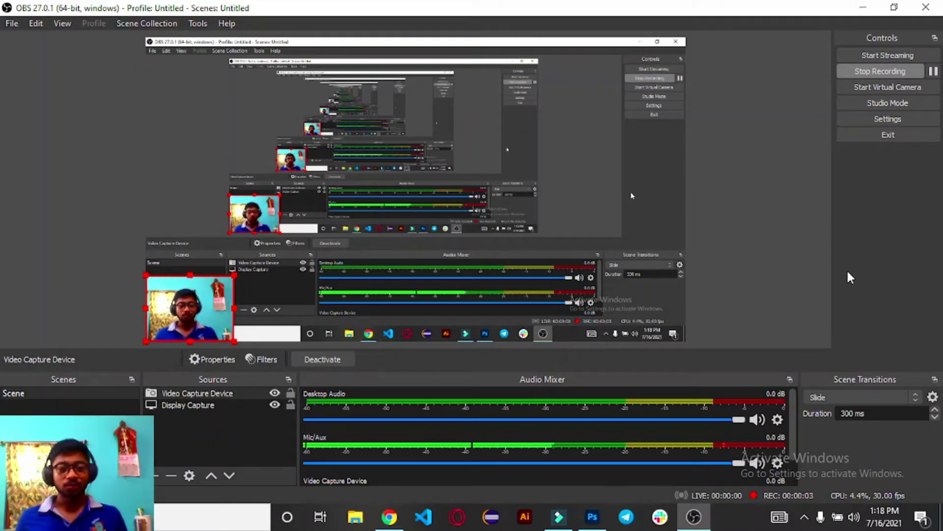
- Browse the reactjs.org homepage hero in Chrome for reference, then go back to the Figma tab
{"action": "left_click", "coordinate": [391, 522]}
{"action": "left_click", "coordinate": [252, 12]}
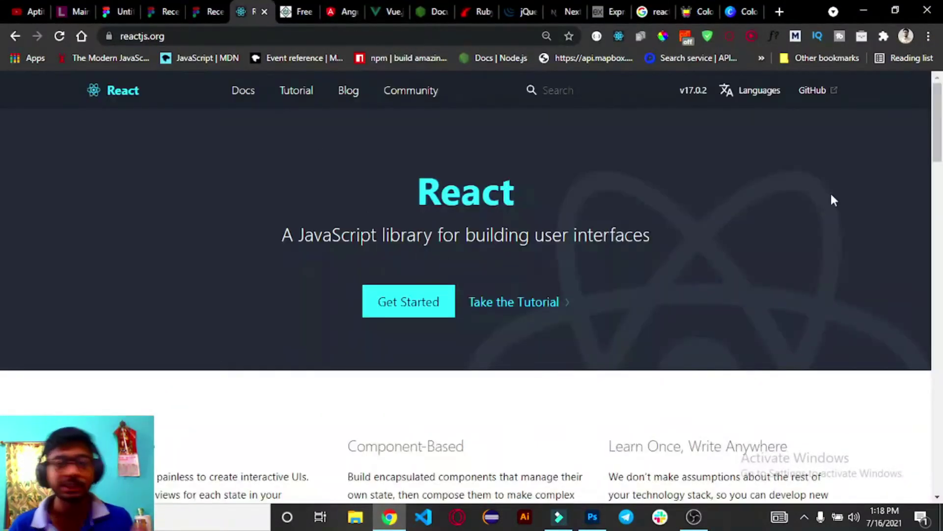
{"action": "scroll", "coordinate": [417, 251], "scroll_direction": "down", "scroll_amount": 5}
{"action": "scroll", "coordinate": [417, 250], "scroll_direction": "up", "scroll_amount": 3}
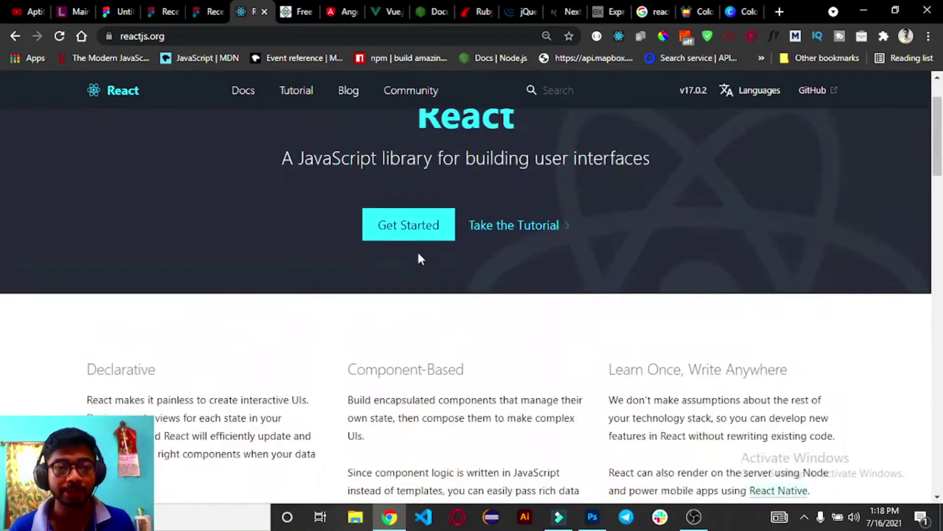
{"action": "scroll", "coordinate": [417, 250], "scroll_direction": "up", "scroll_amount": 2}
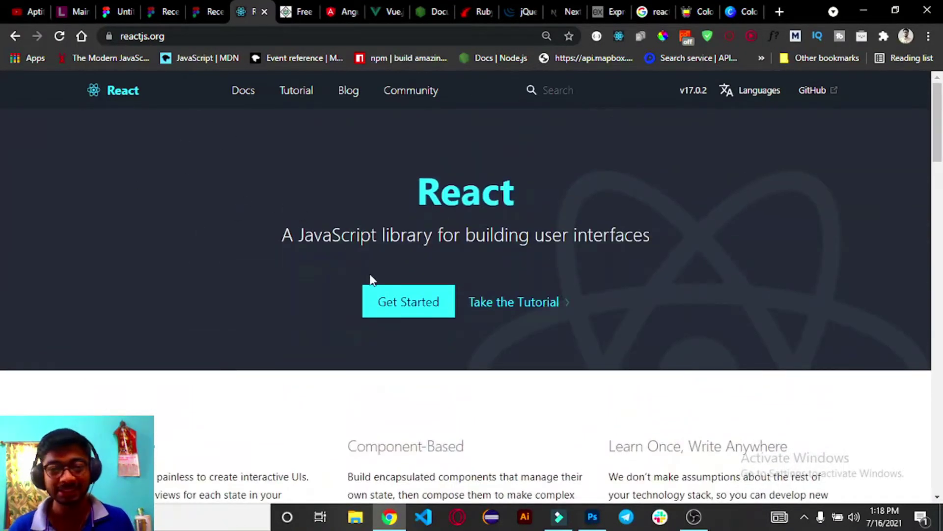
{"action": "scroll", "coordinate": [371, 279], "scroll_direction": "down", "scroll_amount": 8}
{"action": "scroll", "coordinate": [371, 279], "scroll_direction": "down", "scroll_amount": 10}
{"action": "scroll", "coordinate": [371, 279], "scroll_direction": "down", "scroll_amount": 10}
{"action": "scroll", "coordinate": [373, 285], "scroll_direction": "up", "scroll_amount": 6}
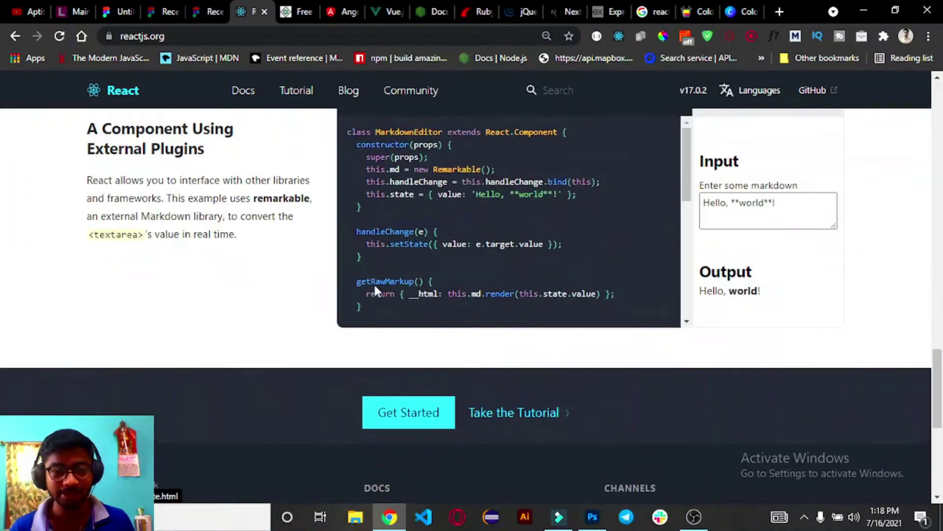
{"action": "scroll", "coordinate": [375, 290], "scroll_direction": "up", "scroll_amount": 20}
{"action": "scroll", "coordinate": [375, 290], "scroll_direction": "up", "scroll_amount": 6}
{"action": "scroll", "coordinate": [565, 299], "scroll_direction": "down", "scroll_amount": 8}
{"action": "scroll", "coordinate": [551, 342], "scroll_direction": "up", "scroll_amount": 5}
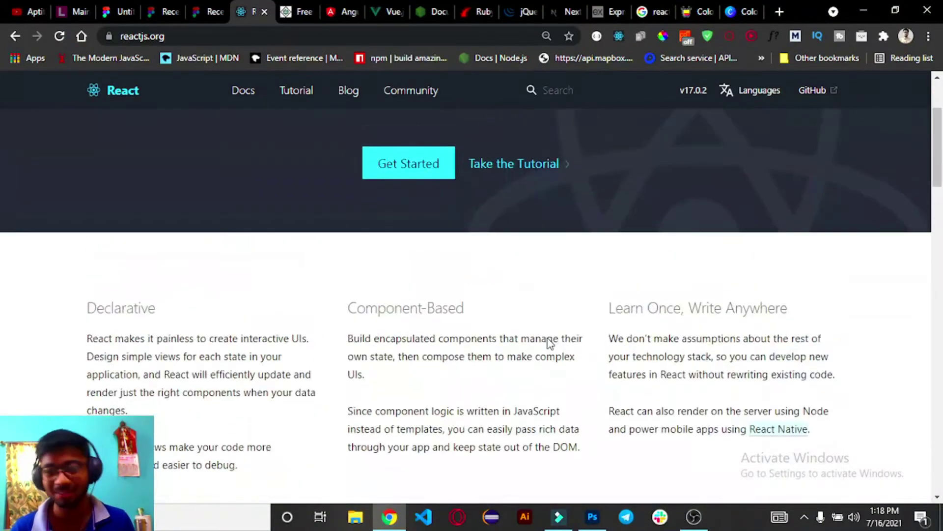
{"action": "scroll", "coordinate": [453, 314], "scroll_direction": "up", "scroll_amount": 3}
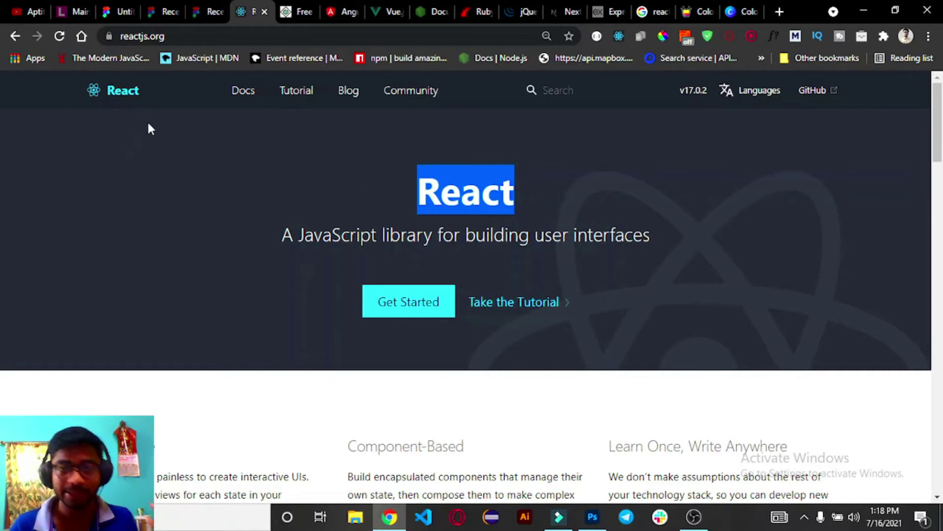
{"action": "left_click", "coordinate": [937, 254]}
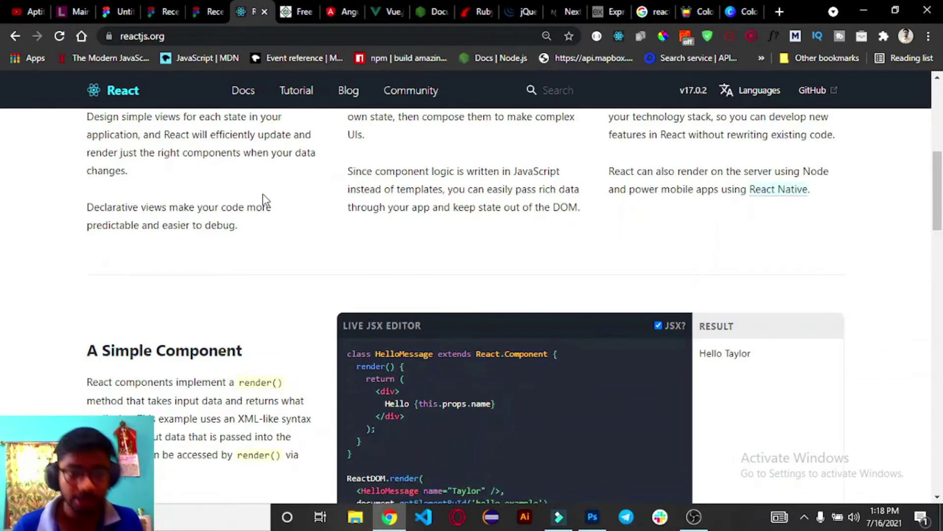
{"action": "left_click", "coordinate": [204, 11]}
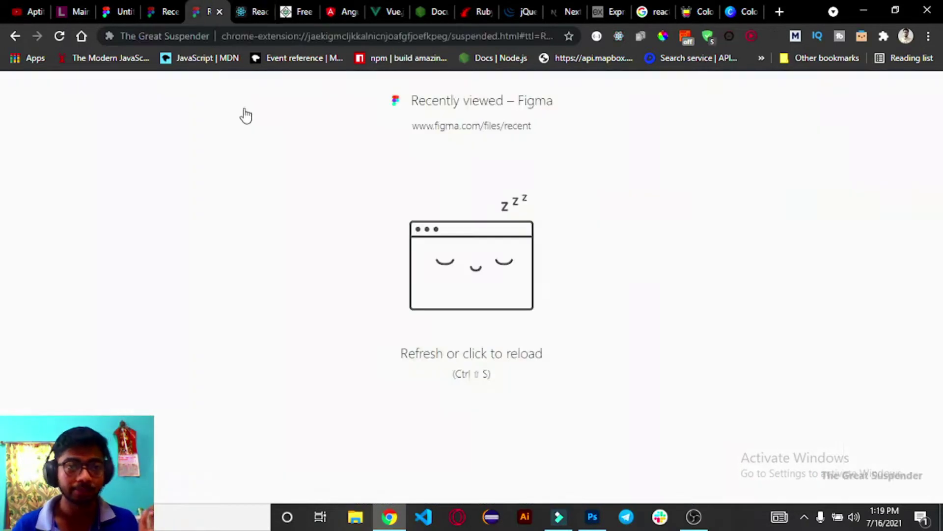
- Wake the suspended Figma recent-files page and toggle the team switcher, leaving the account menu open
{"action": "left_click", "coordinate": [338, 190]}
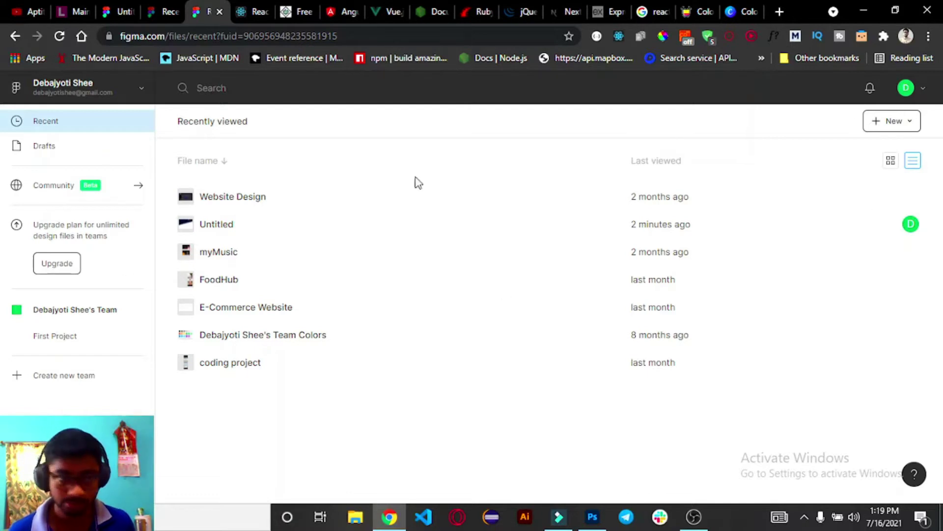
{"action": "left_click", "coordinate": [128, 93]}
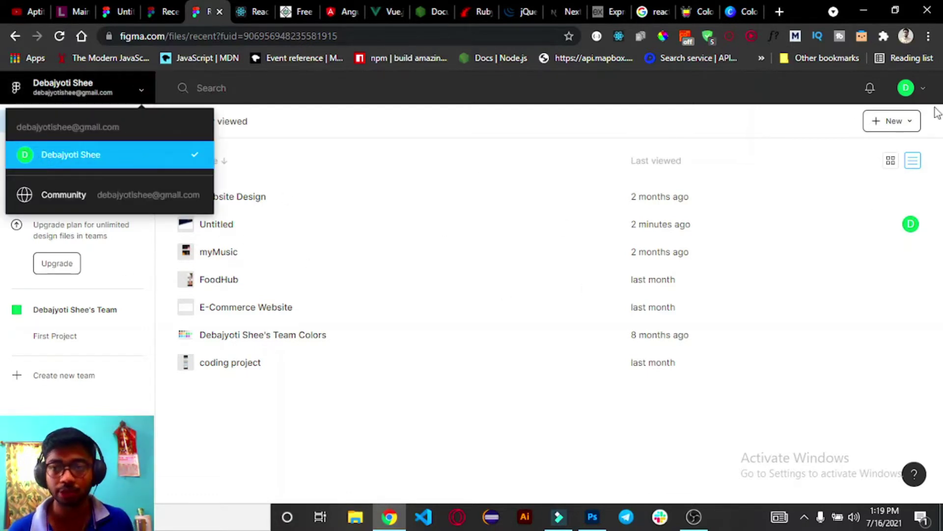
{"action": "left_click", "coordinate": [924, 94]}
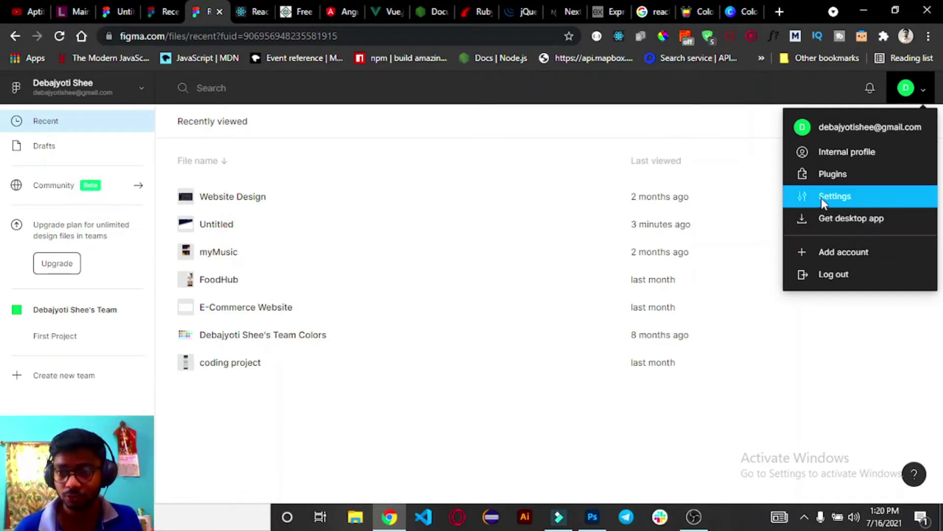
{"action": "left_click", "coordinate": [815, 204]}
{"action": "scroll", "coordinate": [393, 309], "scroll_direction": "down", "scroll_amount": 10}
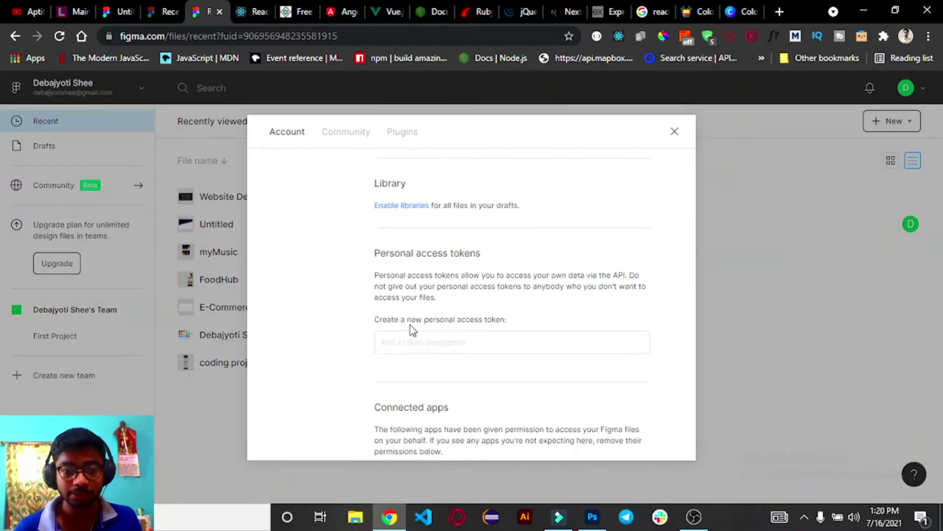
{"action": "scroll", "coordinate": [410, 320], "scroll_direction": "up", "scroll_amount": 10}
{"action": "scroll", "coordinate": [413, 305], "scroll_direction": "down", "scroll_amount": 1}
{"action": "scroll", "coordinate": [550, 393], "scroll_direction": "down", "scroll_amount": 1}
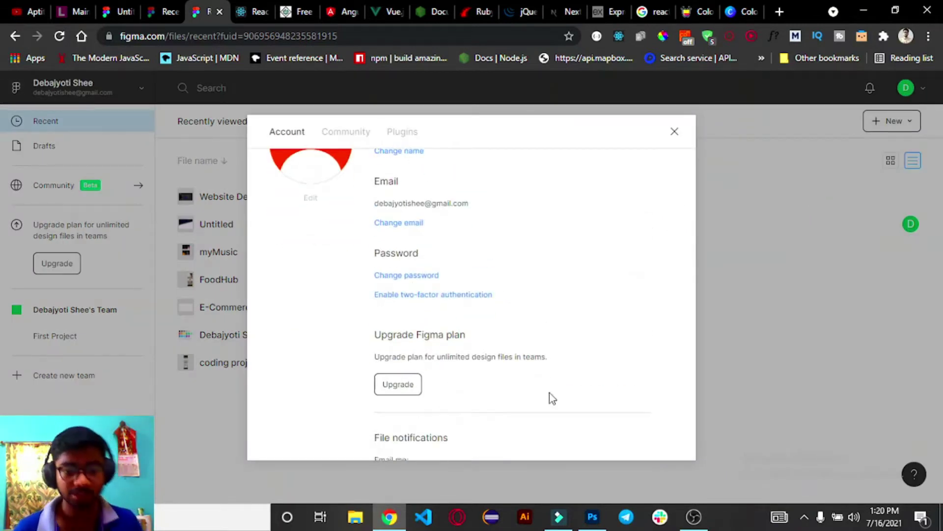
{"action": "scroll", "coordinate": [422, 314], "scroll_direction": "down", "scroll_amount": 5}
{"action": "scroll", "coordinate": [411, 242], "scroll_direction": "up", "scroll_amount": 2}
{"action": "scroll", "coordinate": [455, 285], "scroll_direction": "up", "scroll_amount": 3}
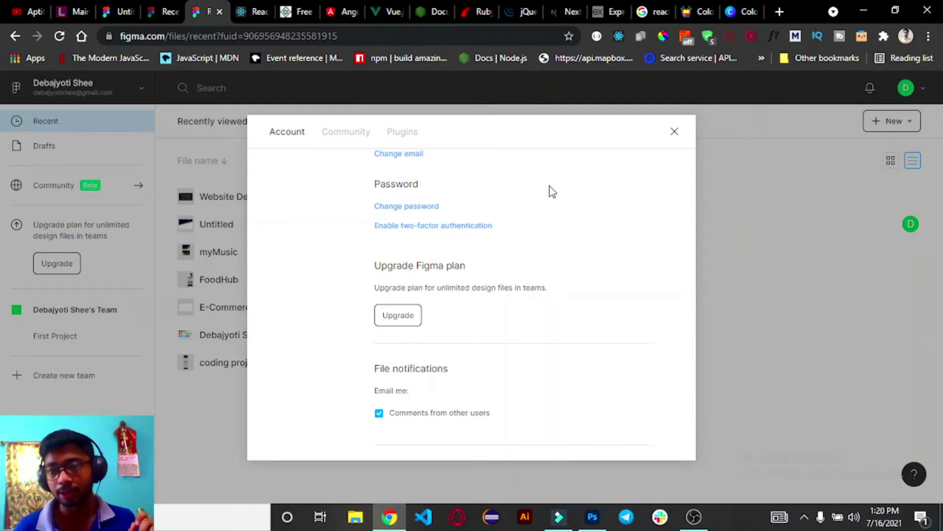
- Close settings, check the New file menu, and open the Untitled draft
{"action": "left_click", "coordinate": [674, 132]}
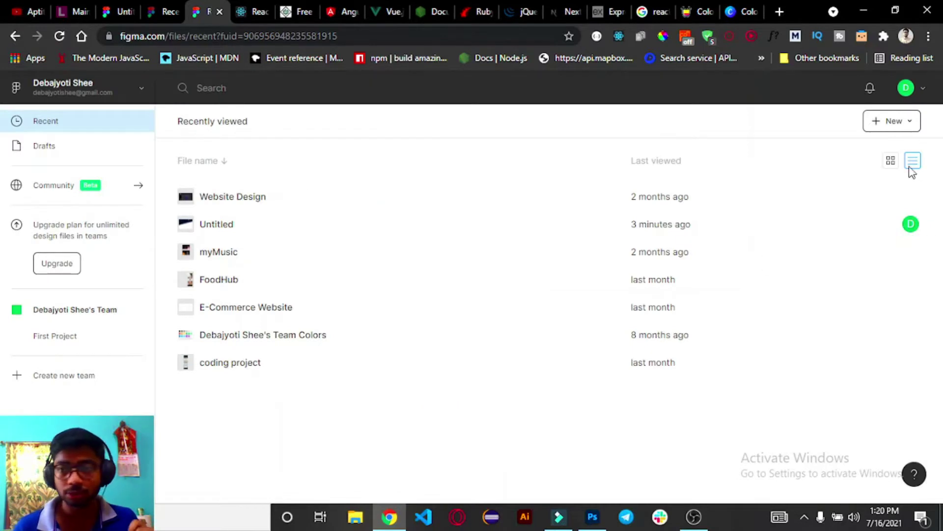
{"action": "left_click", "coordinate": [912, 127]}
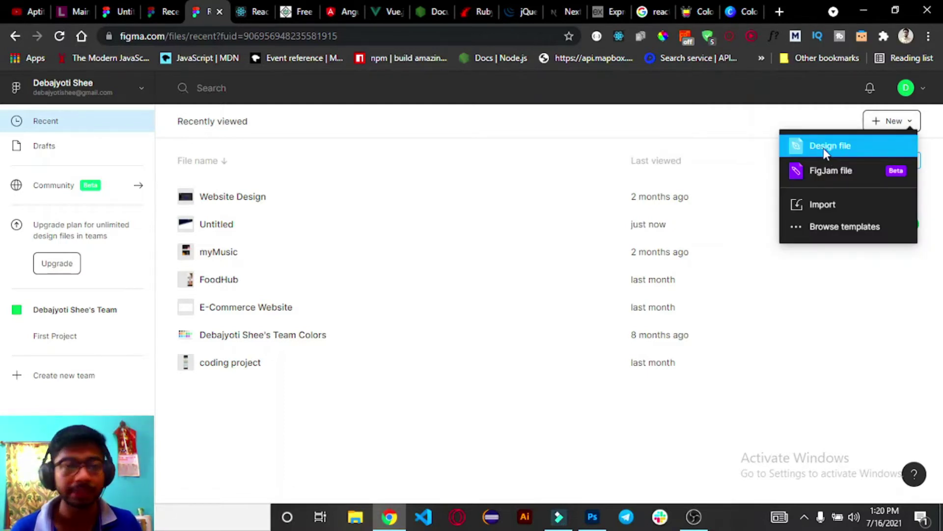
{"action": "left_click", "coordinate": [123, 15]}
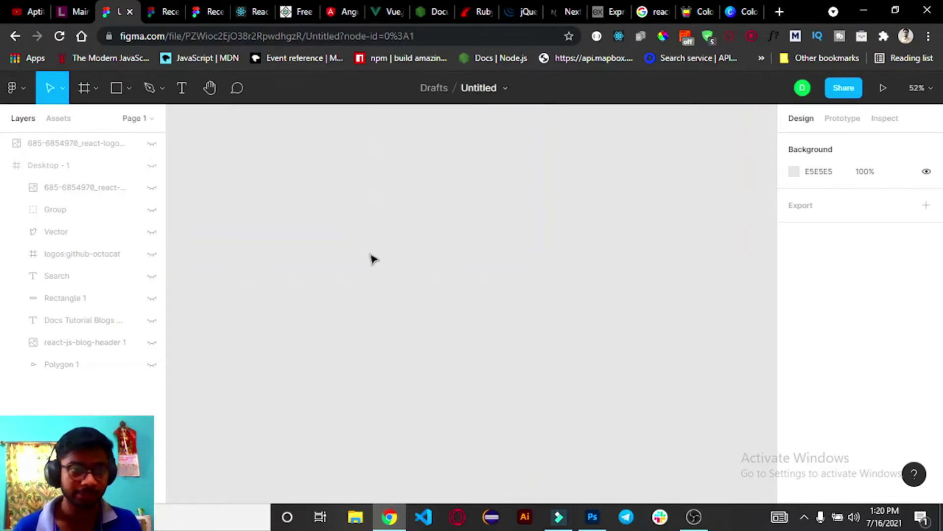
- Pick the Frame tool, select the 1440×1024 Desktop - 1 frame, then pick the Rectangle tool
{"action": "left_click", "coordinate": [96, 89]}
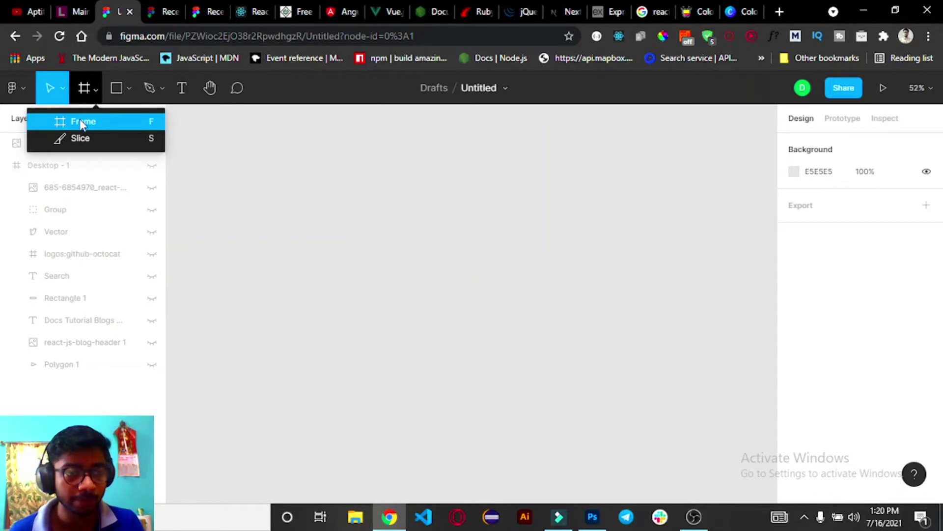
{"action": "left_click", "coordinate": [81, 122]}
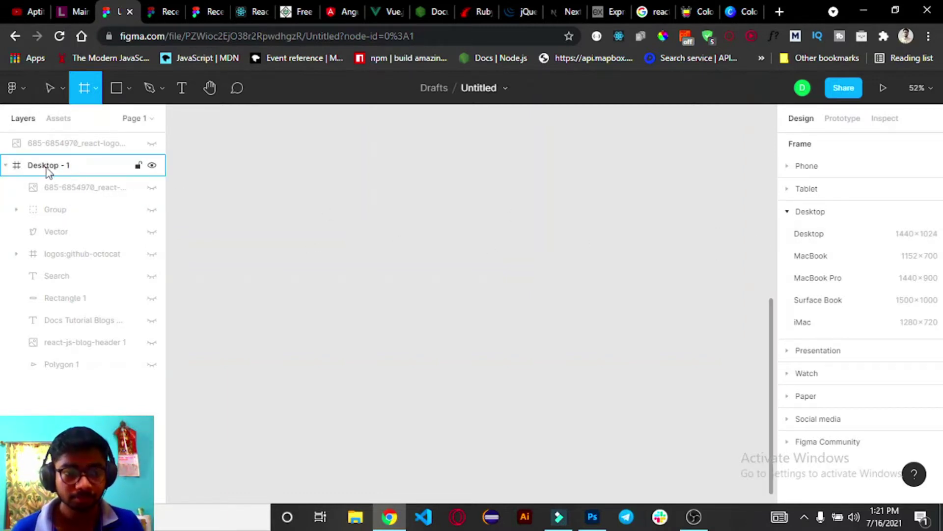
{"action": "left_click", "coordinate": [138, 167]}
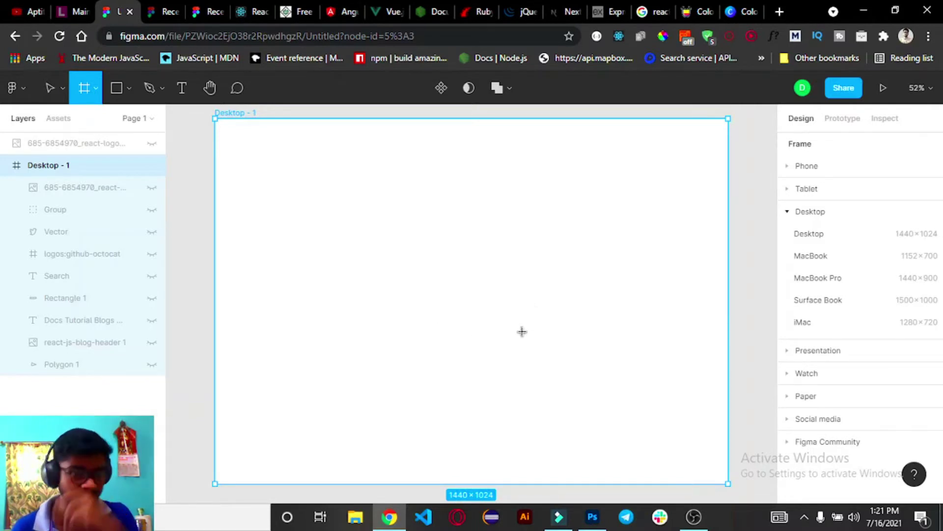
{"action": "left_click", "coordinate": [128, 89]}
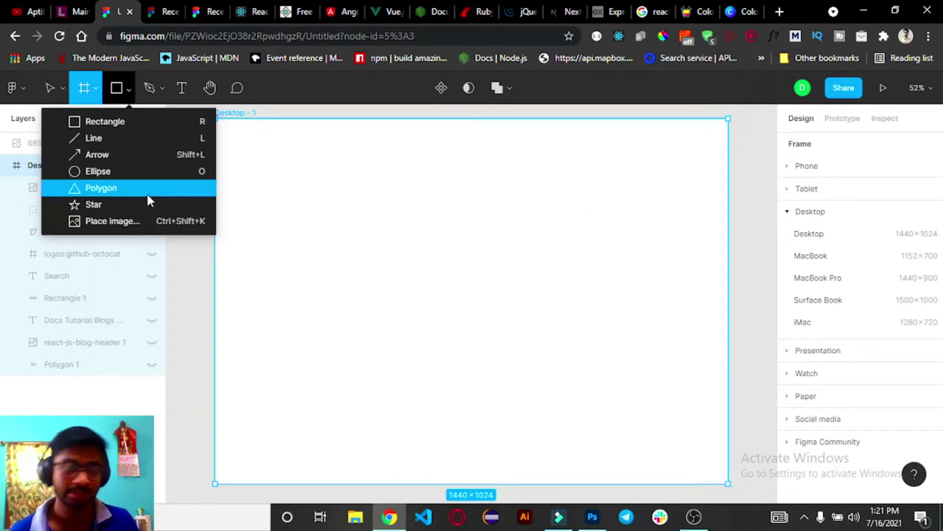
{"action": "left_click", "coordinate": [99, 122]}
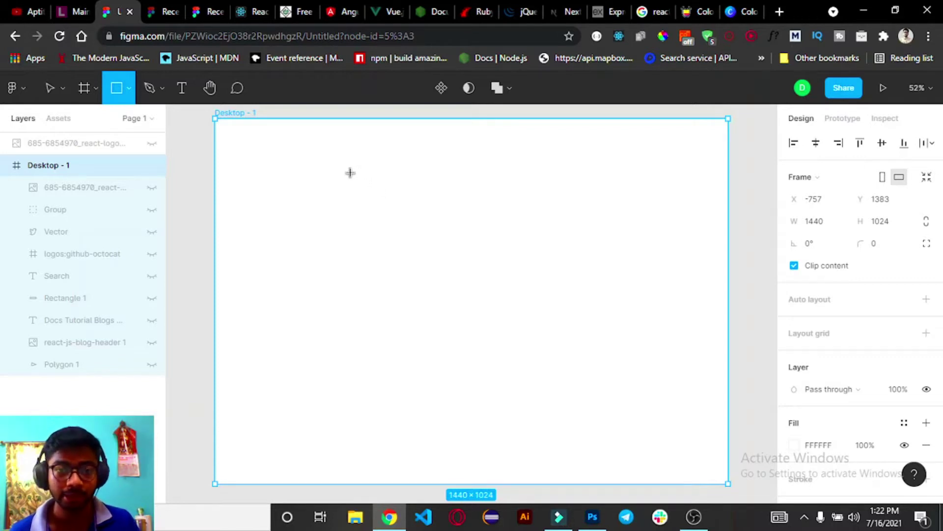
- Draw a grey rectangle, tilt it diagonally, and stretch it past the frame's top edge
{"action": "left_click_drag", "start_coordinate": [350, 172], "coordinate": [652, 403]}
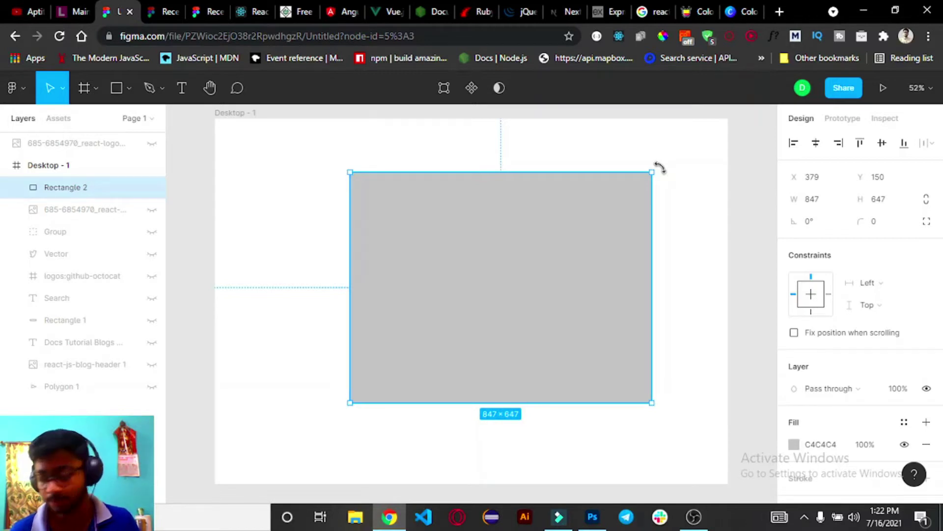
{"action": "mouse_move", "coordinate": [659, 167]}
{"action": "left_mouse_down"}
{"action": "mouse_move", "coordinate": [682, 315]}
{"action": "mouse_move", "coordinate": [651, 386]}
{"action": "mouse_move", "coordinate": [577, 436]}
{"action": "mouse_move", "coordinate": [449, 436]}
{"action": "mouse_move", "coordinate": [347, 243]}
{"action": "mouse_move", "coordinate": [480, 205]}
{"action": "mouse_move", "coordinate": [533, 314]}
{"action": "mouse_move", "coordinate": [477, 377]}
{"action": "mouse_move", "coordinate": [397, 333]}
{"action": "left_mouse_up"}
{"action": "mouse_move", "coordinate": [431, 289]}
{"action": "left_mouse_down"}
{"action": "mouse_move", "coordinate": [540, 204]}
{"action": "mouse_move", "coordinate": [272, 191]}
{"action": "left_mouse_up"}
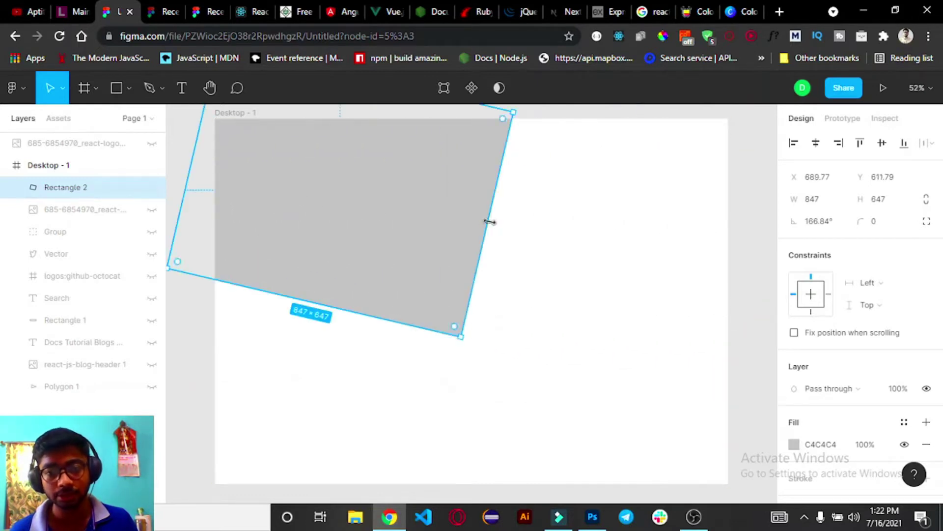
{"action": "left_click_drag", "start_coordinate": [489, 219], "coordinate": [746, 352]}
{"action": "left_click_drag", "start_coordinate": [682, 149], "coordinate": [685, 105]}
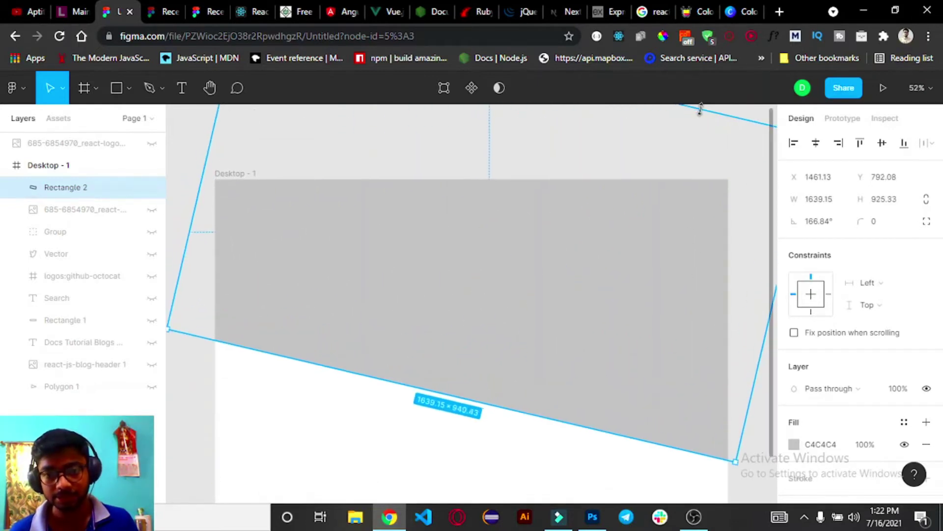
- Deselect and reselect the tilted rectangle repeatedly to preview its diagonal edge
{"action": "left_click", "coordinate": [370, 432]}
{"action": "scroll", "coordinate": [422, 383], "scroll_direction": "down", "scroll_amount": 2}
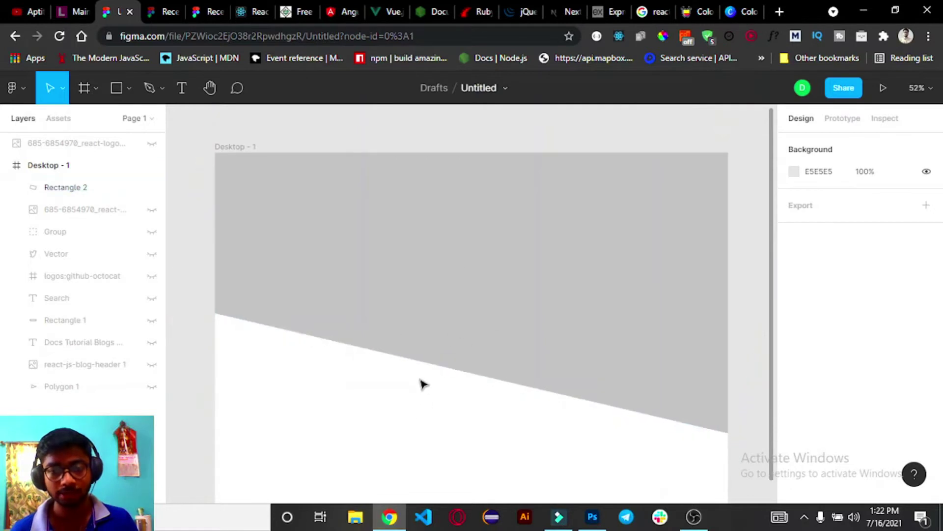
{"action": "left_click", "coordinate": [480, 275]}
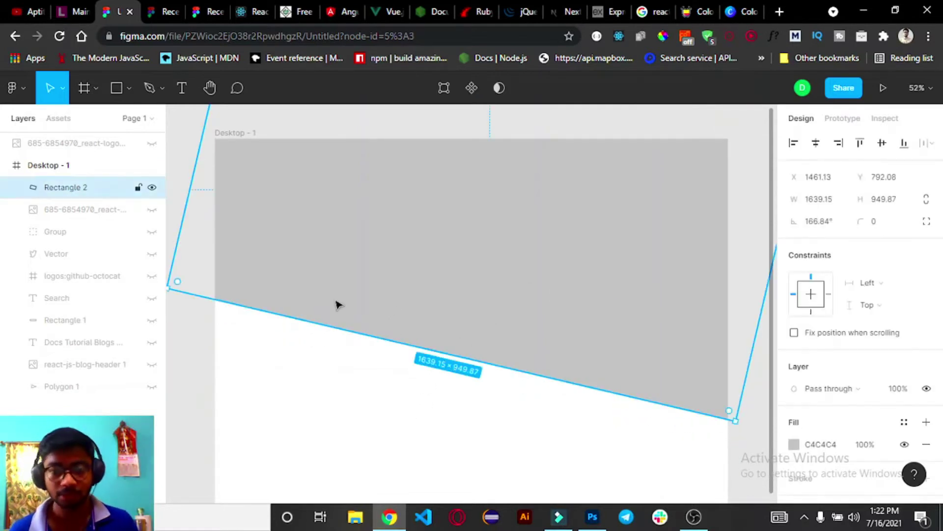
{"action": "scroll", "coordinate": [436, 296], "scroll_direction": "down", "scroll_amount": 3}
{"action": "left_click", "coordinate": [286, 332]}
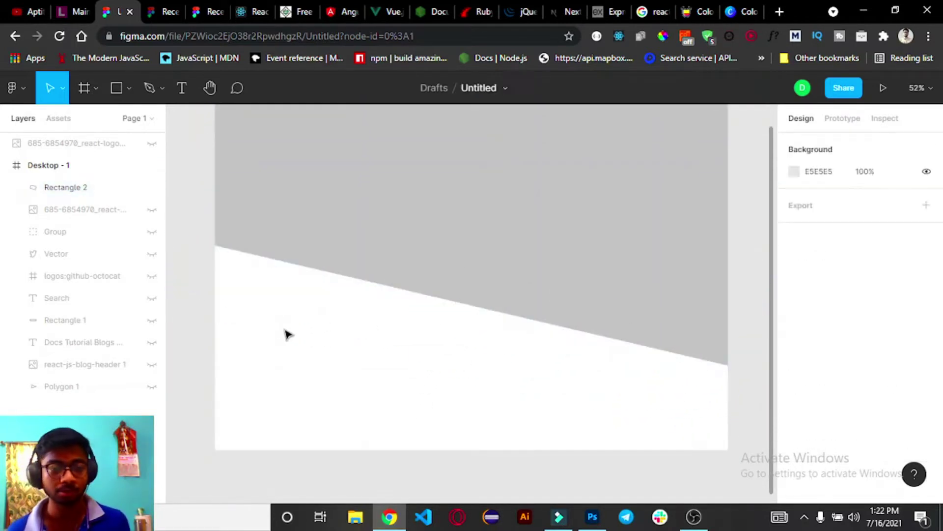
{"action": "left_click", "coordinate": [402, 247]}
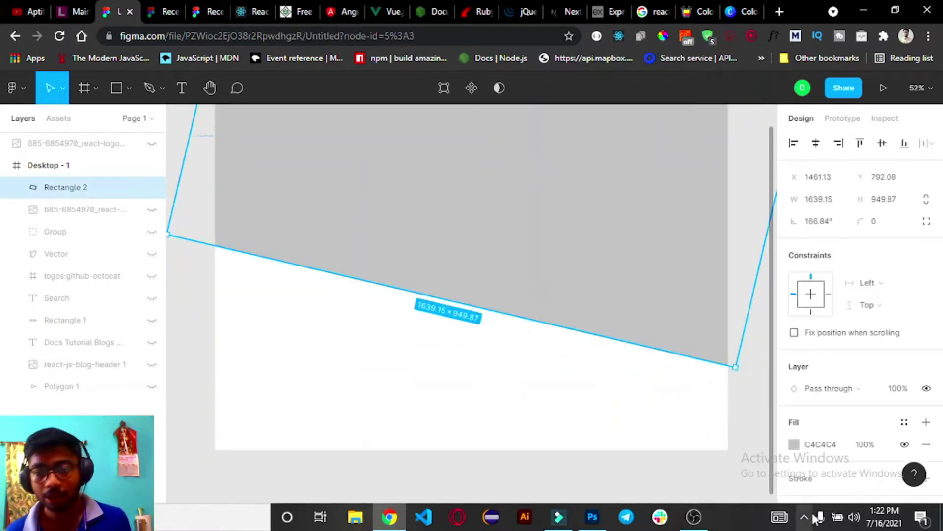
{"action": "left_click", "coordinate": [282, 429]}
{"action": "left_click", "coordinate": [394, 265]}
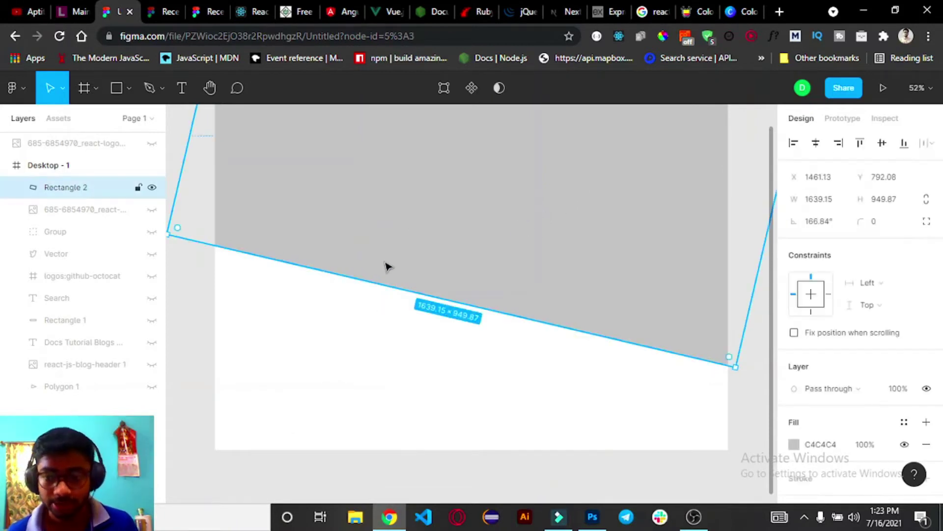
{"action": "scroll", "coordinate": [878, 299], "scroll_direction": "down", "scroll_amount": 2}
{"action": "scroll", "coordinate": [863, 379], "scroll_direction": "down", "scroll_amount": 2}
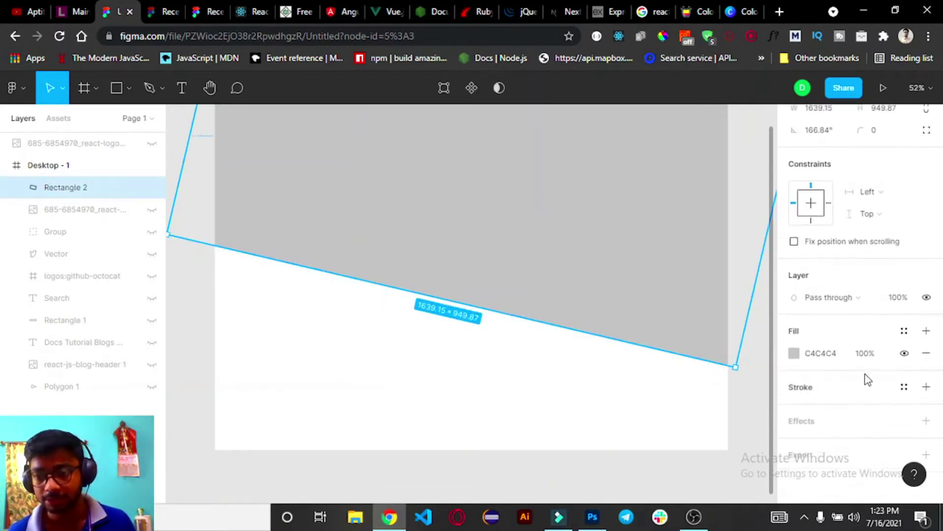
{"action": "scroll", "coordinate": [836, 375], "scroll_direction": "up", "scroll_amount": 4}
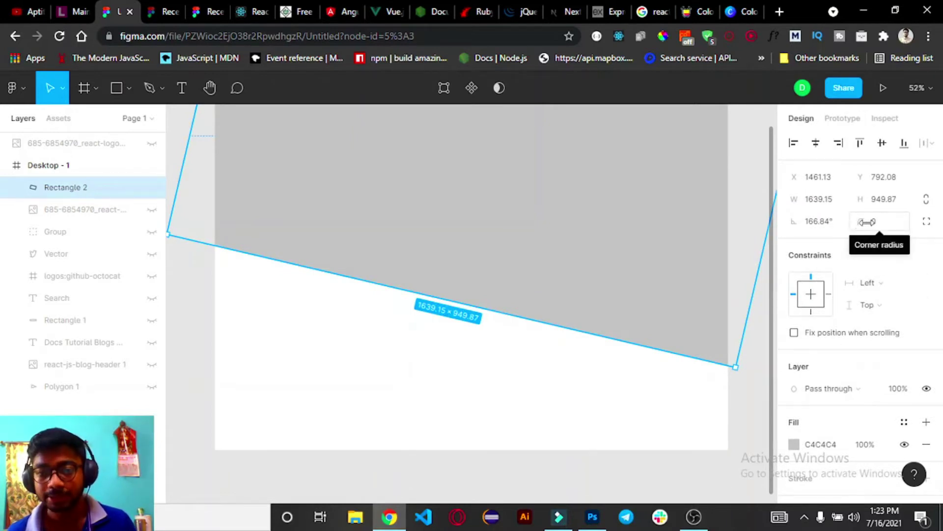
{"action": "scroll", "coordinate": [566, 309], "scroll_direction": "up", "scroll_amount": 3}
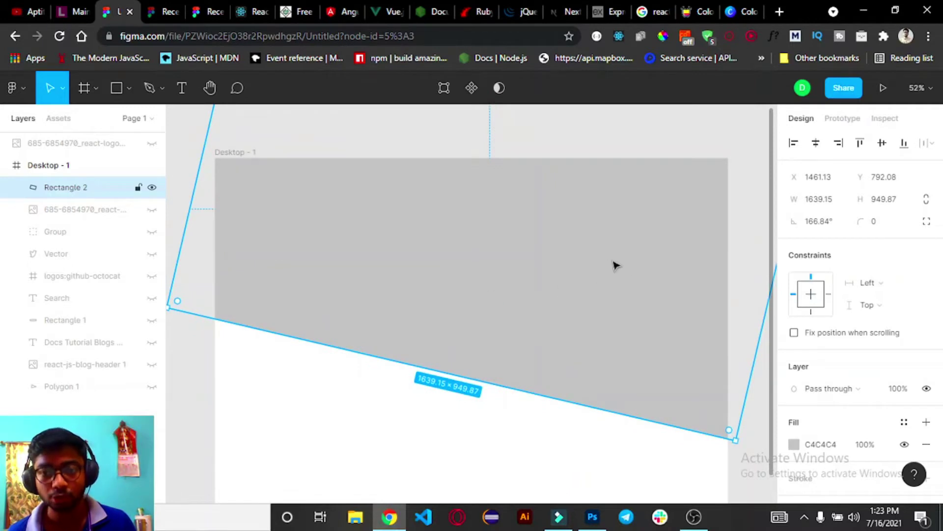
{"action": "scroll", "coordinate": [614, 265], "scroll_direction": "down", "scroll_amount": 1}
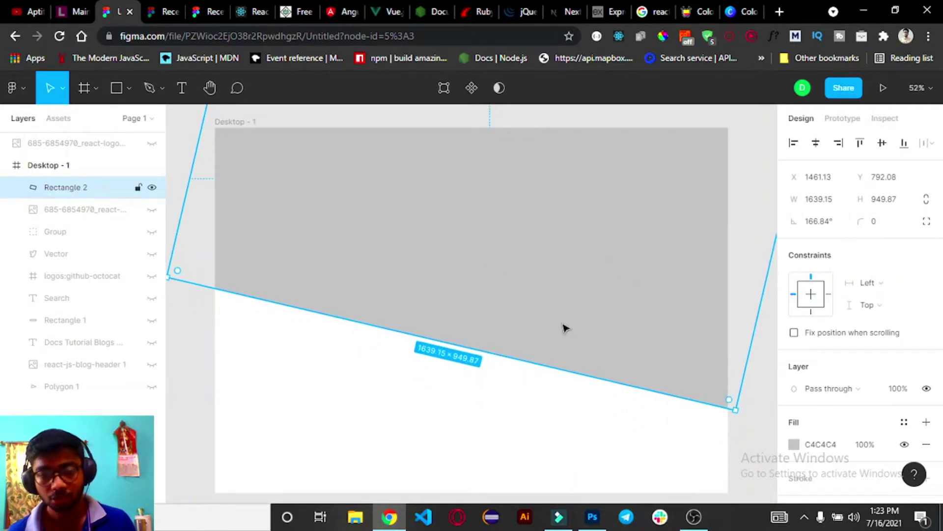
{"action": "key", "text": "Escape"}
{"action": "left_click", "coordinate": [544, 320]}
{"action": "key", "text": "Escape"}
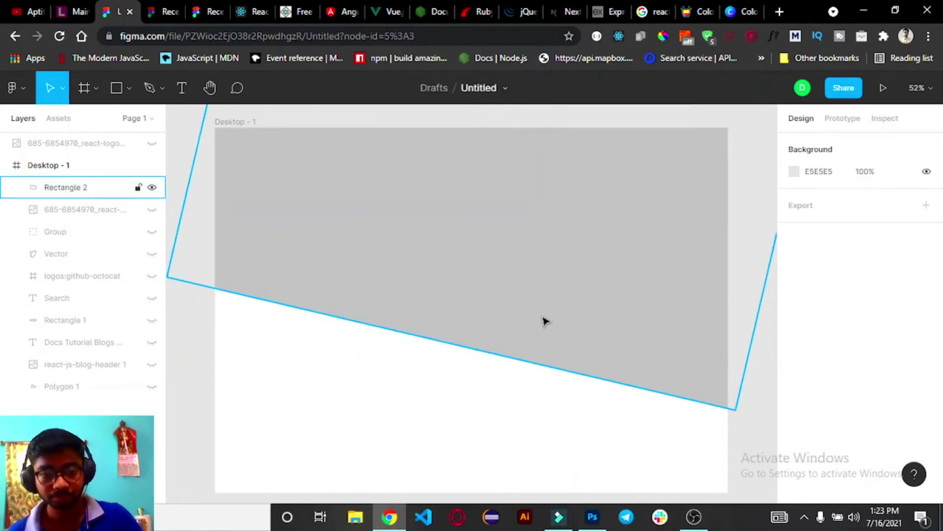
- Resize Rectangle 2 to 782.86×670.73 and move it onto the Desktop - 1 frame
{"action": "mouse_move", "coordinate": [545, 321]}
{"action": "left_mouse_down"}
{"action": "mouse_move", "coordinate": [510, 422]}
{"action": "mouse_move", "coordinate": [632, 320]}
{"action": "mouse_move", "coordinate": [480, 296]}
{"action": "mouse_move", "coordinate": [315, 230]}
{"action": "left_mouse_up"}
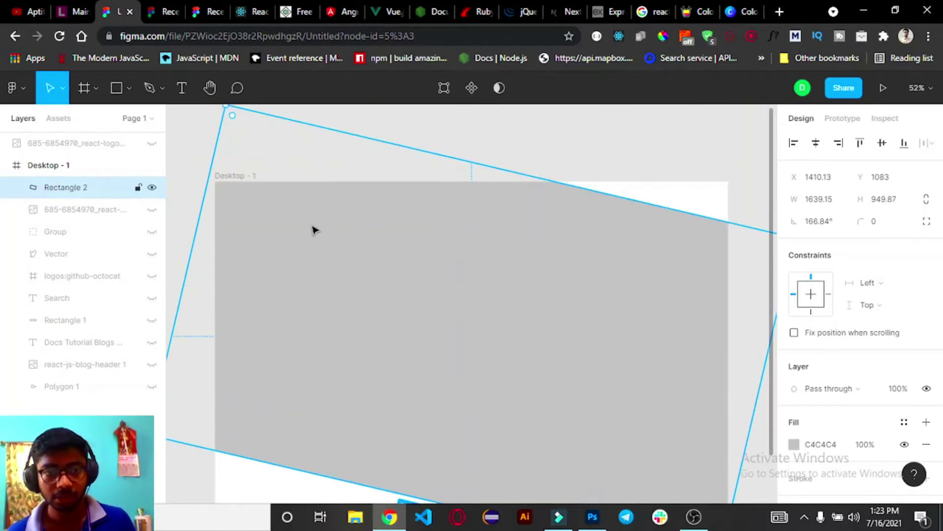
{"action": "mouse_move", "coordinate": [213, 148]}
{"action": "left_mouse_down"}
{"action": "mouse_move", "coordinate": [510, 316]}
{"action": "mouse_move", "coordinate": [472, 339]}
{"action": "left_mouse_up"}
{"action": "scroll", "coordinate": [515, 325], "scroll_direction": "down", "scroll_amount": 5}
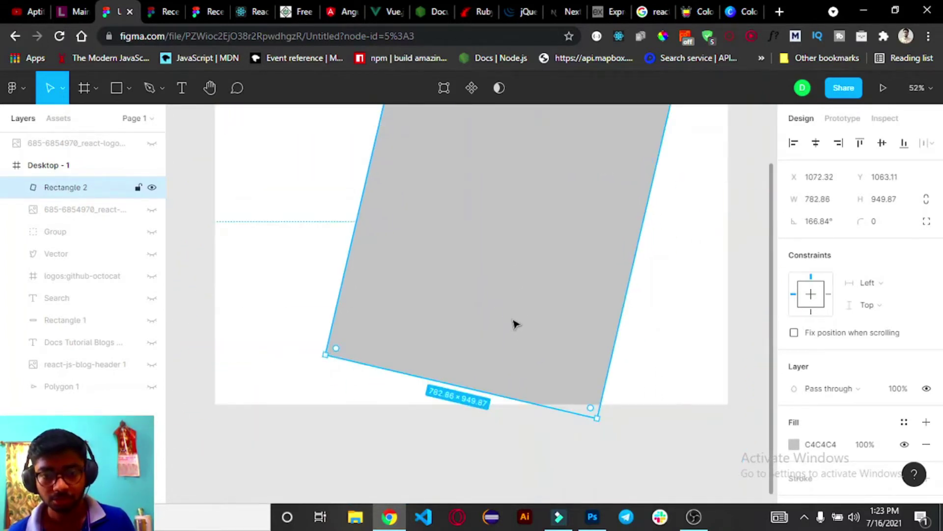
{"action": "left_click_drag", "start_coordinate": [564, 411], "coordinate": [560, 308]}
{"action": "left_click_drag", "start_coordinate": [532, 205], "coordinate": [499, 283]}
{"action": "scroll", "coordinate": [539, 276], "scroll_direction": "up", "scroll_amount": 1}
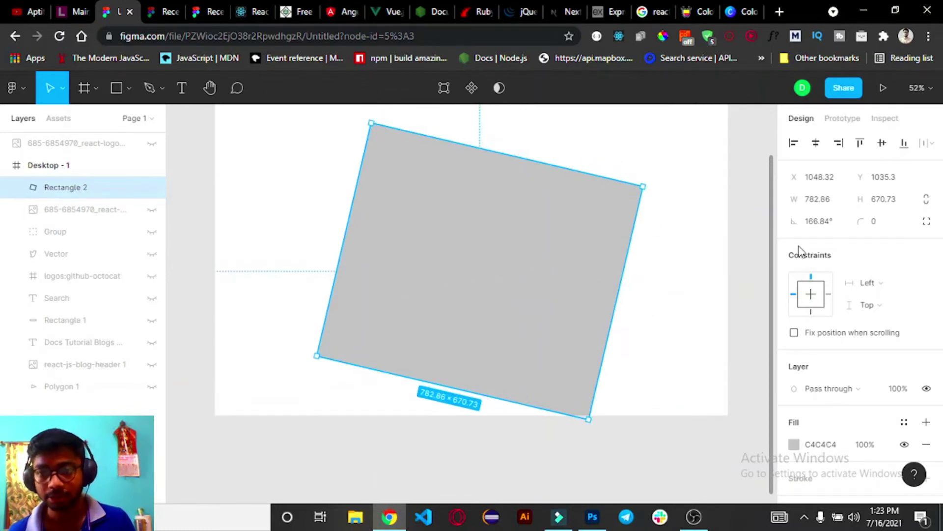
{"action": "left_click", "coordinate": [297, 178]}
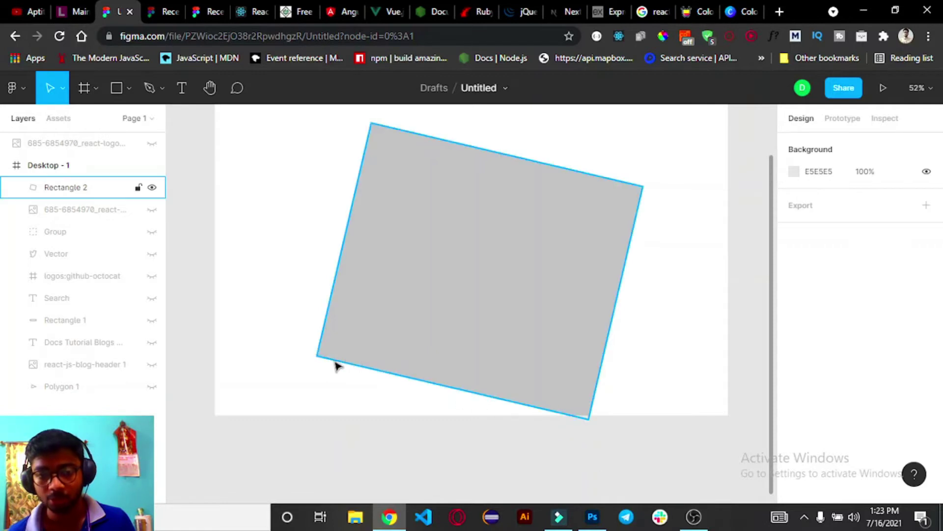
{"action": "left_click", "coordinate": [522, 256]}
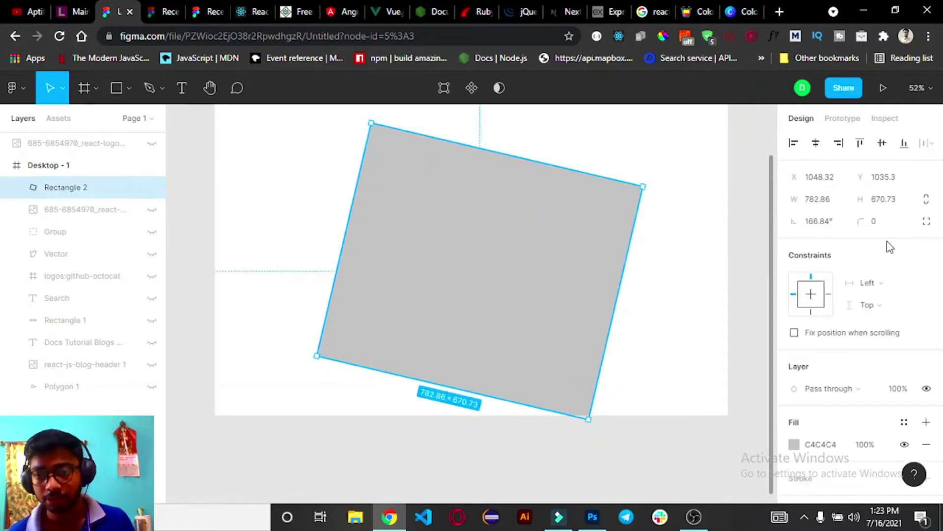
- Enter 60 in Rectangle 2's corner radius field and apply it to the tilted shape
{"action": "mouse_move", "coordinate": [860, 221]}
{"action": "left_mouse_down"}
{"action": "mouse_move", "coordinate": [98, 242]}
{"action": "mouse_move", "coordinate": [474, 355]}
{"action": "mouse_move", "coordinate": [773, 427]}
{"action": "mouse_move", "coordinate": [654, 278]}
{"action": "left_mouse_up"}
{"action": "left_click", "coordinate": [654, 278]}
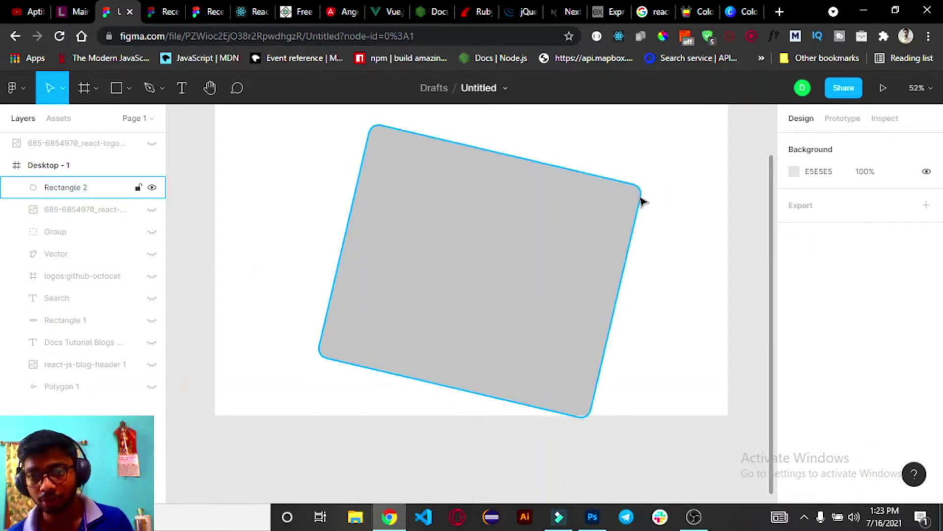
{"action": "left_click", "coordinate": [563, 266]}
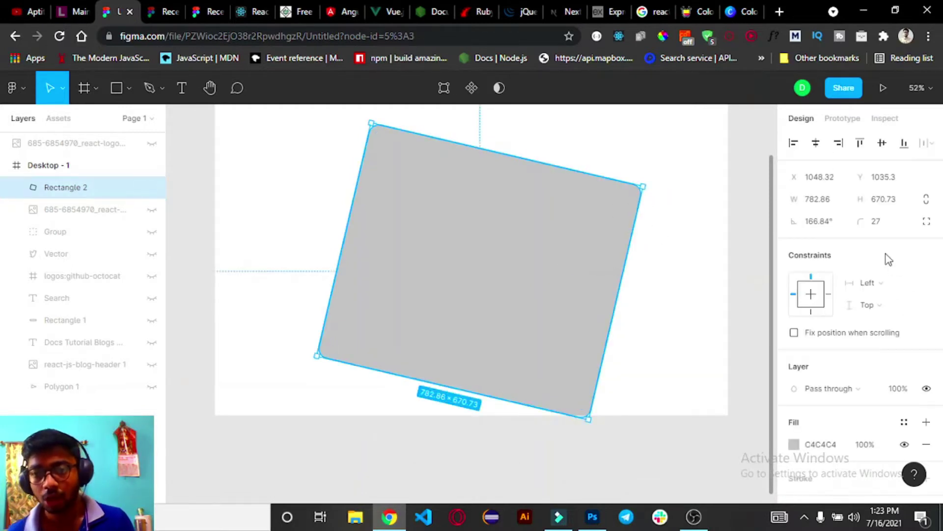
{"action": "left_click", "coordinate": [877, 224]}
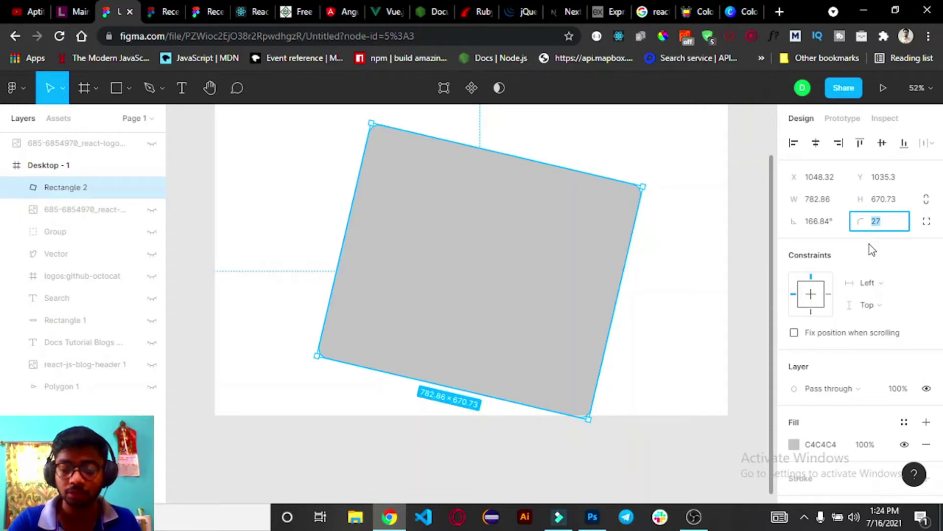
{"action": "type", "text": "60"}
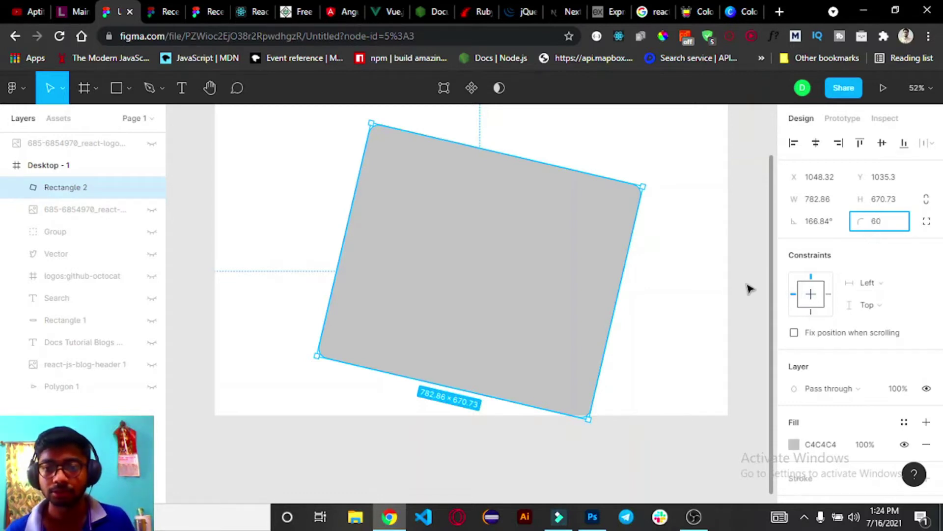
{"action": "left_click", "coordinate": [748, 288]}
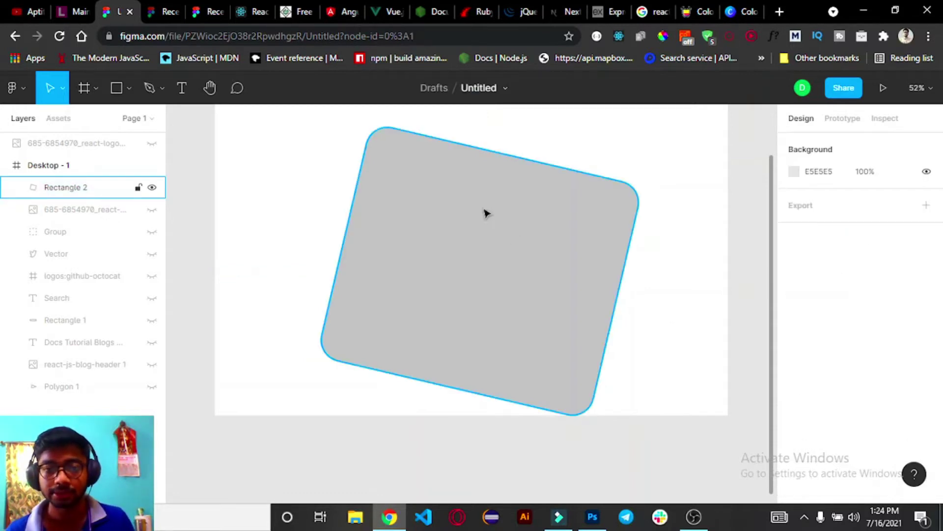
{"action": "left_click", "coordinate": [577, 276]}
{"action": "scroll", "coordinate": [836, 344], "scroll_direction": "down", "scroll_amount": 2}
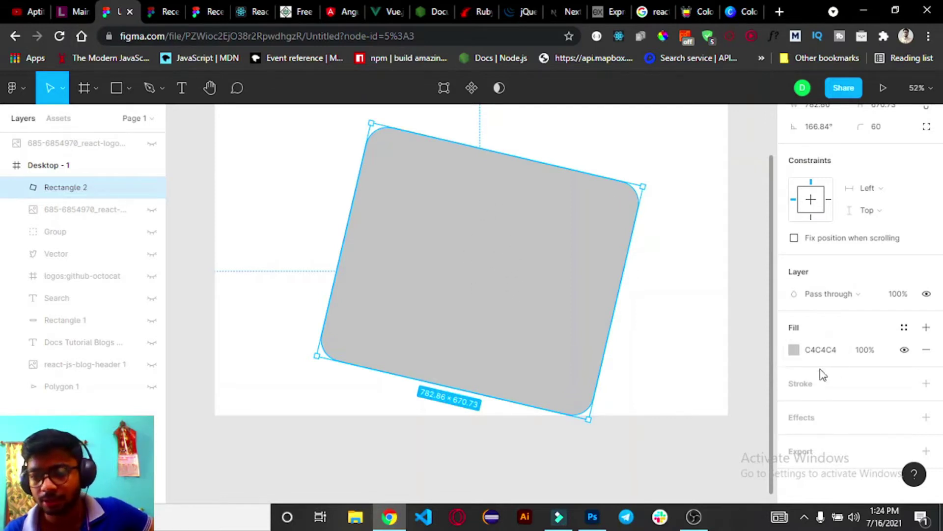
- Change the rectangle's fill to dark navy 20193D in the colour picker
{"action": "left_click", "coordinate": [795, 350]}
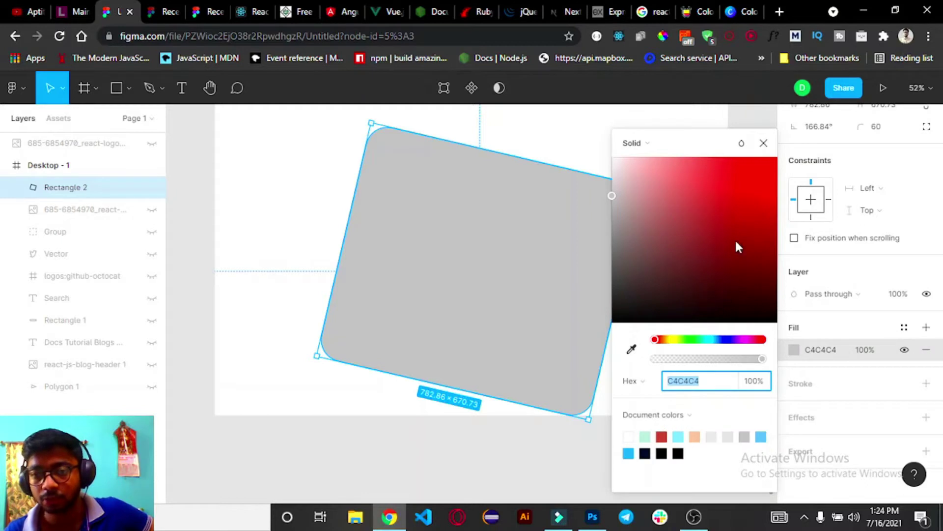
{"action": "left_click", "coordinate": [669, 340]}
{"action": "left_click_drag", "start_coordinate": [777, 158], "coordinate": [750, 267]}
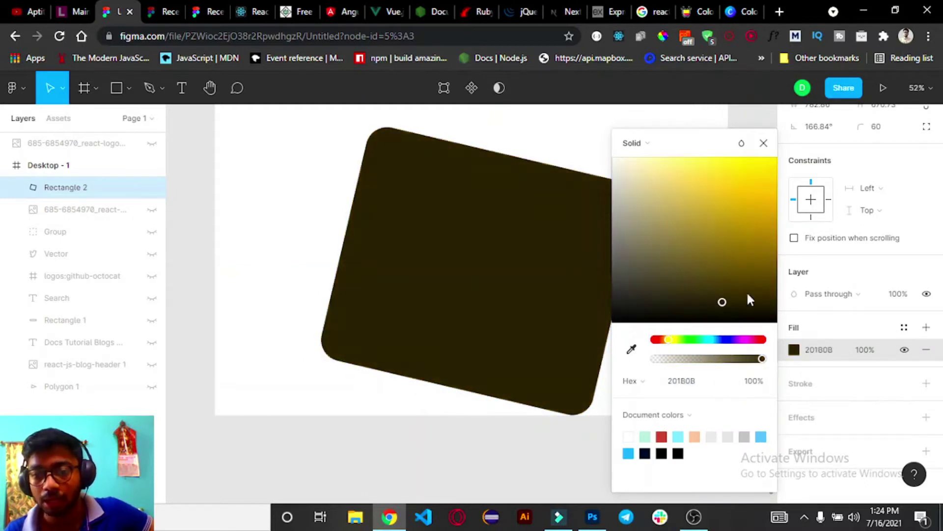
{"action": "left_click", "coordinate": [730, 340]}
{"action": "left_click_drag", "start_coordinate": [711, 242], "coordinate": [710, 284]}
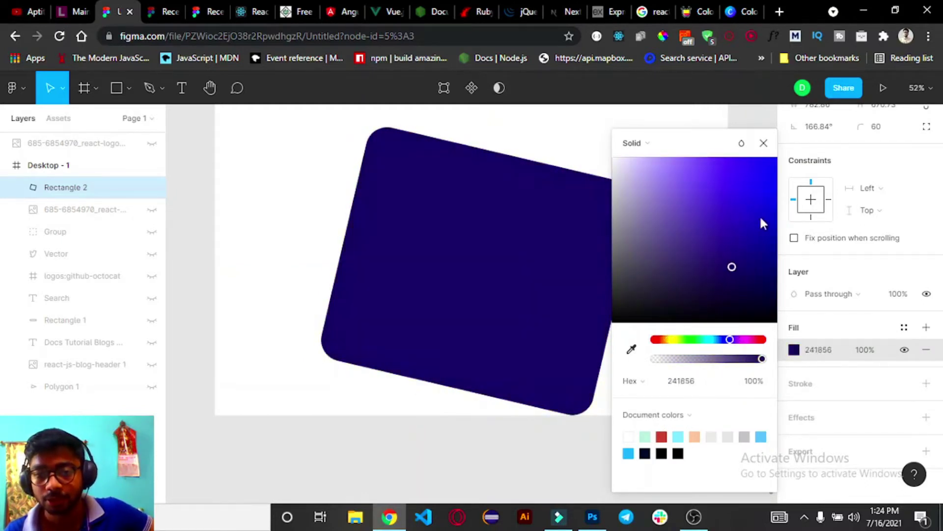
{"action": "left_click", "coordinate": [764, 143]}
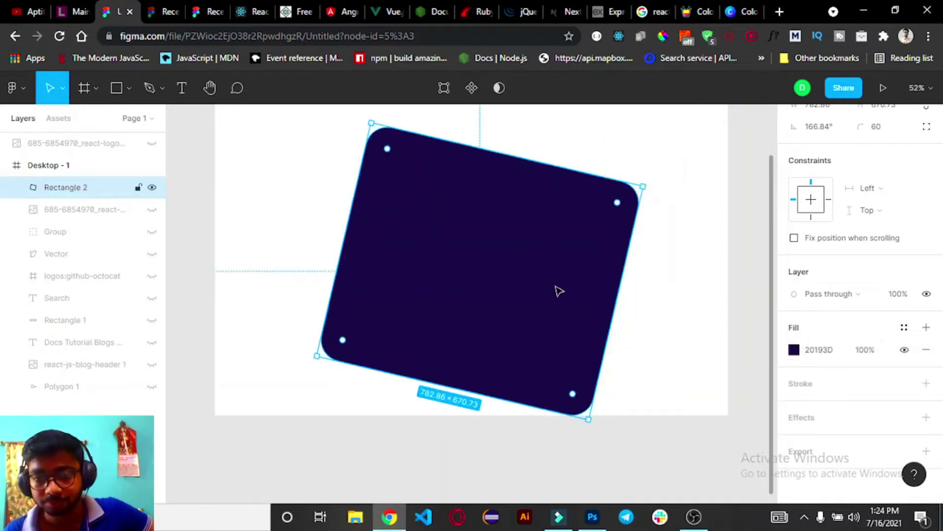
- Undo the fill colour and corner radius changes with Ctrl+Z
{"action": "scroll", "coordinate": [418, 320], "scroll_direction": "up", "scroll_amount": 2}
{"action": "scroll", "coordinate": [426, 316], "scroll_direction": "up", "scroll_amount": 2}
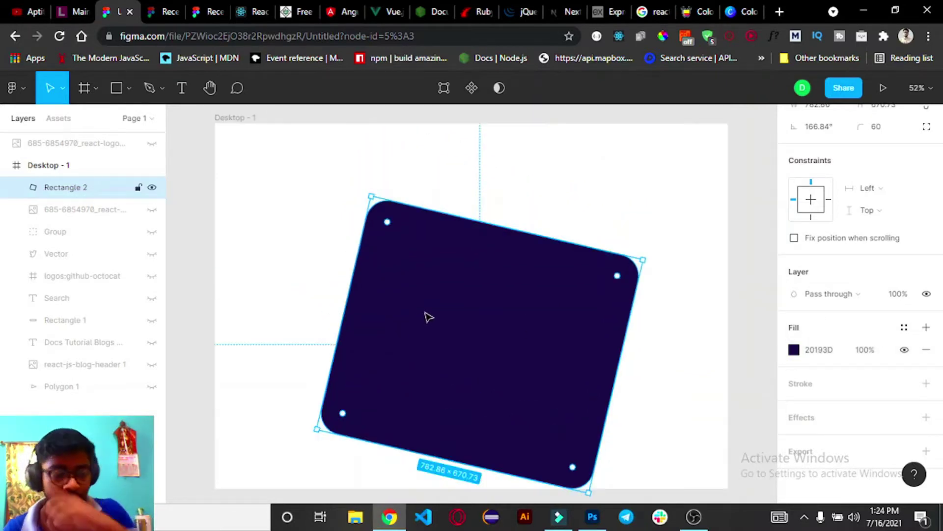
{"action": "key", "text": "ctrl+z"}
{"action": "key", "text": "ctrl+z"}
{"action": "key", "text": "ctrl+z"}
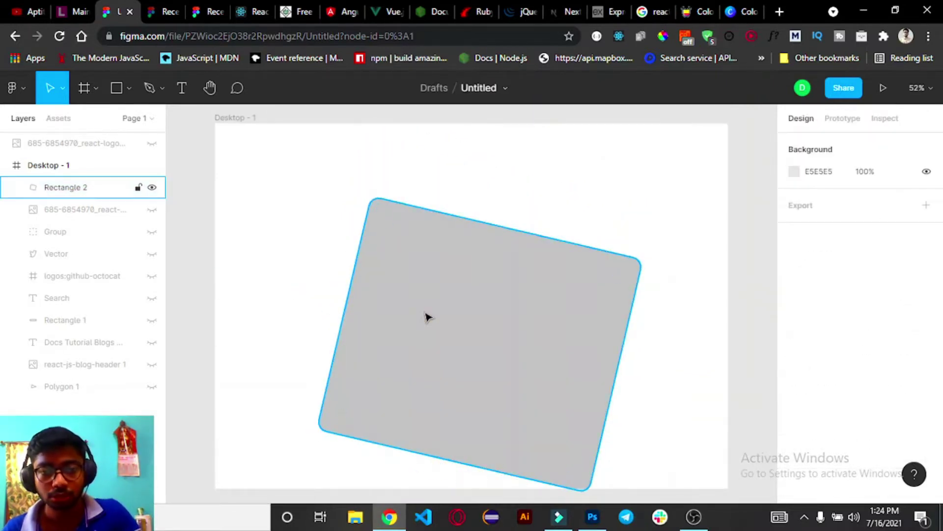
{"action": "key", "text": "ctrl+z"}
{"action": "key", "text": "ctrl+z"}
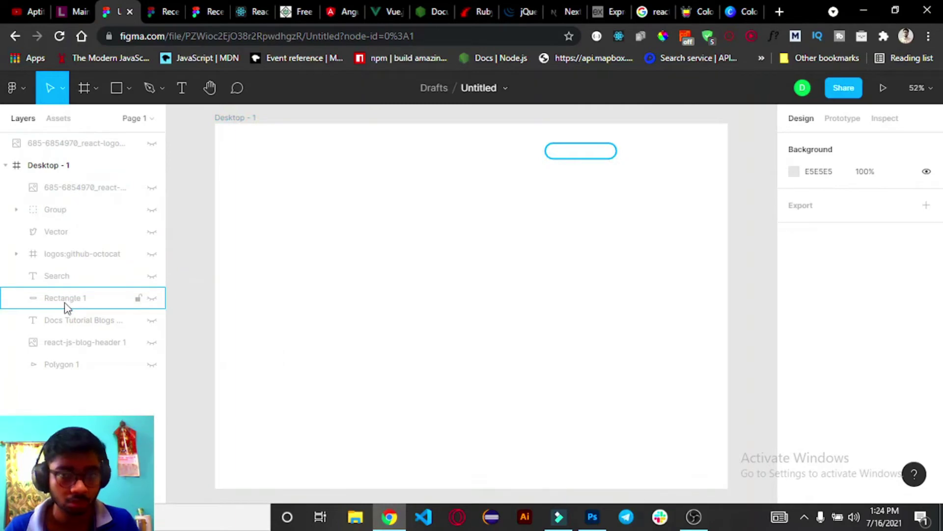
- Select Polygon 1 and toggle its visibility to show the navy background
{"action": "left_click", "coordinate": [70, 362]}
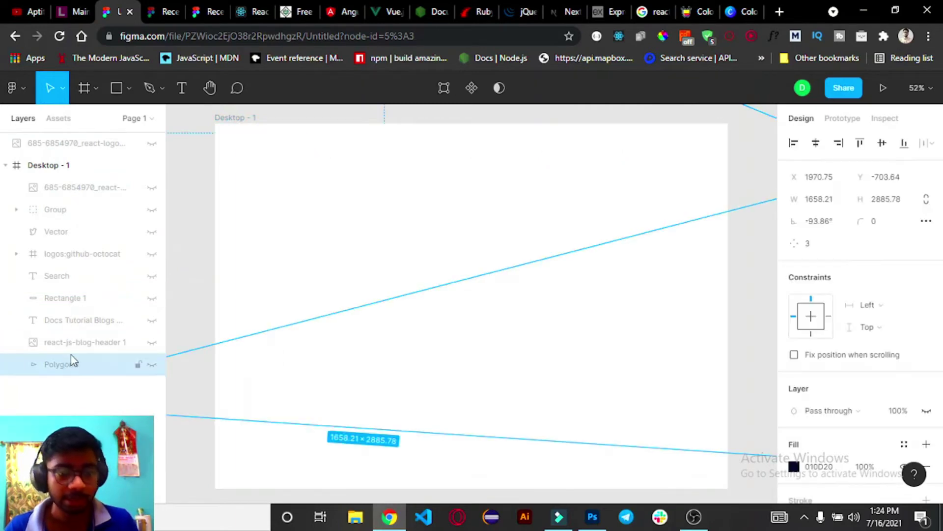
{"action": "scroll", "coordinate": [316, 200], "scroll_direction": "up", "scroll_amount": 1}
{"action": "left_click", "coordinate": [129, 88]}
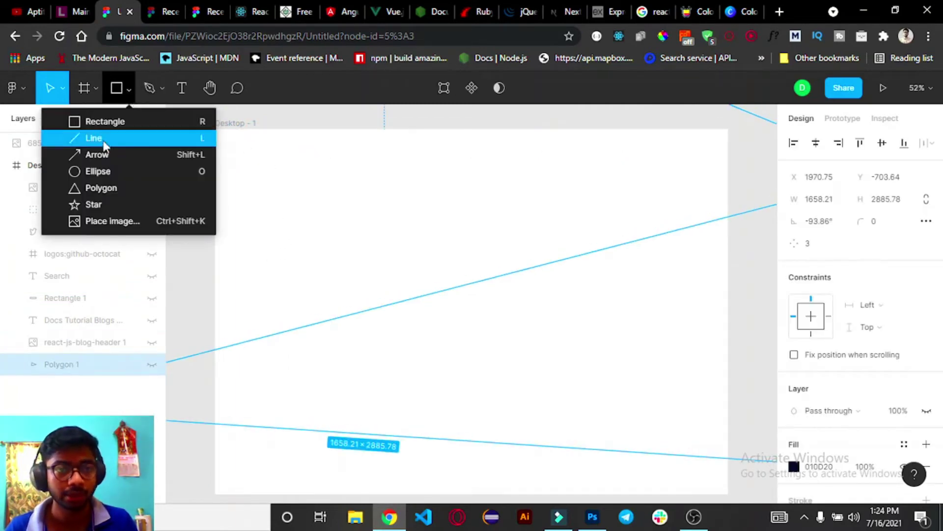
{"action": "left_click", "coordinate": [407, 339]}
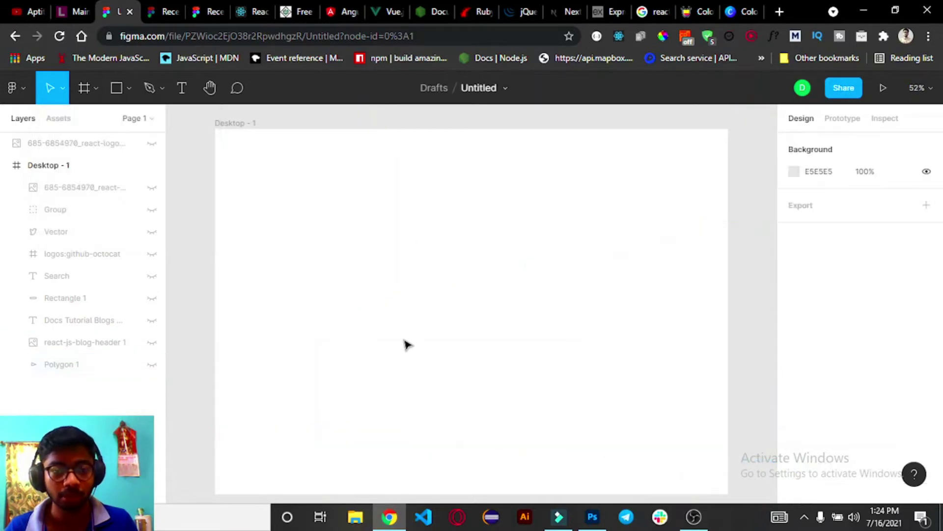
{"action": "mouse_move", "coordinate": [74, 364]}
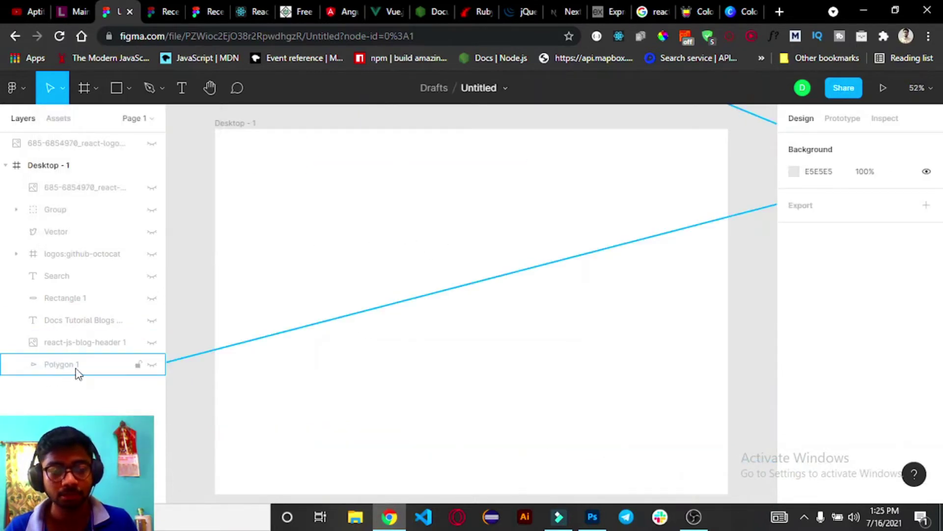
{"action": "left_click", "coordinate": [156, 366]}
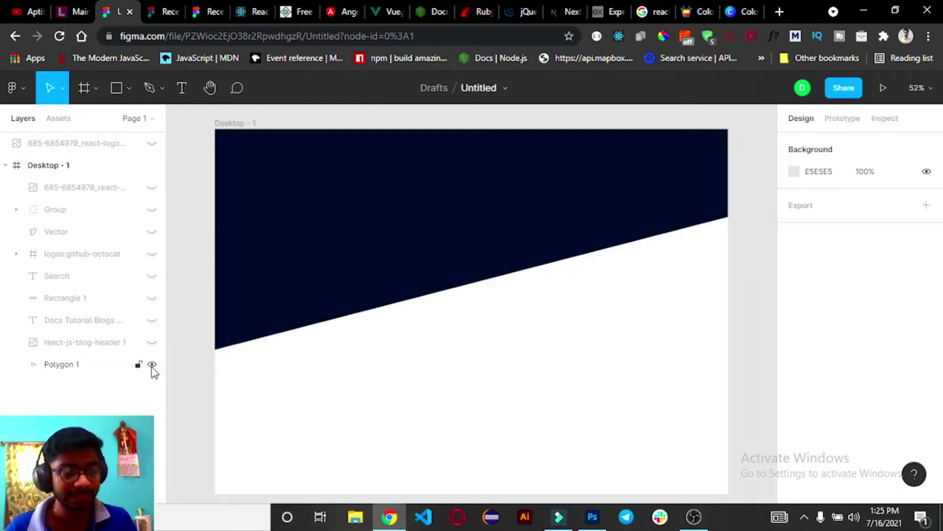
{"action": "left_click", "coordinate": [153, 365]}
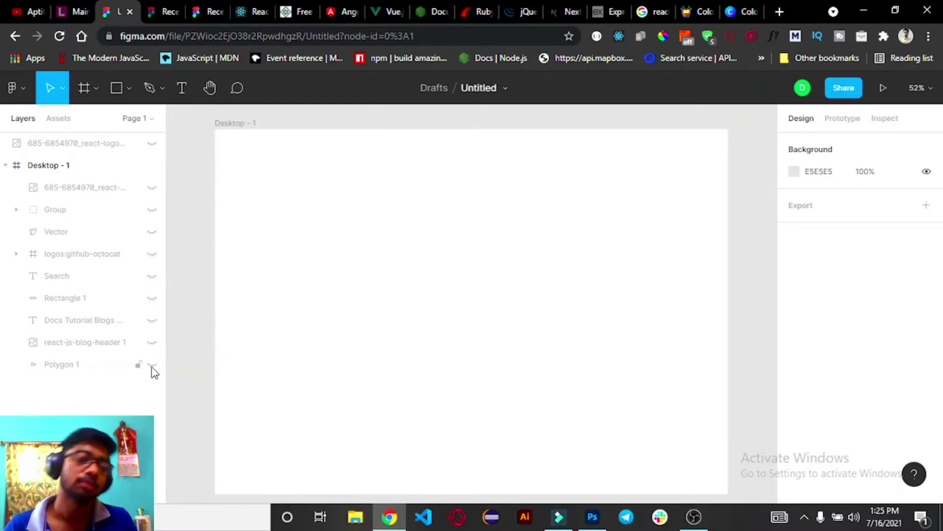
{"action": "left_click", "coordinate": [152, 366]}
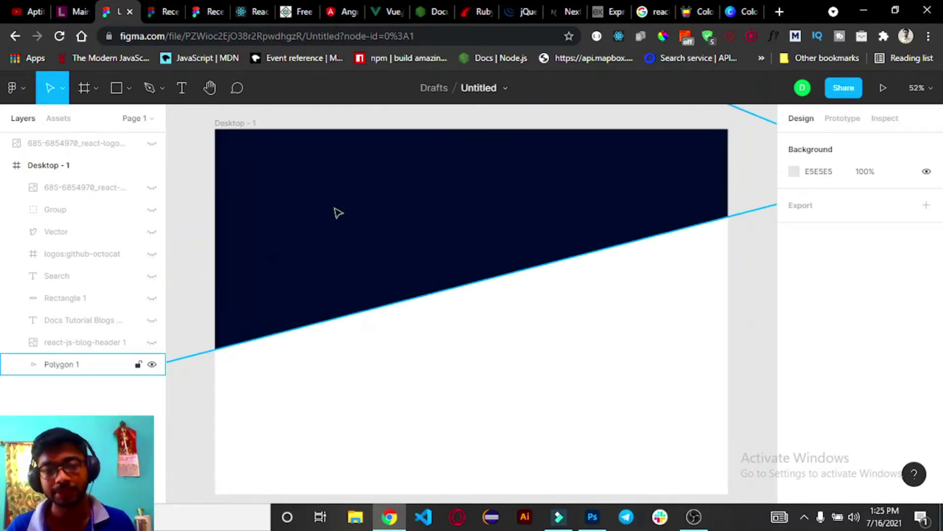
- Try moving the navy polygon, cancel the move, then zoom and reselect the diagonal band
{"action": "left_click", "coordinate": [97, 90]}
{"action": "left_click", "coordinate": [127, 89]}
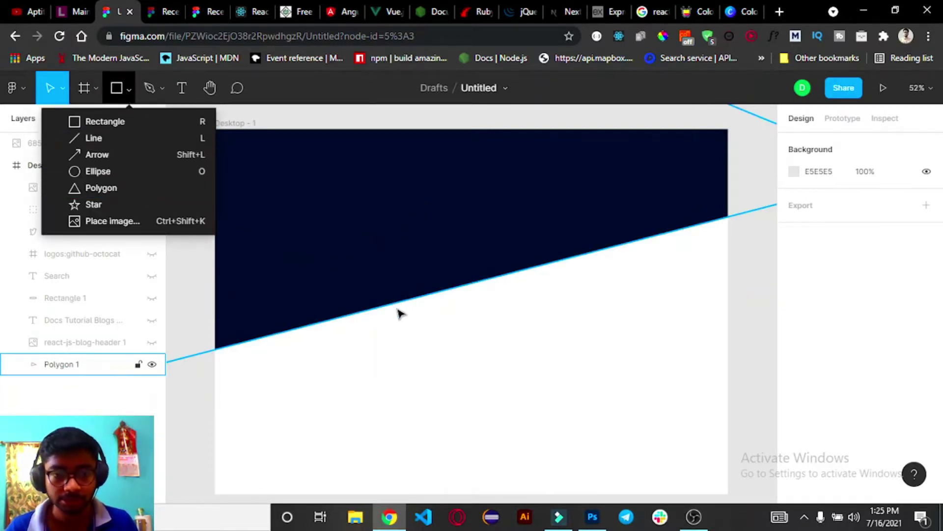
{"action": "mouse_move", "coordinate": [399, 313]}
{"action": "left_mouse_down"}
{"action": "mouse_move", "coordinate": [436, 354]}
{"action": "mouse_move", "coordinate": [514, 301]}
{"action": "mouse_move", "coordinate": [366, 114]}
{"action": "mouse_move", "coordinate": [407, 255]}
{"action": "mouse_move", "coordinate": [389, 162]}
{"action": "mouse_move", "coordinate": [423, 179]}
{"action": "mouse_move", "coordinate": [425, 169]}
{"action": "mouse_move", "coordinate": [532, 181]}
{"action": "left_mouse_up"}
{"action": "key", "text": "Escape"}
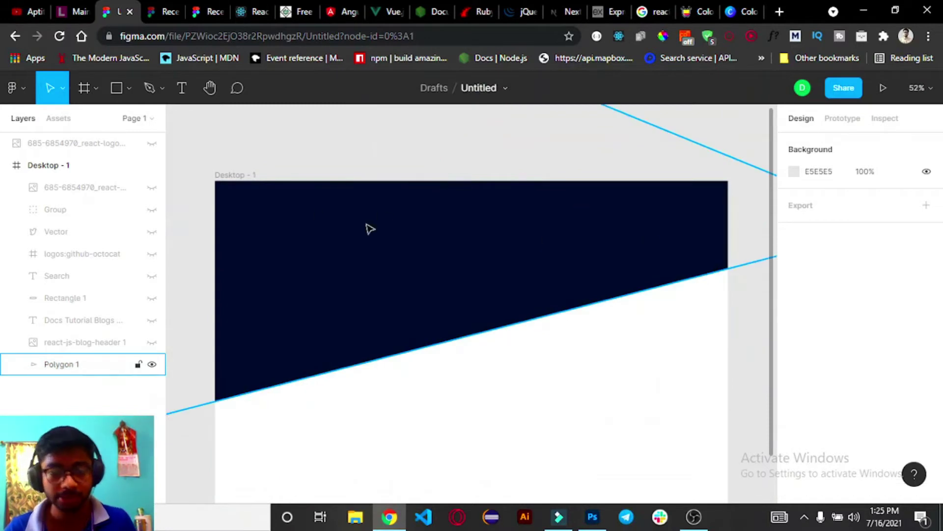
{"action": "scroll", "coordinate": [491, 234], "scroll_direction": "down", "scroll_amount": 3}
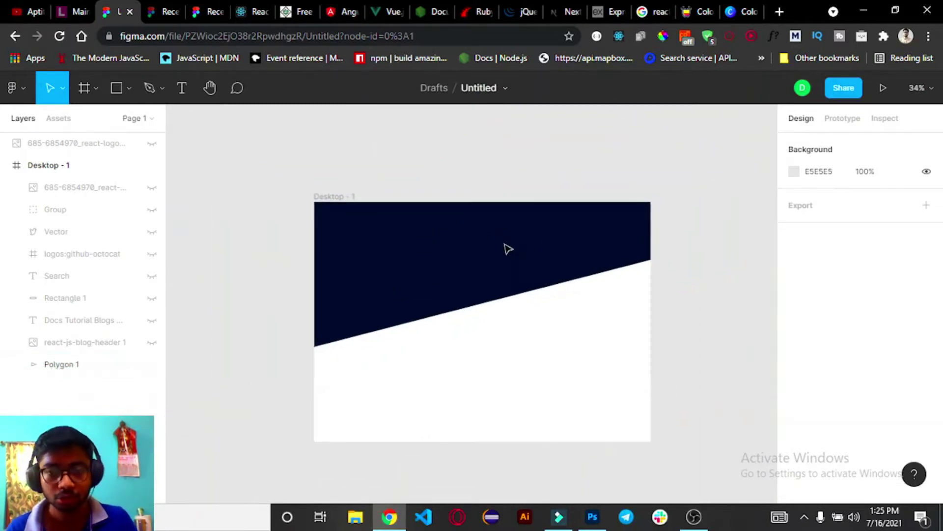
{"action": "scroll", "coordinate": [453, 250], "scroll_direction": "up", "scroll_amount": 1}
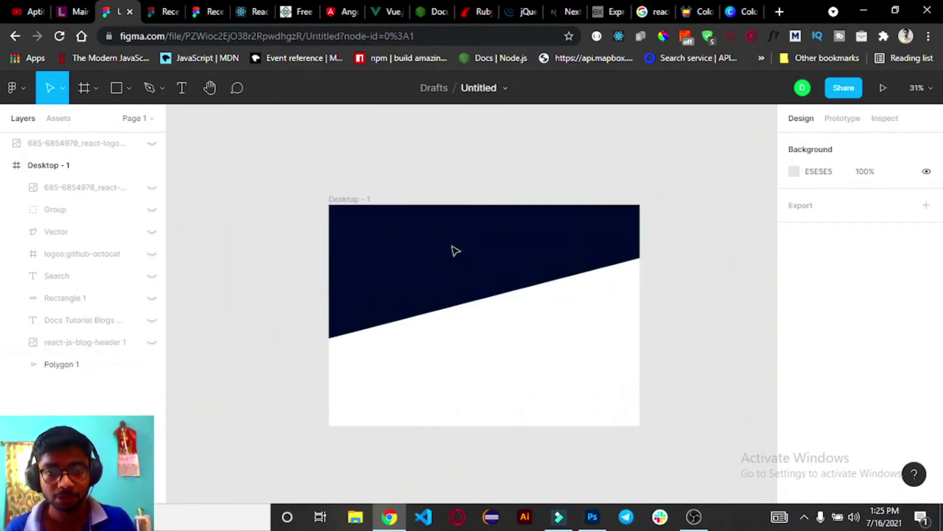
{"action": "scroll", "coordinate": [453, 249], "scroll_direction": "up", "scroll_amount": 2}
{"action": "scroll", "coordinate": [453, 249], "scroll_direction": "up", "scroll_amount": 1}
{"action": "left_click", "coordinate": [496, 378]}
{"action": "scroll", "coordinate": [487, 379], "scroll_direction": "down", "scroll_amount": 2}
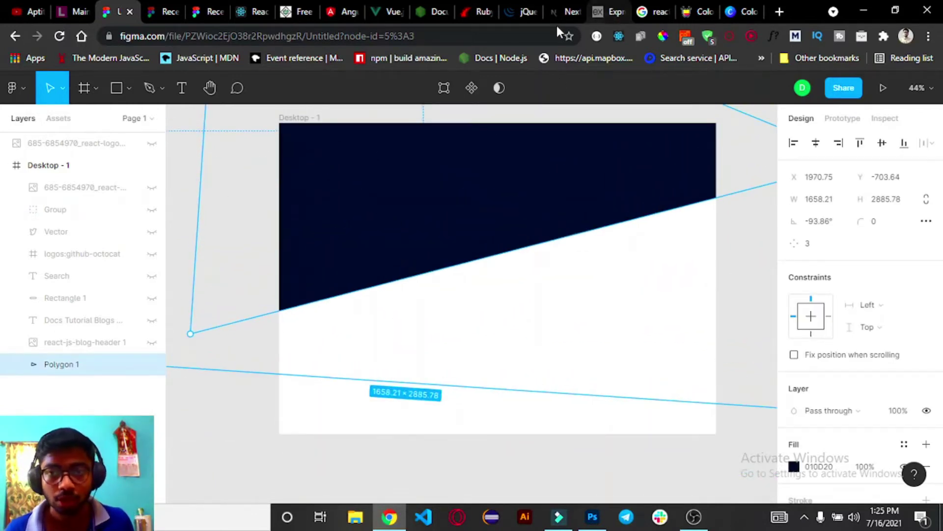
{"action": "left_click", "coordinate": [648, 11]}
{"action": "scroll", "coordinate": [457, 204], "scroll_direction": "down", "scroll_amount": 5}
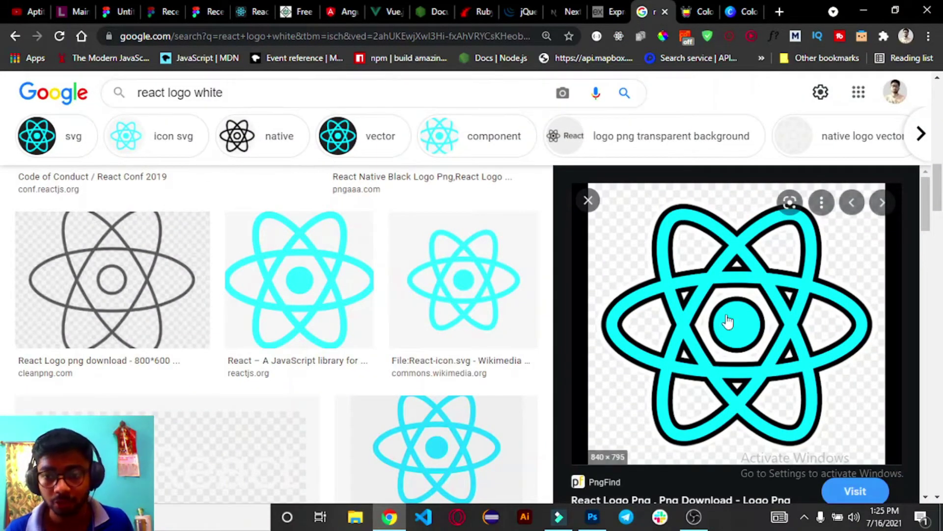
{"action": "scroll", "coordinate": [315, 285], "scroll_direction": "down", "scroll_amount": 5}
{"action": "scroll", "coordinate": [316, 284], "scroll_direction": "down", "scroll_amount": 5}
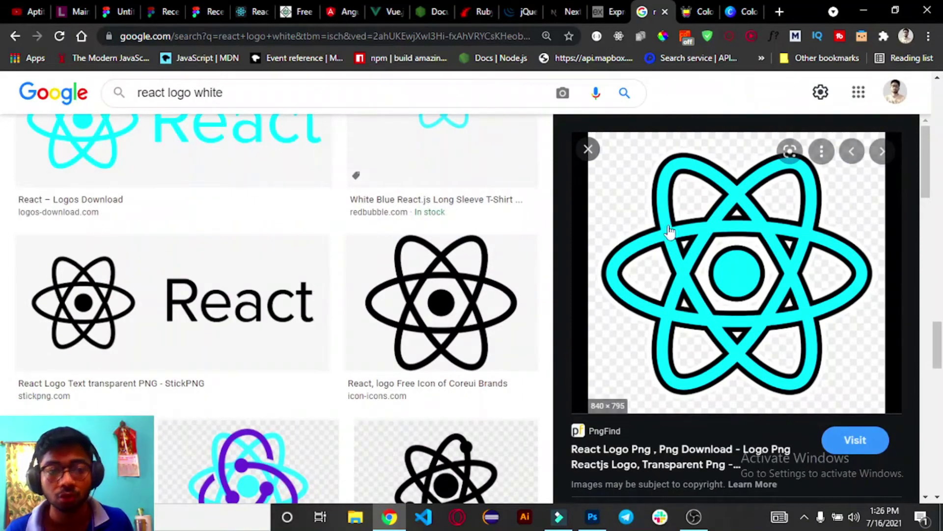
{"action": "scroll", "coordinate": [443, 295], "scroll_direction": "down", "scroll_amount": 3}
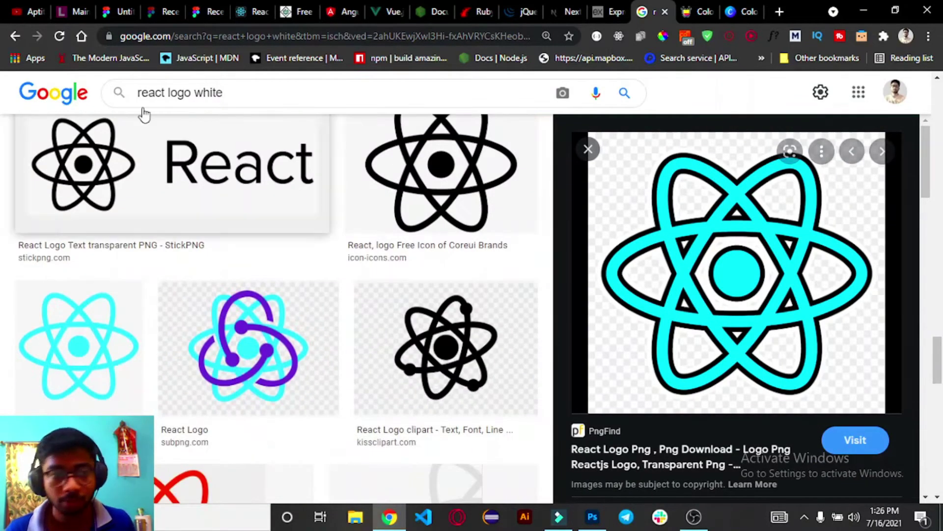
{"action": "left_click", "coordinate": [113, 11]}
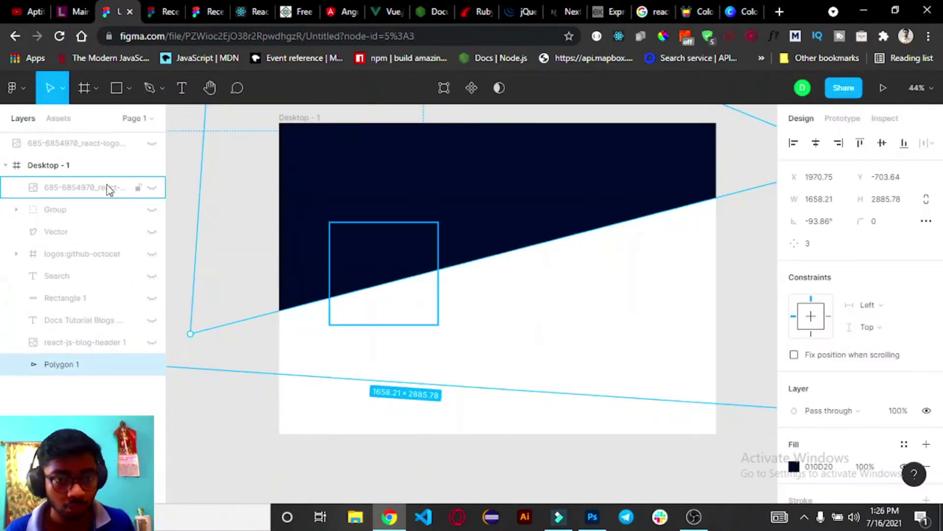
{"action": "mouse_move", "coordinate": [143, 346]}
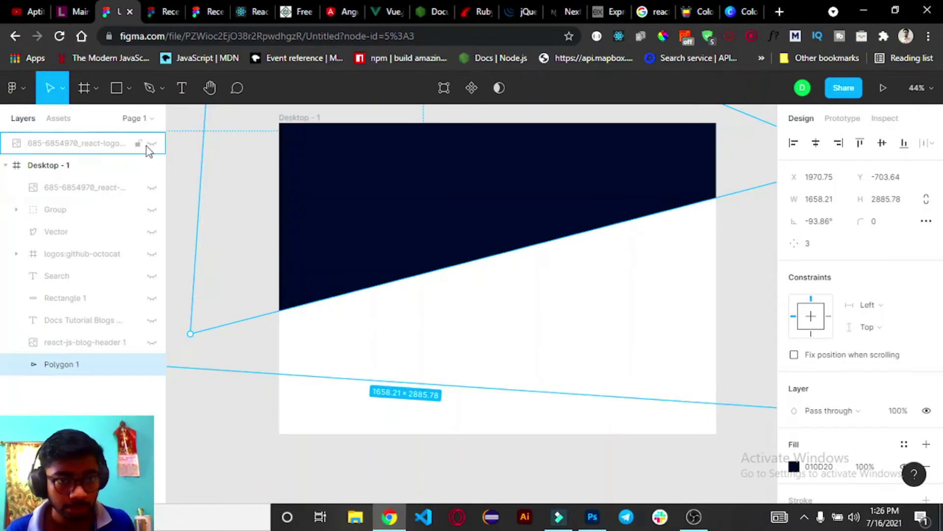
- Unhide and select the react-js-blog-header 1 logo, then start Place image from the menu
{"action": "left_click", "coordinate": [150, 343]}
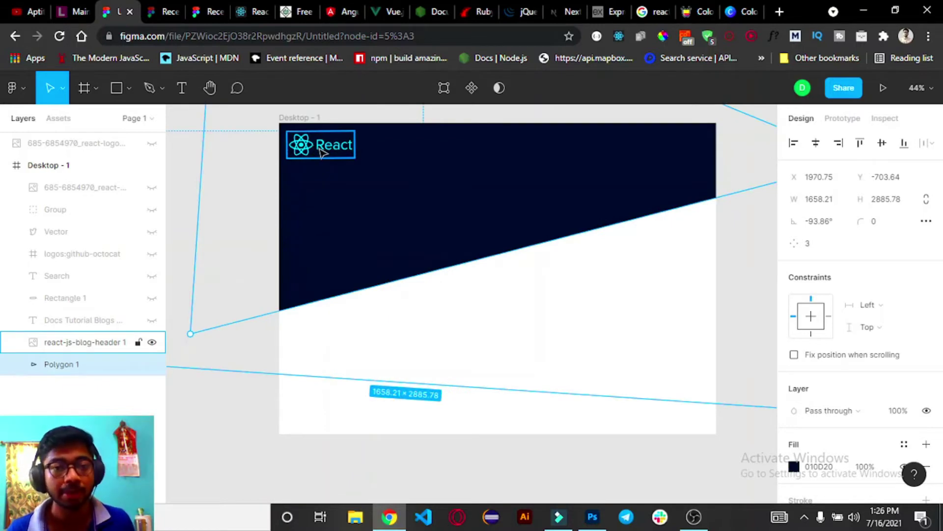
{"action": "left_click", "coordinate": [314, 155]}
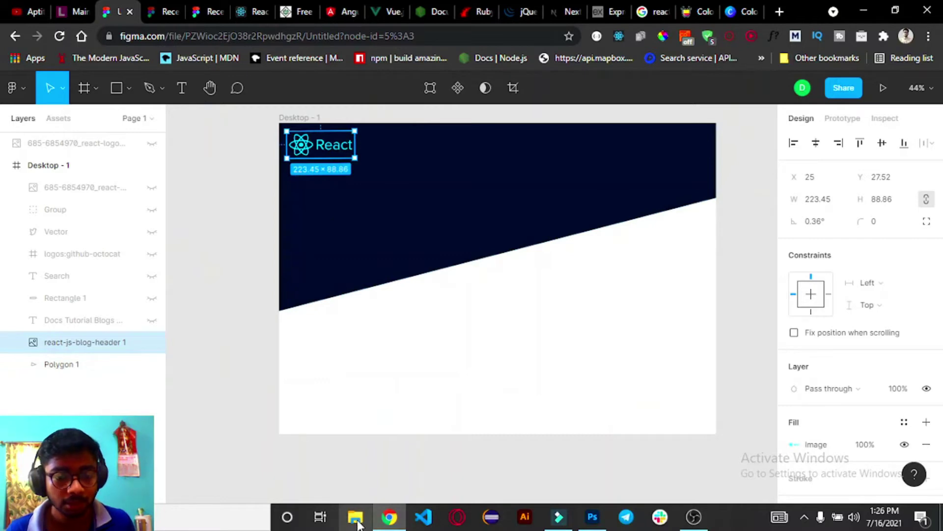
{"action": "left_click", "coordinate": [24, 90]}
{"action": "mouse_move", "coordinate": [35, 178]}
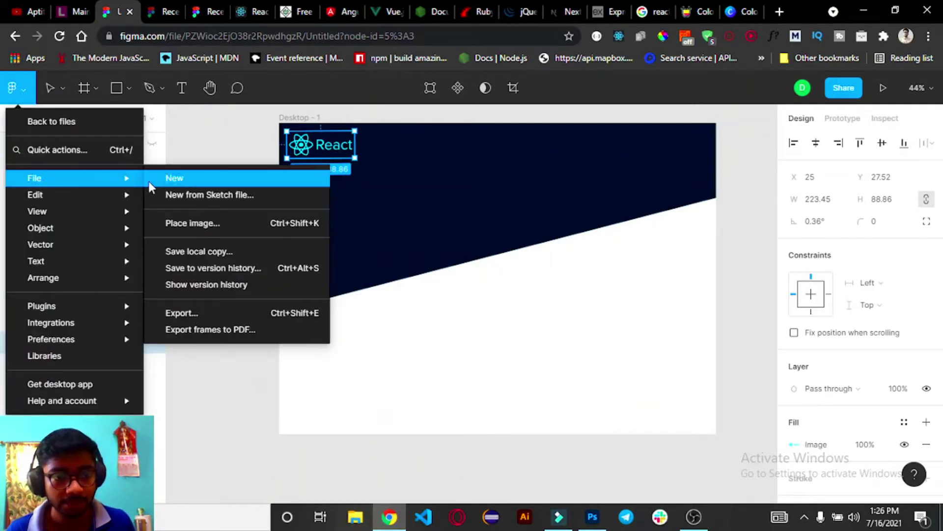
{"action": "left_click", "coordinate": [177, 224]}
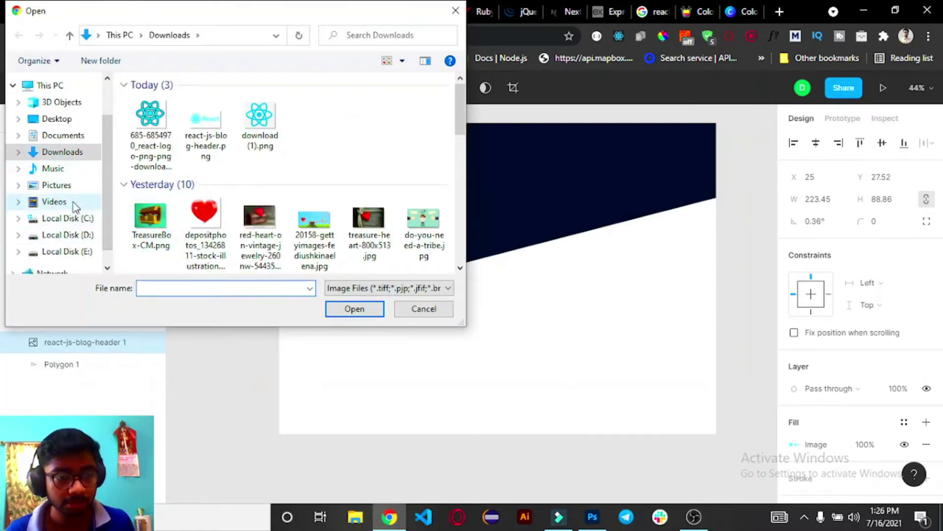
- Browse Downloads for download (1).png, cancel the dialog, and nudge the logo slightly right
{"action": "left_click", "coordinate": [61, 235]}
{"action": "left_click", "coordinate": [62, 153]}
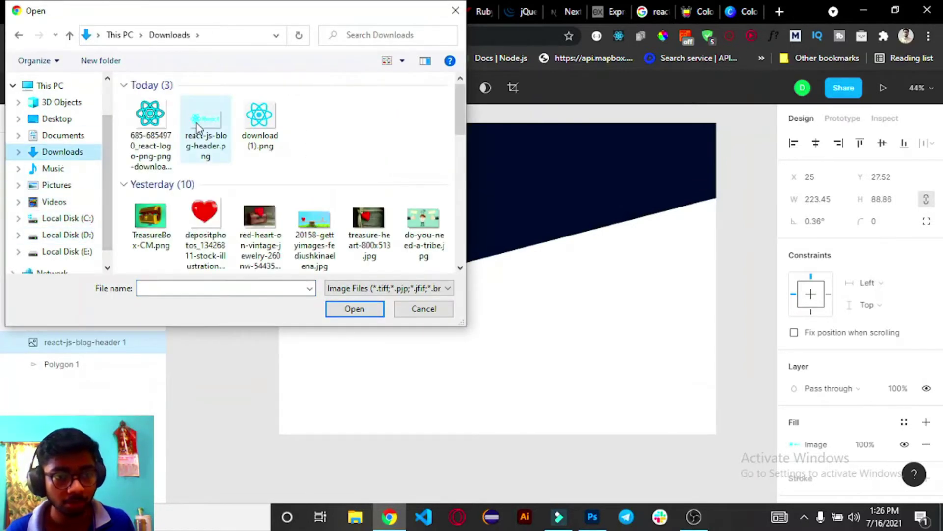
{"action": "left_click", "coordinate": [259, 118]}
{"action": "left_click", "coordinate": [158, 125]}
{"action": "left_click", "coordinate": [207, 144]}
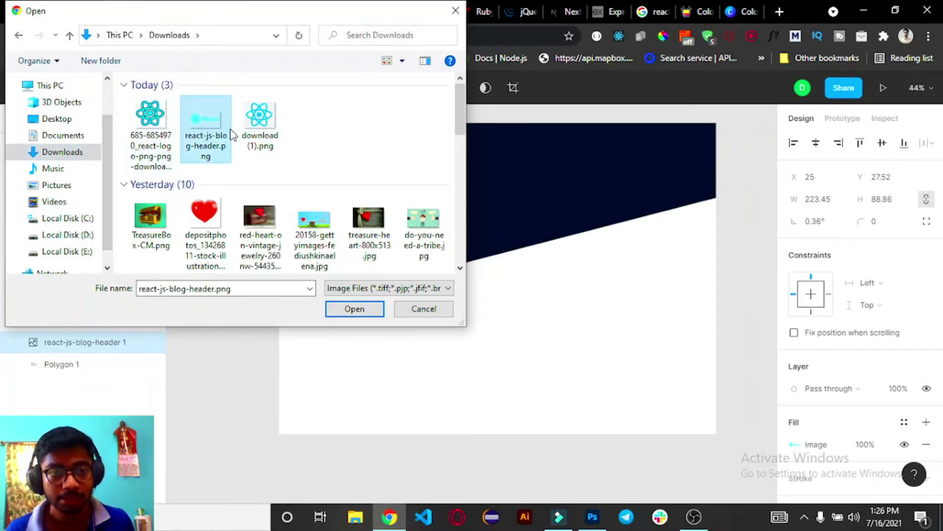
{"action": "left_click", "coordinate": [260, 125]}
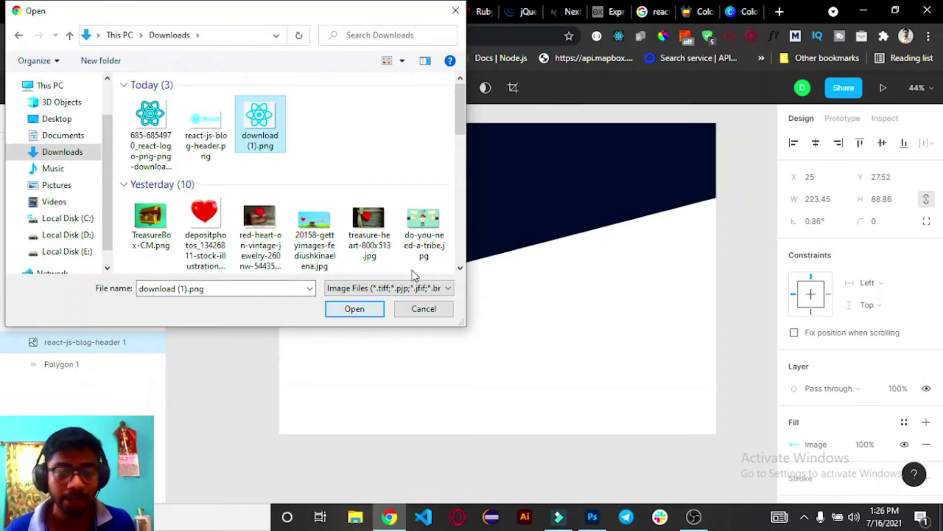
{"action": "left_click", "coordinate": [465, 17]}
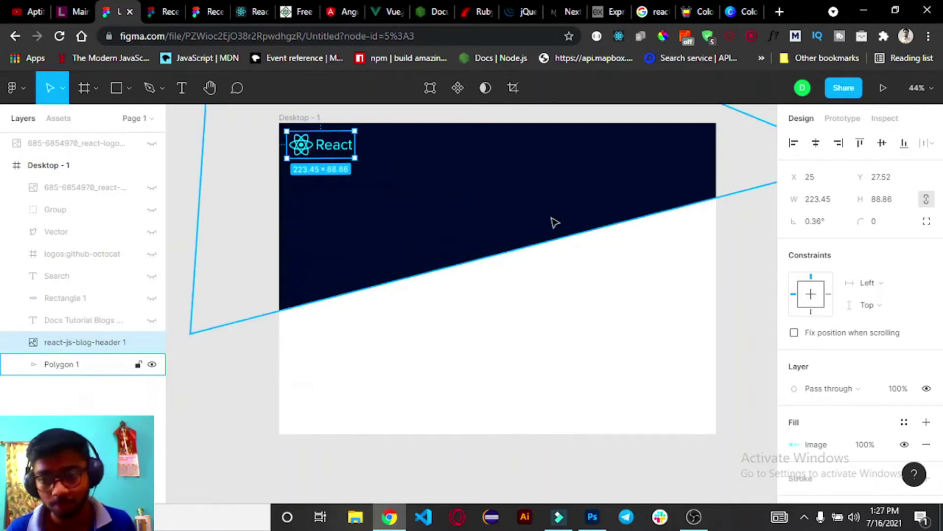
{"action": "left_click_drag", "start_coordinate": [330, 154], "coordinate": [339, 157]}
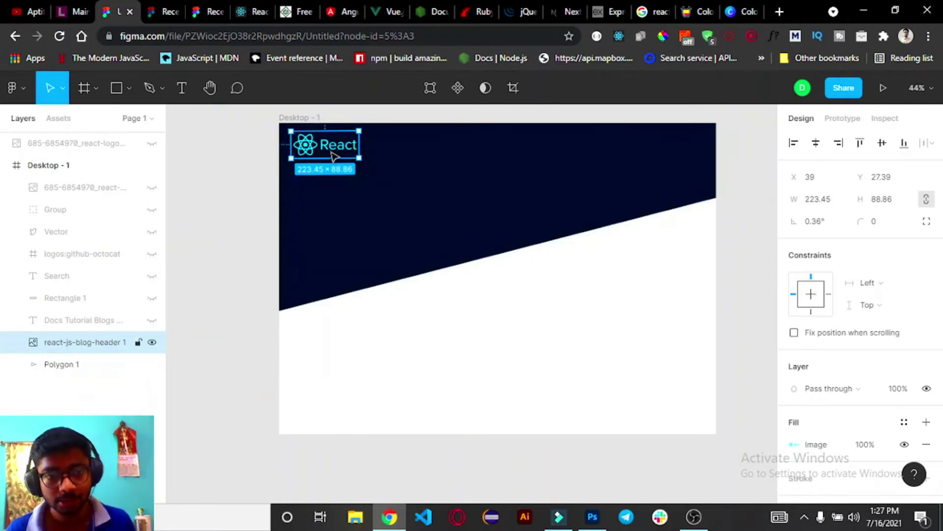
{"action": "left_click", "coordinate": [380, 193]}
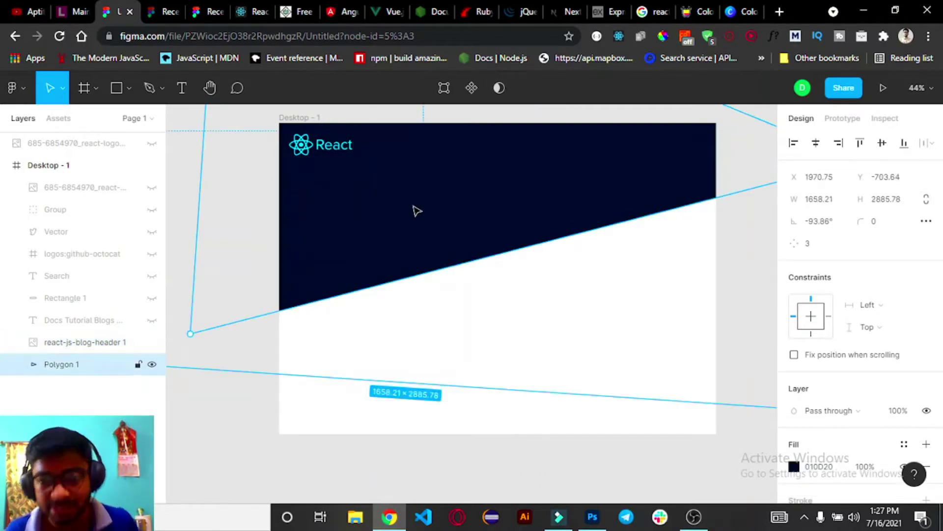
{"action": "left_click", "coordinate": [250, 11]}
{"action": "scroll", "coordinate": [282, 158], "scroll_direction": "down", "scroll_amount": 10}
{"action": "scroll", "coordinate": [283, 159], "scroll_direction": "up", "scroll_amount": 10}
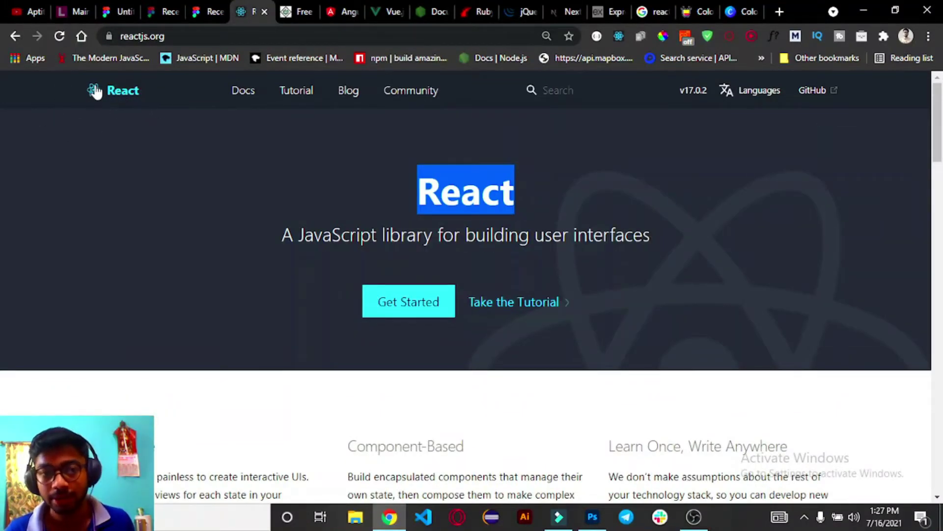
{"action": "left_click", "coordinate": [129, 10]}
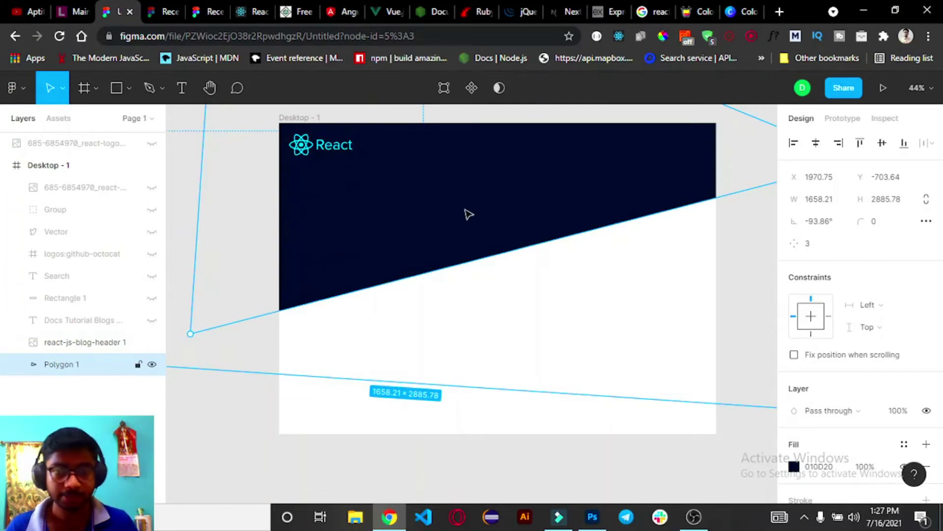
{"action": "left_click", "coordinate": [251, 11]}
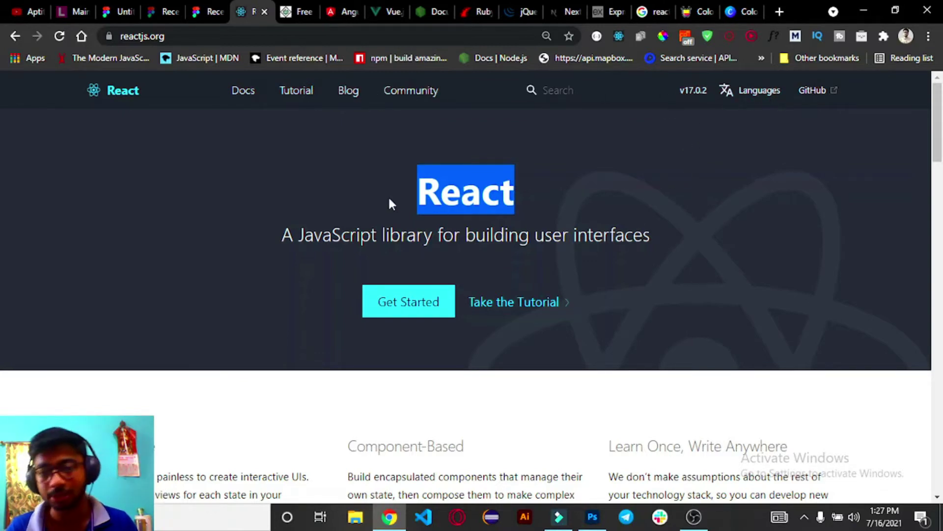
{"action": "left_click", "coordinate": [113, 12]}
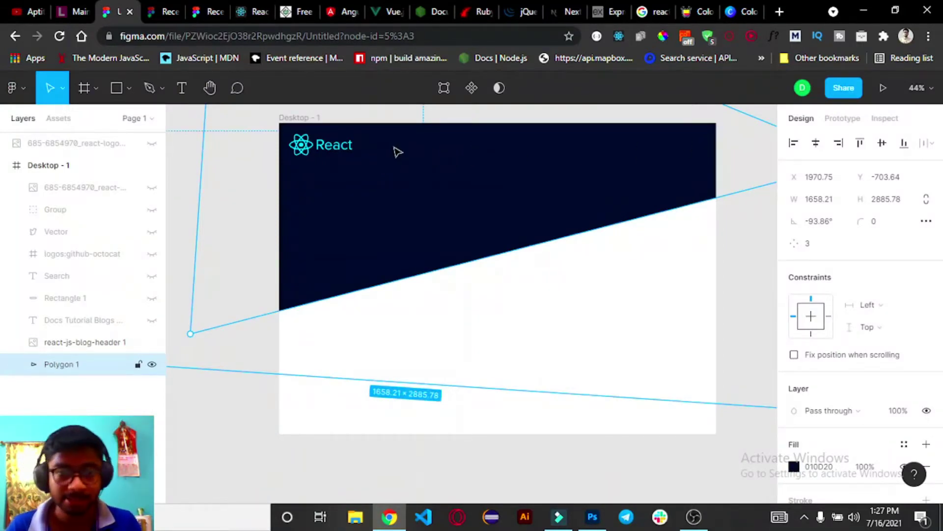
- Add a stray text box at the header's top centre, then clear and remove it
{"action": "left_click", "coordinate": [182, 92]}
{"action": "left_click_drag", "start_coordinate": [427, 148], "coordinate": [526, 176]}
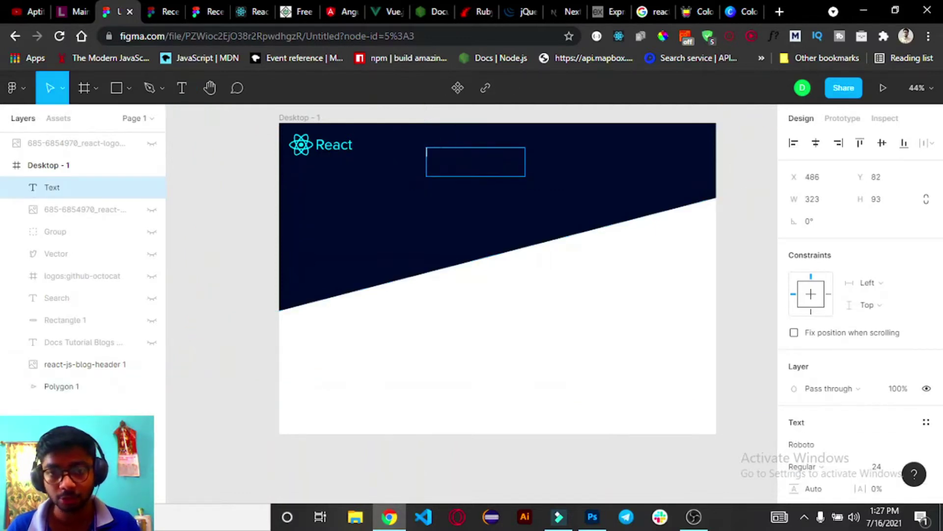
{"action": "type", "text": "fxhntujmtujyikul,ulyi"}
{"action": "key", "text": "ctrl+a"}
{"action": "key", "text": "BackSpace"}
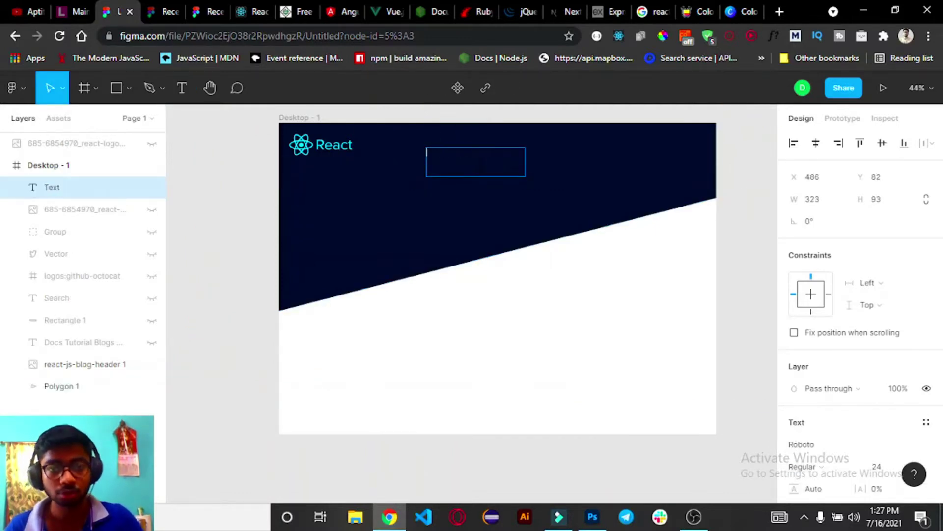
{"action": "key", "text": "Escape"}
{"action": "left_click", "coordinate": [475, 197]}
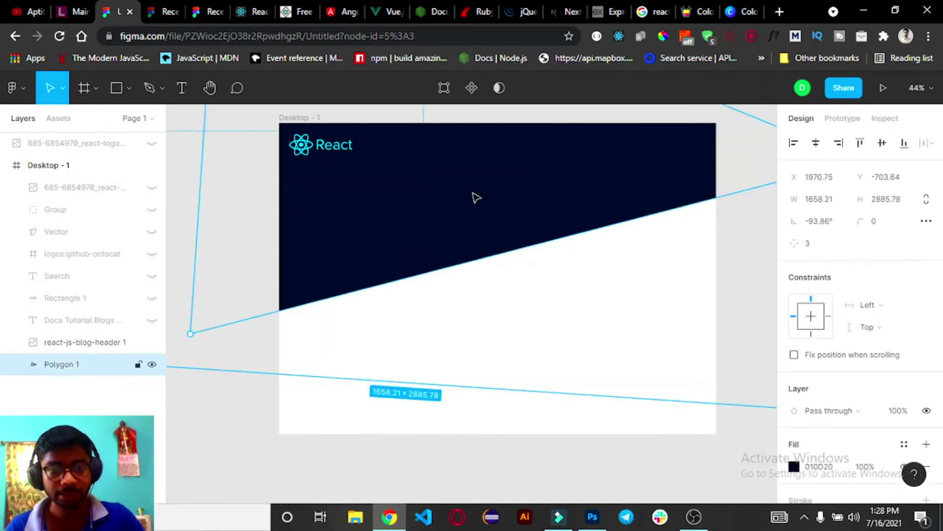
- Unhide the 'Docs Tutorial Blogs Community' nav text and compare it with reactjs.org
{"action": "left_click", "coordinate": [153, 321]}
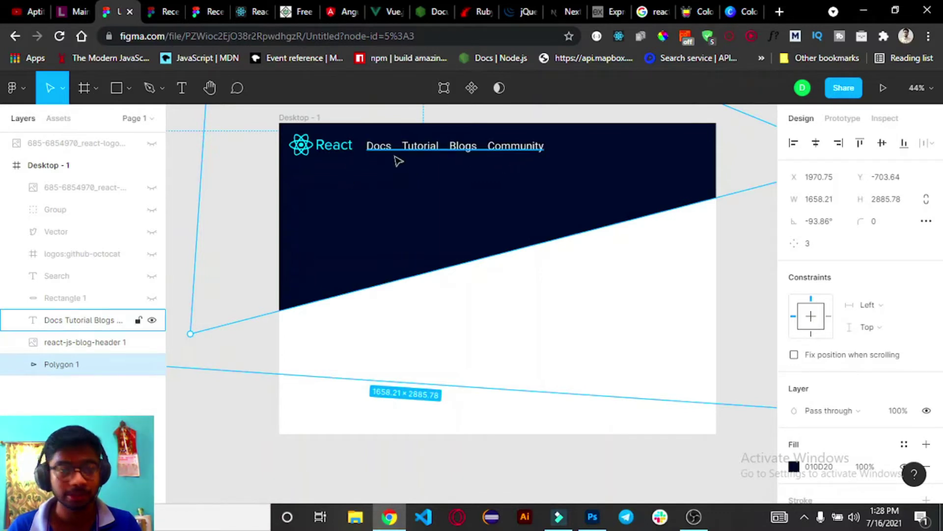
{"action": "left_click", "coordinate": [253, 12]}
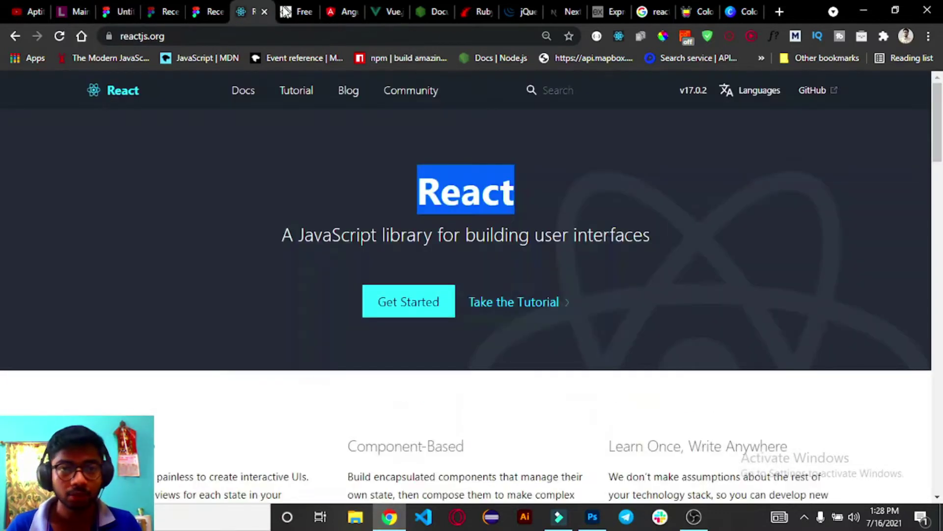
{"action": "left_click", "coordinate": [117, 11]}
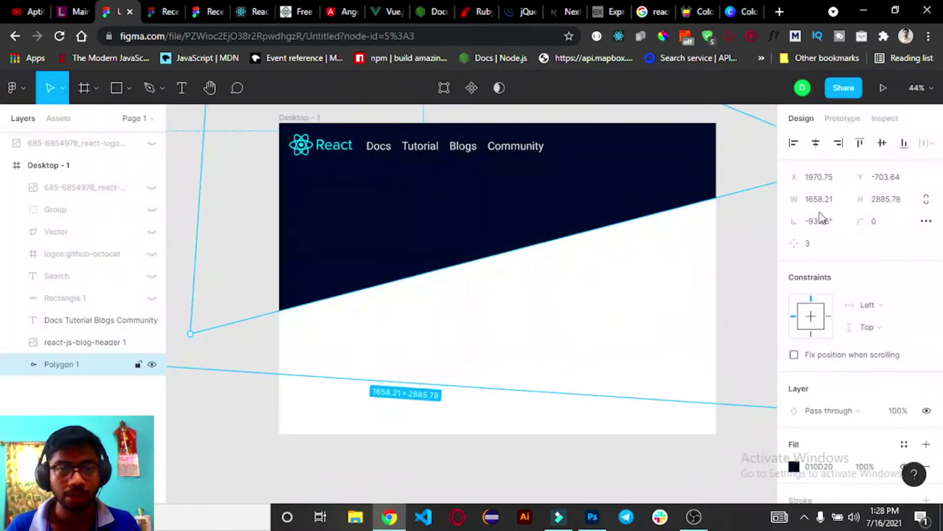
- Draw a test rectangle below the nav and give it an 18 corner radius
{"action": "left_click", "coordinate": [129, 89]}
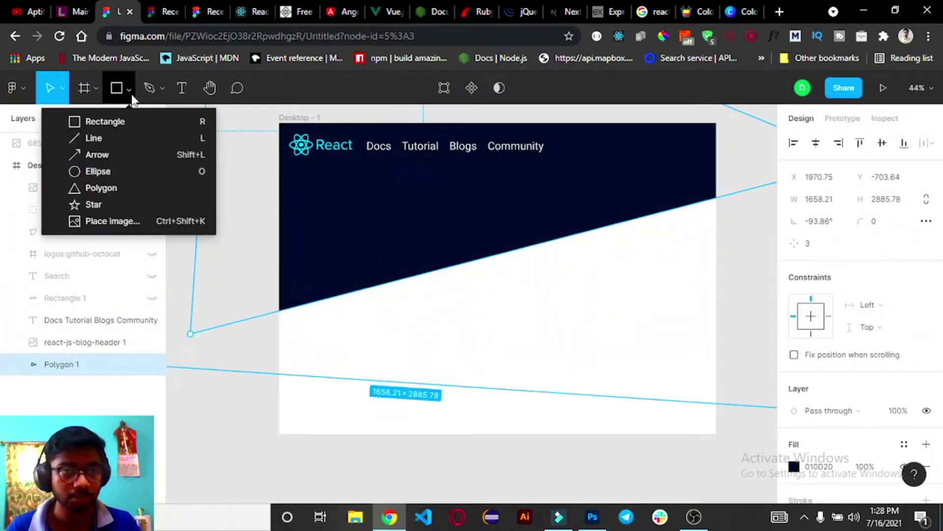
{"action": "left_click", "coordinate": [390, 218]}
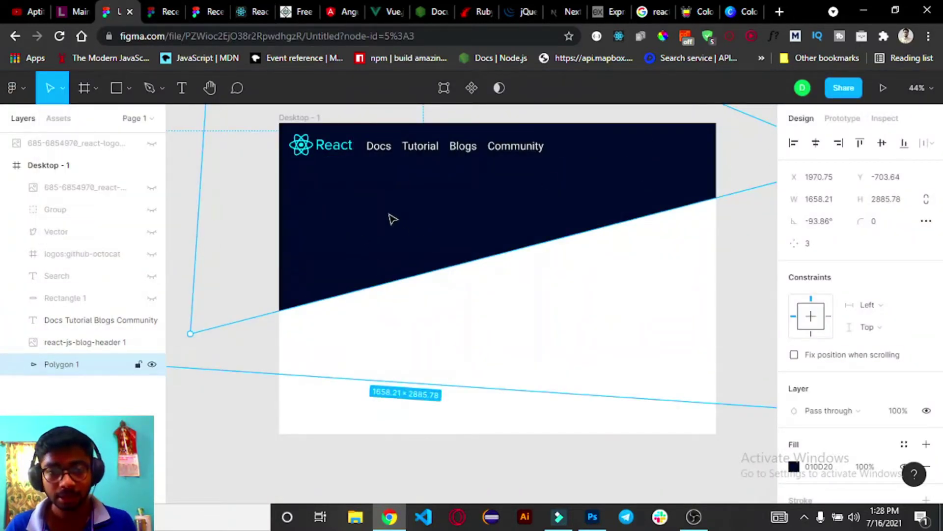
{"action": "left_click", "coordinate": [129, 88]}
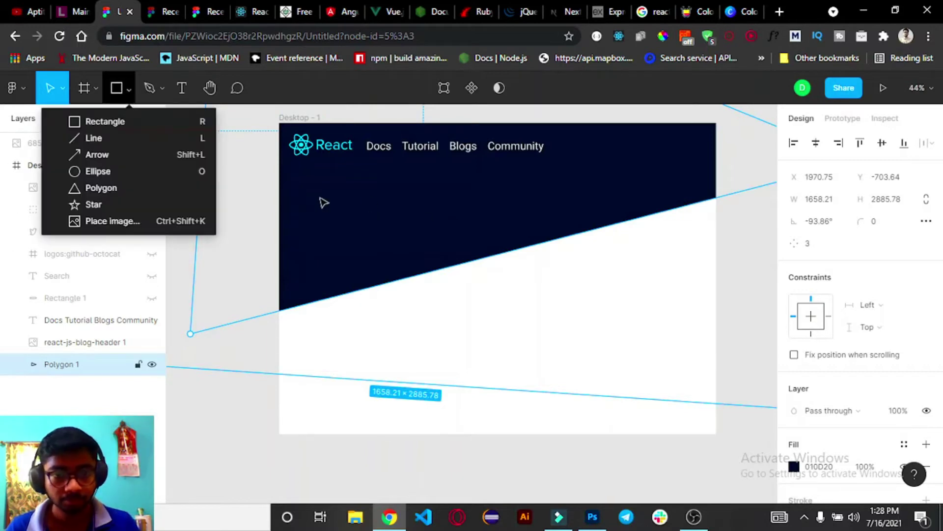
{"action": "left_click", "coordinate": [105, 120]}
{"action": "mouse_move", "coordinate": [339, 191]}
{"action": "left_mouse_down"}
{"action": "mouse_move", "coordinate": [361, 209]}
{"action": "mouse_move", "coordinate": [482, 222]}
{"action": "left_mouse_up"}
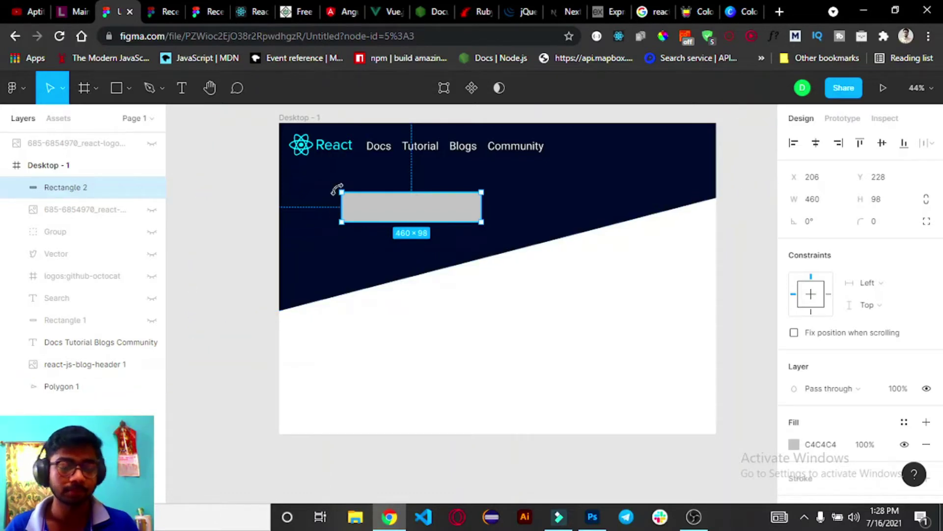
{"action": "left_click", "coordinate": [880, 221]}
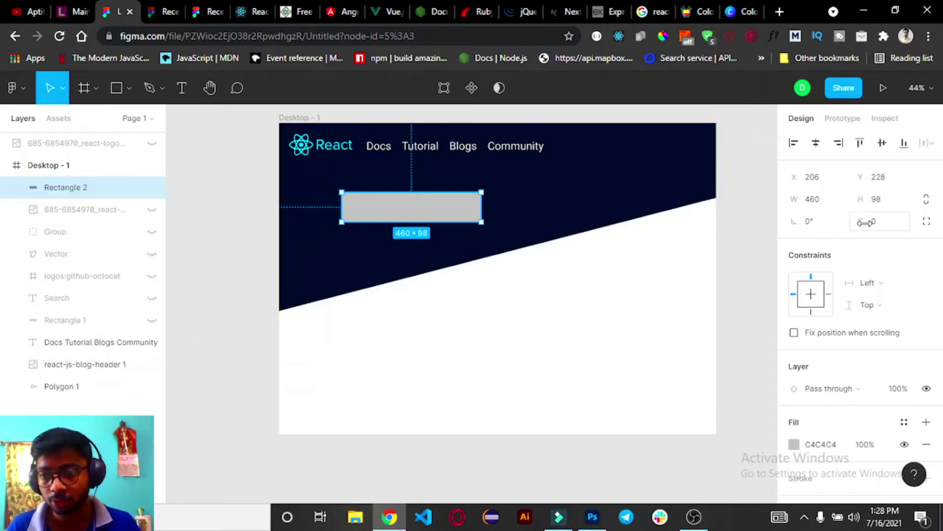
{"action": "type", "text": "18"}
{"action": "key", "text": "Return"}
- Round the test rectangle into a pill, delete it, and unhide the white Rectangle 1
{"action": "mouse_move", "coordinate": [170, 199]}
{"action": "left_mouse_down"}
{"action": "mouse_move", "coordinate": [824, 217]}
{"action": "mouse_move", "coordinate": [737, 241]}
{"action": "left_mouse_up"}
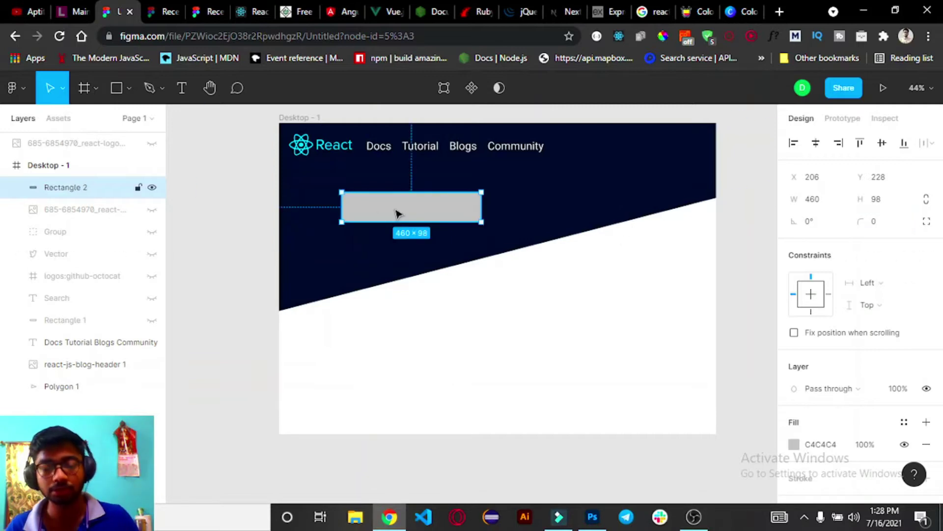
{"action": "key", "text": "Delete"}
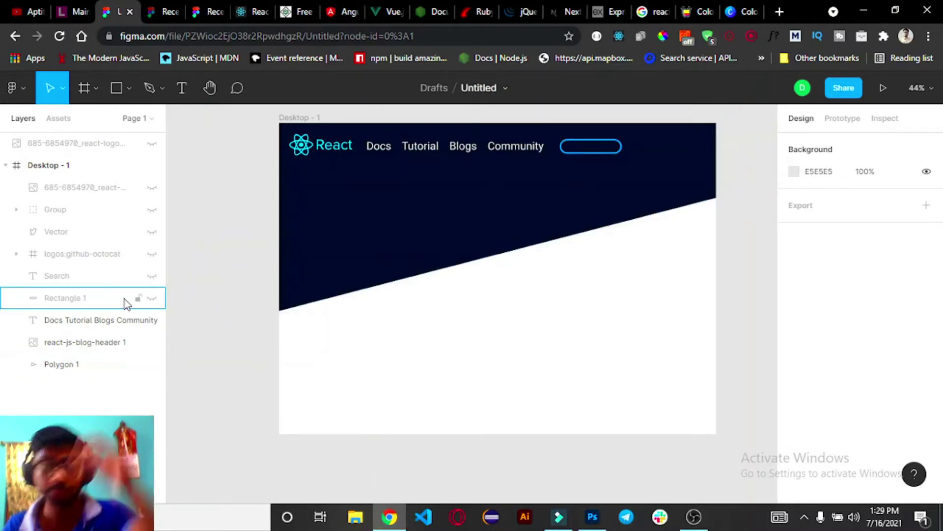
{"action": "left_click", "coordinate": [152, 298]}
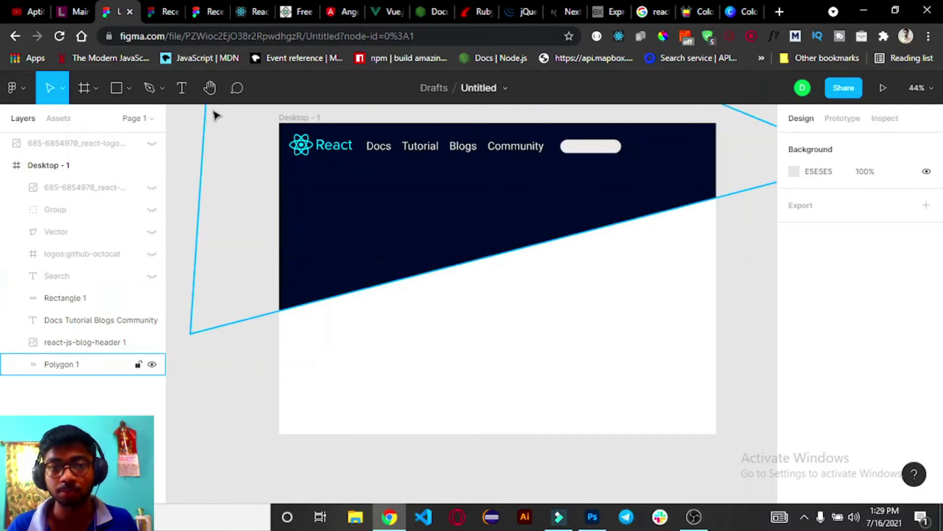
- Check the reactjs.org search field, then unhide the Search text layer in Figma
{"action": "left_click", "coordinate": [237, 14]}
{"action": "left_click", "coordinate": [567, 136]}
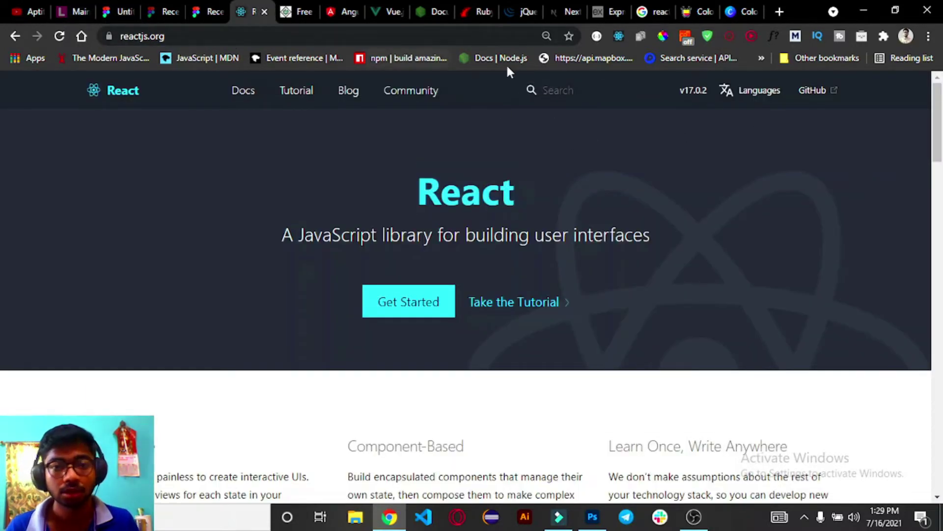
{"action": "left_click", "coordinate": [118, 11]}
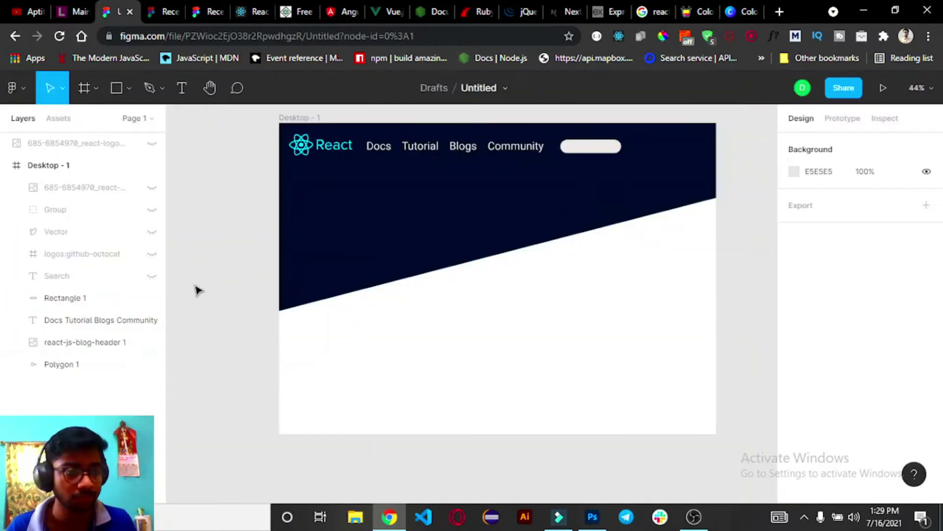
{"action": "left_click", "coordinate": [151, 275]}
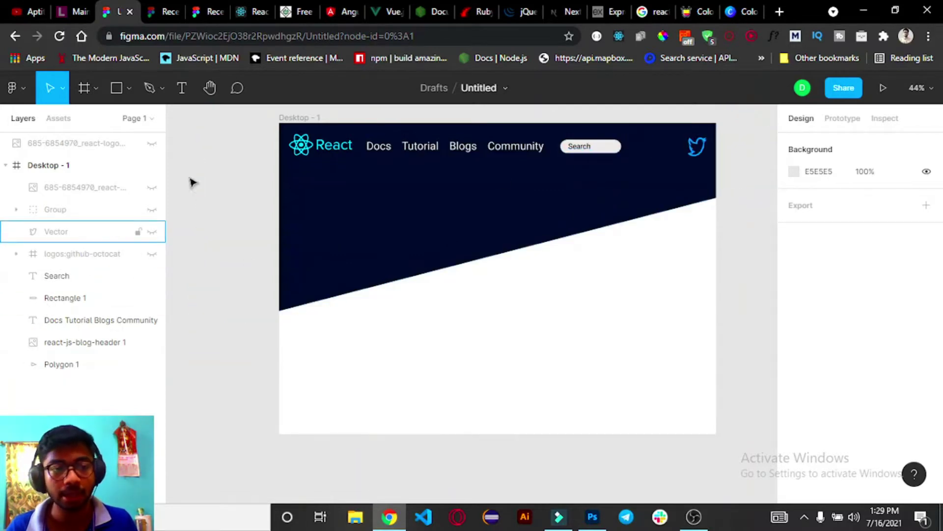
- Add a test 'Search' text box, move it onto the pill, and darken its fill
{"action": "left_click", "coordinate": [181, 88]}
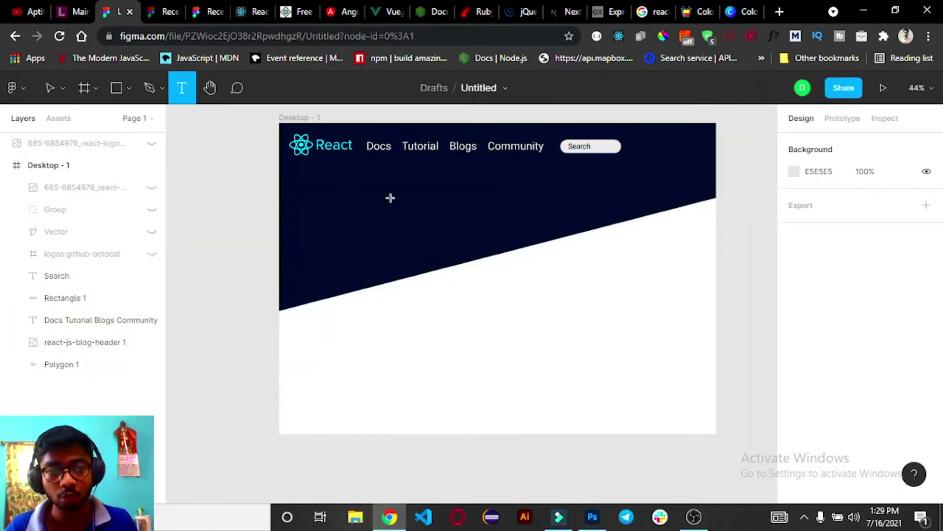
{"action": "left_click_drag", "start_coordinate": [377, 190], "coordinate": [435, 220]}
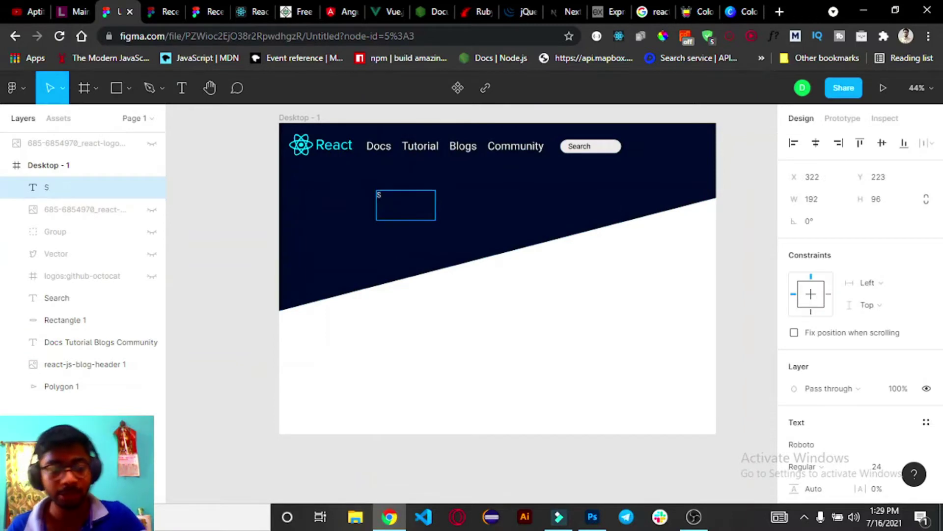
{"action": "type", "text": "Search"}
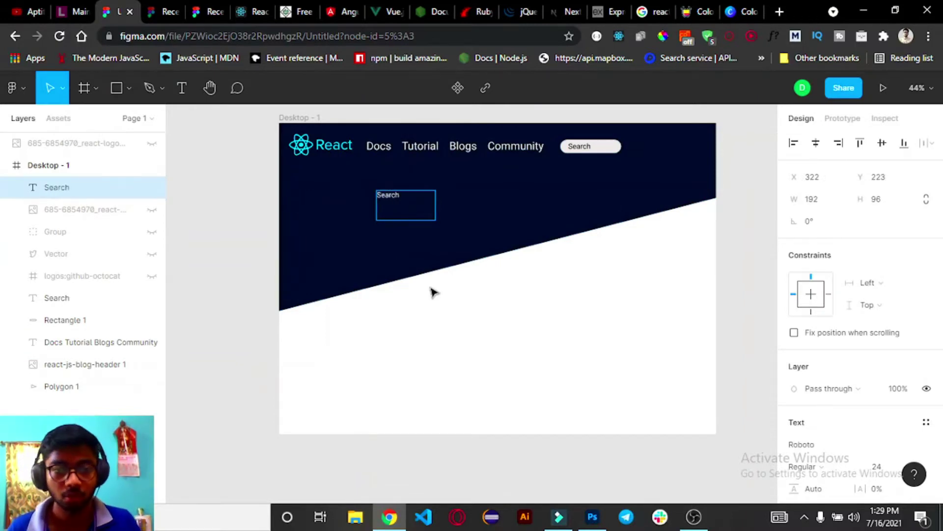
{"action": "key", "text": "Escape"}
{"action": "left_click_drag", "start_coordinate": [399, 204], "coordinate": [614, 151]}
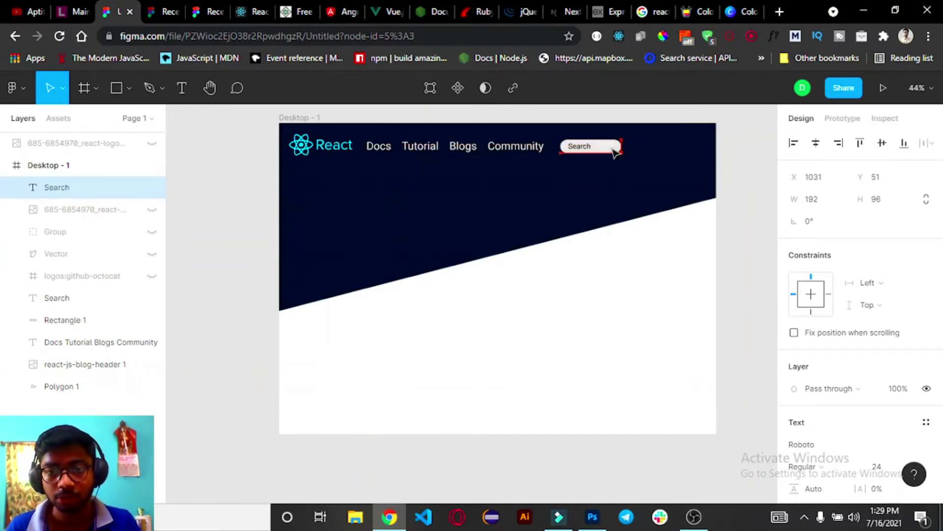
{"action": "scroll", "coordinate": [845, 393], "scroll_direction": "down", "scroll_amount": 5}
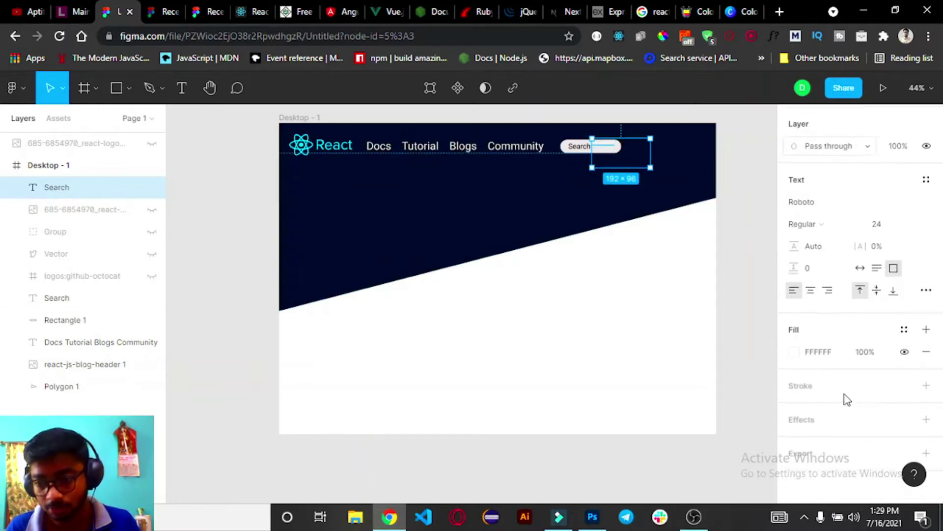
{"action": "left_click", "coordinate": [794, 349]}
{"action": "mouse_move", "coordinate": [753, 198]}
{"action": "left_mouse_down"}
{"action": "mouse_move", "coordinate": [636, 256]}
{"action": "mouse_move", "coordinate": [616, 320]}
{"action": "left_mouse_up"}
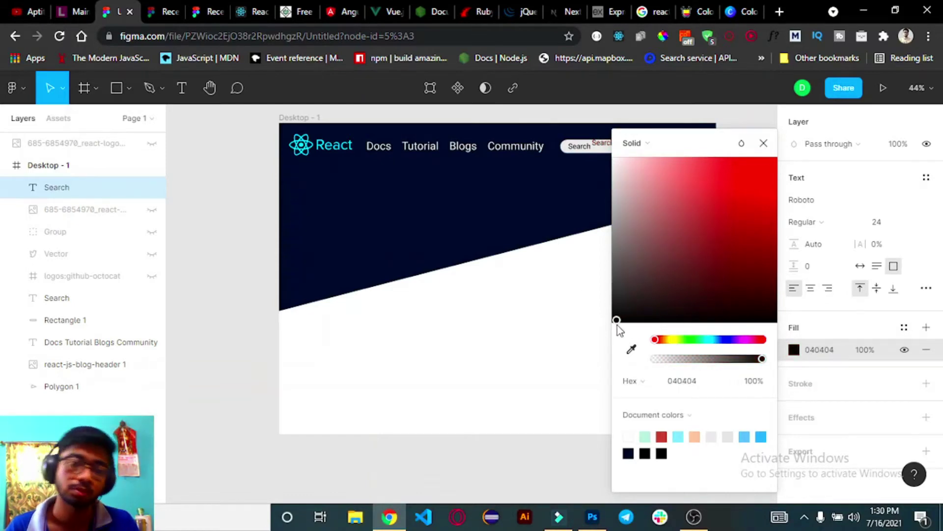
{"action": "left_click", "coordinate": [763, 144]}
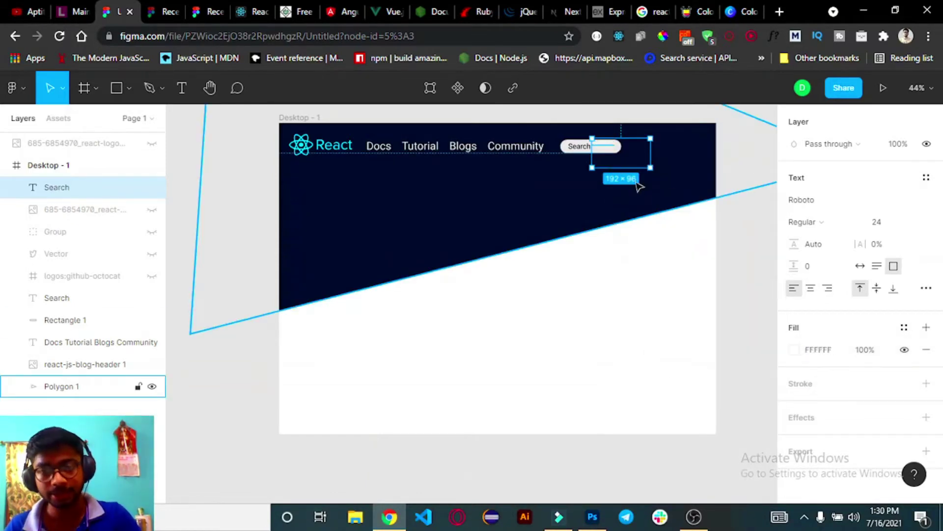
- Undo the test text box and reveal the original Search layer again
{"action": "key", "text": "ctrl+z"}
{"action": "key", "text": "ctrl+z"}
{"action": "key", "text": "ctrl+z"}
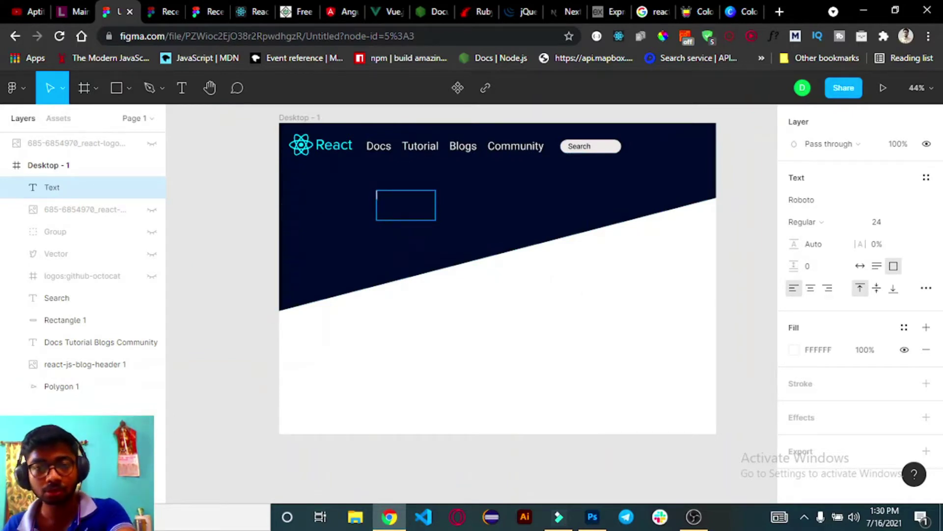
{"action": "key", "text": "ctrl+z"}
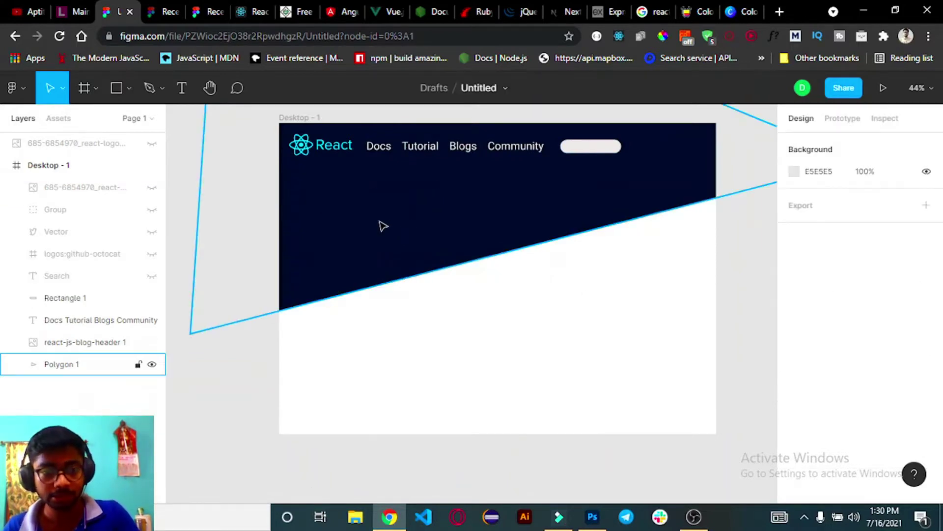
{"action": "left_click", "coordinate": [152, 275]}
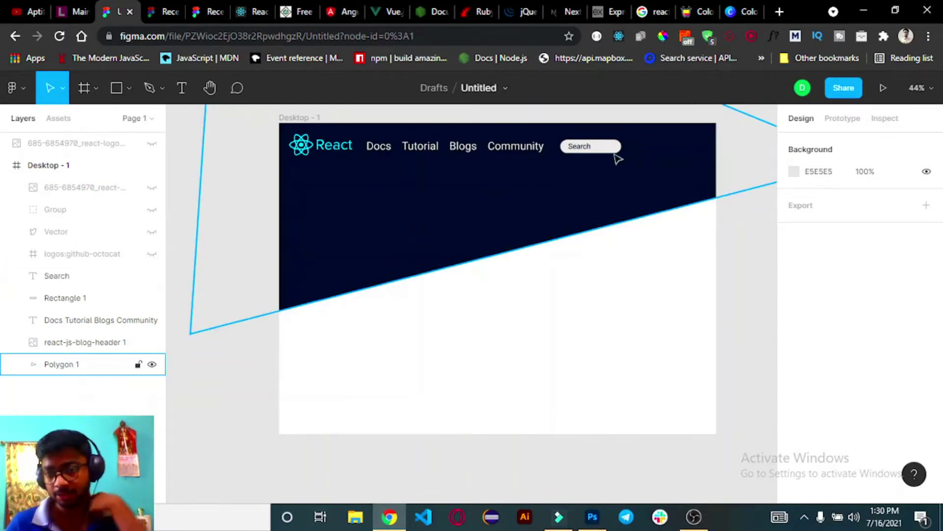
- Compare with the reactjs.org header, then unhide the Group, Vector and logos:github-octocat layers
{"action": "left_click", "coordinate": [62, 364]}
{"action": "left_click", "coordinate": [251, 11]}
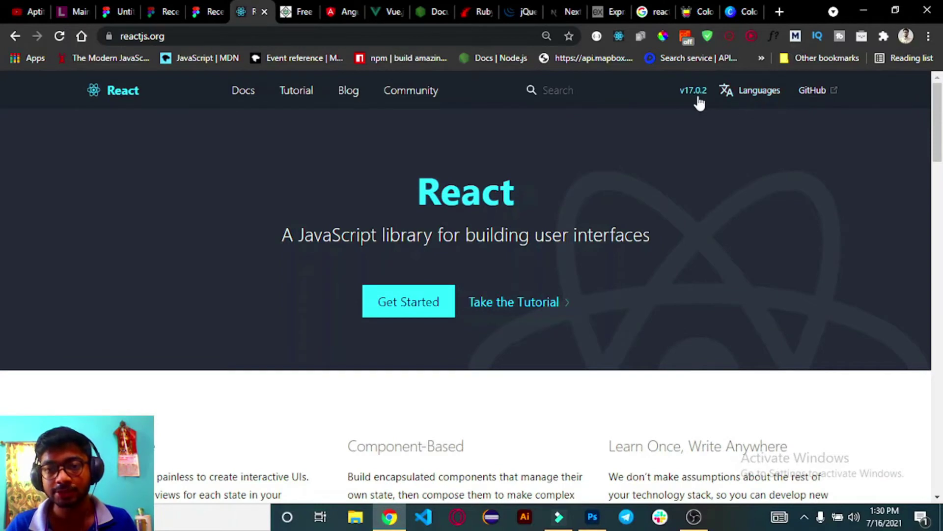
{"action": "left_click", "coordinate": [117, 11]}
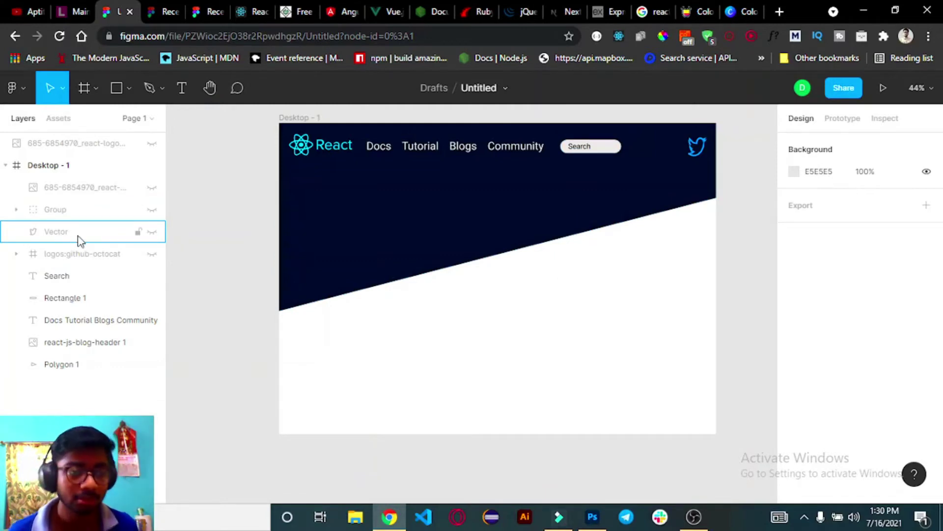
{"action": "left_click", "coordinate": [152, 210]}
{"action": "left_click", "coordinate": [152, 231]}
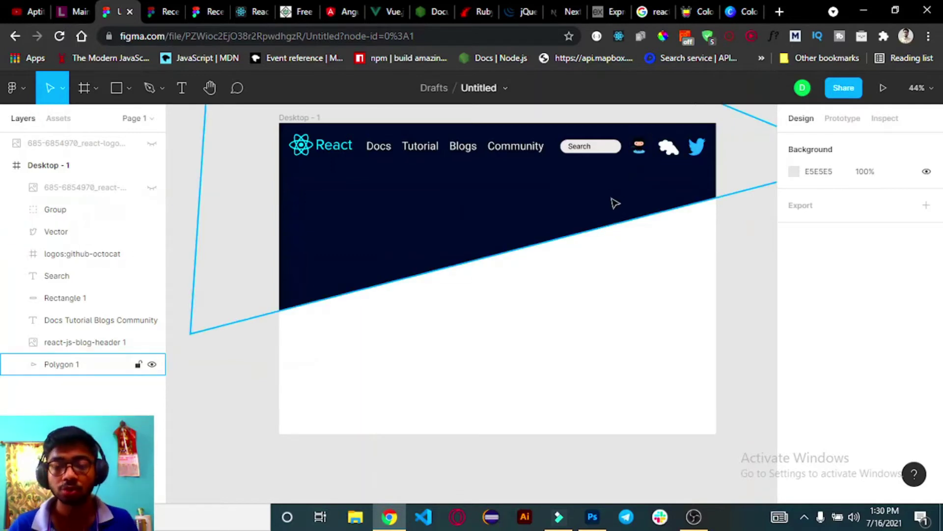
{"action": "left_click", "coordinate": [172, 178]}
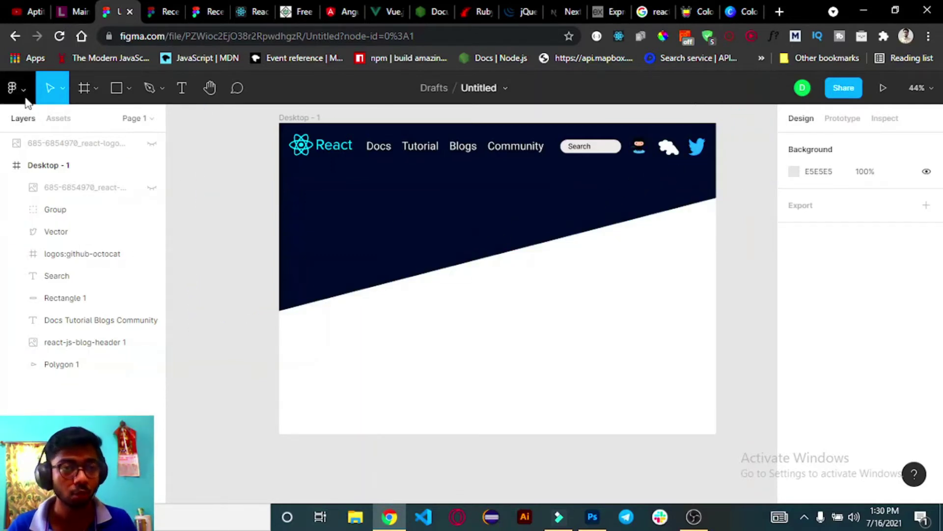
{"action": "left_click", "coordinate": [15, 87]}
{"action": "mouse_move", "coordinate": [41, 306]}
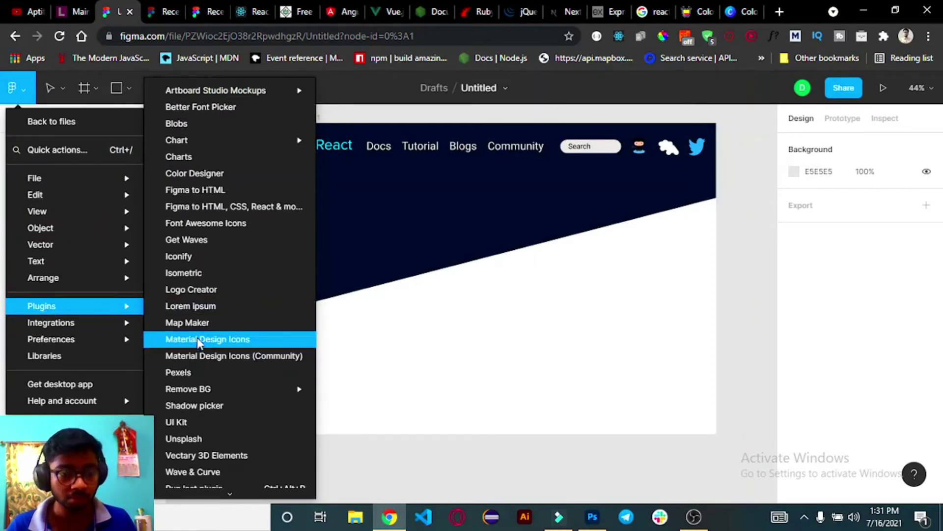
{"action": "left_click", "coordinate": [187, 257]}
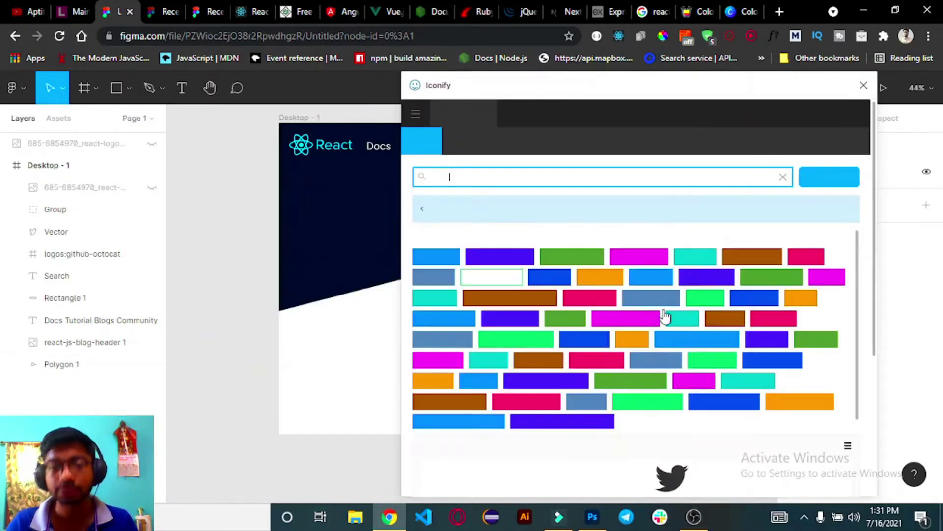
{"action": "type", "text": "twitter"}
{"action": "key", "text": "Return"}
{"action": "scroll", "coordinate": [634, 344], "scroll_direction": "down", "scroll_amount": 5}
{"action": "left_click", "coordinate": [826, 248]}
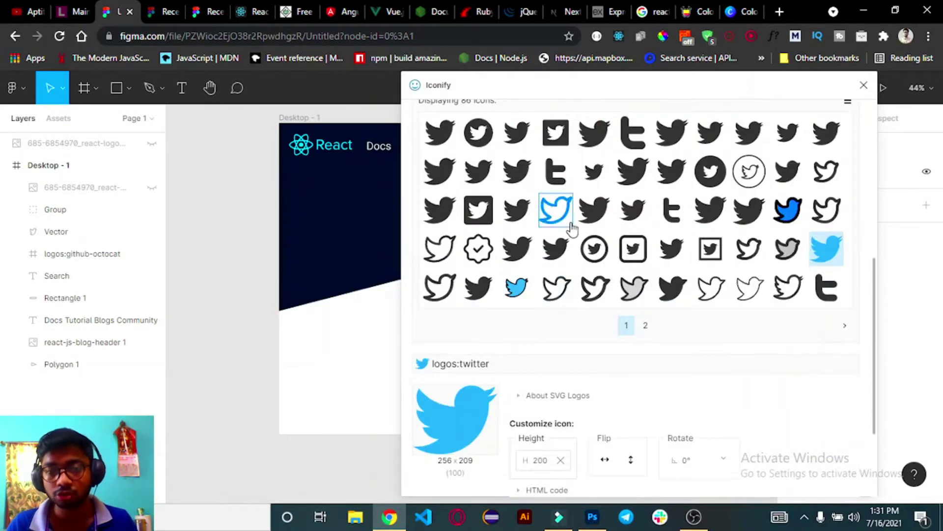
{"action": "scroll", "coordinate": [570, 236], "scroll_direction": "up", "scroll_amount": 3}
{"action": "scroll", "coordinate": [570, 236], "scroll_direction": "up", "scroll_amount": 1}
{"action": "scroll", "coordinate": [570, 236], "scroll_direction": "up", "scroll_amount": 3}
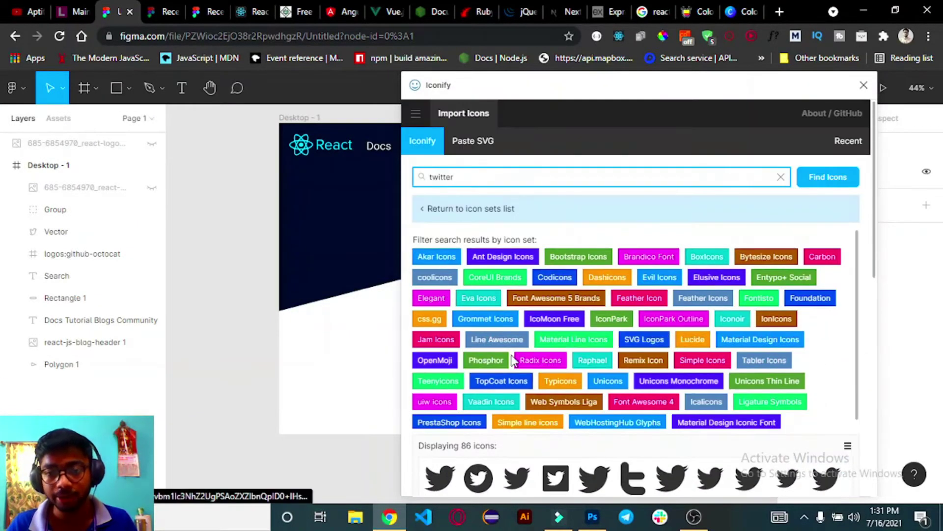
{"action": "left_click", "coordinate": [643, 339]}
{"action": "key", "text": "Escape"}
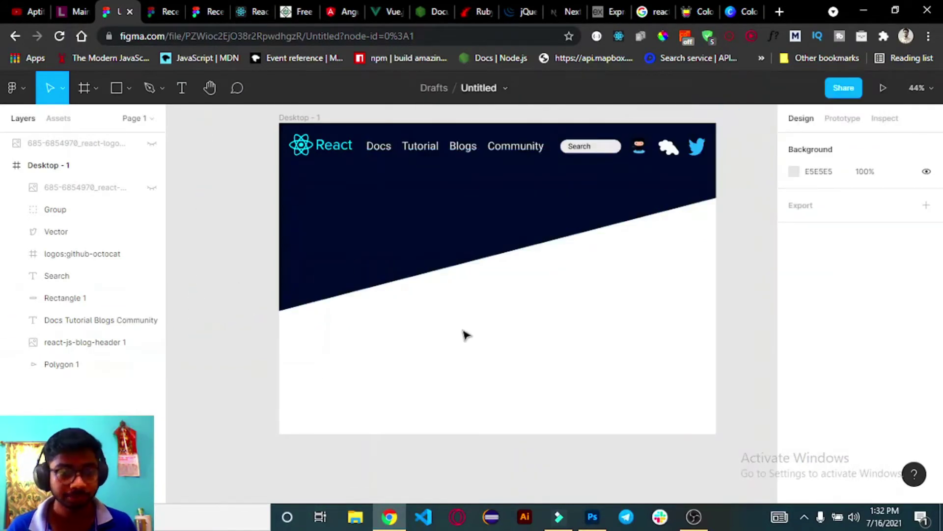
- Unhide the cyan React logo image layer, then go to the 'react logo white' image results
{"action": "left_click", "coordinate": [245, 12]}
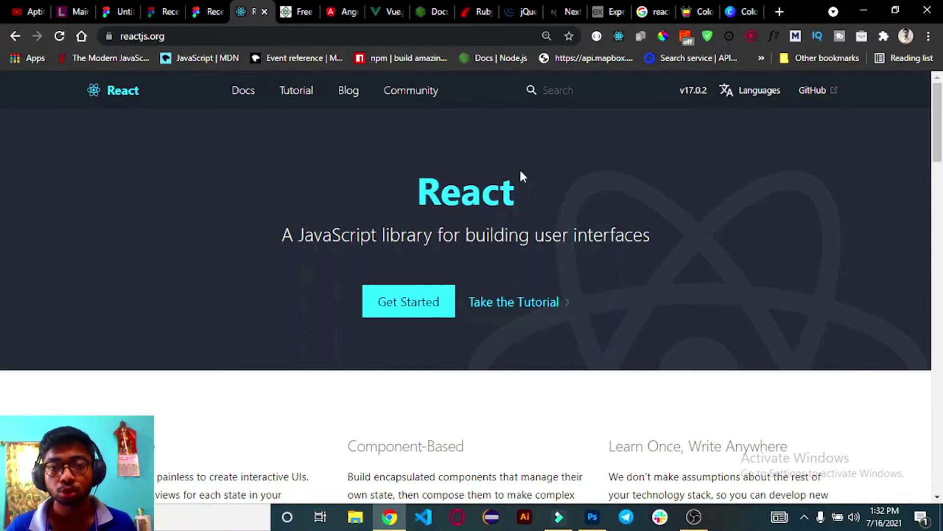
{"action": "left_click", "coordinate": [119, 12]}
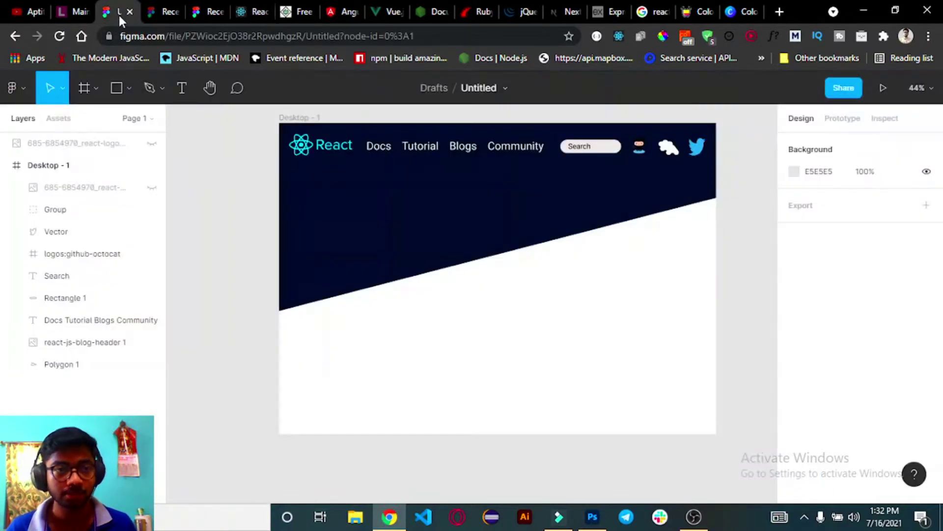
{"action": "left_click", "coordinate": [152, 188]}
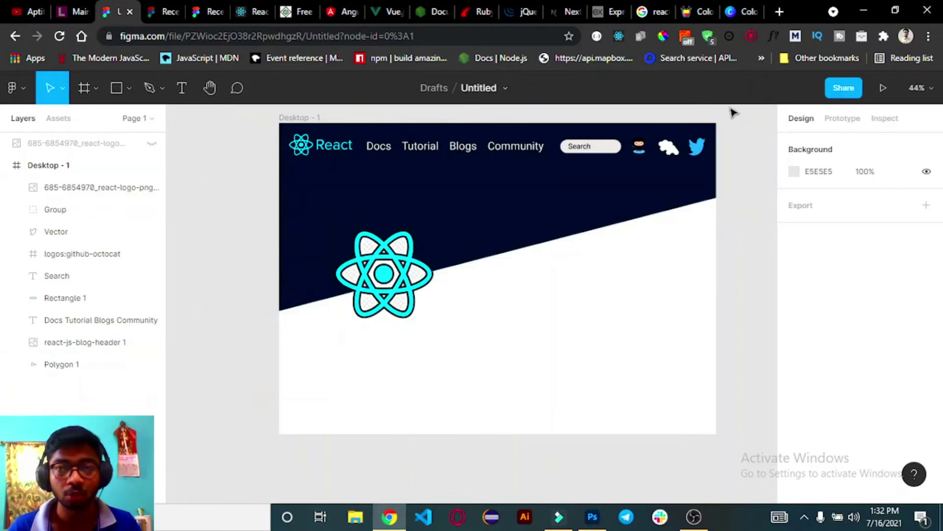
{"action": "left_click", "coordinate": [655, 12]}
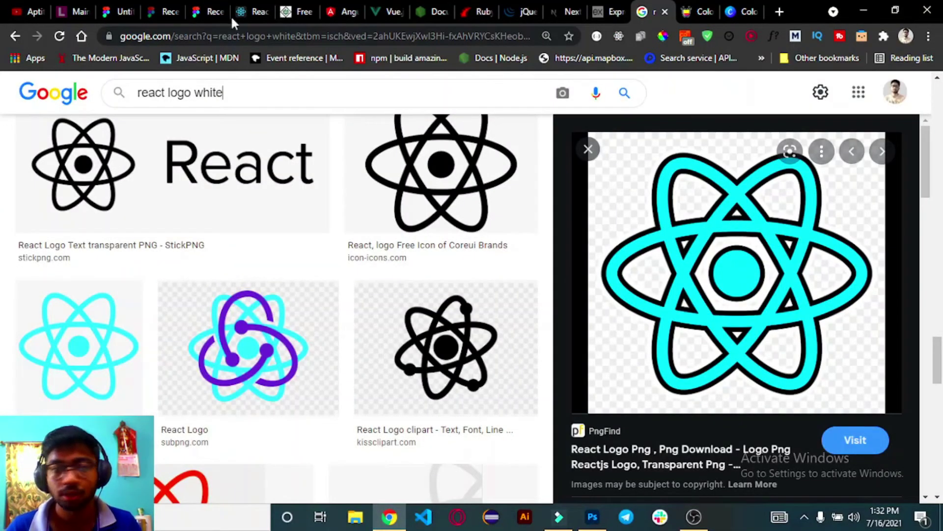
- Glance at Photoshop, then return to Figma and select the React logo on the canvas
{"action": "left_click", "coordinate": [593, 517]}
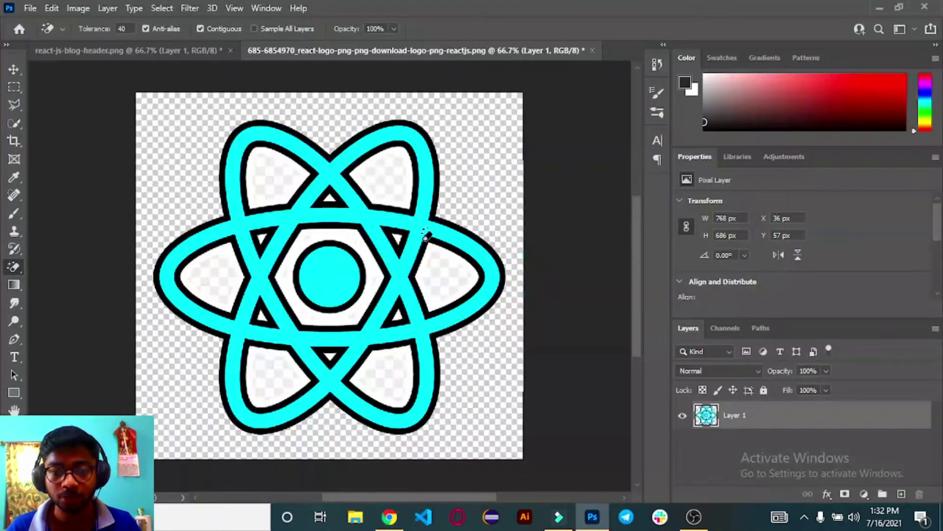
{"action": "left_click", "coordinate": [879, 8]}
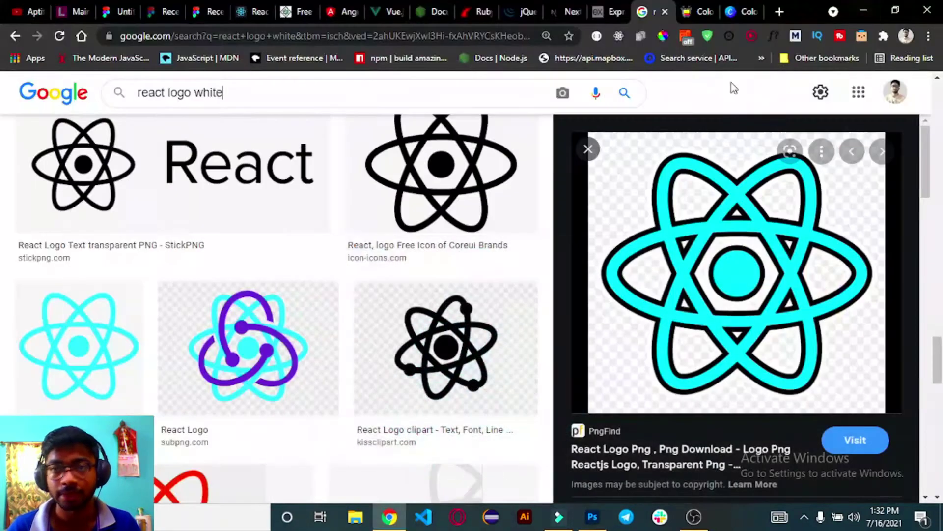
{"action": "left_click", "coordinate": [121, 11]}
{"action": "left_click", "coordinate": [390, 299]}
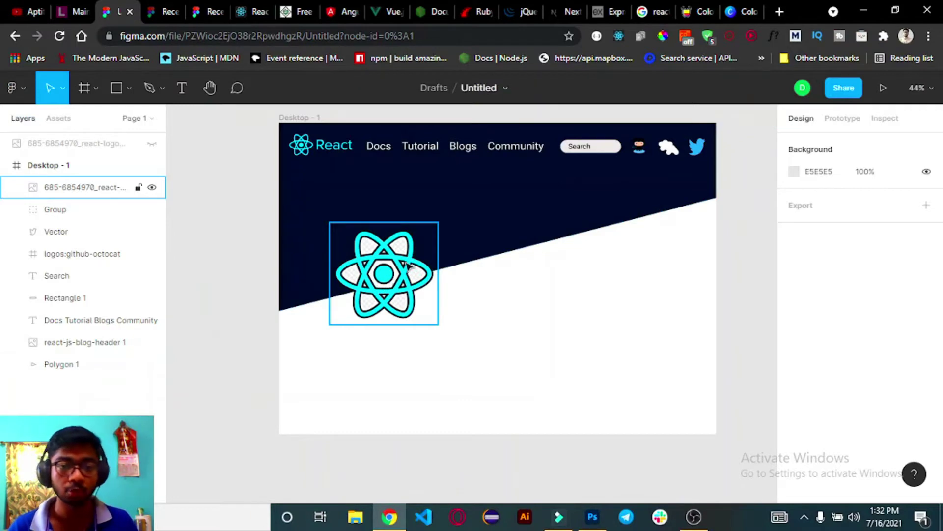
{"action": "left_click", "coordinate": [403, 292]}
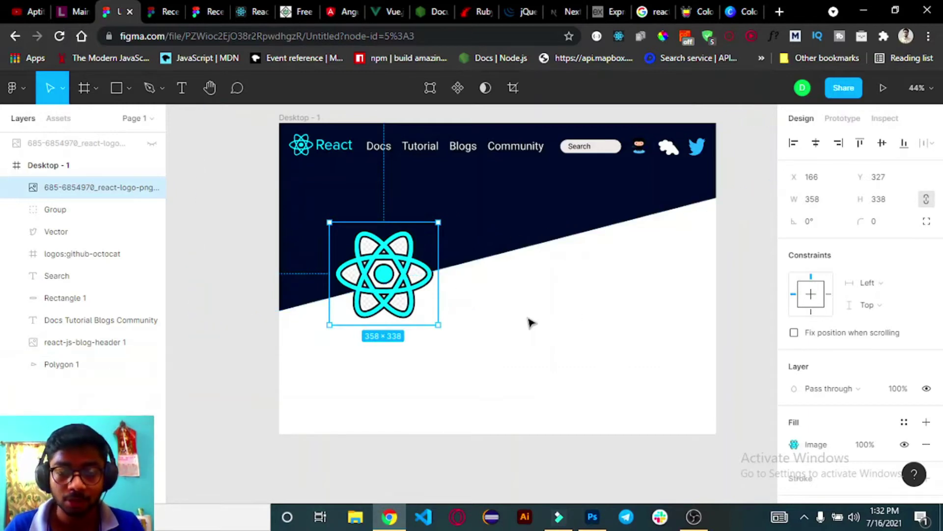
{"action": "left_click", "coordinate": [251, 12]}
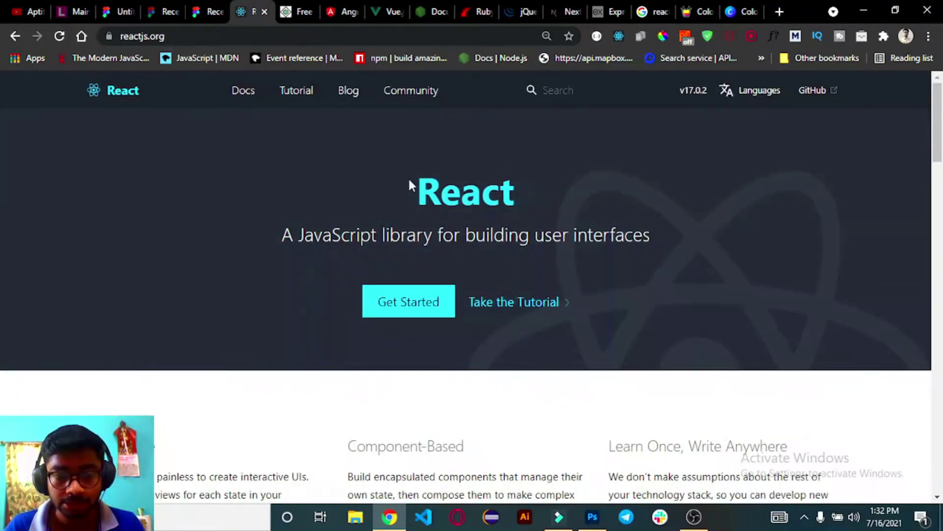
{"action": "left_click_drag", "start_coordinate": [409, 181], "coordinate": [504, 203]}
{"action": "mouse_move", "coordinate": [281, 236]}
{"action": "left_mouse_down"}
{"action": "mouse_move", "coordinate": [683, 236]}
{"action": "mouse_move", "coordinate": [415, 204]}
{"action": "left_mouse_up"}
{"action": "left_click", "coordinate": [674, 284]}
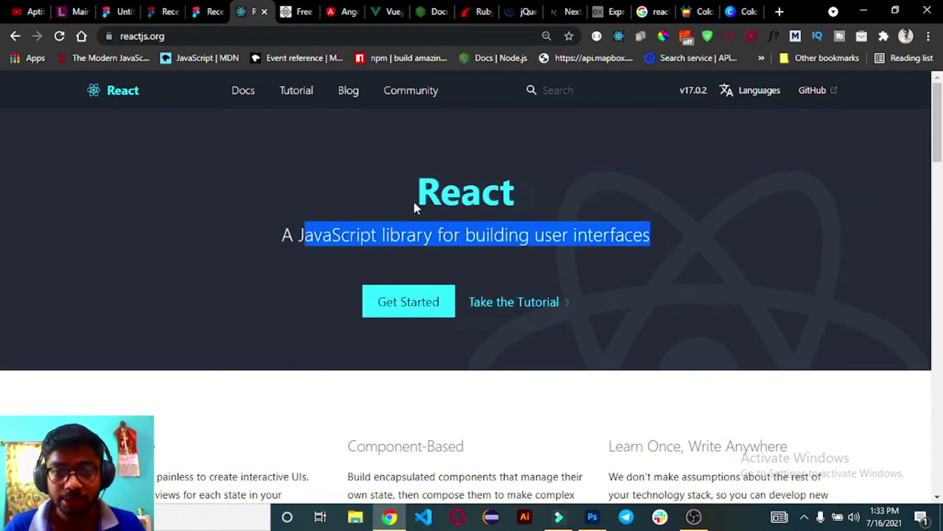
{"action": "left_click", "coordinate": [415, 205]}
{"action": "left_click", "coordinate": [110, 11]}
{"action": "left_click", "coordinate": [511, 291]}
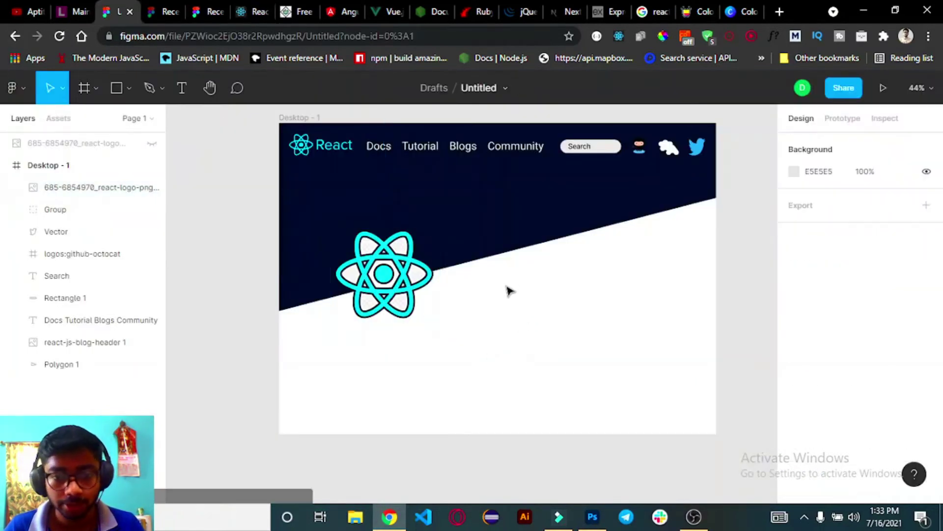
- Add a REACT text box to the right of the React logo
{"action": "key", "text": "t"}
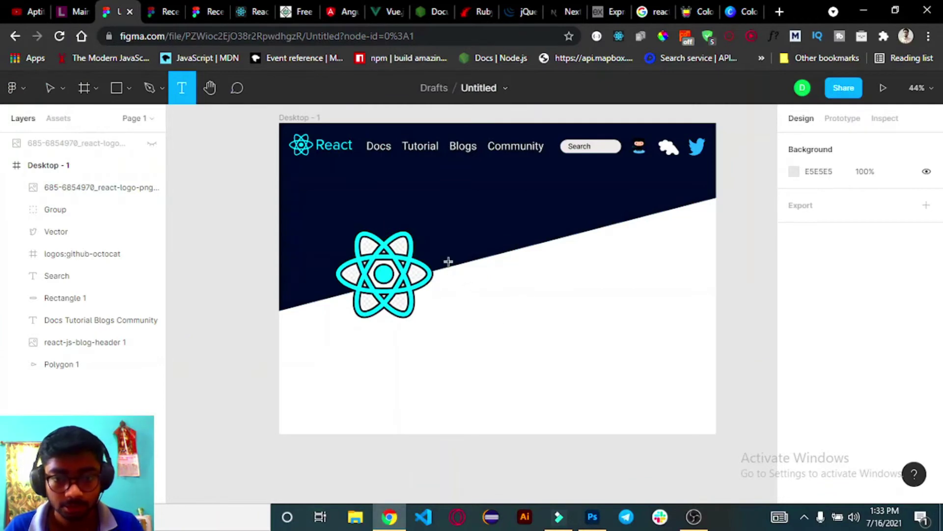
{"action": "left_click", "coordinate": [448, 259]}
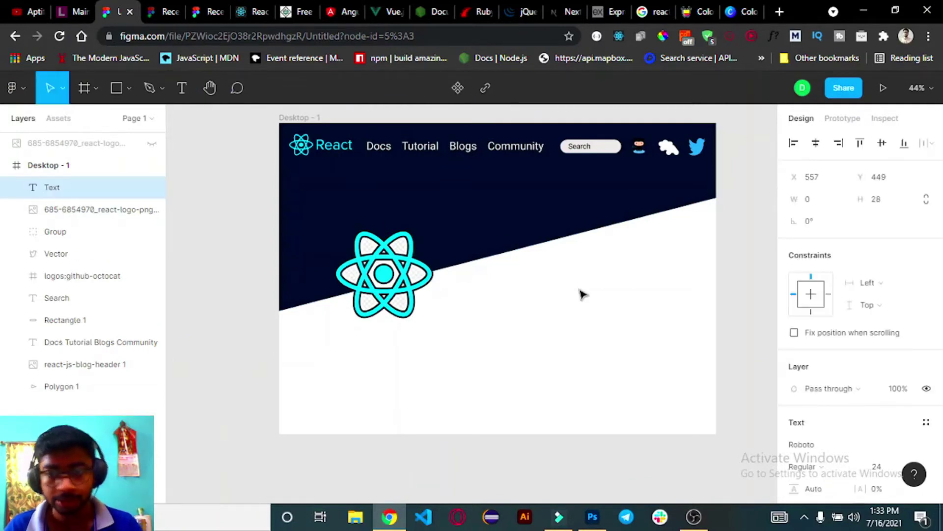
{"action": "type", "text": "RE"}
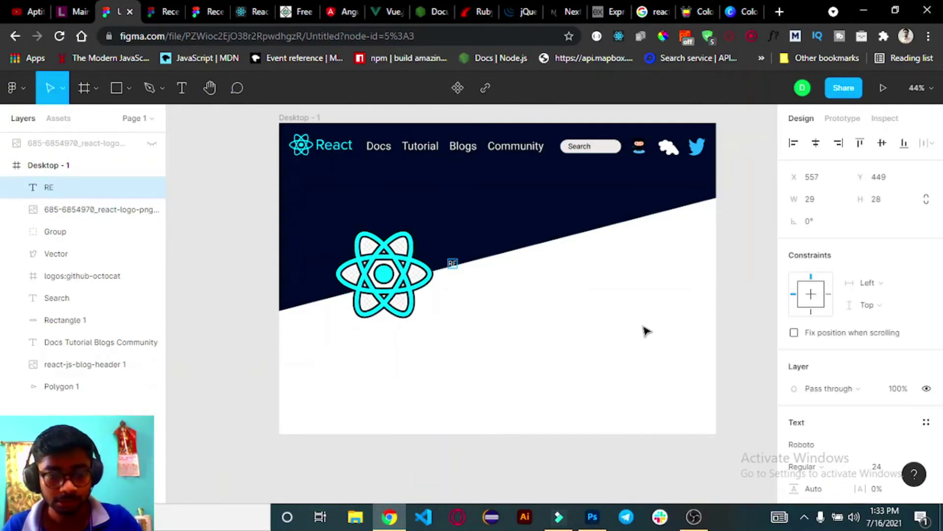
{"action": "type", "text": "ACT"}
{"action": "scroll", "coordinate": [683, 344], "scroll_direction": "down", "scroll_amount": 2}
{"action": "scroll", "coordinate": [803, 374], "scroll_direction": "down", "scroll_amount": 4}
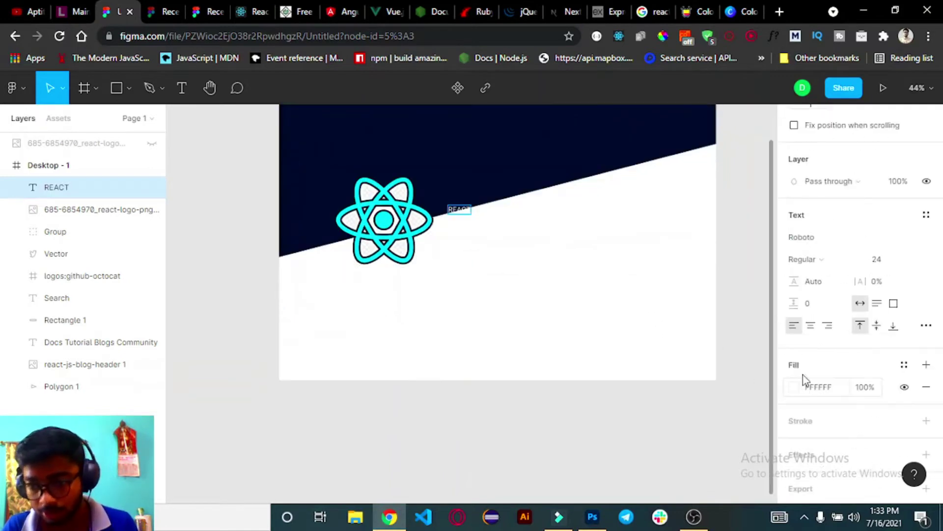
- Try a cyan fill on REACT, undo it, and reselect the text
{"action": "left_click", "coordinate": [795, 388]}
{"action": "left_click", "coordinate": [710, 339]}
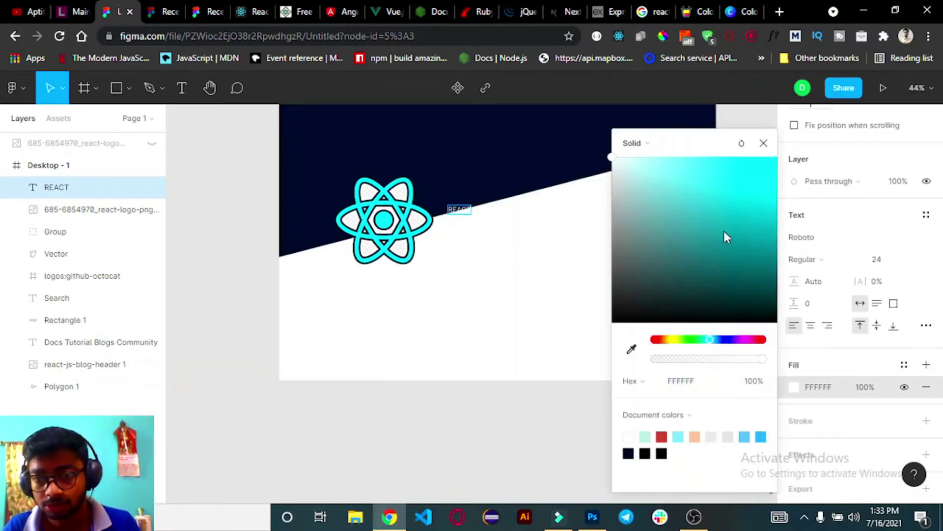
{"action": "left_click_drag", "start_coordinate": [739, 168], "coordinate": [778, 156]}
{"action": "key", "text": "ctrl+z"}
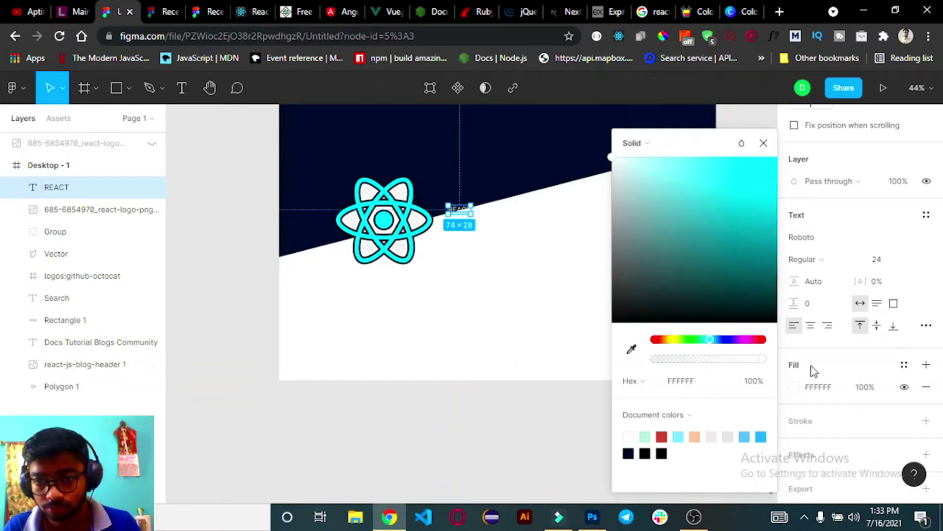
{"action": "left_click", "coordinate": [604, 380]}
{"action": "left_click", "coordinate": [458, 210]}
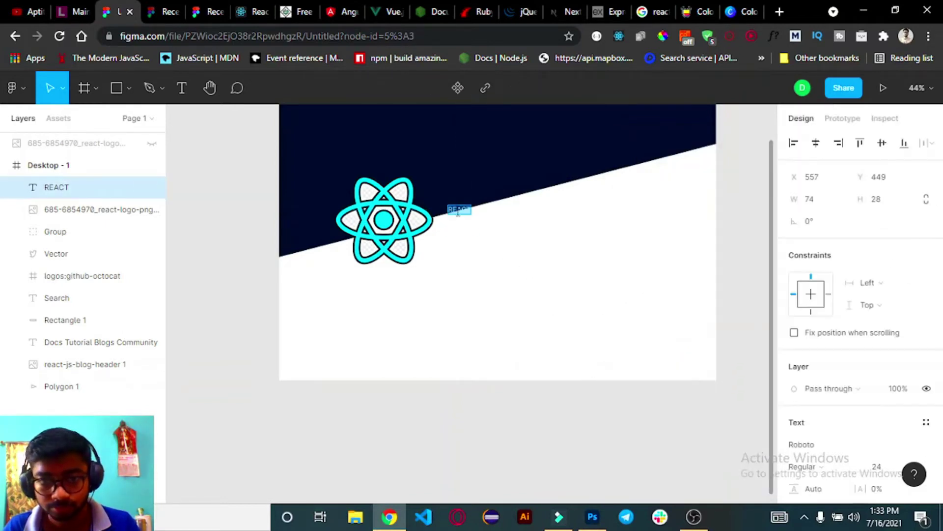
{"action": "scroll", "coordinate": [813, 365], "scroll_direction": "down", "scroll_amount": 3}
- Make REACT Bold with a 00E0FF cyan fill
{"action": "left_click", "coordinate": [847, 334]}
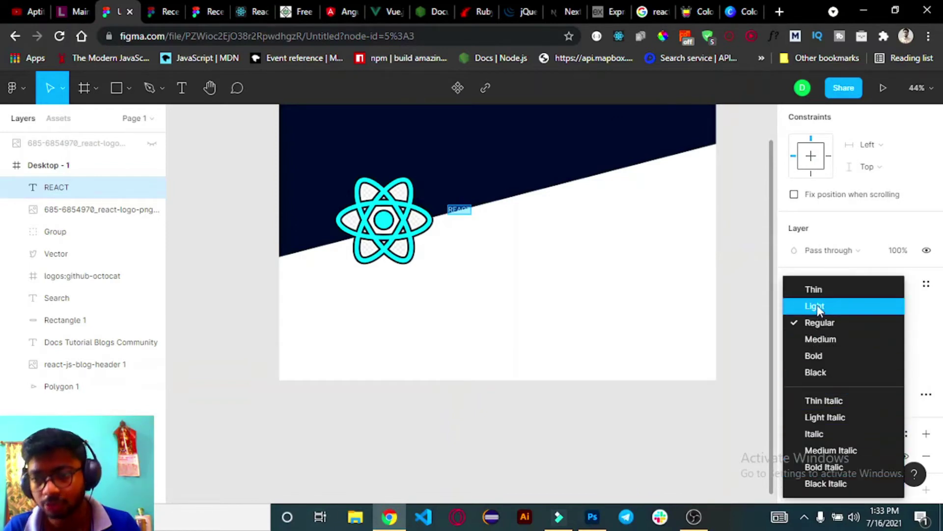
{"action": "left_click", "coordinate": [815, 356]}
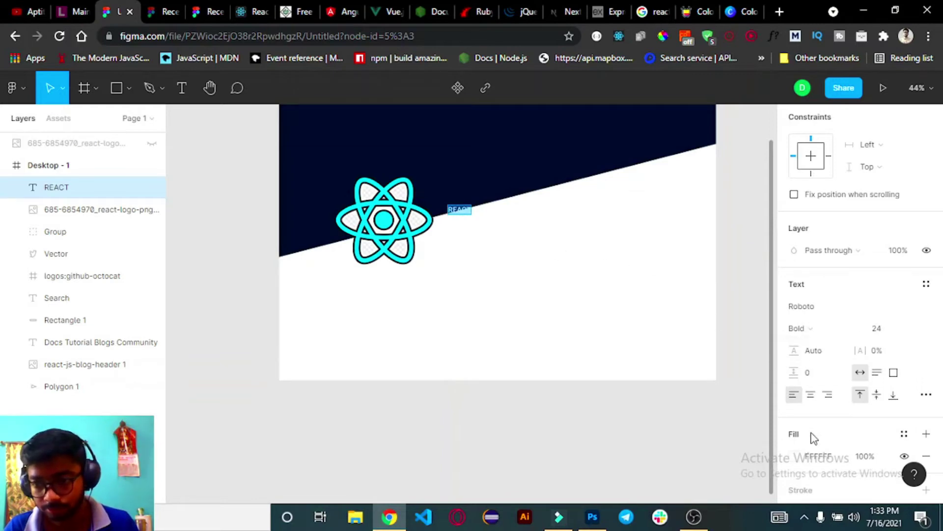
{"action": "left_click", "coordinate": [788, 462]}
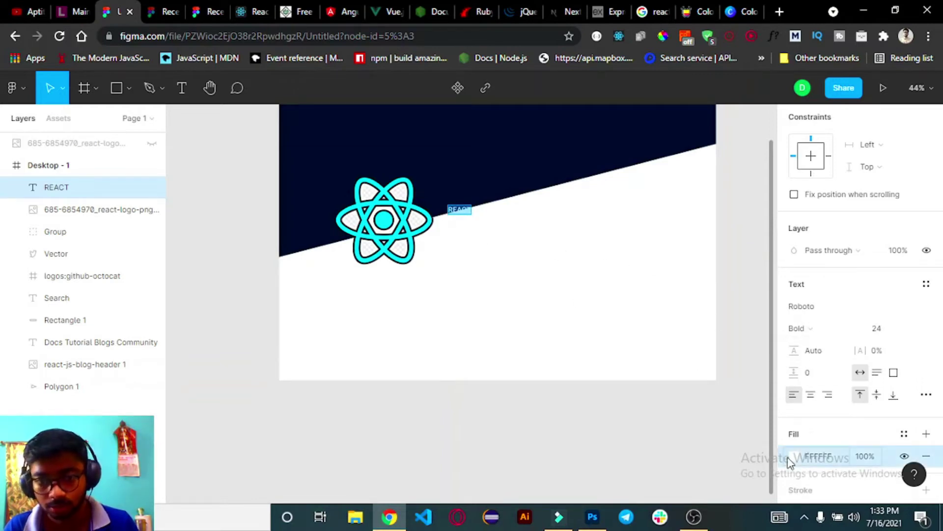
{"action": "left_click", "coordinate": [792, 457]}
{"action": "left_click", "coordinate": [714, 347]}
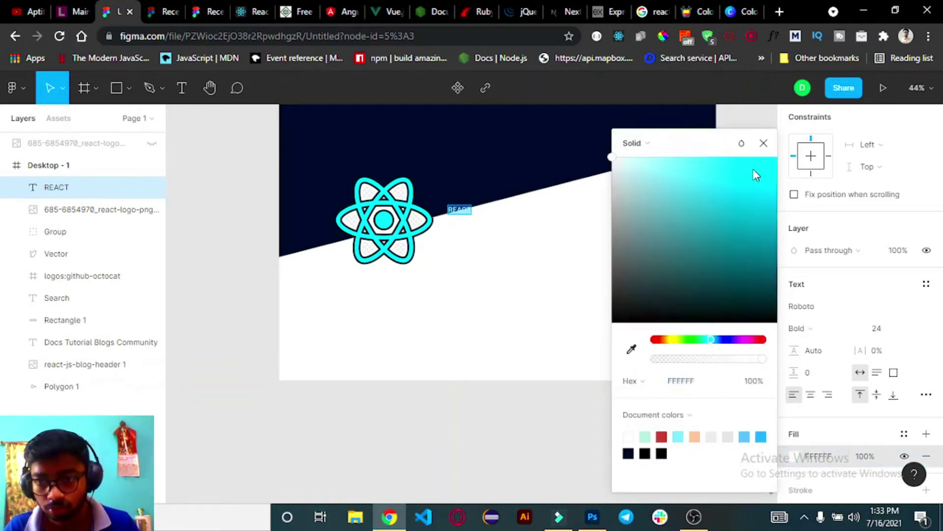
{"action": "left_click", "coordinate": [753, 169]}
{"action": "left_click", "coordinate": [764, 143]}
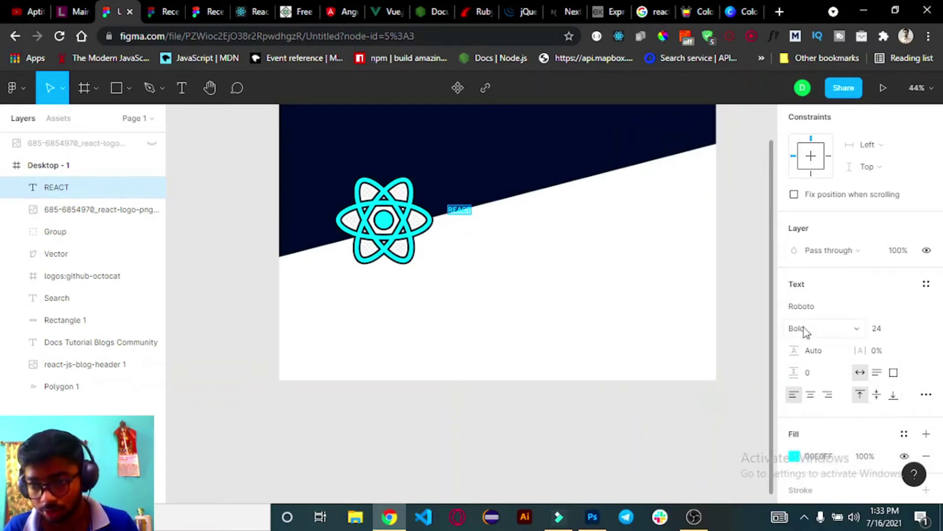
- Set REACT to size 144 and move it up beside the logo
{"action": "left_click", "coordinate": [911, 331]}
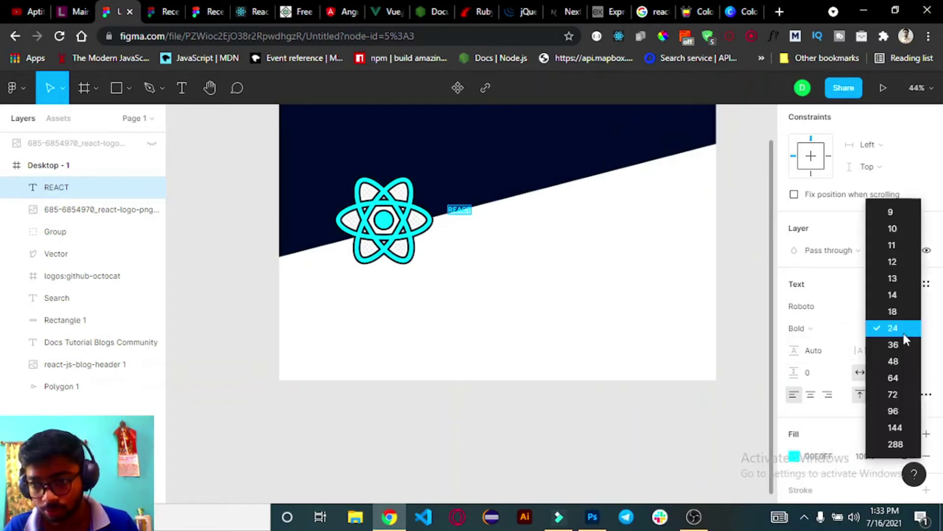
{"action": "left_click", "coordinate": [893, 395]}
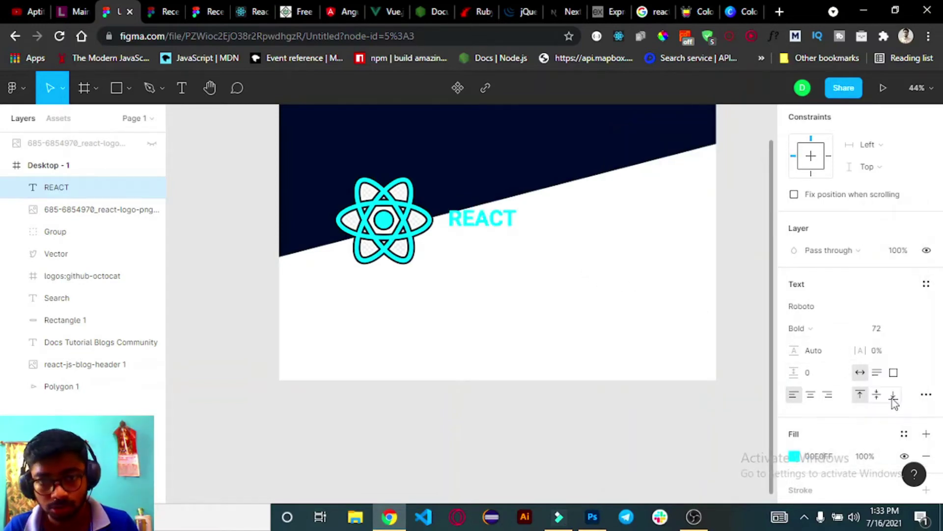
{"action": "left_click", "coordinate": [910, 329]}
{"action": "left_click", "coordinate": [902, 361]}
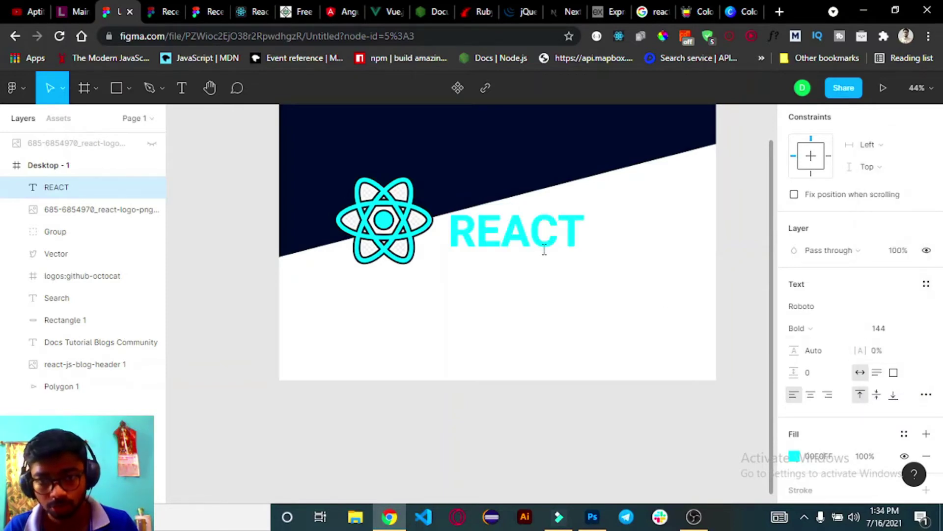
{"action": "scroll", "coordinate": [545, 255], "scroll_direction": "up", "scroll_amount": 2}
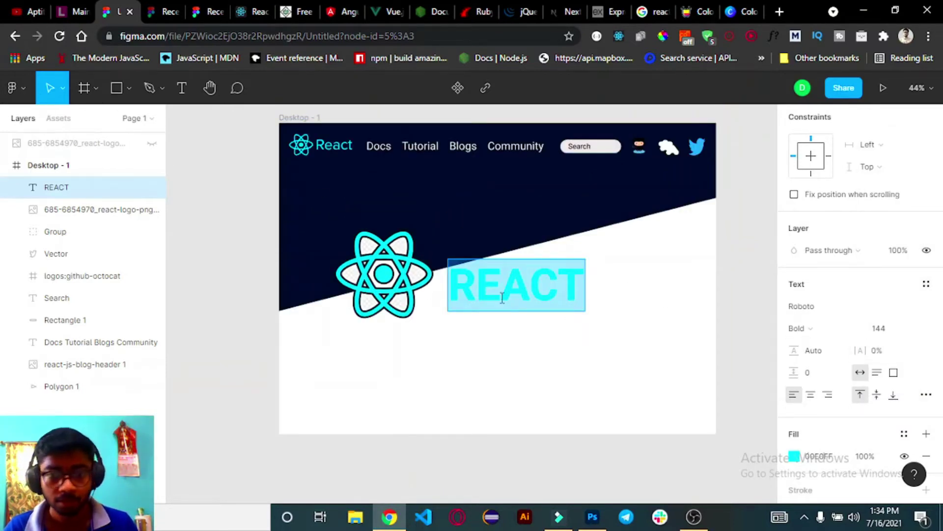
{"action": "key", "text": "Escape"}
{"action": "left_click_drag", "start_coordinate": [492, 284], "coordinate": [501, 268]}
- Change the REACT font to Poppins and nudge it beside the logo
{"action": "scroll", "coordinate": [821, 339], "scroll_direction": "down", "scroll_amount": 3}
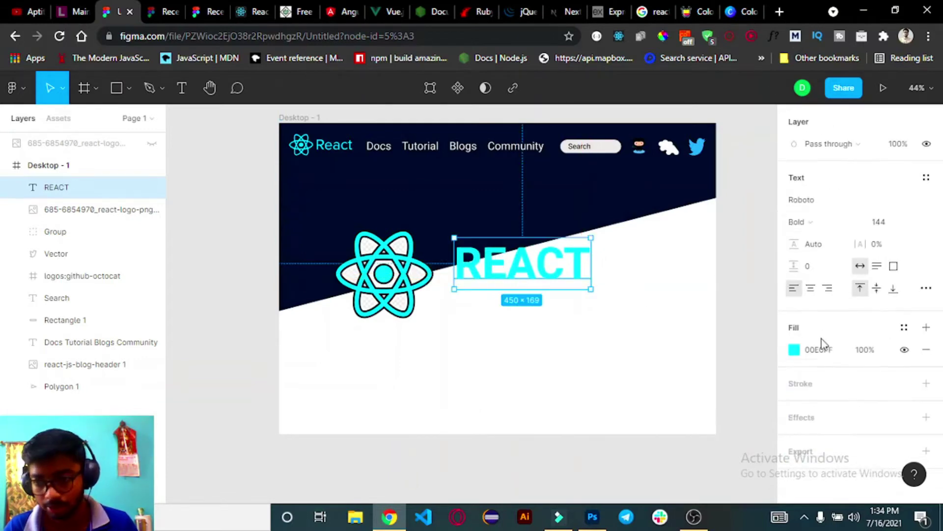
{"action": "left_click", "coordinate": [932, 203]}
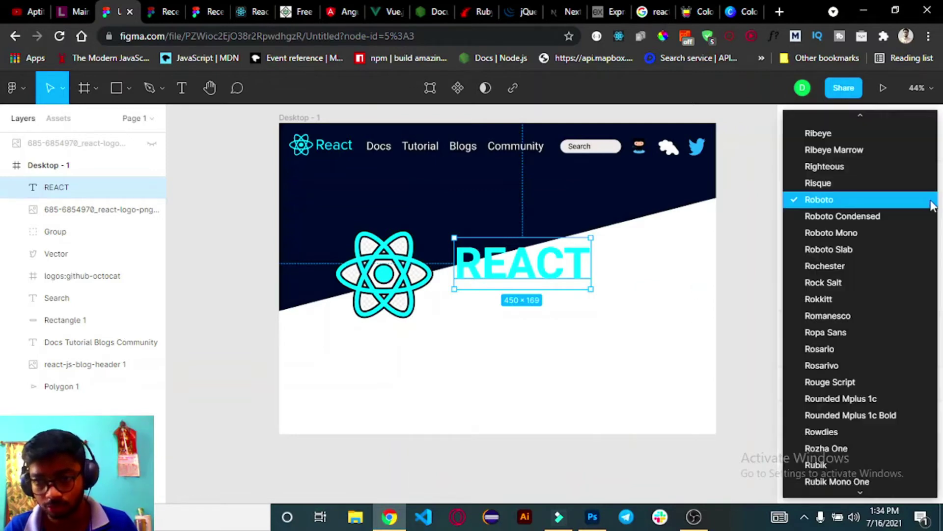
{"action": "scroll", "coordinate": [829, 459], "scroll_direction": "down", "scroll_amount": 10}
{"action": "scroll", "coordinate": [829, 459], "scroll_direction": "down", "scroll_amount": 3}
{"action": "scroll", "coordinate": [824, 431], "scroll_direction": "down", "scroll_amount": 4}
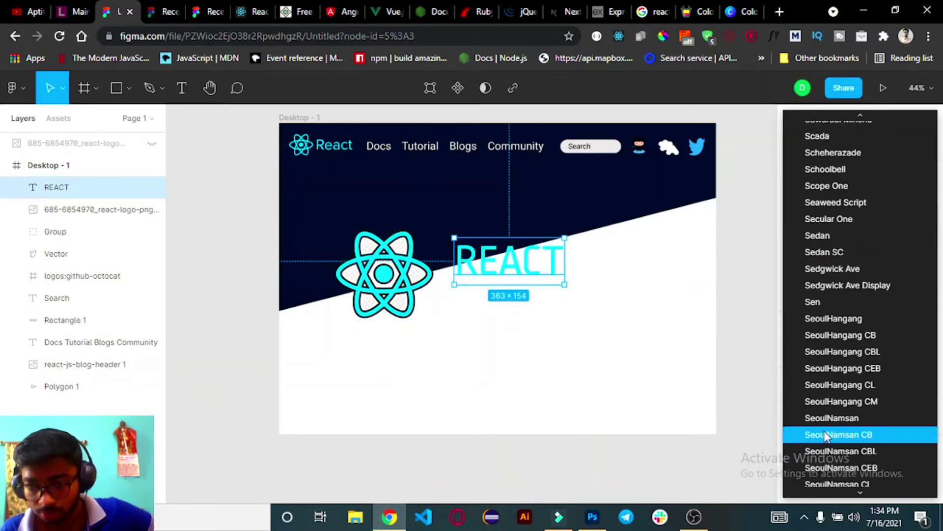
{"action": "scroll", "coordinate": [827, 424], "scroll_direction": "up", "scroll_amount": 20}
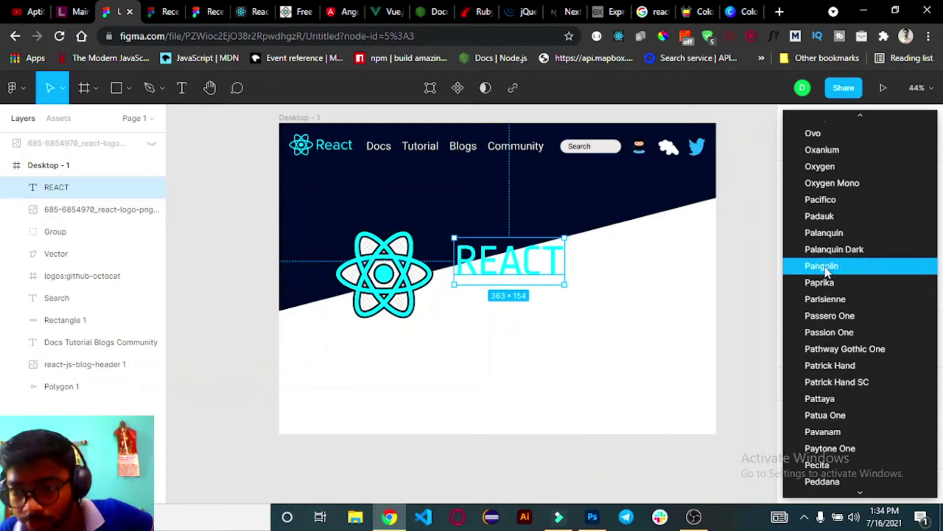
{"action": "scroll", "coordinate": [827, 307], "scroll_direction": "down", "scroll_amount": 3}
{"action": "scroll", "coordinate": [825, 312], "scroll_direction": "down", "scroll_amount": 1}
{"action": "scroll", "coordinate": [824, 315], "scroll_direction": "down", "scroll_amount": 5}
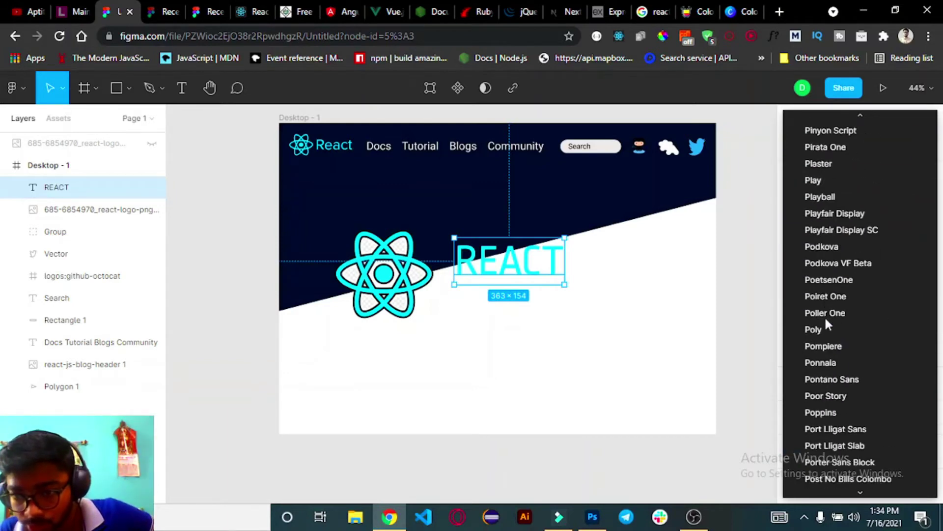
{"action": "scroll", "coordinate": [824, 305], "scroll_direction": "down", "scroll_amount": 1}
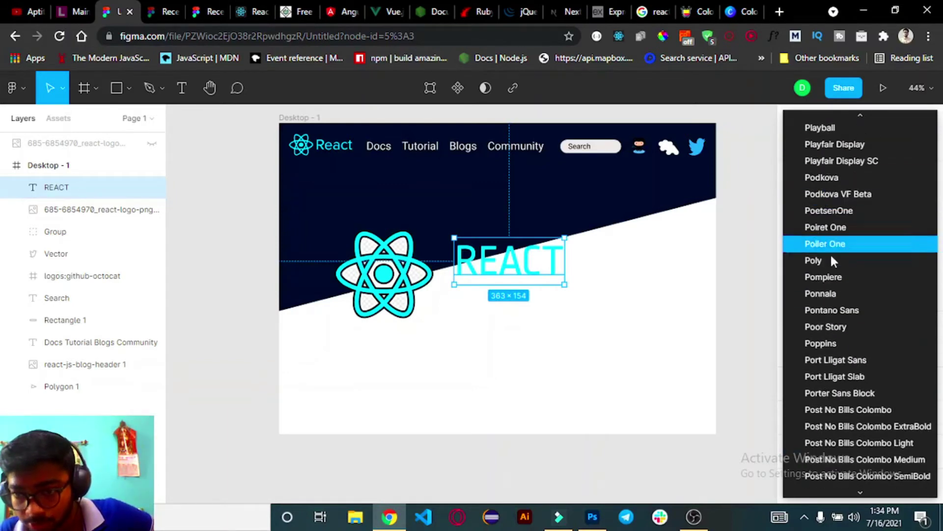
{"action": "left_click", "coordinate": [825, 343]}
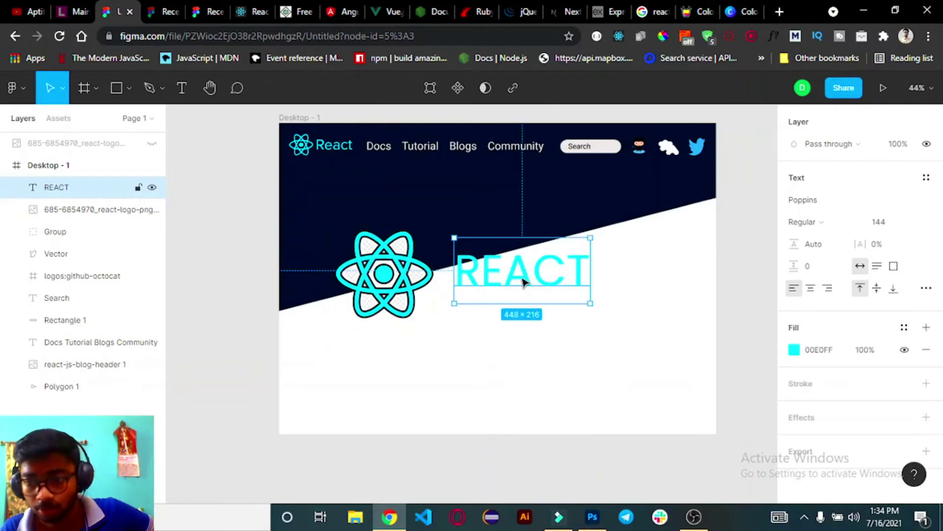
{"action": "left_click_drag", "start_coordinate": [531, 285], "coordinate": [528, 275]}
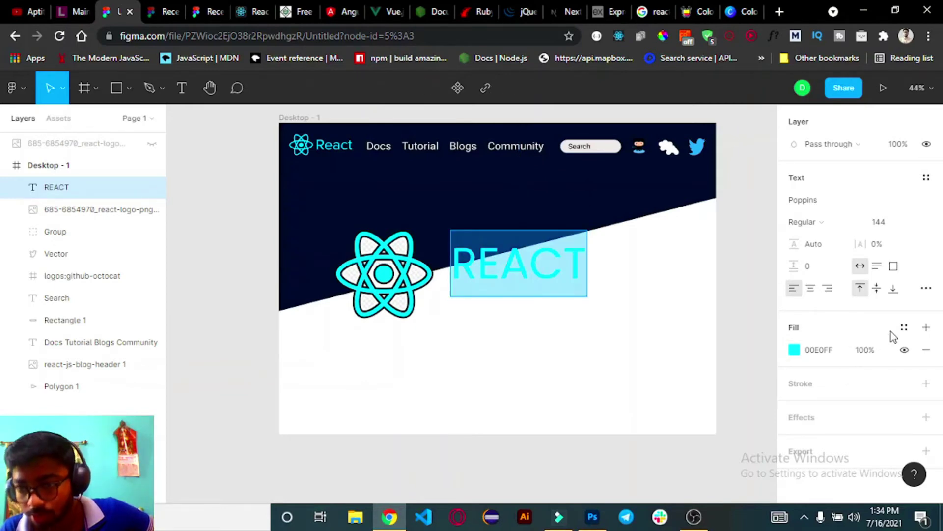
- Try Bold and ExtraBold weights on REACT, settling on SemiBold
{"action": "left_click", "coordinate": [831, 222]}
{"action": "left_click", "coordinate": [824, 272]}
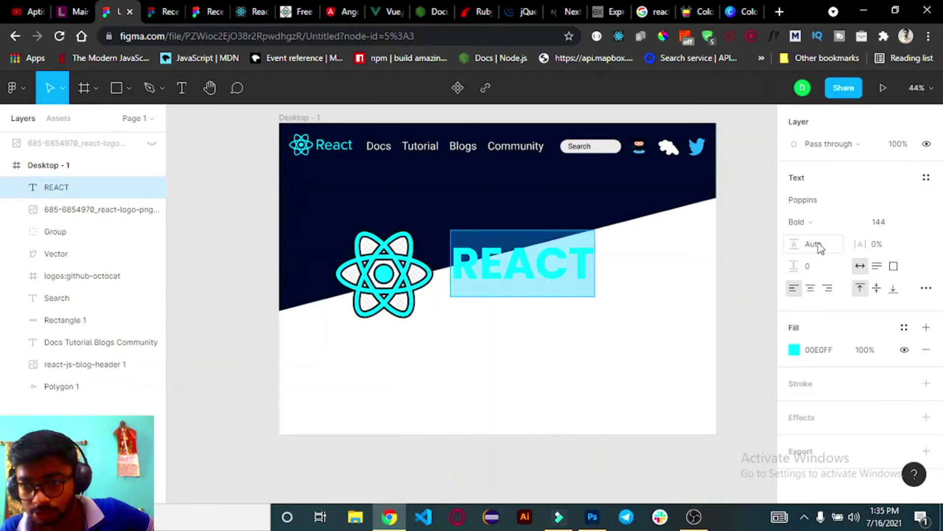
{"action": "left_click", "coordinate": [823, 229]}
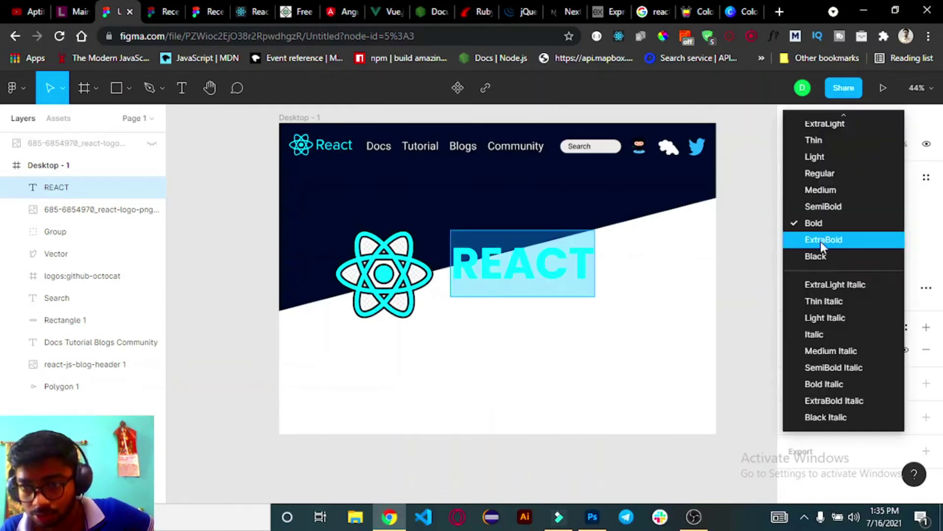
{"action": "left_click", "coordinate": [821, 241]}
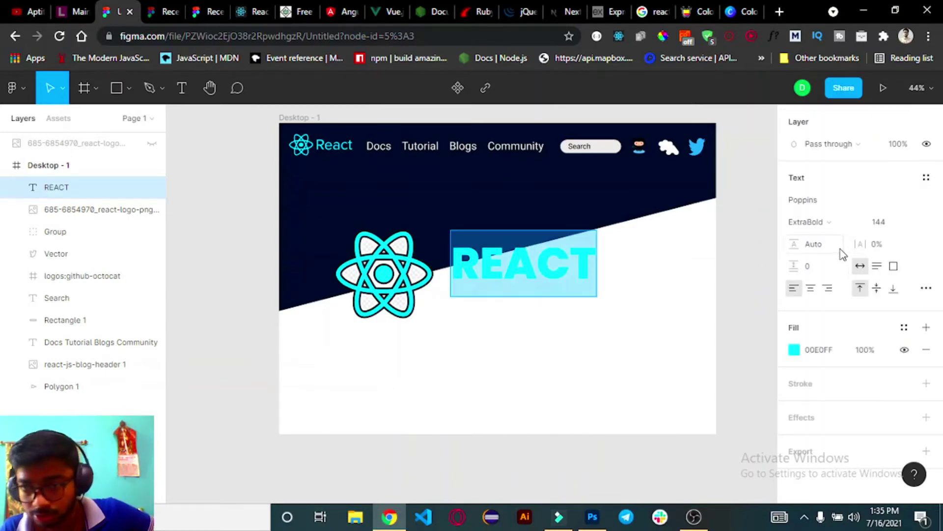
{"action": "left_click", "coordinate": [847, 225]}
{"action": "left_click", "coordinate": [835, 206]}
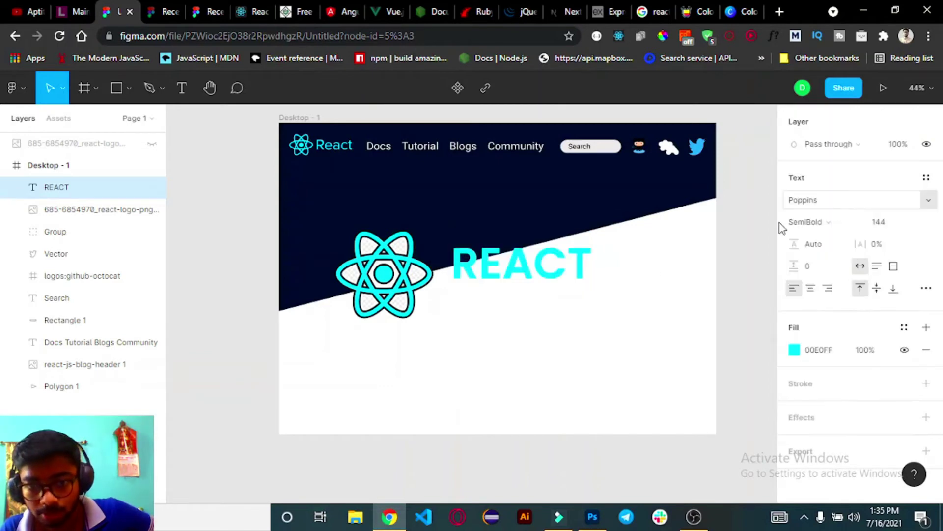
{"action": "double_click", "coordinate": [520, 276]}
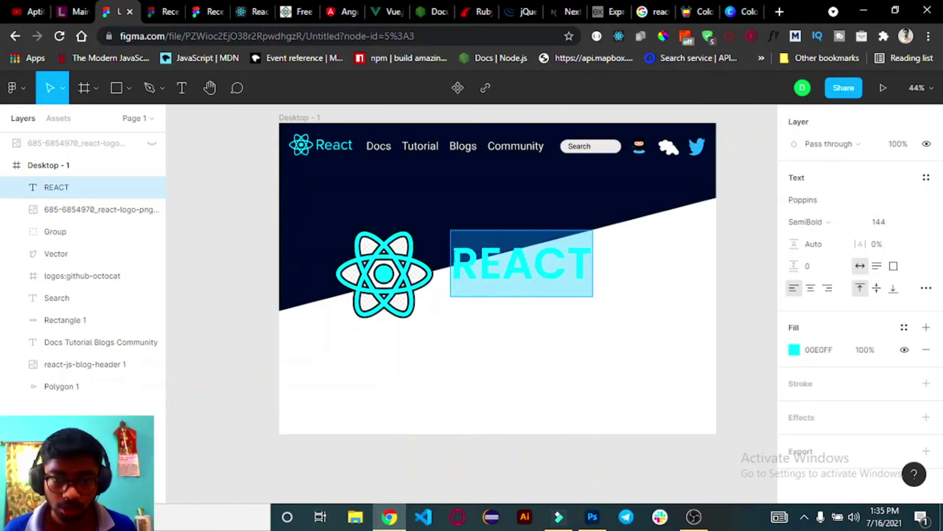
{"action": "scroll", "coordinate": [586, 374], "scroll_direction": "down", "scroll_amount": 1}
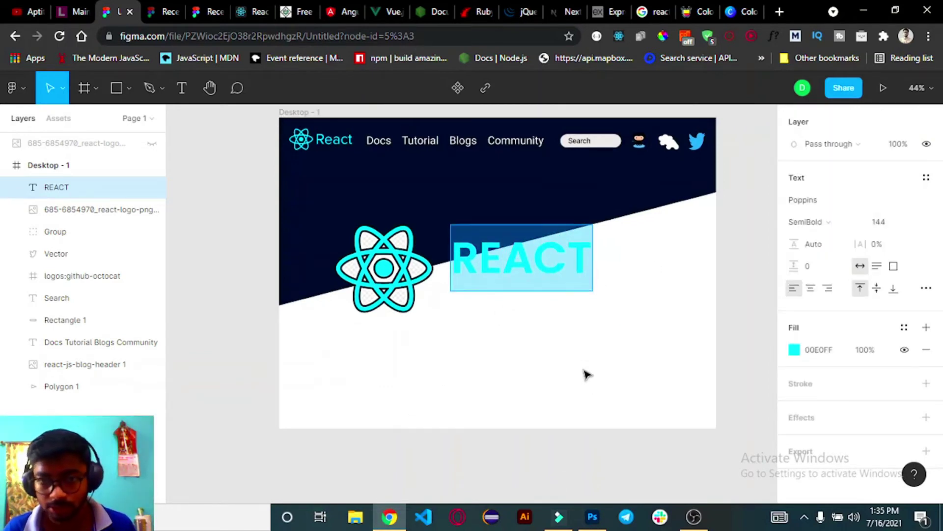
- Darken the REACT fill to 009DB2 and move it beside the React logo
{"action": "left_click", "coordinate": [794, 350]}
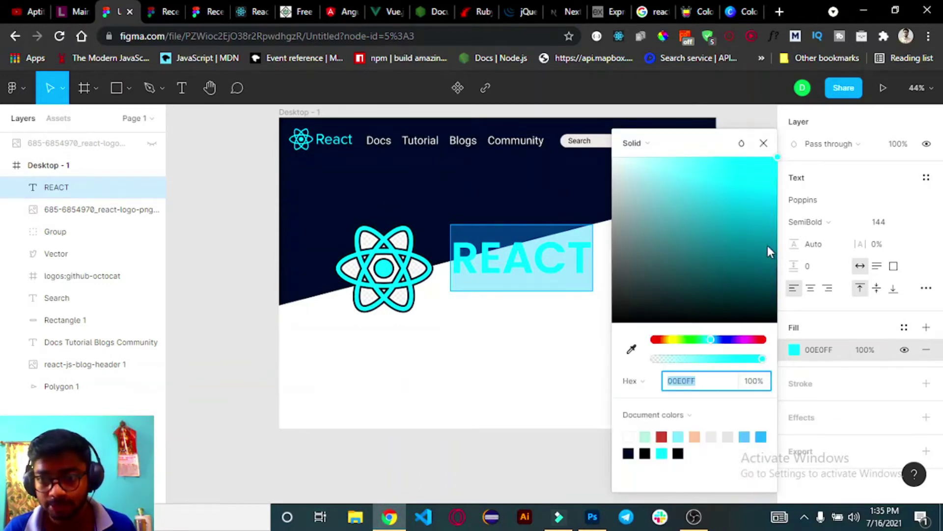
{"action": "left_click_drag", "start_coordinate": [768, 247], "coordinate": [815, 211]}
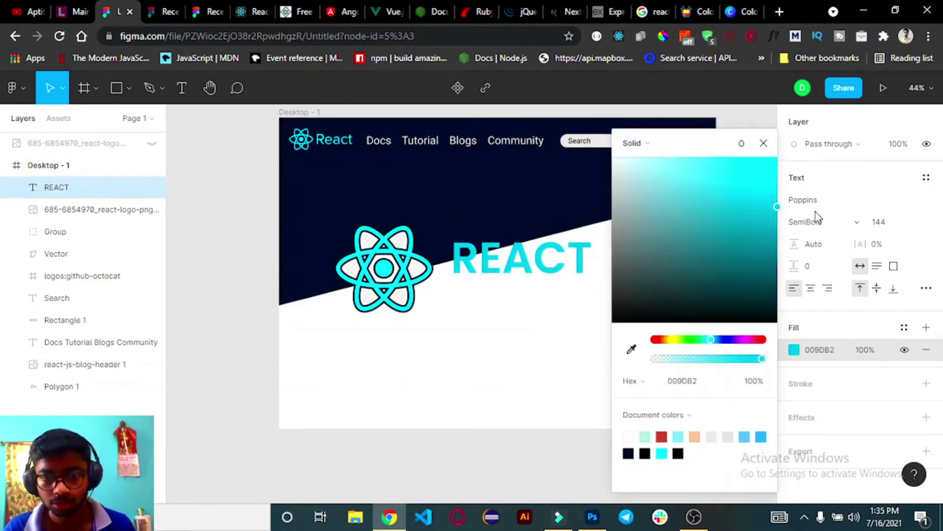
{"action": "left_click", "coordinate": [763, 143]}
{"action": "mouse_move", "coordinate": [509, 273]}
{"action": "left_mouse_down"}
{"action": "mouse_move", "coordinate": [498, 278]}
{"action": "mouse_move", "coordinate": [497, 267]}
{"action": "left_mouse_up"}
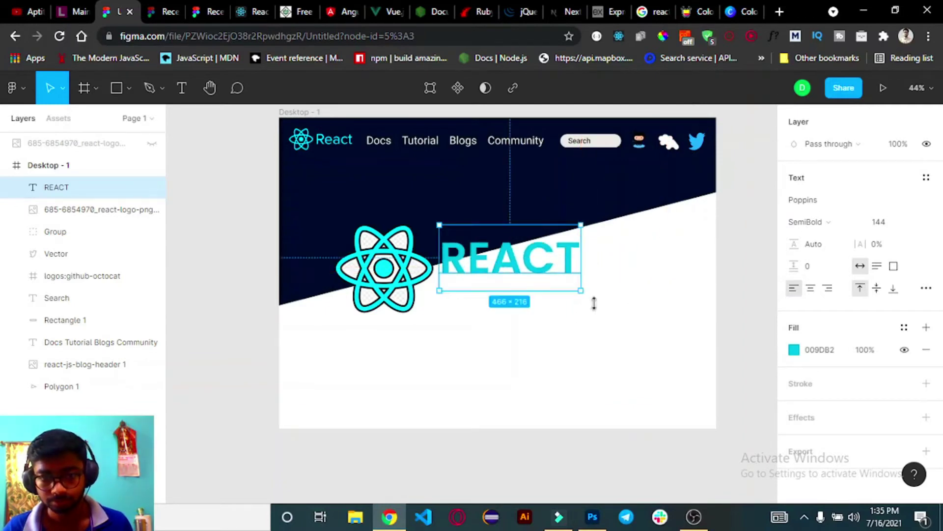
{"action": "left_click", "coordinate": [638, 317]}
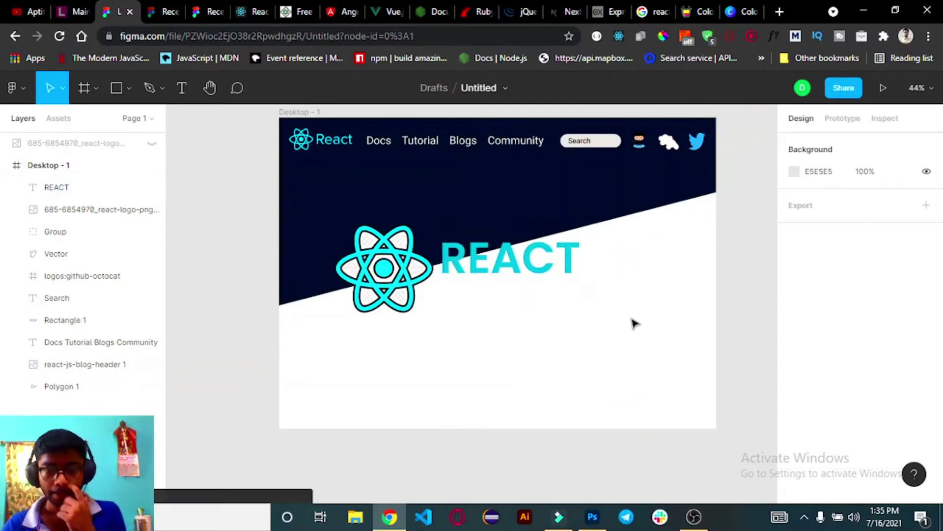
{"action": "double_click", "coordinate": [504, 265]}
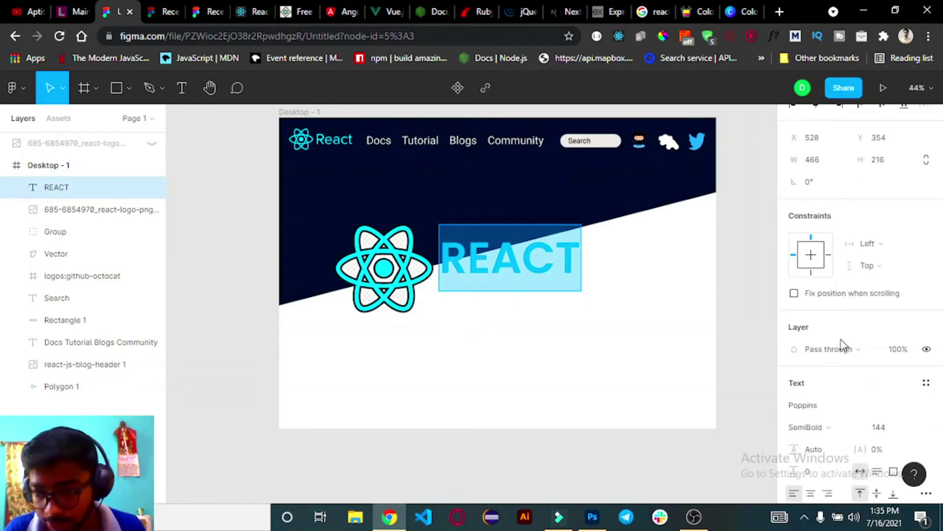
- Add an effect to REACT, trying Background blur and Inner shadow before keeping Drop shadow
{"action": "scroll", "coordinate": [842, 348], "scroll_direction": "down", "scroll_amount": 5}
{"action": "scroll", "coordinate": [816, 393], "scroll_direction": "down", "scroll_amount": 1}
{"action": "mouse_move", "coordinate": [912, 419]}
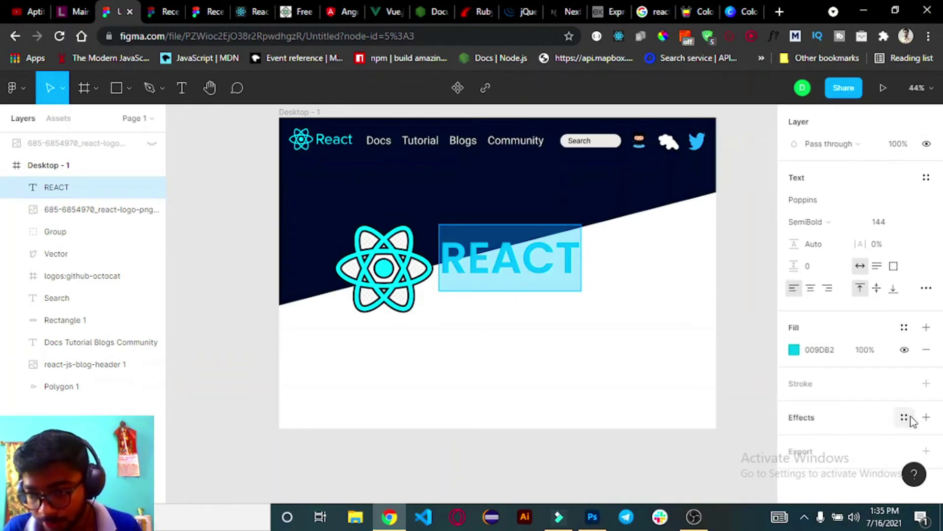
{"action": "left_click", "coordinate": [926, 422]}
{"action": "scroll", "coordinate": [884, 408], "scroll_direction": "down", "scroll_amount": 1}
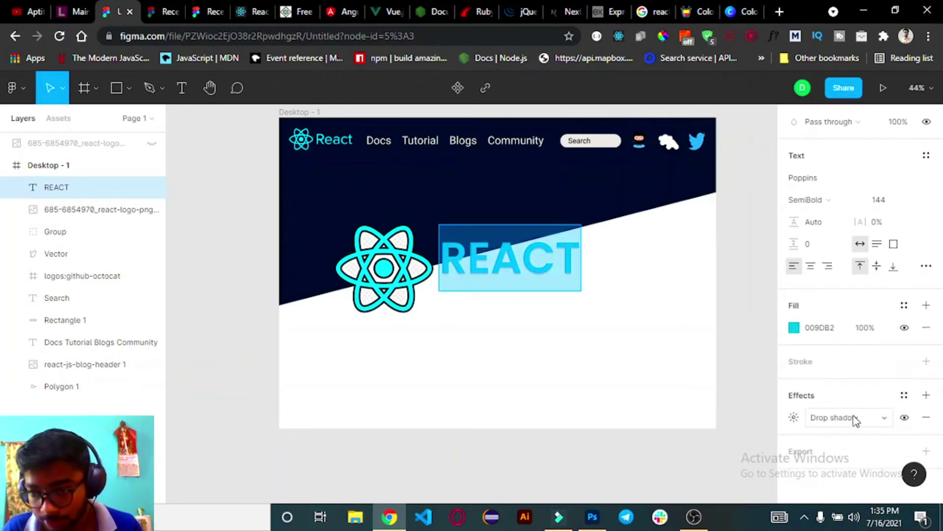
{"action": "left_click", "coordinate": [879, 418]}
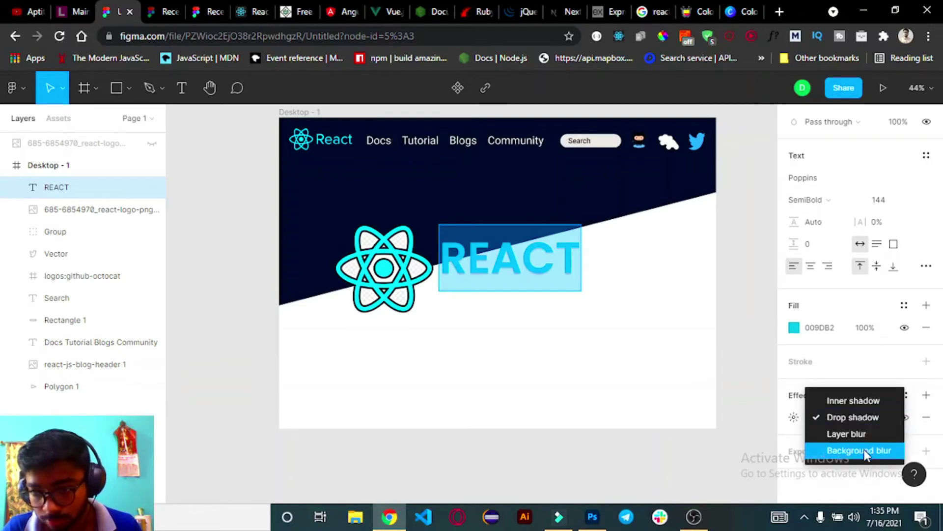
{"action": "left_click", "coordinate": [864, 449]}
{"action": "left_click", "coordinate": [861, 418]}
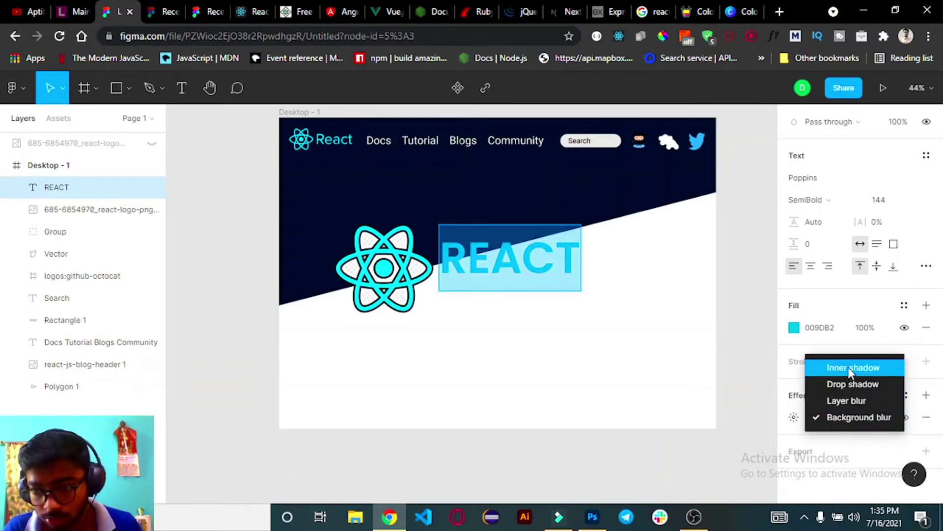
{"action": "left_click", "coordinate": [849, 370]}
{"action": "left_click", "coordinate": [877, 435]}
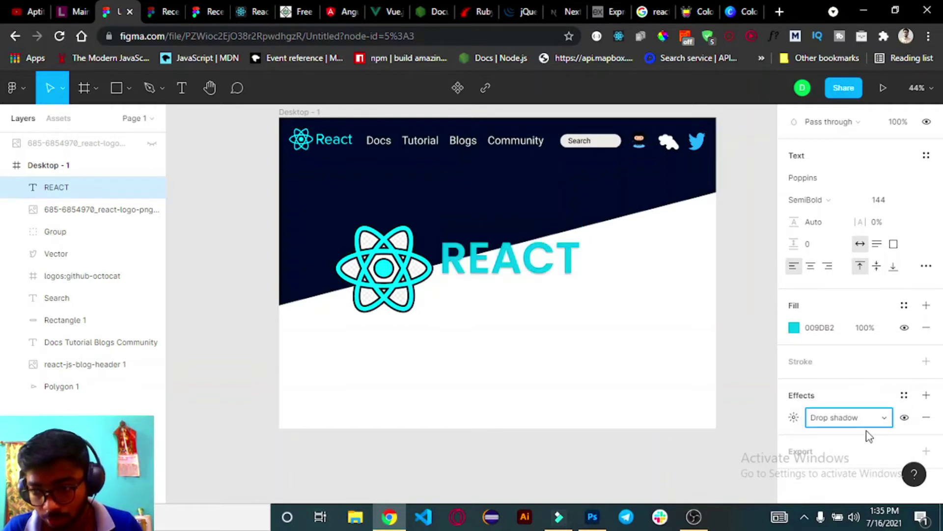
{"action": "left_click", "coordinate": [904, 395]}
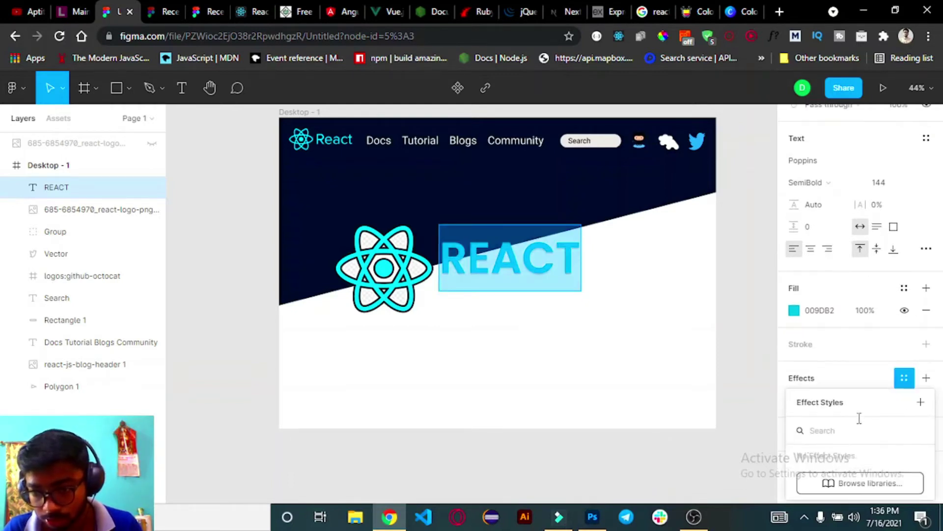
{"action": "left_click", "coordinate": [860, 384]}
- Stack two more drop shadows on REACT and preview them
{"action": "left_click", "coordinate": [927, 396]}
{"action": "left_click", "coordinate": [927, 395]}
{"action": "left_click", "coordinate": [927, 395]}
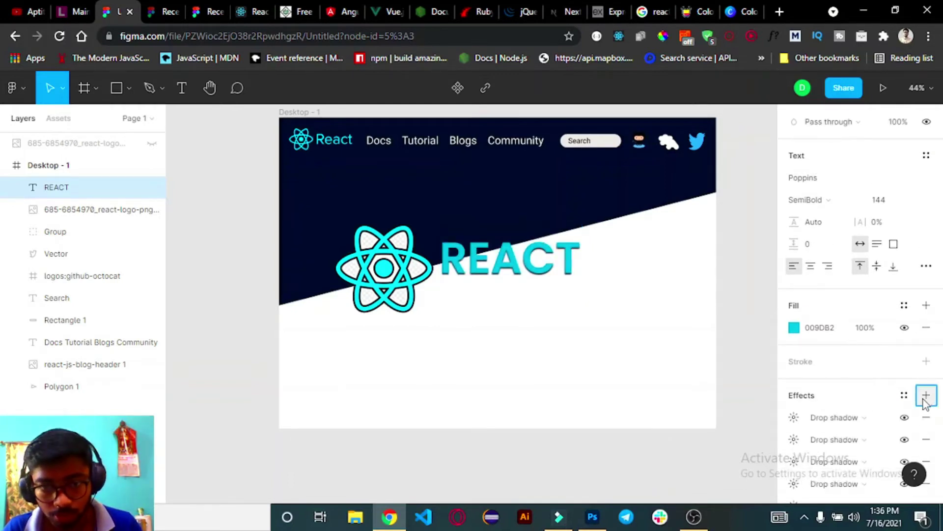
{"action": "left_click", "coordinate": [924, 401]}
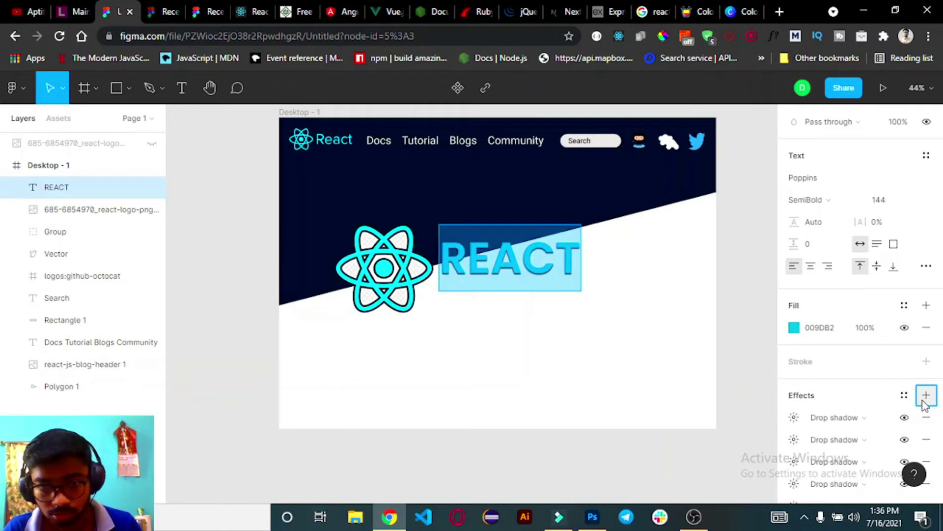
{"action": "left_click", "coordinate": [751, 357]}
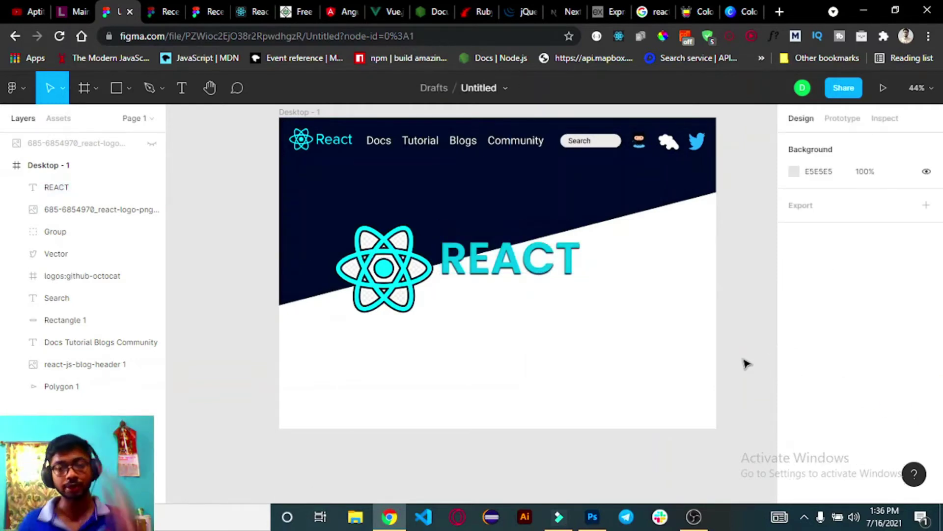
{"action": "scroll", "coordinate": [491, 239], "scroll_direction": "down", "scroll_amount": 1}
- Nudge REACT right, copy the reactjs.org tagline, and return to Figma
{"action": "left_click_drag", "start_coordinate": [493, 239], "coordinate": [485, 246]}
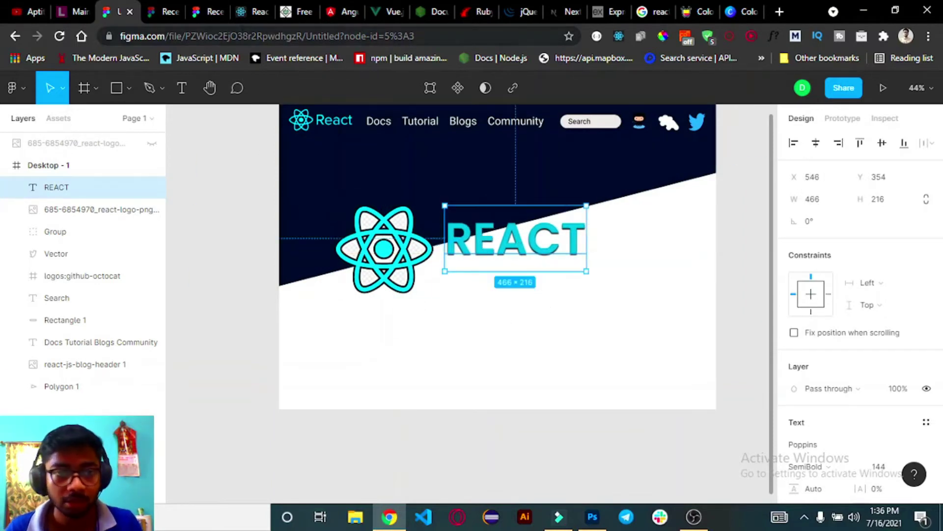
{"action": "key", "text": "ctrl+6"}
{"action": "left_click_drag", "start_coordinate": [302, 240], "coordinate": [443, 248]}
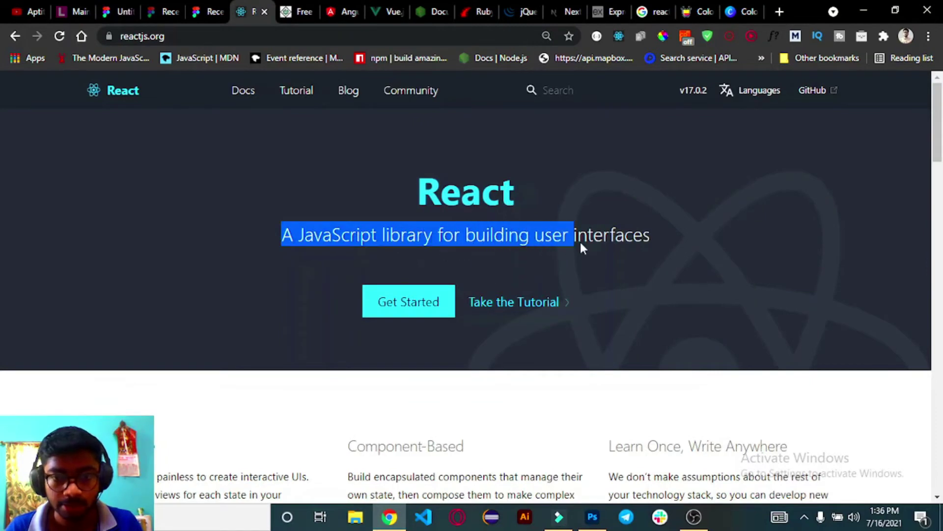
{"action": "key", "text": "ctrl+3"}
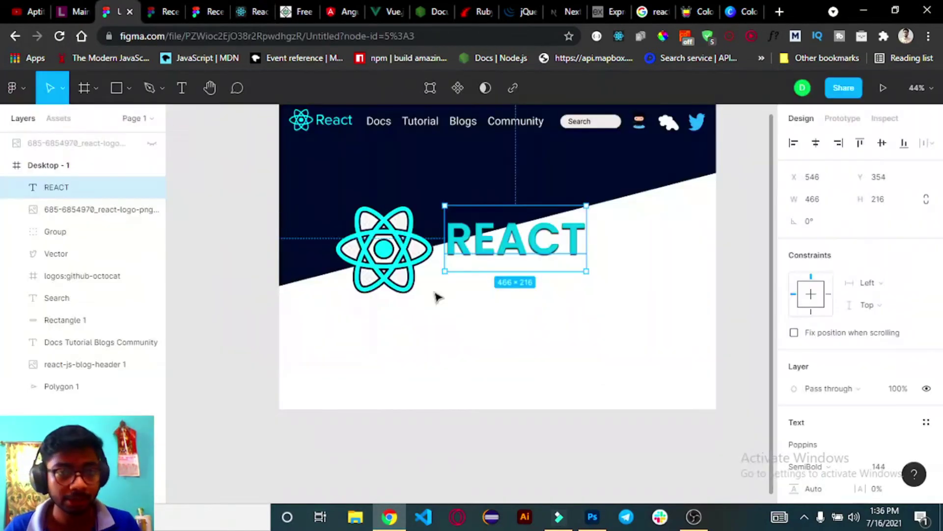
- Paste the copied tagline into a new text box below REACT
{"action": "left_click", "coordinate": [182, 88]}
{"action": "left_click", "coordinate": [445, 287]}
{"action": "key", "text": "ctrl+v"}
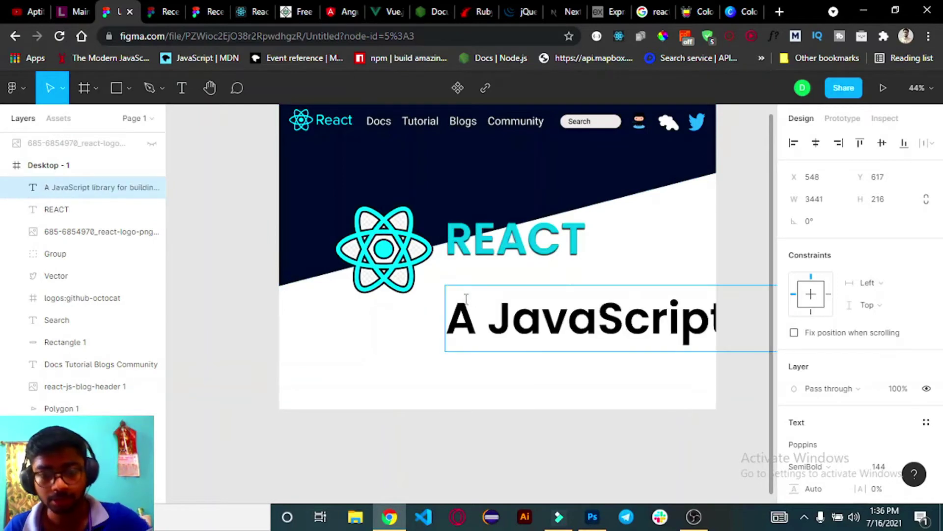
{"action": "key", "text": "ctrl+a"}
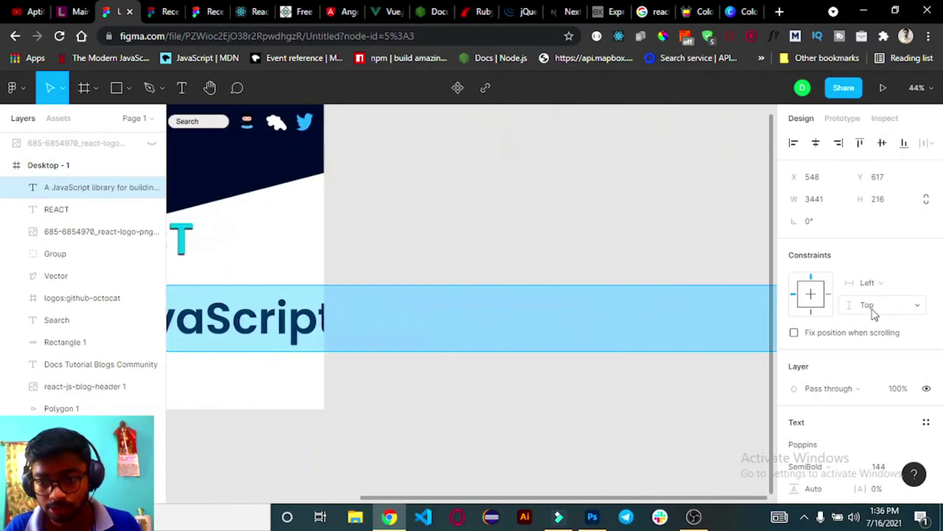
- Set the tagline font size to 48
{"action": "scroll", "coordinate": [877, 390], "scroll_direction": "down", "scroll_amount": 3}
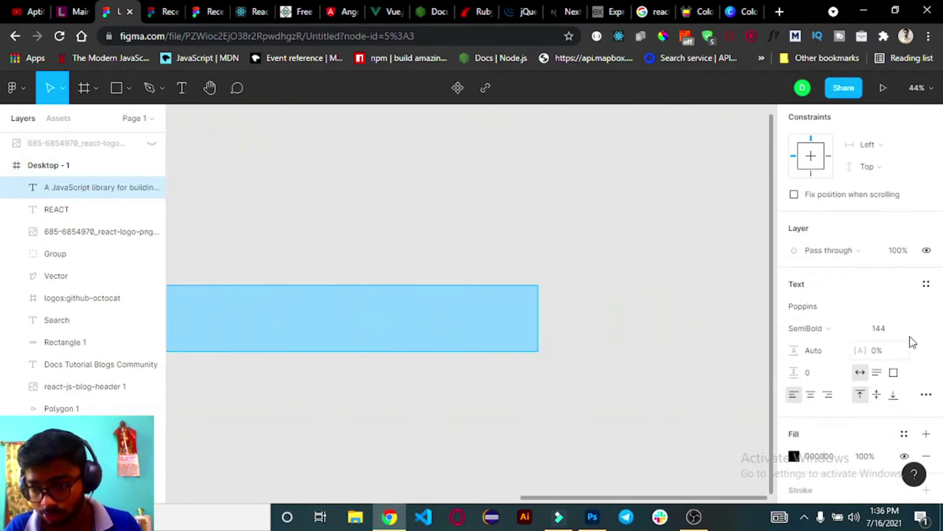
{"action": "left_click", "coordinate": [909, 335]}
{"action": "left_click", "coordinate": [900, 273]}
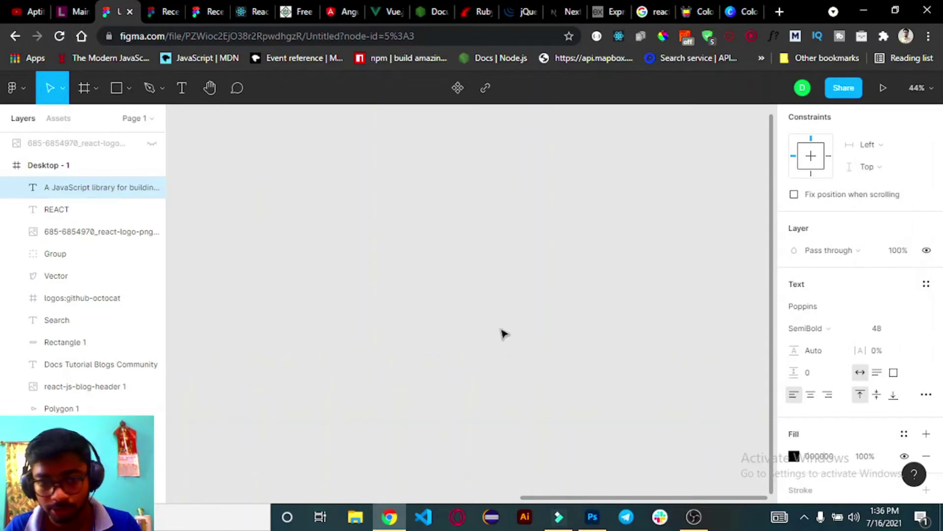
{"action": "left_click_drag", "start_coordinate": [498, 497], "coordinate": [196, 492]}
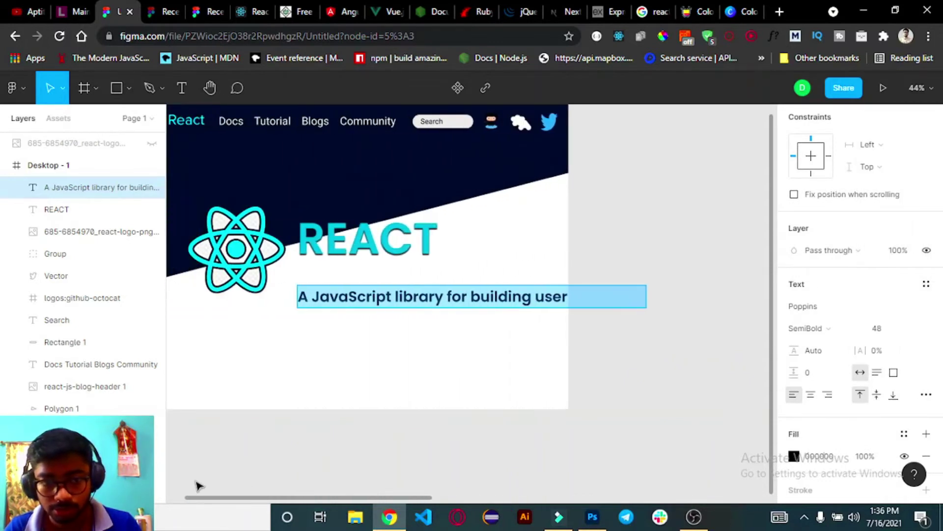
{"action": "scroll", "coordinate": [309, 373], "scroll_direction": "down", "scroll_amount": 1}
{"action": "scroll", "coordinate": [469, 417], "scroll_direction": "down", "scroll_amount": 1}
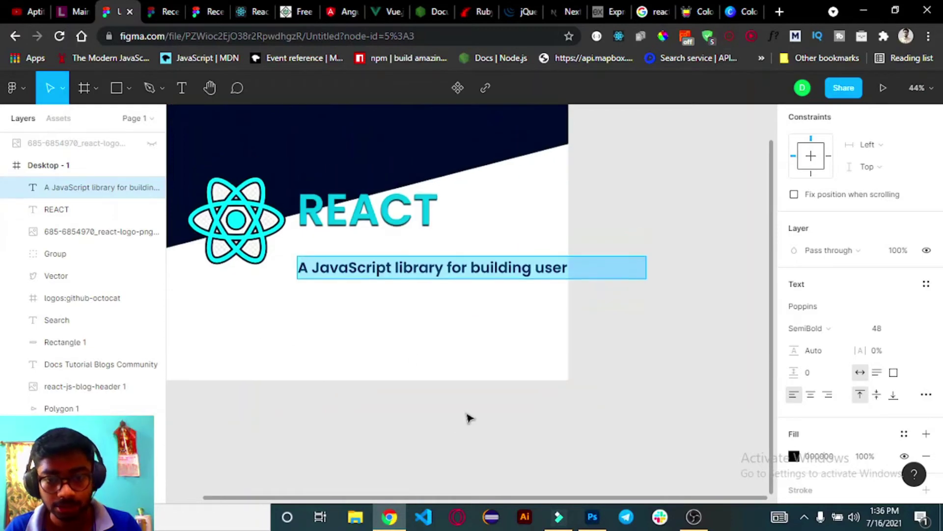
{"action": "left_click_drag", "start_coordinate": [391, 498], "coordinate": [320, 497]}
{"action": "scroll", "coordinate": [452, 334], "scroll_direction": "up", "scroll_amount": 1}
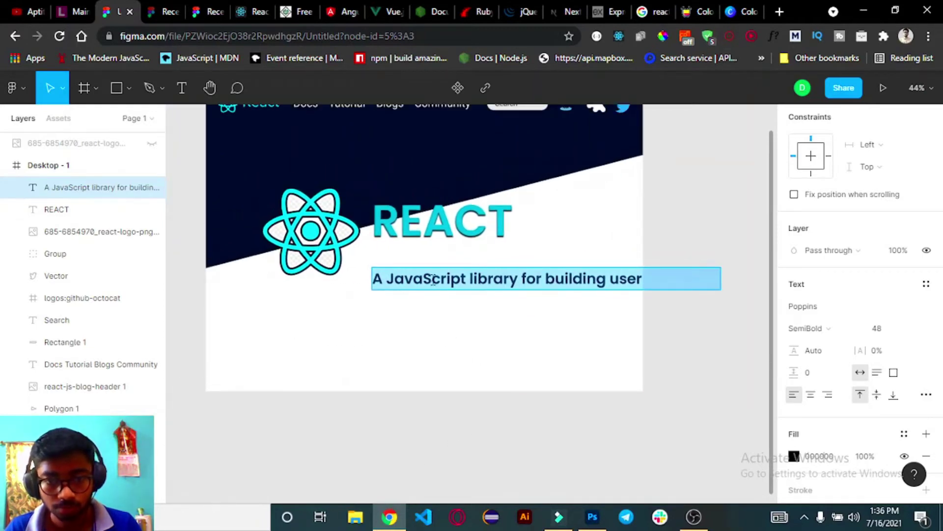
- Shrink the tagline to size 36 and position it beneath REACT
{"action": "key", "text": "Escape"}
{"action": "left_click_drag", "start_coordinate": [432, 280], "coordinate": [411, 252]}
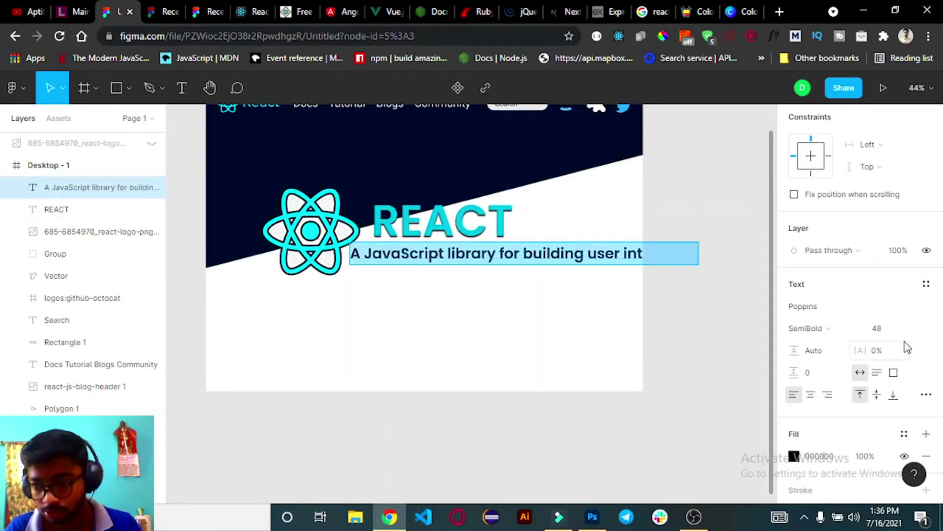
{"action": "left_click", "coordinate": [913, 328]}
{"action": "left_click", "coordinate": [894, 311]}
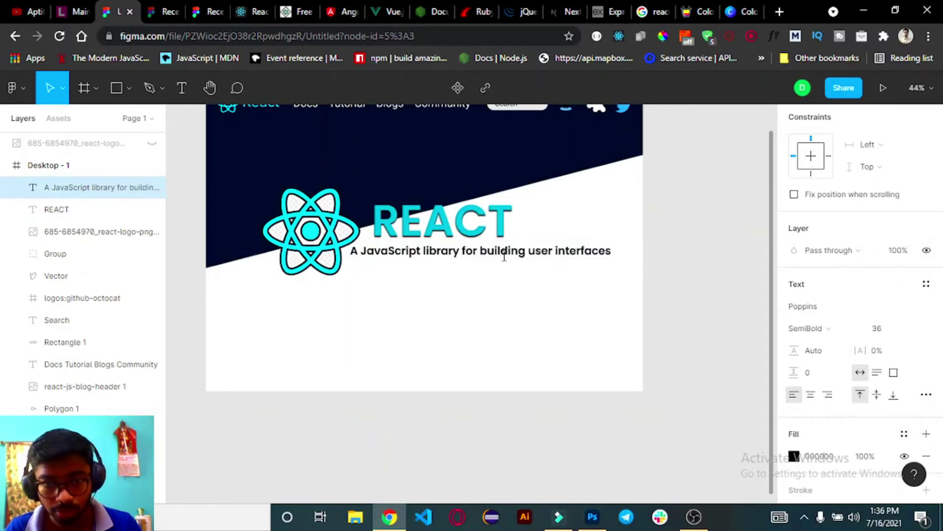
{"action": "left_click_drag", "start_coordinate": [415, 259], "coordinate": [429, 260]}
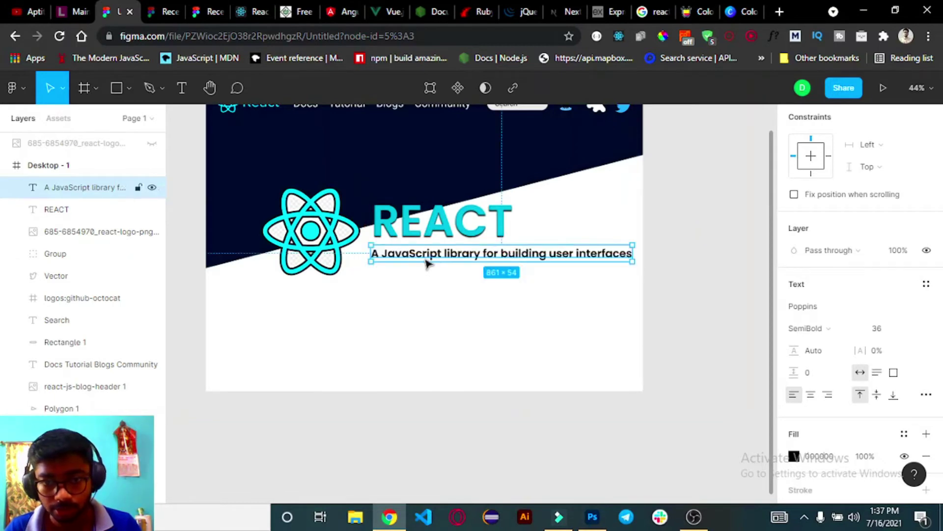
{"action": "left_click", "coordinate": [429, 320]}
- Add a drop shadow to the tagline, then remove it
{"action": "scroll", "coordinate": [430, 344], "scroll_direction": "up", "scroll_amount": 1}
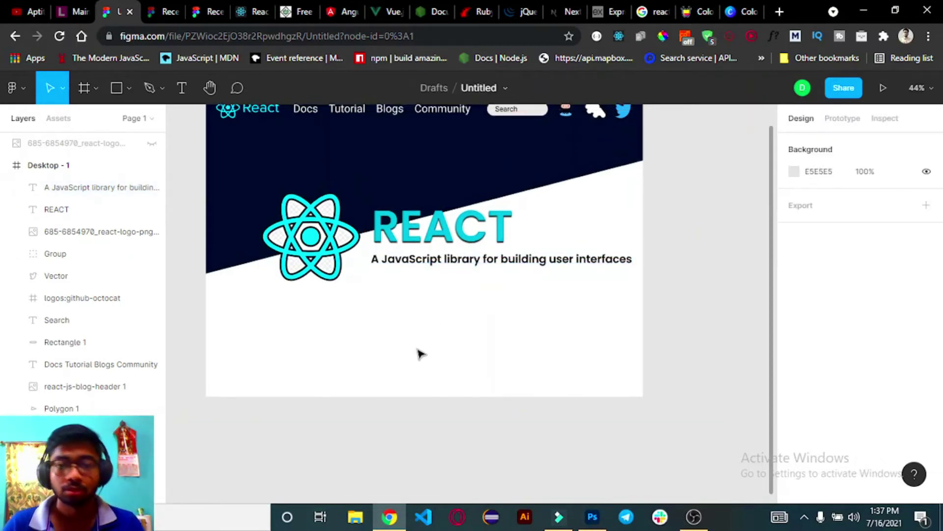
{"action": "scroll", "coordinate": [419, 354], "scroll_direction": "up", "scroll_amount": 2}
{"action": "left_click", "coordinate": [440, 273]}
{"action": "scroll", "coordinate": [826, 417], "scroll_direction": "down", "scroll_amount": 4}
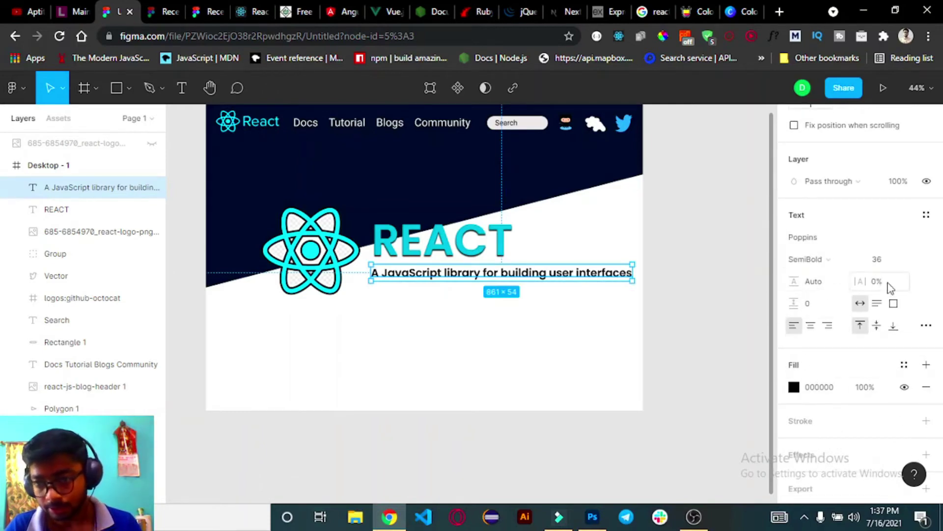
{"action": "scroll", "coordinate": [836, 417], "scroll_direction": "down", "scroll_amount": 1}
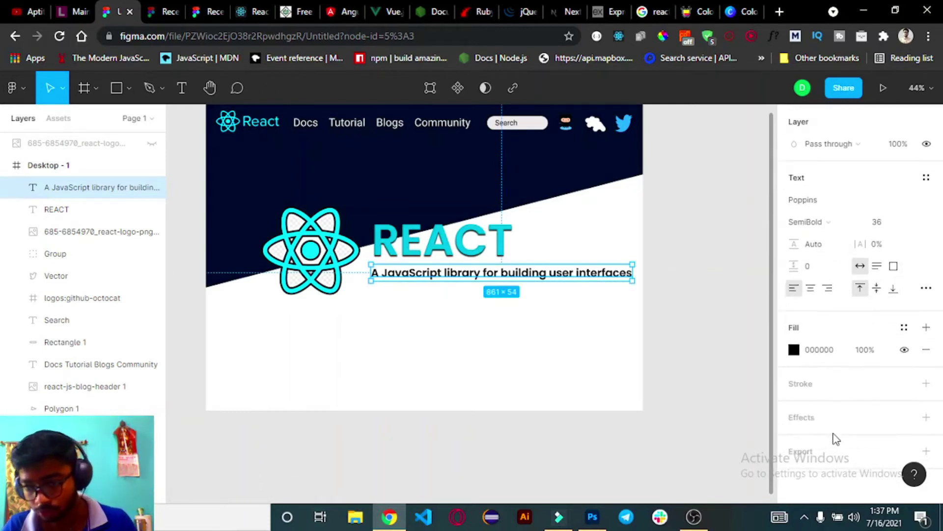
{"action": "left_click", "coordinate": [926, 418]}
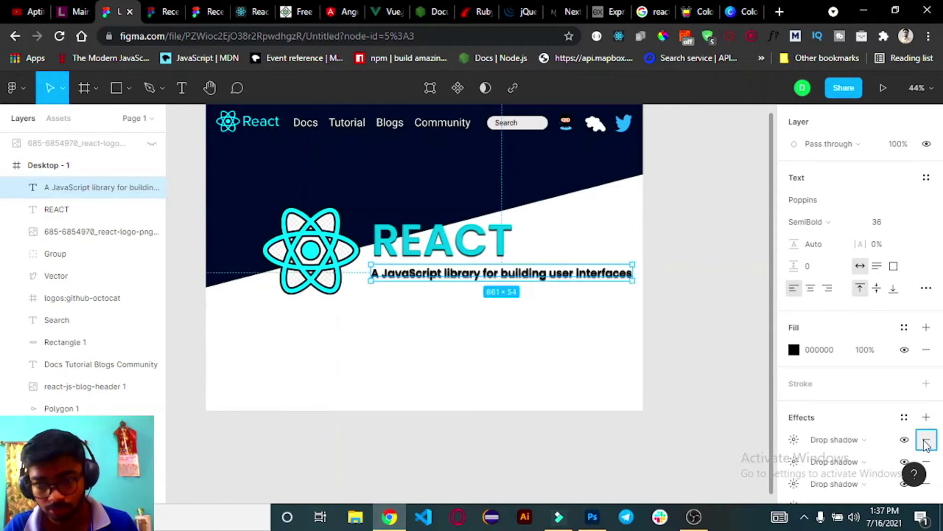
{"action": "left_click", "coordinate": [925, 442]}
- Compare the design against the reactjs.org hero, then return to the Untitled Figma file
{"action": "left_click", "coordinate": [690, 351]}
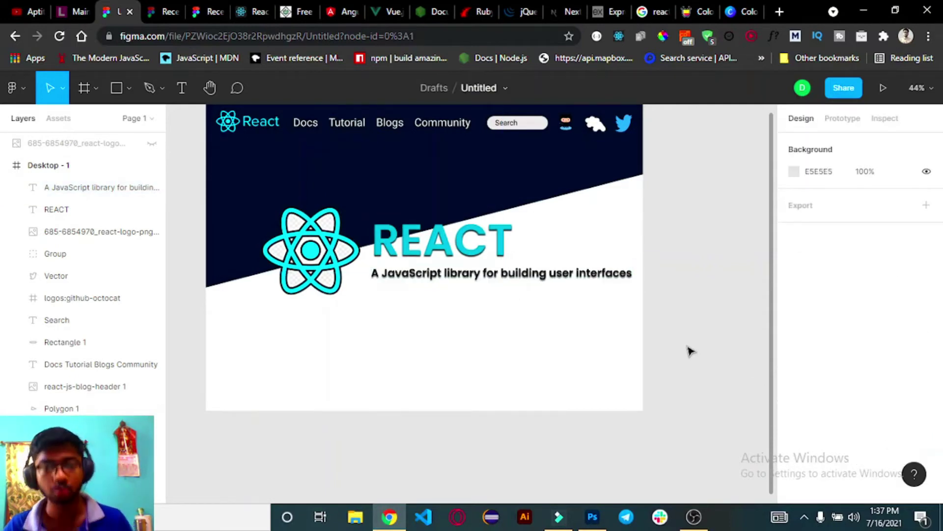
{"action": "scroll", "coordinate": [673, 353], "scroll_direction": "up", "scroll_amount": 1}
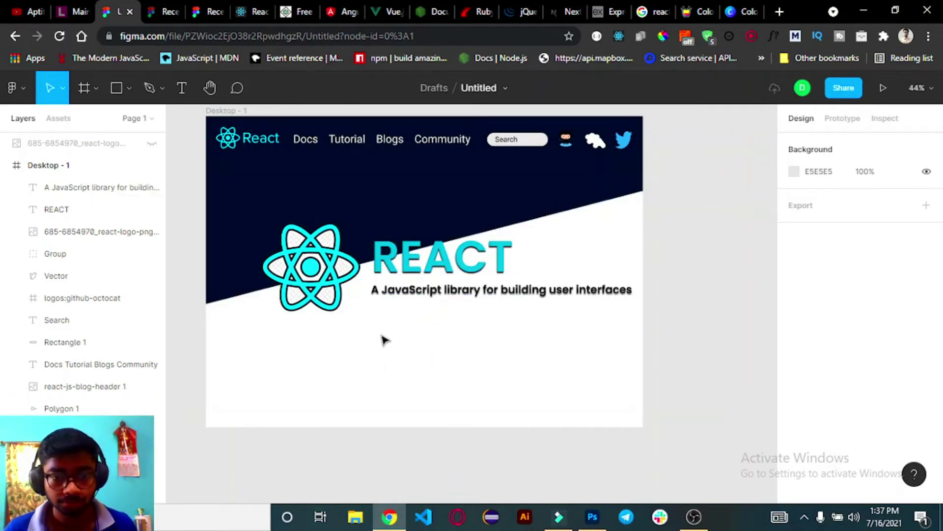
{"action": "scroll", "coordinate": [385, 340], "scroll_direction": "down", "scroll_amount": 1}
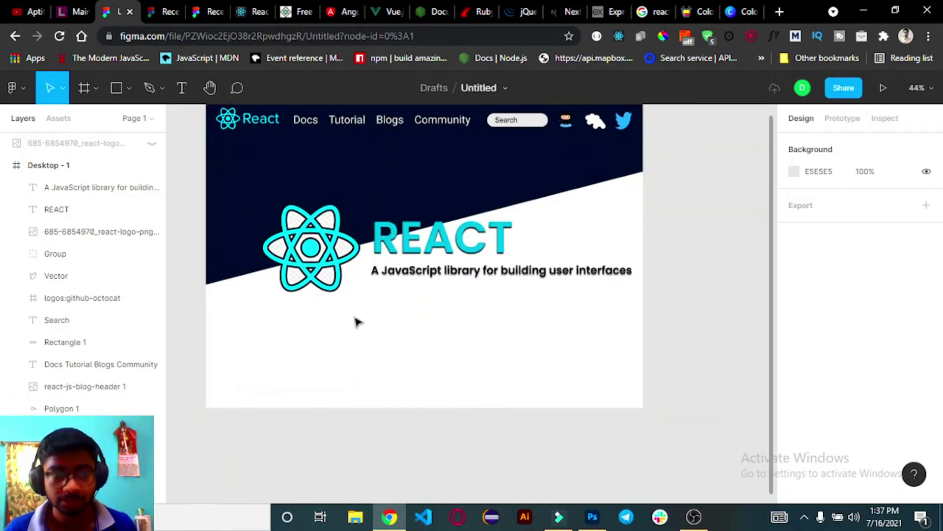
{"action": "left_click", "coordinate": [234, 10]}
{"action": "left_click", "coordinate": [368, 252]}
{"action": "scroll", "coordinate": [361, 295], "scroll_direction": "down", "scroll_amount": 1}
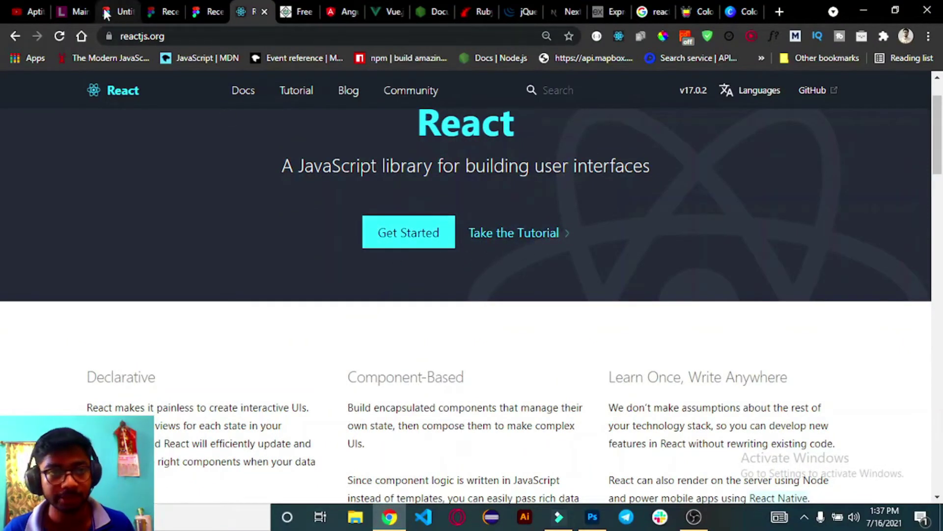
{"action": "left_click", "coordinate": [209, 12]}
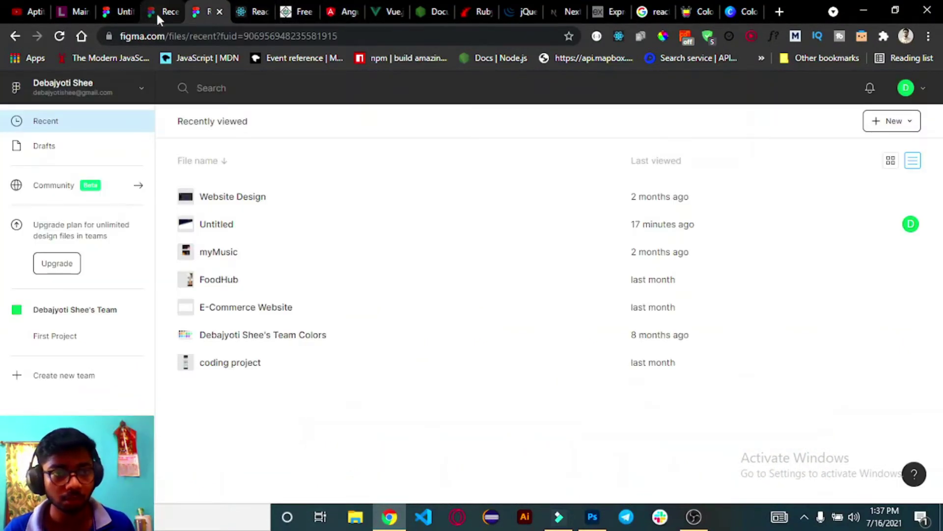
{"action": "left_click", "coordinate": [121, 12]}
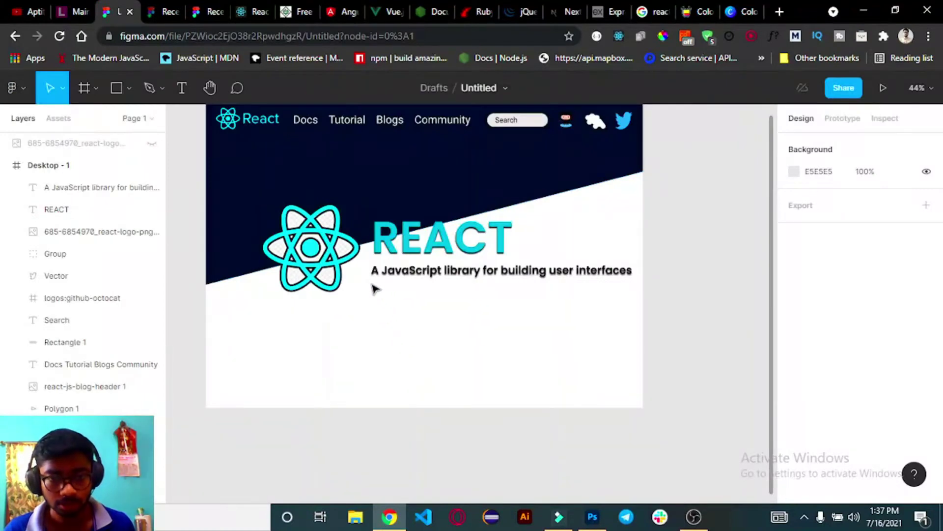
{"action": "scroll", "coordinate": [387, 300], "scroll_direction": "up", "scroll_amount": 1}
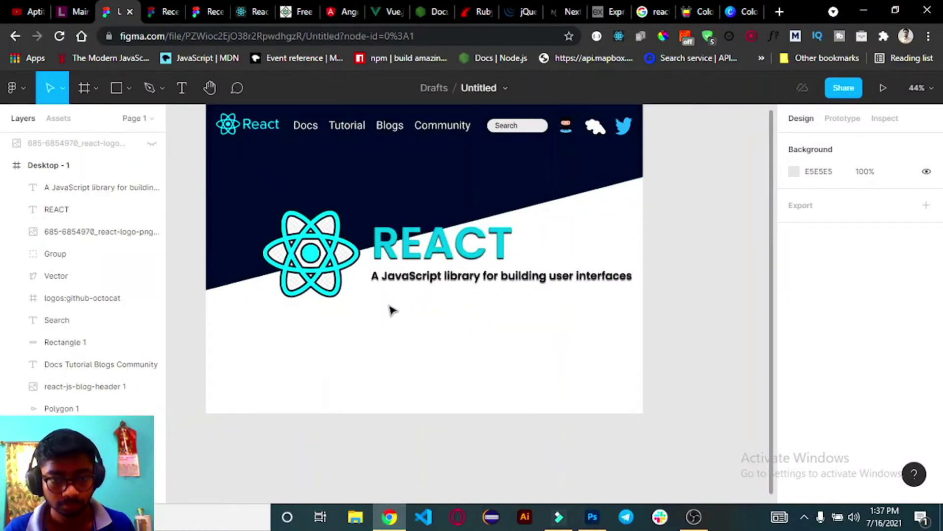
- Draw a rectangle below the tagline for the button and fill it bright cyan
{"action": "left_click", "coordinate": [127, 87]}
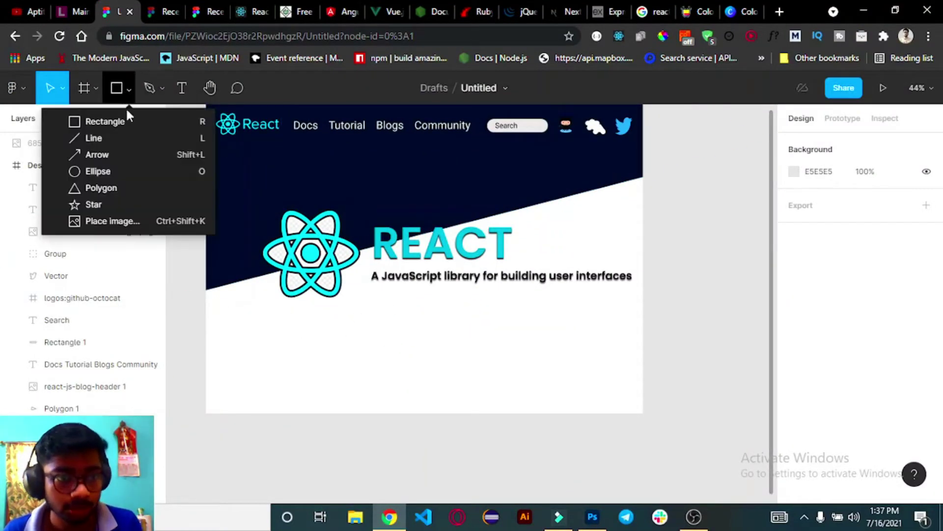
{"action": "left_click", "coordinate": [117, 121]}
{"action": "mouse_move", "coordinate": [367, 305]}
{"action": "left_mouse_down"}
{"action": "mouse_move", "coordinate": [465, 339]}
{"action": "mouse_move", "coordinate": [425, 320]}
{"action": "left_mouse_up"}
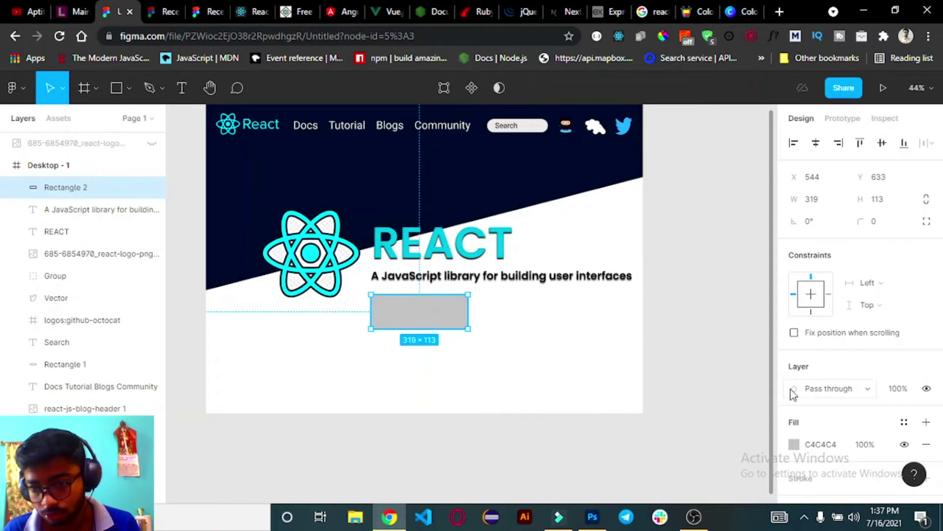
{"action": "left_click", "coordinate": [794, 444]}
{"action": "left_click", "coordinate": [713, 339]}
{"action": "left_click", "coordinate": [750, 246]}
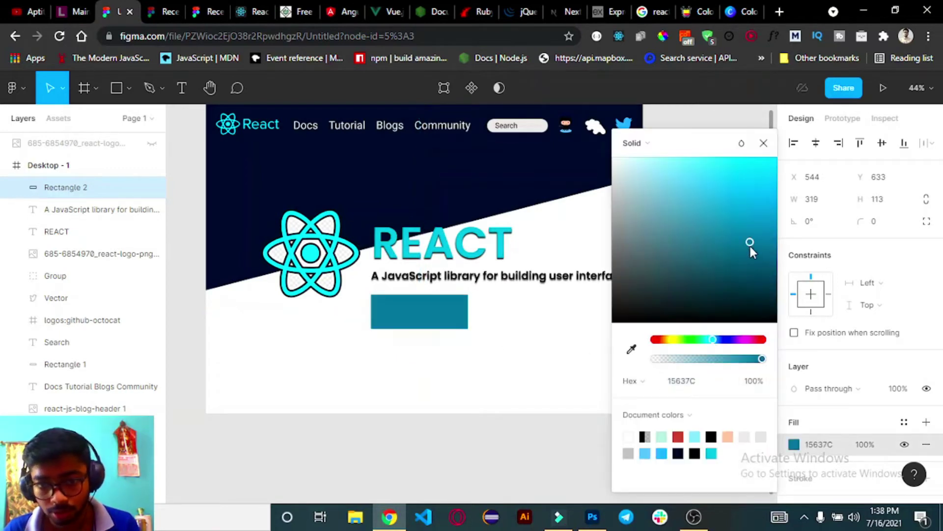
{"action": "left_click_drag", "start_coordinate": [750, 247], "coordinate": [771, 185]}
- Try teal and then the background's navy on the button fill, and revert to cyan
{"action": "mouse_move", "coordinate": [695, 217]}
{"action": "left_mouse_down"}
{"action": "mouse_move", "coordinate": [751, 244]}
{"action": "mouse_move", "coordinate": [775, 316]}
{"action": "mouse_move", "coordinate": [775, 254]}
{"action": "left_mouse_up"}
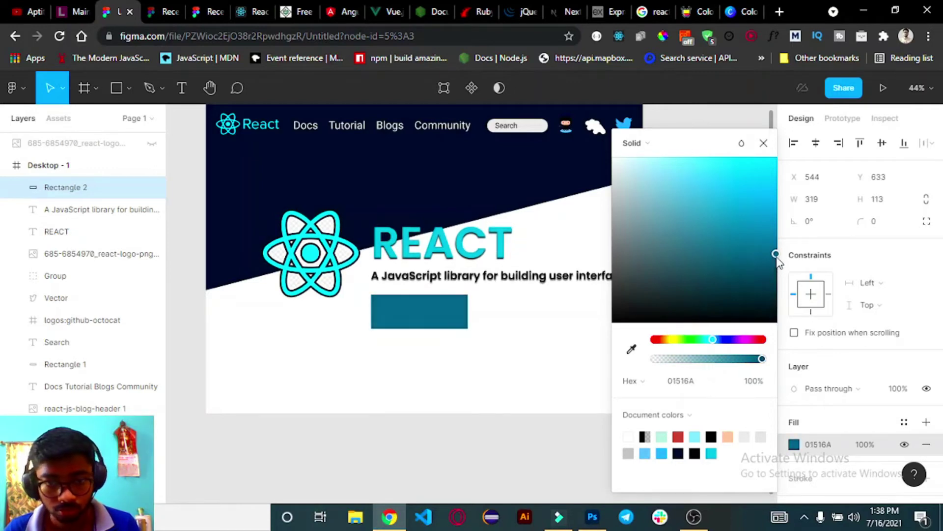
{"action": "left_click", "coordinate": [446, 183]}
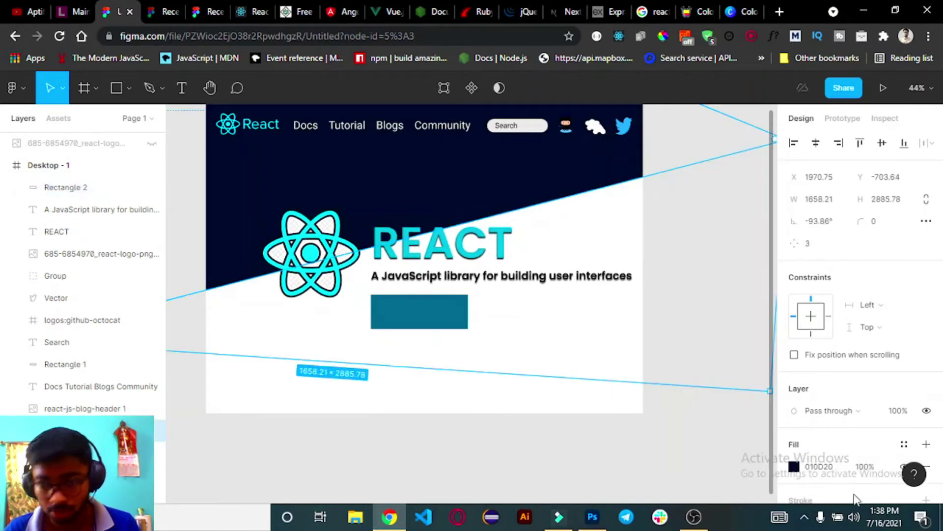
{"action": "left_click", "coordinate": [819, 467]}
{"action": "left_click", "coordinate": [440, 318]}
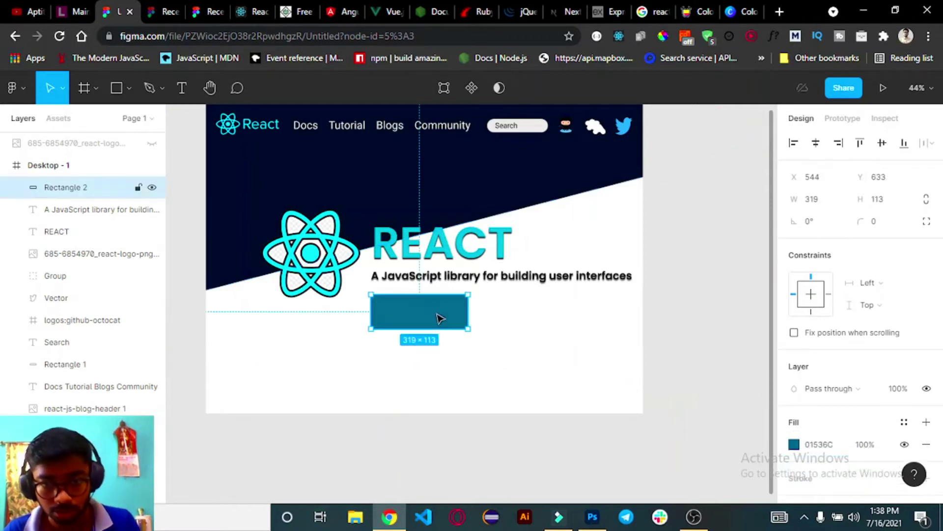
{"action": "left_click", "coordinate": [810, 447]}
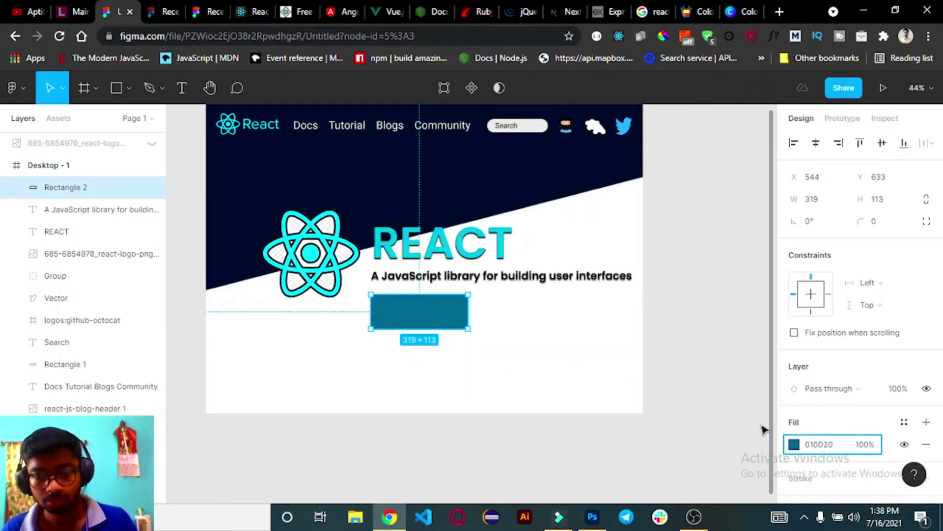
{"action": "key", "text": "ctrl+v"}
{"action": "left_click", "coordinate": [722, 393]}
{"action": "scroll", "coordinate": [697, 364], "scroll_direction": "up", "scroll_amount": 1}
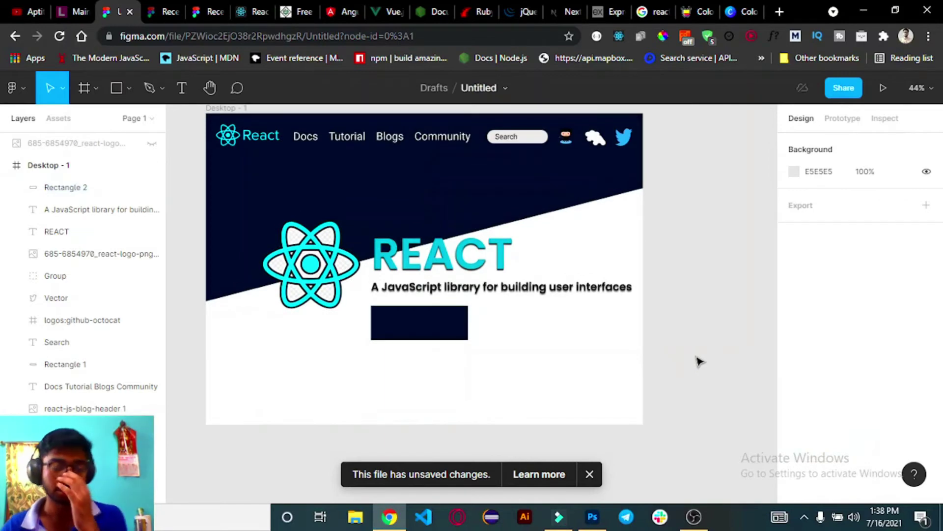
{"action": "key", "text": "ctrl+z"}
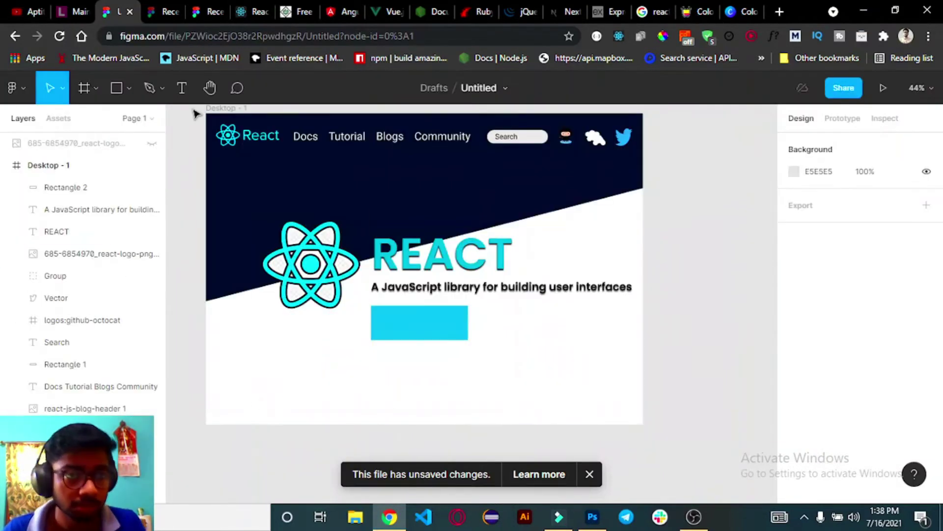
- Label the button 'Get Started here', widen the rectangle to 409, and center the label
{"action": "key", "text": "t"}
{"action": "left_click", "coordinate": [403, 333]}
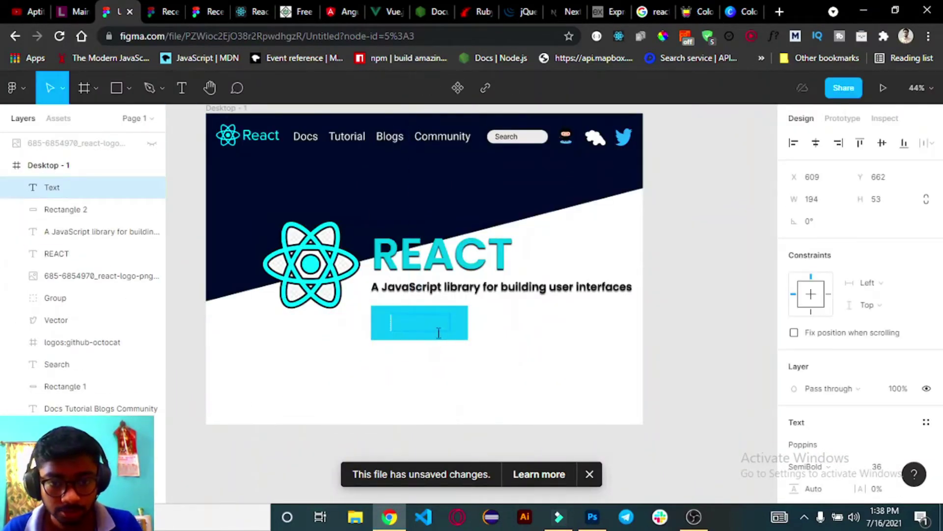
{"action": "type", "text": "Get Star"}
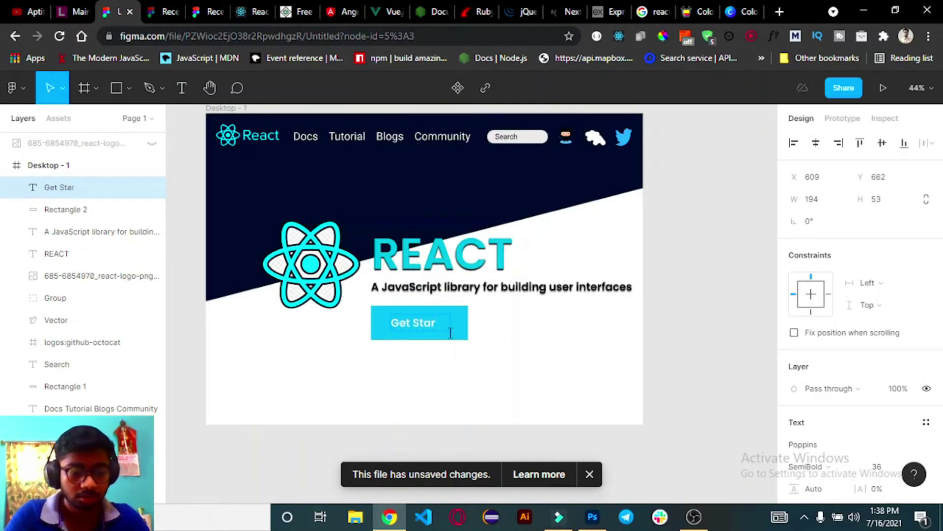
{"action": "type", "text": "ted here"}
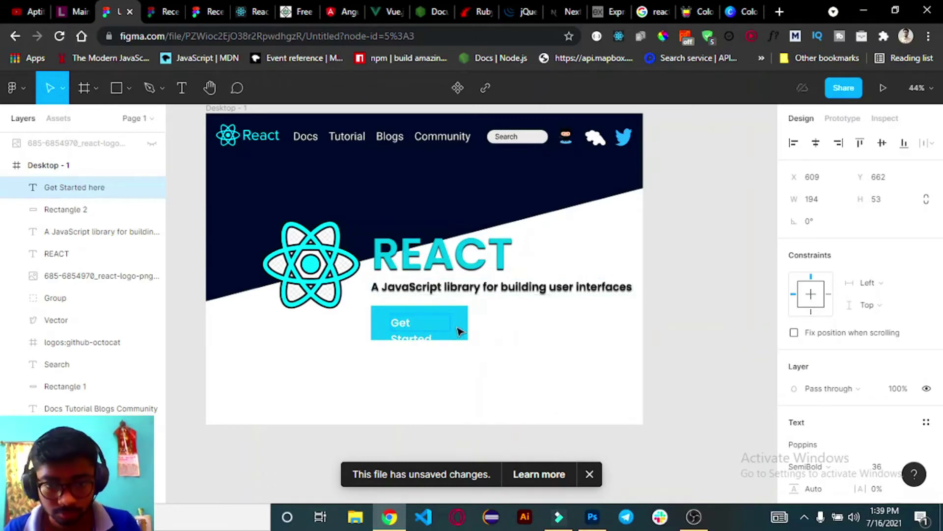
{"action": "left_click", "coordinate": [461, 328]}
{"action": "left_click_drag", "start_coordinate": [472, 322], "coordinate": [495, 325]}
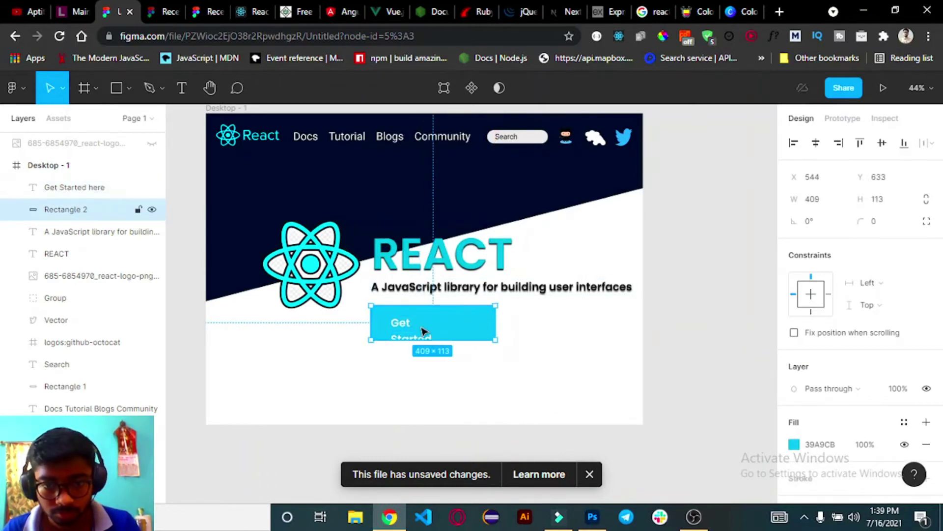
{"action": "left_click", "coordinate": [399, 352]}
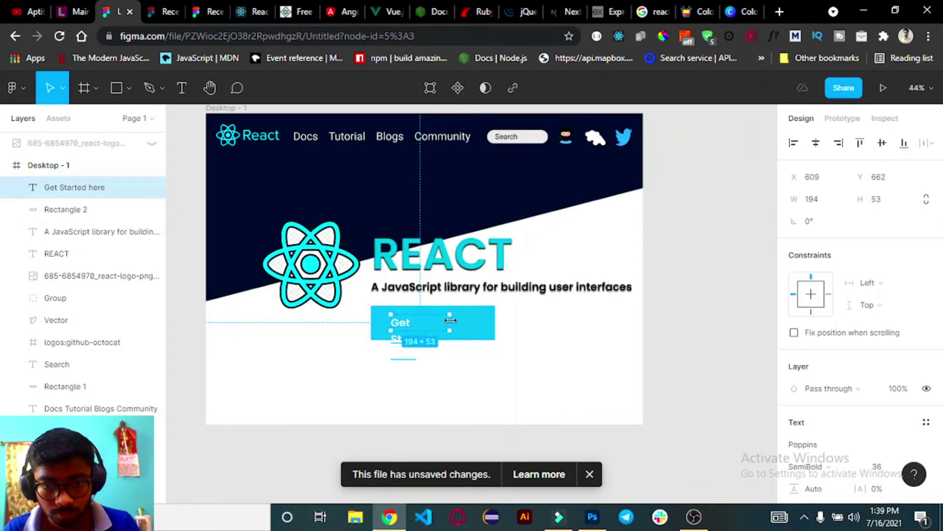
{"action": "left_click_drag", "start_coordinate": [450, 319], "coordinate": [485, 319]}
{"action": "left_click", "coordinate": [528, 345]}
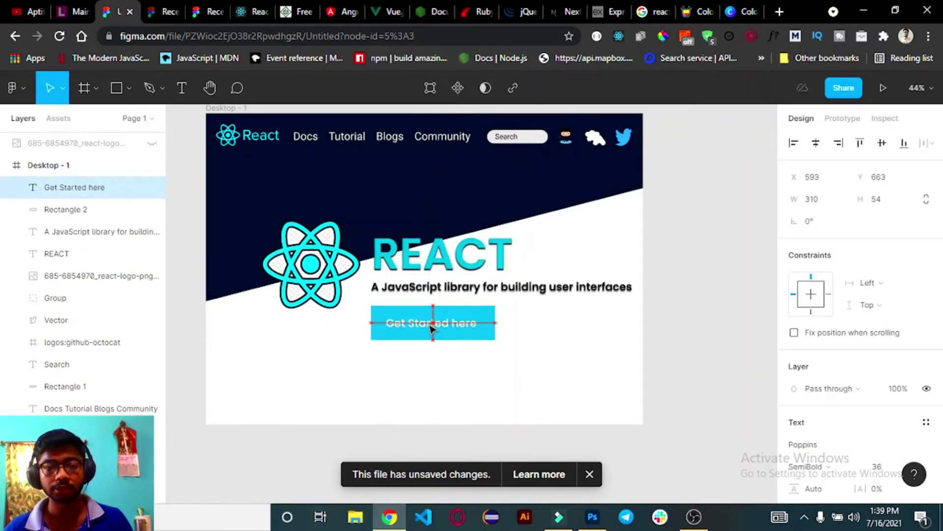
{"action": "left_click_drag", "start_coordinate": [432, 322], "coordinate": [428, 322]}
{"action": "left_click", "coordinate": [554, 344]}
- Make the button rectangle dark navy
{"action": "left_click", "coordinate": [489, 320]}
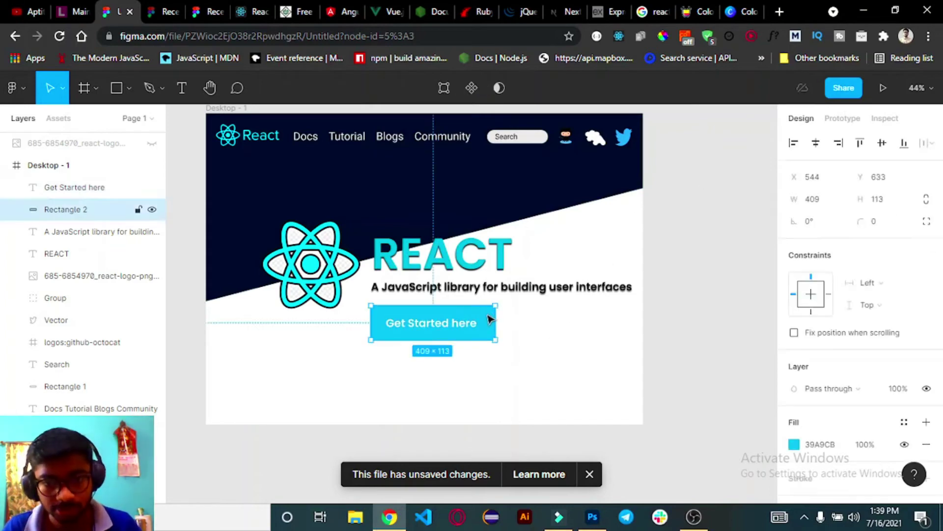
{"action": "left_click", "coordinate": [489, 346]}
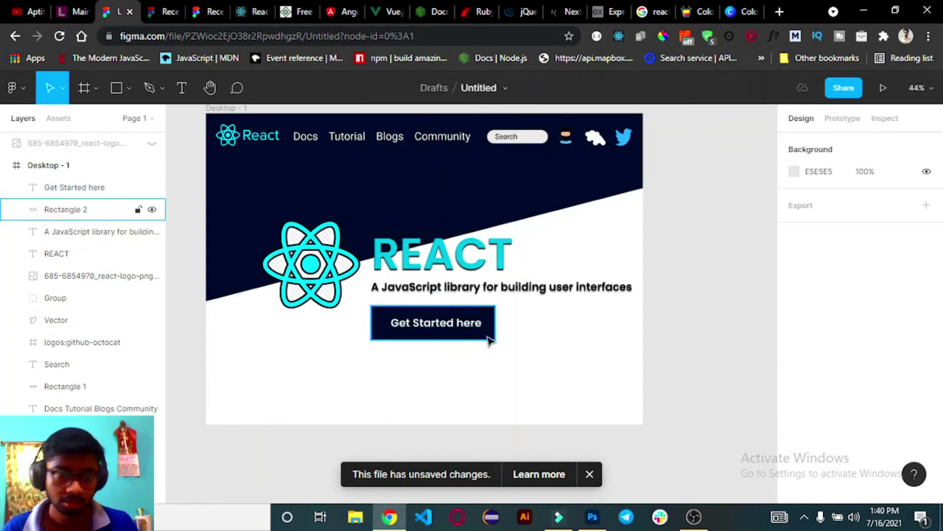
{"action": "left_click", "coordinate": [489, 339]}
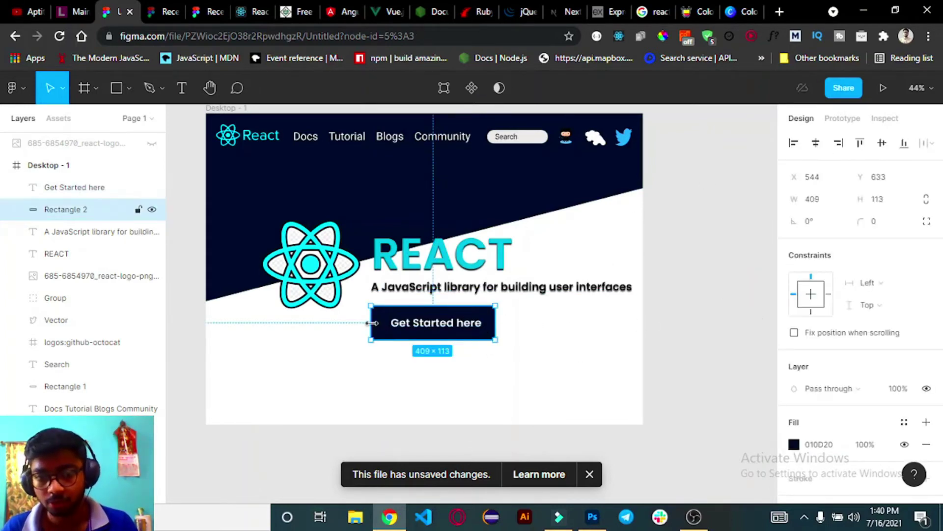
{"action": "left_click", "coordinate": [375, 343]}
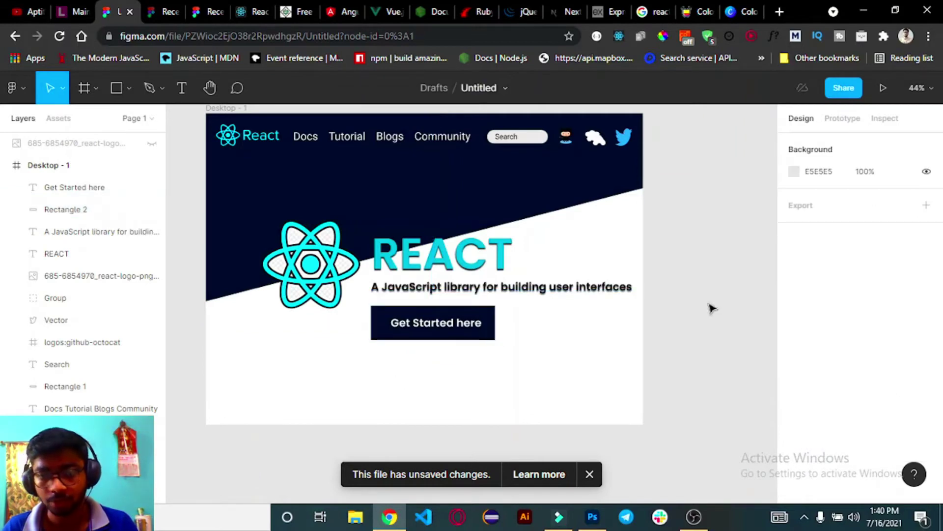
- Round the button rectangle's corners, bringing the radius down to 16
{"action": "left_click", "coordinate": [491, 328]}
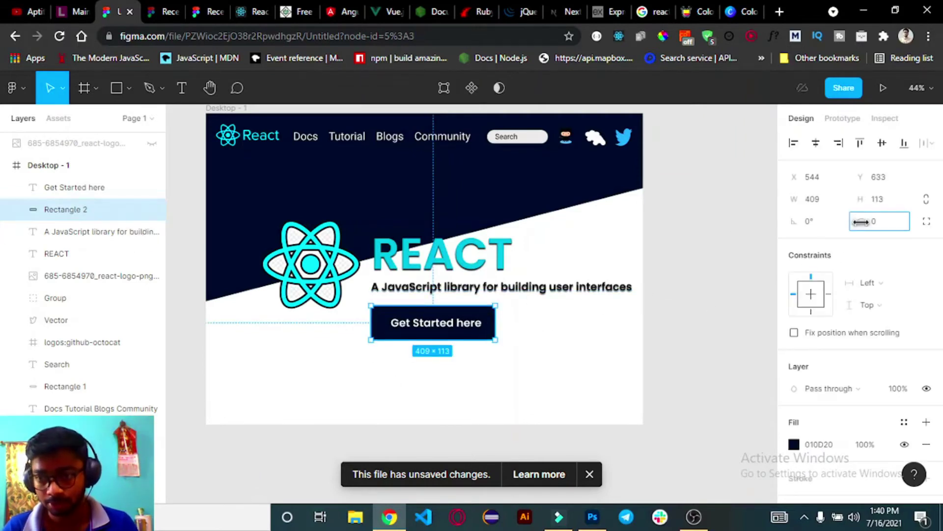
{"action": "left_click_drag", "start_coordinate": [861, 222], "coordinate": [291, 240]}
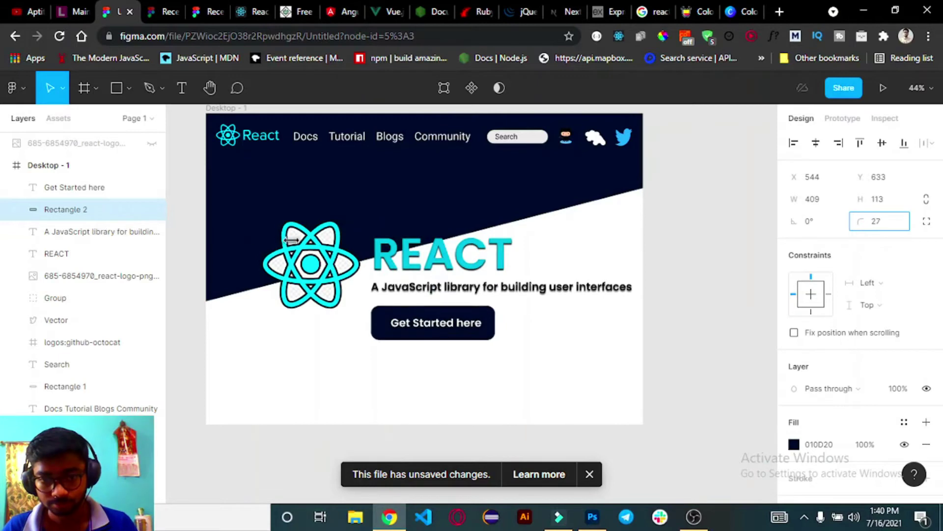
{"action": "left_click_drag", "start_coordinate": [322, 248], "coordinate": [688, 309]}
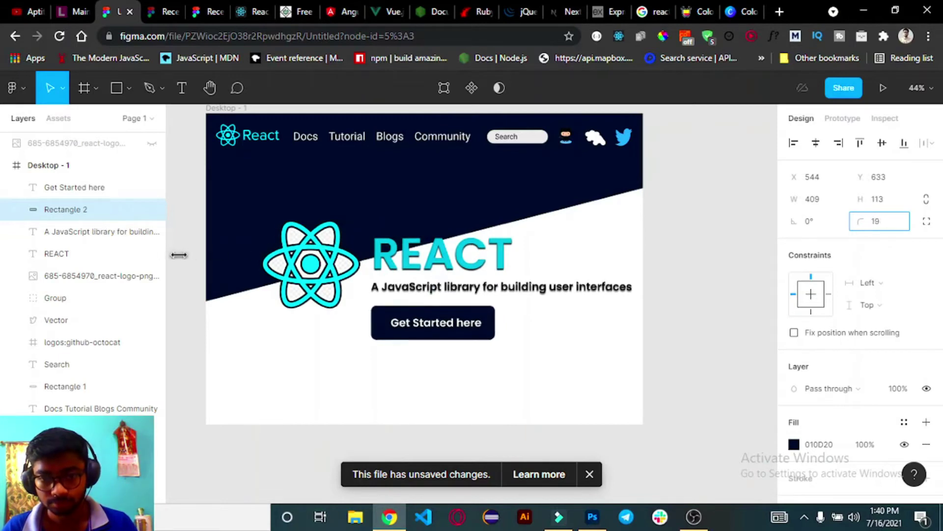
{"action": "left_click", "coordinate": [688, 308]}
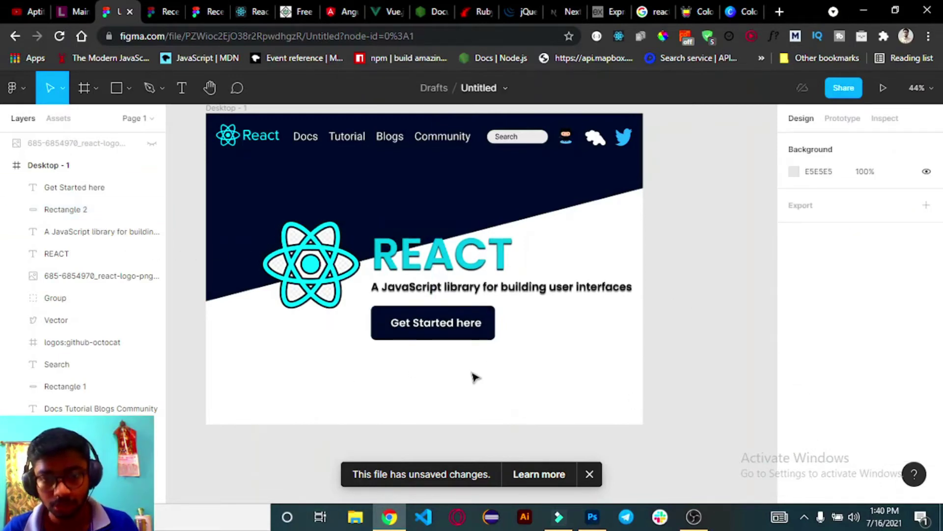
{"action": "scroll", "coordinate": [737, 366], "scroll_direction": "down", "scroll_amount": 2}
{"action": "scroll", "coordinate": [501, 316], "scroll_direction": "up", "scroll_amount": 1}
{"action": "scroll", "coordinate": [530, 338], "scroll_direction": "up", "scroll_amount": 2}
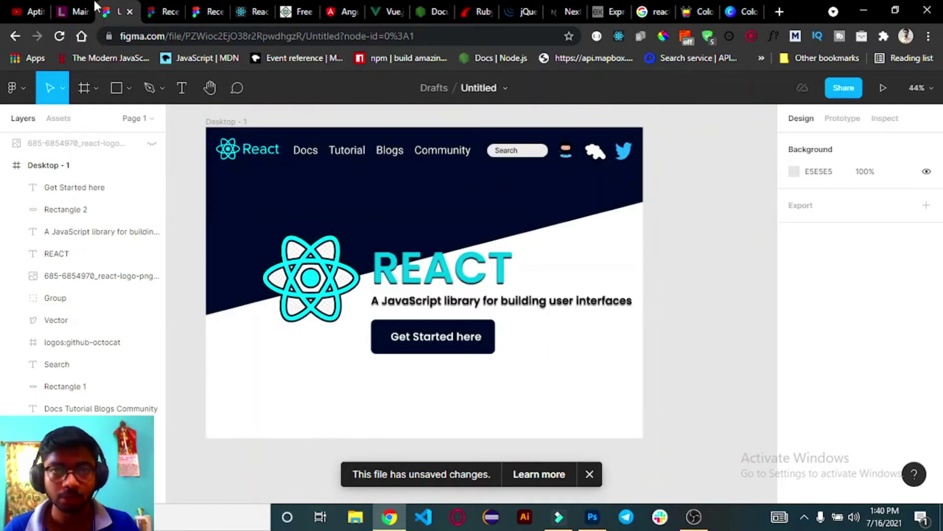
- After checking reactjs.org, add a 'Take a tutorial' text box right of the button
{"action": "left_click", "coordinate": [241, 13]}
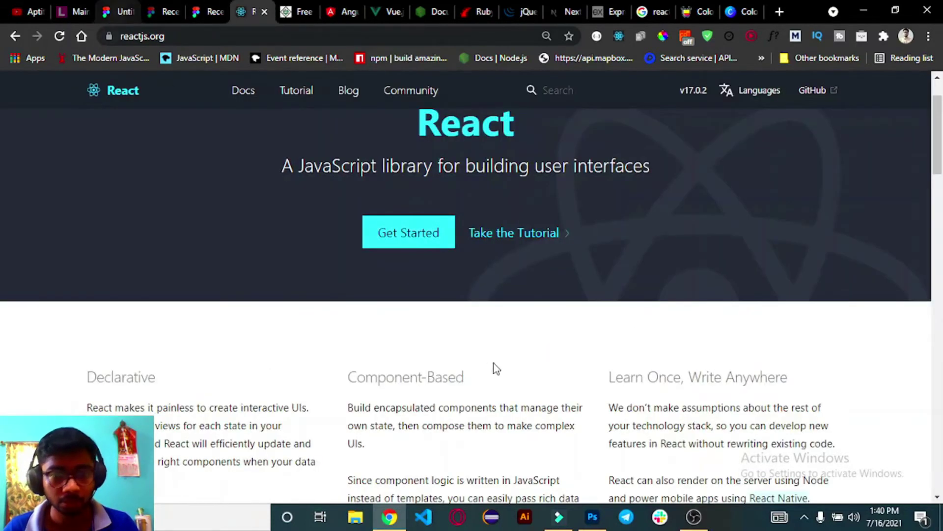
{"action": "key", "text": "ctrl+3"}
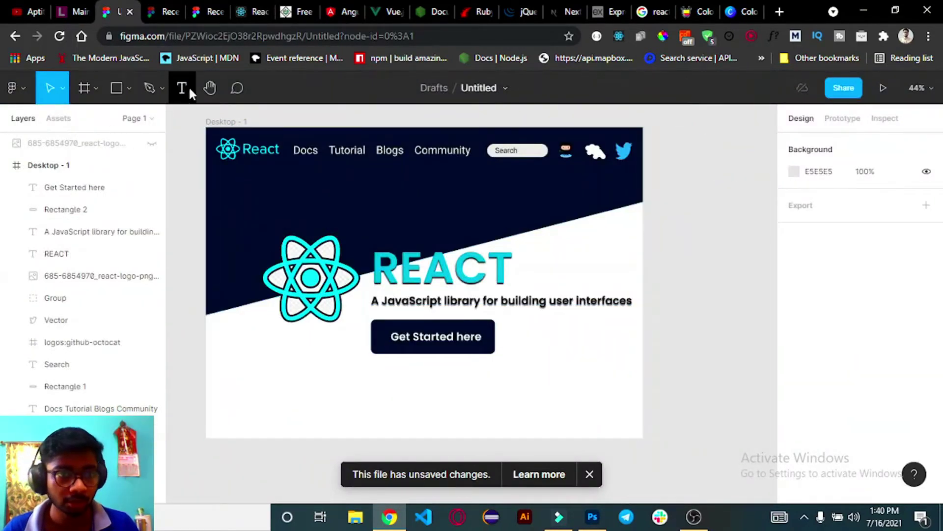
{"action": "left_click", "coordinate": [182, 88]}
{"action": "left_click_drag", "start_coordinate": [512, 327], "coordinate": [616, 353]}
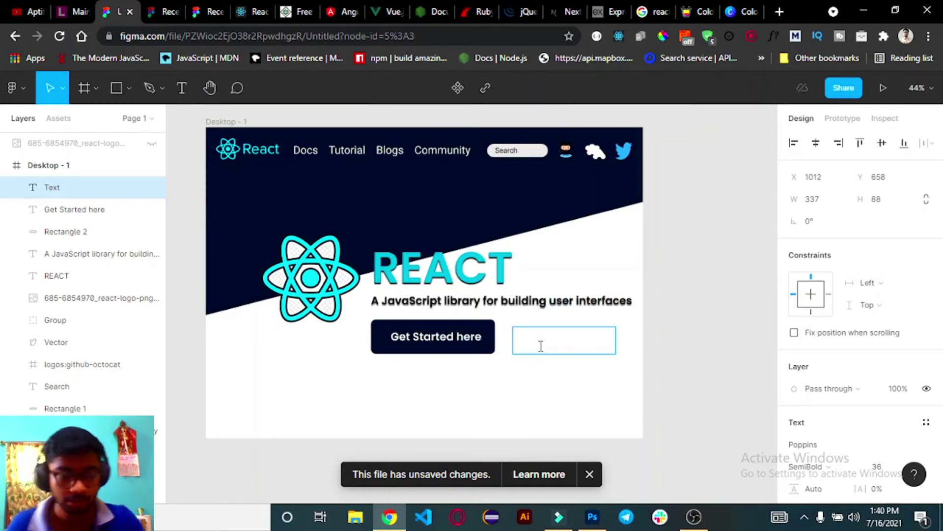
{"action": "type", "text": "Take a t"}
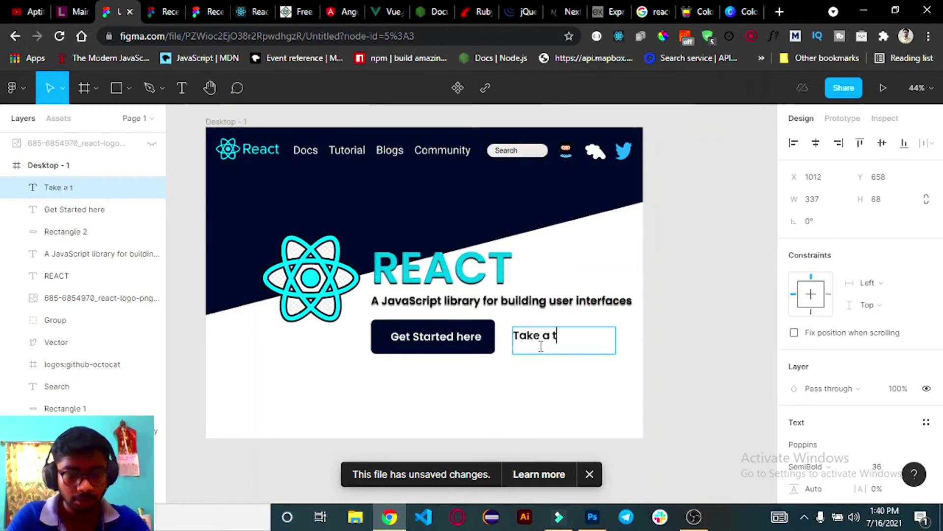
{"action": "type", "text": "utorial"}
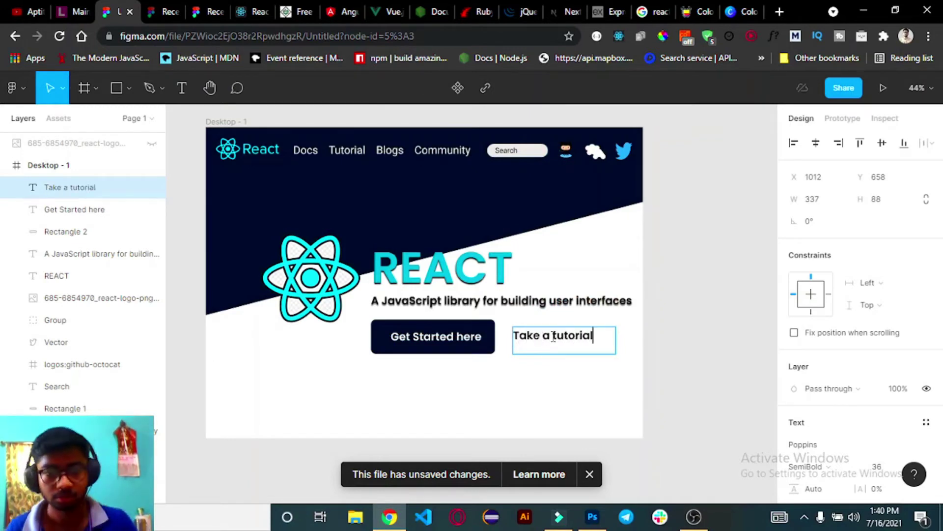
{"action": "left_click_drag", "start_coordinate": [600, 339], "coordinate": [516, 339]}
- Color the tutorial text blue 0057FF, set size 48, and widen it to one line
{"action": "scroll", "coordinate": [880, 388], "scroll_direction": "down", "scroll_amount": 1}
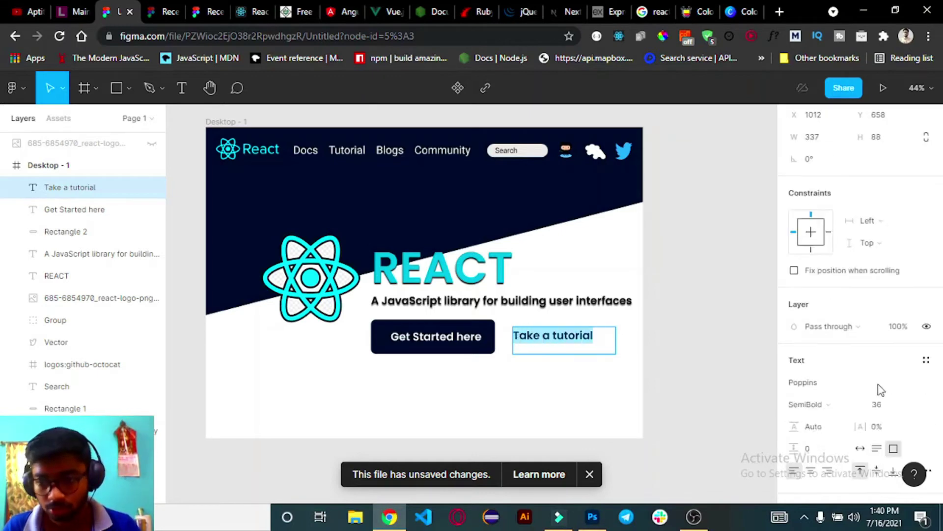
{"action": "scroll", "coordinate": [879, 388], "scroll_direction": "down", "scroll_amount": 3}
{"action": "left_click", "coordinate": [795, 386]}
{"action": "left_click", "coordinate": [721, 340]}
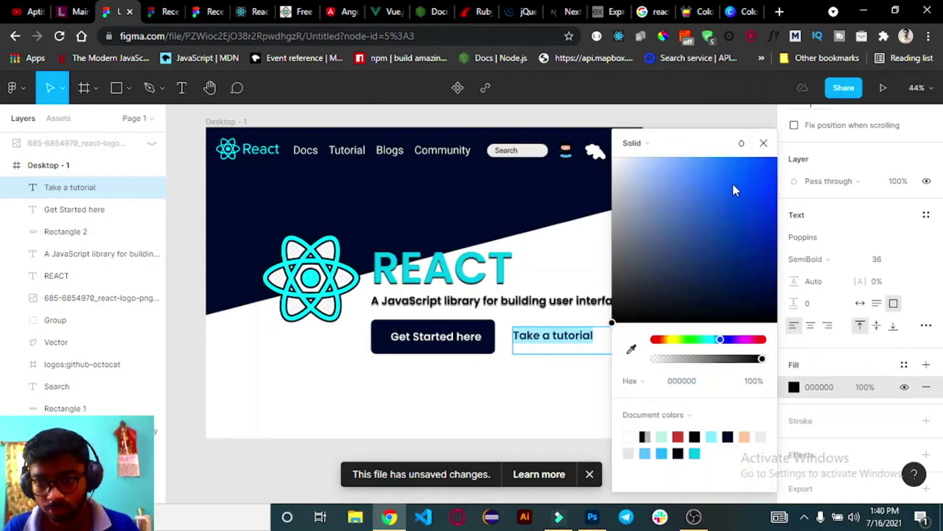
{"action": "left_click_drag", "start_coordinate": [733, 184], "coordinate": [791, 155]}
{"action": "key", "text": "Escape"}
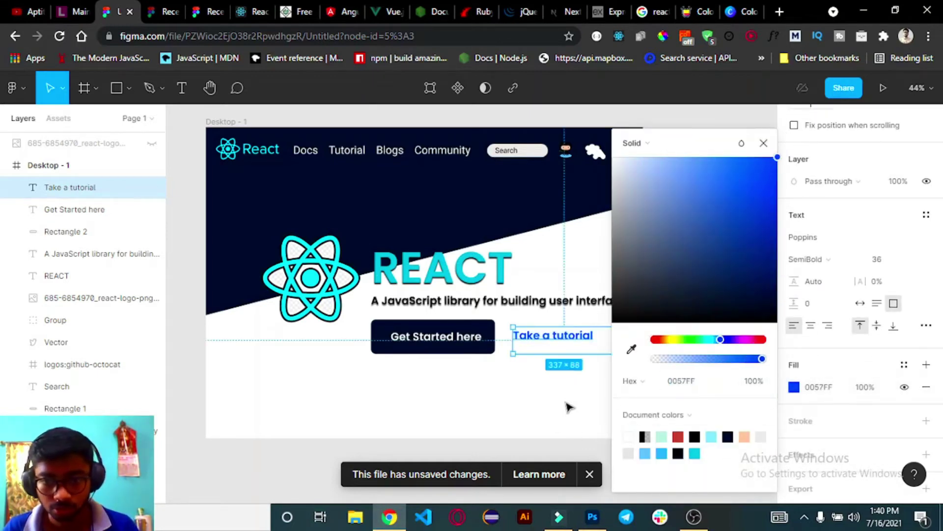
{"action": "key", "text": "Escape"}
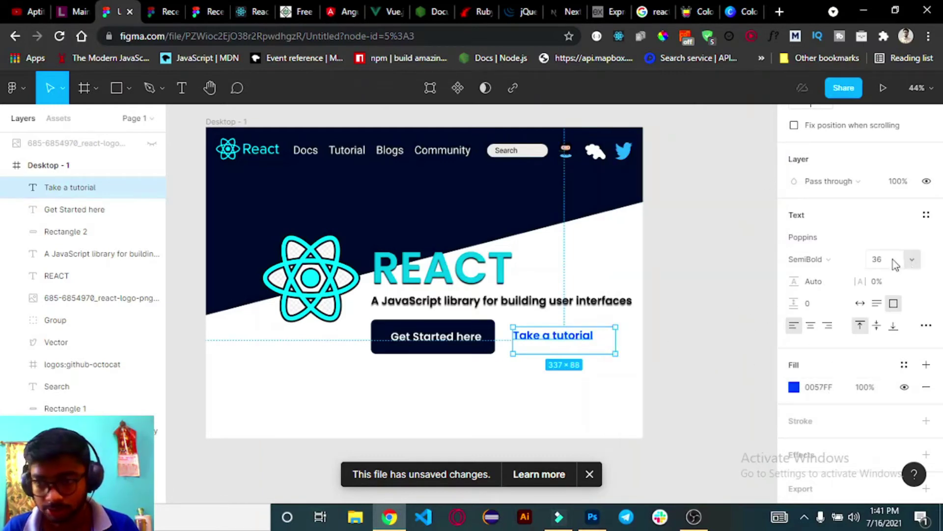
{"action": "left_click", "coordinate": [912, 260]}
{"action": "left_click", "coordinate": [896, 287]}
{"action": "mouse_move", "coordinate": [613, 344]}
{"action": "left_mouse_down"}
{"action": "mouse_move", "coordinate": [634, 344]}
{"action": "mouse_move", "coordinate": [578, 343]}
{"action": "left_mouse_up"}
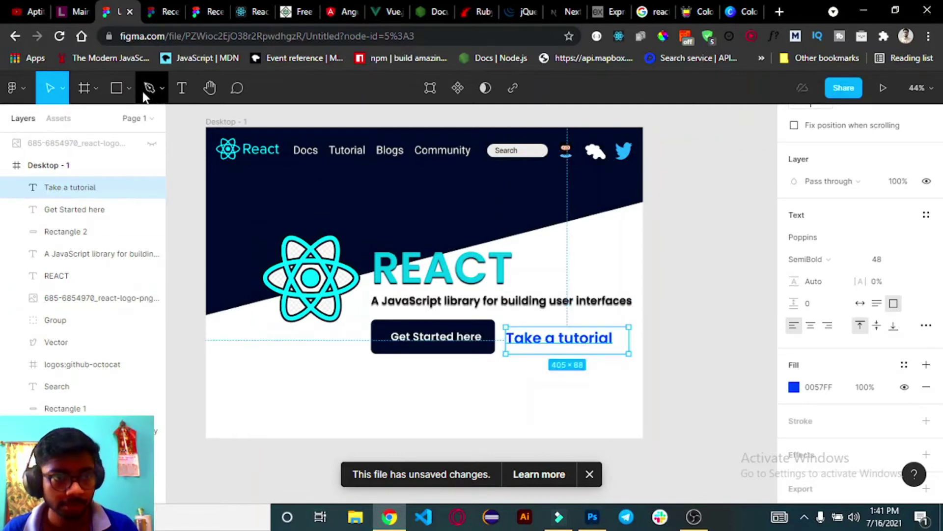
- Draw an arrow right of 'Take a tutorial' and give it stroke colour 0057FF
{"action": "left_click", "coordinate": [125, 89]}
{"action": "left_click", "coordinate": [102, 155]}
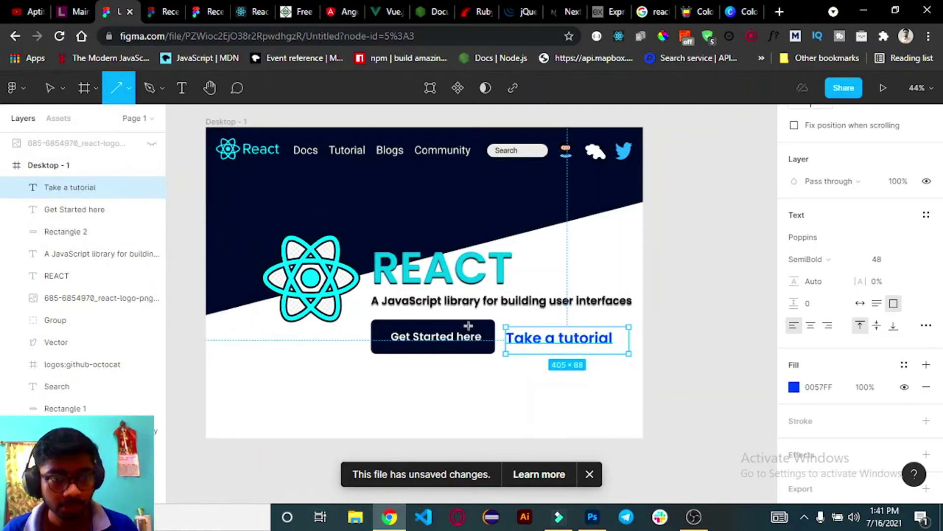
{"action": "left_click", "coordinate": [613, 399]}
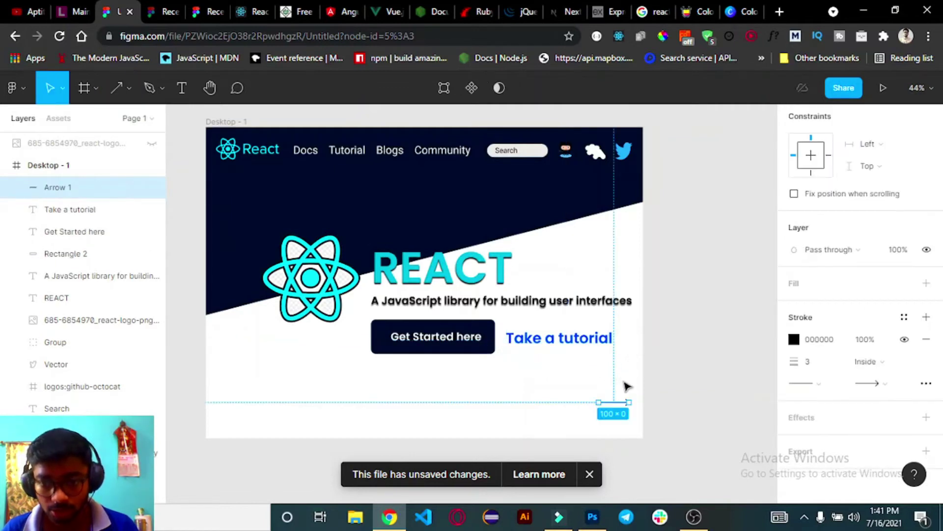
{"action": "left_click_drag", "start_coordinate": [625, 401], "coordinate": [636, 337]}
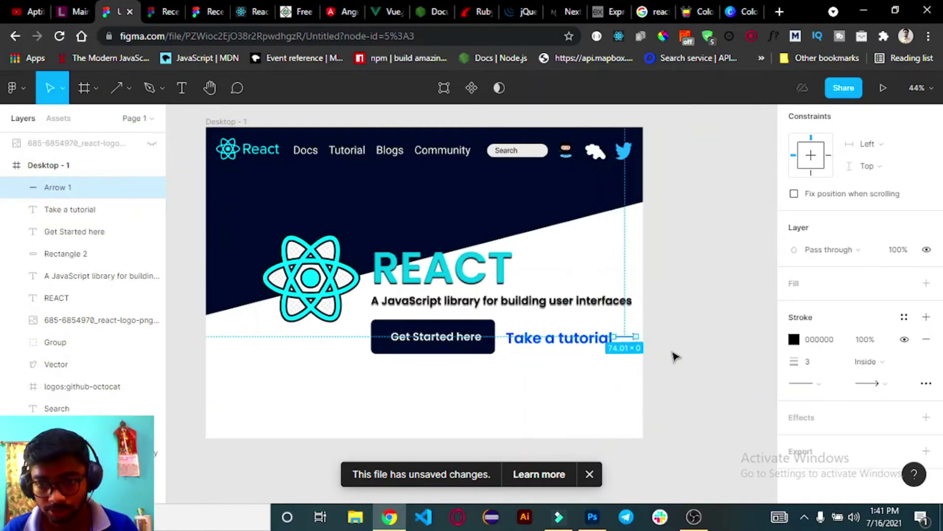
{"action": "left_click", "coordinate": [795, 341]}
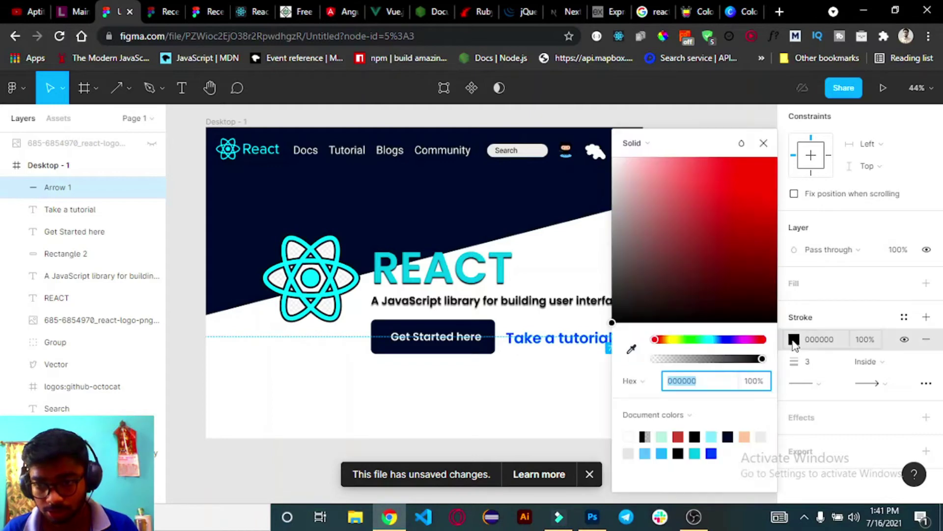
{"action": "left_click", "coordinate": [560, 338]}
{"action": "left_click", "coordinate": [811, 457]}
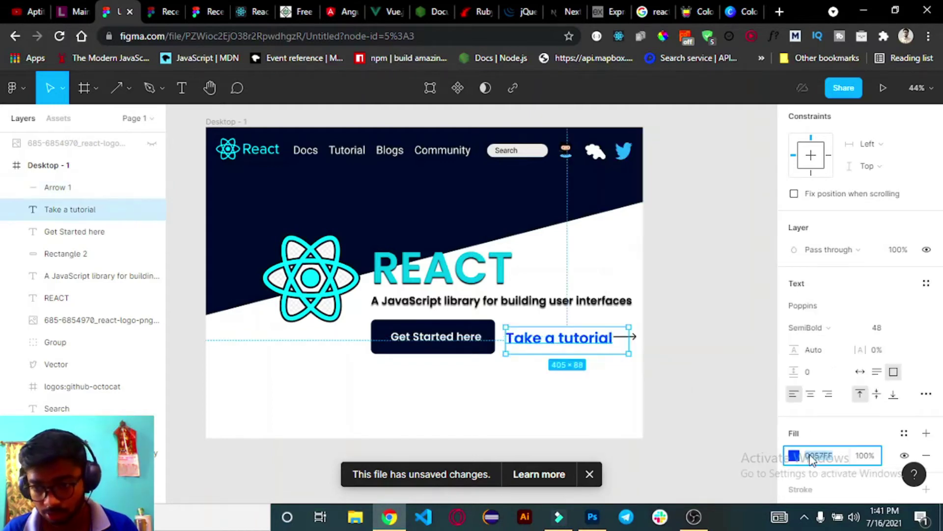
{"action": "left_click", "coordinate": [633, 337]}
{"action": "left_click", "coordinate": [816, 340]}
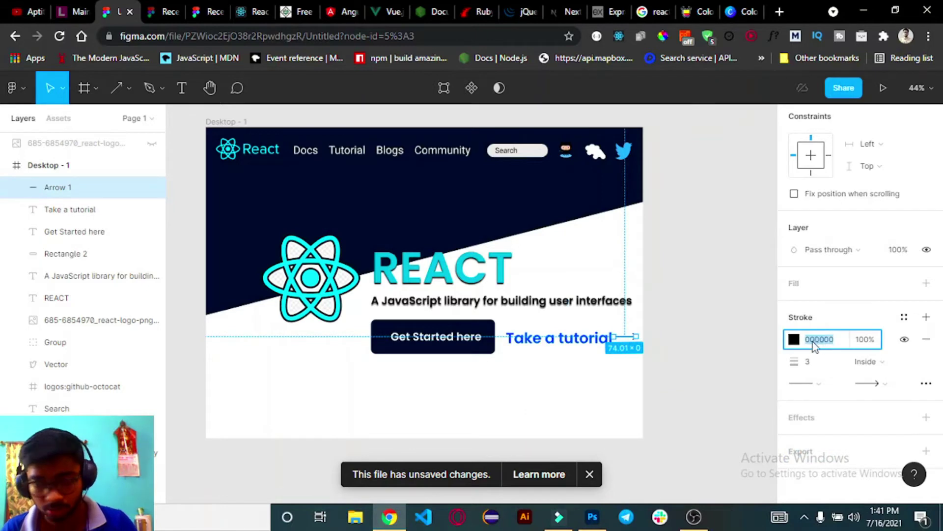
{"action": "left_click", "coordinate": [727, 361]}
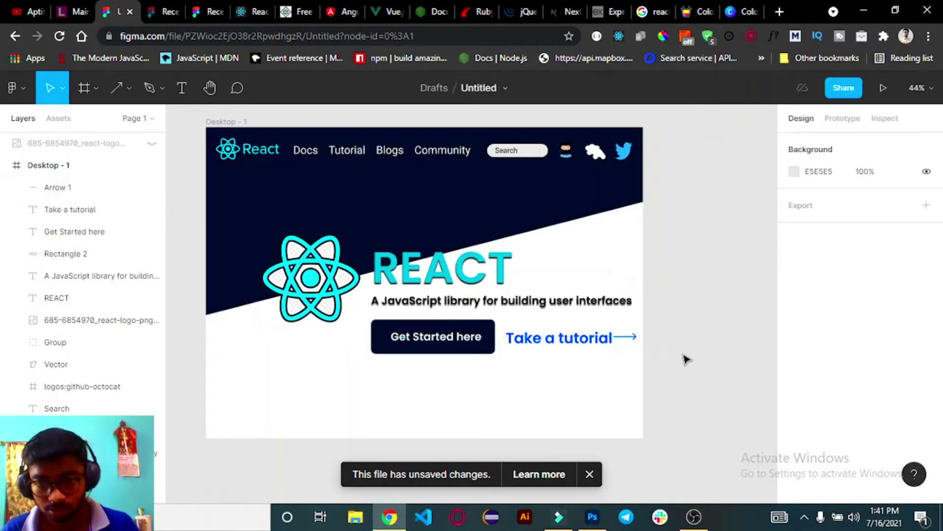
- Add another stroke to the arrow and shorten it
{"action": "left_click", "coordinate": [628, 338]}
{"action": "scroll", "coordinate": [860, 344], "scroll_direction": "down", "scroll_amount": 3}
{"action": "left_click", "coordinate": [926, 311]}
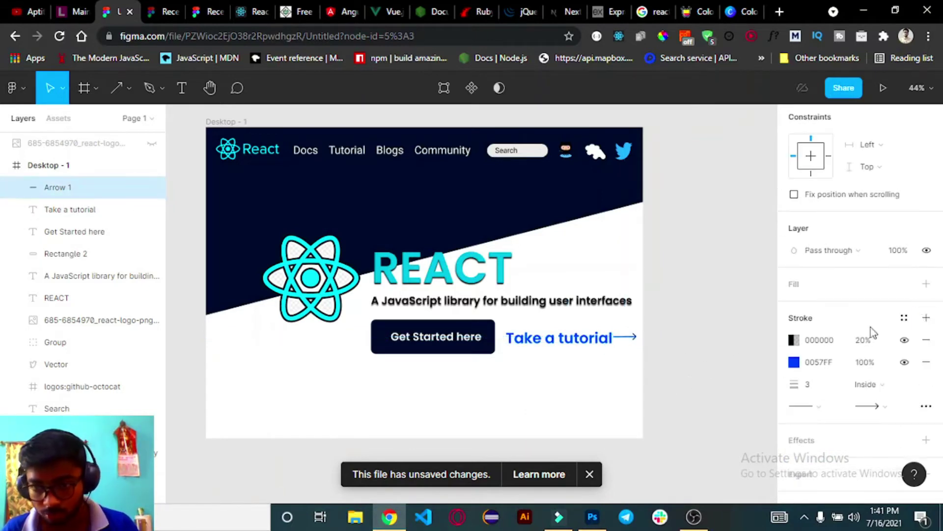
{"action": "left_click", "coordinate": [678, 354]}
{"action": "left_click", "coordinate": [628, 343]}
{"action": "left_click", "coordinate": [672, 347]}
{"action": "scroll", "coordinate": [672, 347], "scroll_direction": "down", "scroll_amount": 1}
{"action": "left_click", "coordinate": [626, 317]}
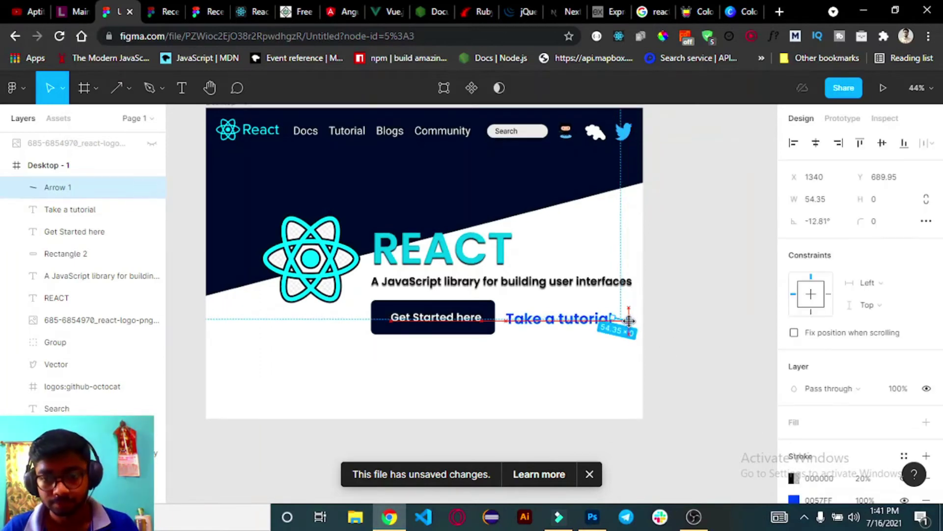
{"action": "left_click_drag", "start_coordinate": [632, 317], "coordinate": [621, 319]}
{"action": "left_click", "coordinate": [550, 373]}
- Move the REACT heading below the logo
{"action": "left_click", "coordinate": [554, 323]}
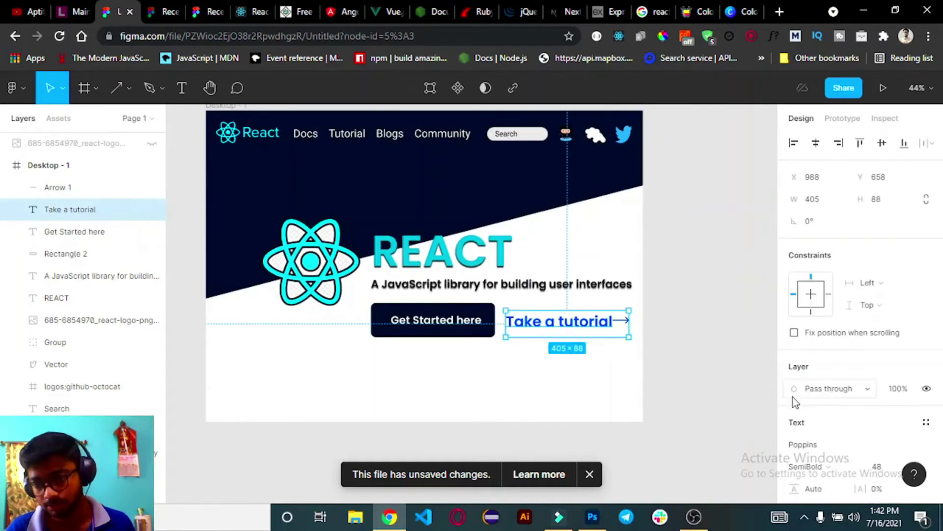
{"action": "left_click", "coordinate": [701, 343]}
{"action": "scroll", "coordinate": [196, 247], "scroll_direction": "down", "scroll_amount": 3}
{"action": "scroll", "coordinate": [339, 271], "scroll_direction": "up", "scroll_amount": 3}
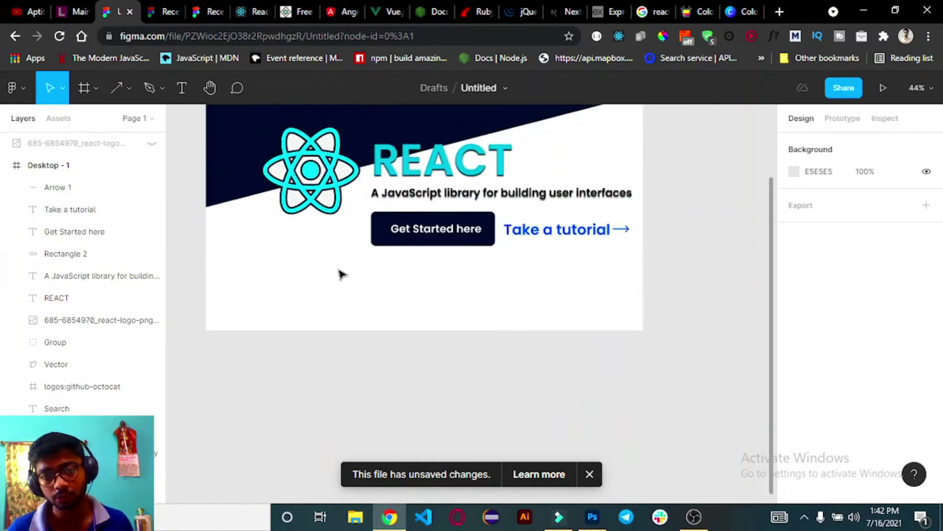
{"action": "scroll", "coordinate": [317, 322], "scroll_direction": "up", "scroll_amount": 1}
{"action": "mouse_move", "coordinate": [442, 308]}
{"action": "left_mouse_down"}
{"action": "mouse_move", "coordinate": [300, 380]}
{"action": "mouse_move", "coordinate": [315, 354]}
{"action": "left_mouse_up"}
{"action": "left_click", "coordinate": [715, 347]}
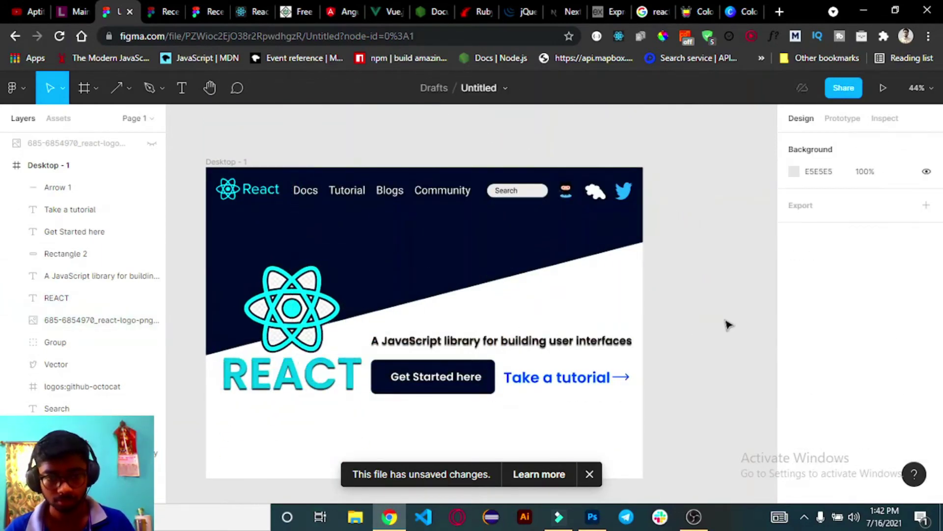
- Change the REACT heading font size, trying 96 before settling on 110
{"action": "scroll", "coordinate": [757, 336], "scroll_direction": "down", "scroll_amount": 1}
{"action": "left_click", "coordinate": [319, 339]}
{"action": "scroll", "coordinate": [901, 417], "scroll_direction": "down", "scroll_amount": 2}
{"action": "left_click", "coordinate": [884, 397]}
{"action": "type", "text": "96"}
{"action": "key", "text": "Return"}
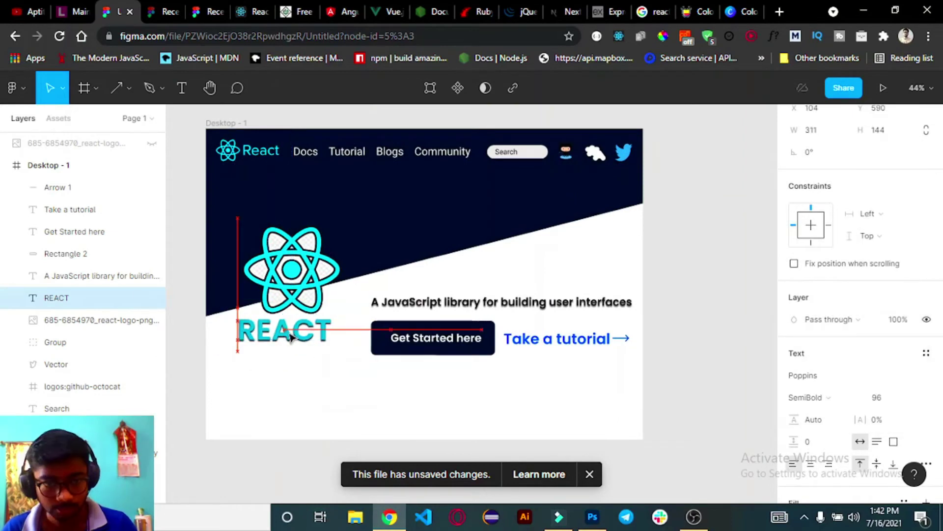
{"action": "type", "text": "110"}
{"action": "key", "text": "Return"}
- Reposition the REACT heading beside the logo and shift the subtitle and button up-left
{"action": "scroll", "coordinate": [663, 318], "scroll_direction": "down", "scroll_amount": 1}
{"action": "mouse_move", "coordinate": [295, 281]}
{"action": "left_mouse_down"}
{"action": "mouse_move", "coordinate": [524, 226]}
{"action": "mouse_move", "coordinate": [514, 210]}
{"action": "mouse_move", "coordinate": [432, 234]}
{"action": "left_mouse_up"}
{"action": "scroll", "coordinate": [525, 226], "scroll_direction": "up", "scroll_amount": 2}
{"action": "scroll", "coordinate": [674, 331], "scroll_direction": "up", "scroll_amount": 1}
{"action": "left_click", "coordinate": [673, 331]}
{"action": "scroll", "coordinate": [674, 331], "scroll_direction": "down", "scroll_amount": 2}
{"action": "left_click_drag", "start_coordinate": [413, 268], "coordinate": [409, 259]}
{"action": "left_click_drag", "start_coordinate": [427, 315], "coordinate": [424, 306]}
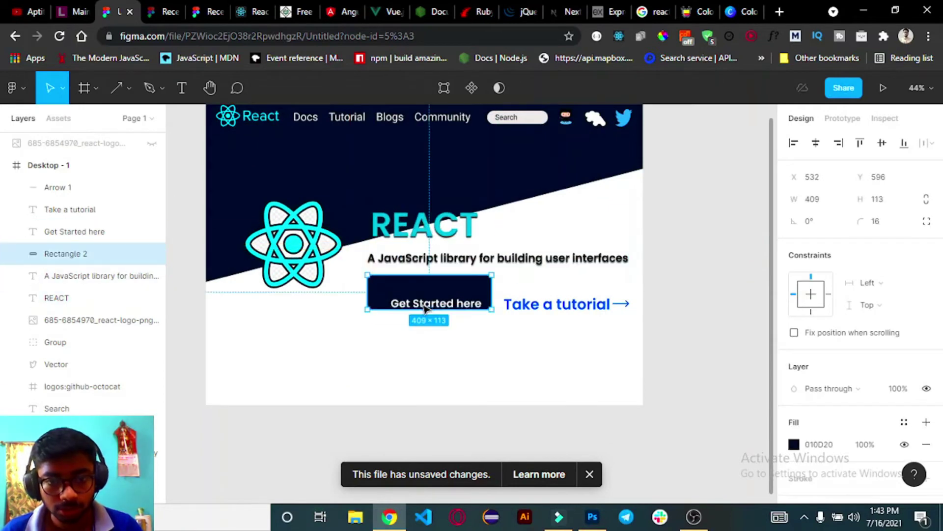
{"action": "left_click", "coordinate": [426, 299]}
- Raise the 'Take a tutorial' text slightly and move the arrow next to it
{"action": "scroll", "coordinate": [644, 262], "scroll_direction": "down", "scroll_amount": 3}
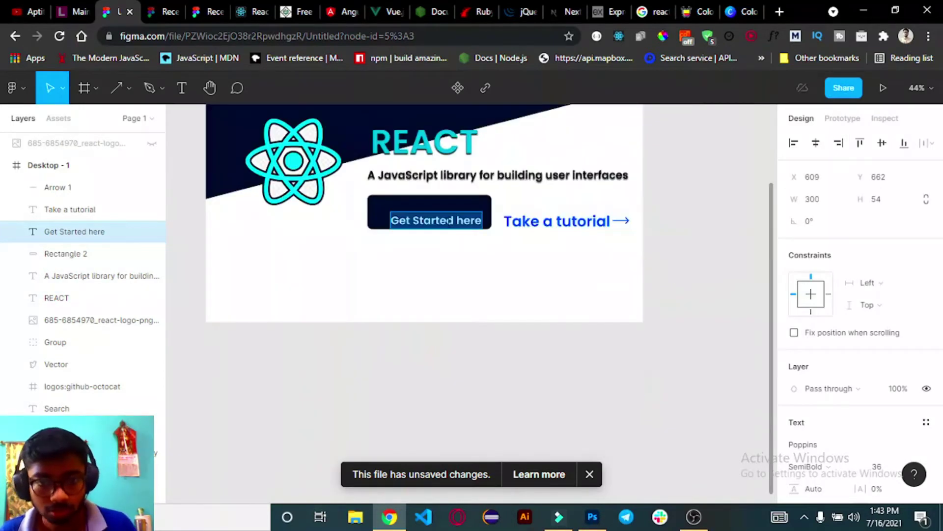
{"action": "left_click", "coordinate": [565, 221]}
{"action": "left_click_drag", "start_coordinate": [566, 221], "coordinate": [565, 212]}
{"action": "scroll", "coordinate": [422, 246], "scroll_direction": "up", "scroll_amount": 2}
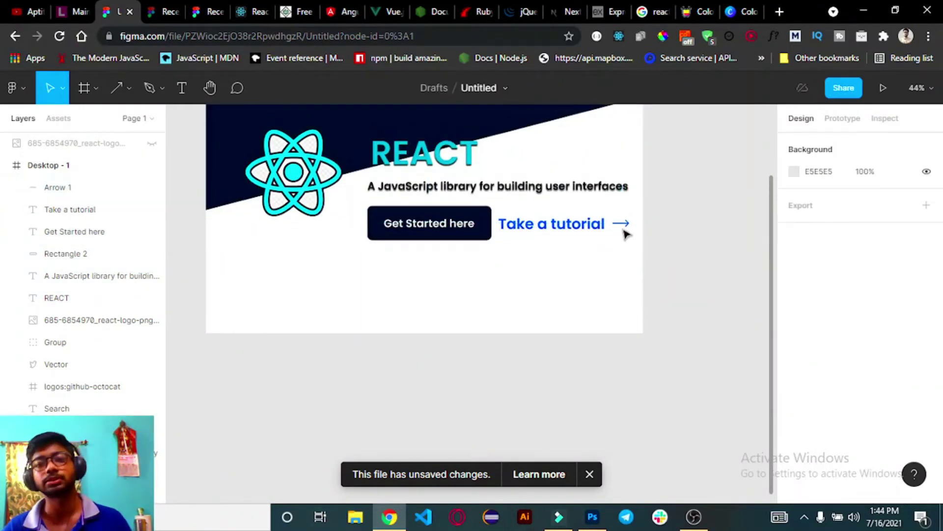
{"action": "left_click", "coordinate": [619, 278]}
{"action": "left_click_drag", "start_coordinate": [619, 276], "coordinate": [591, 274]}
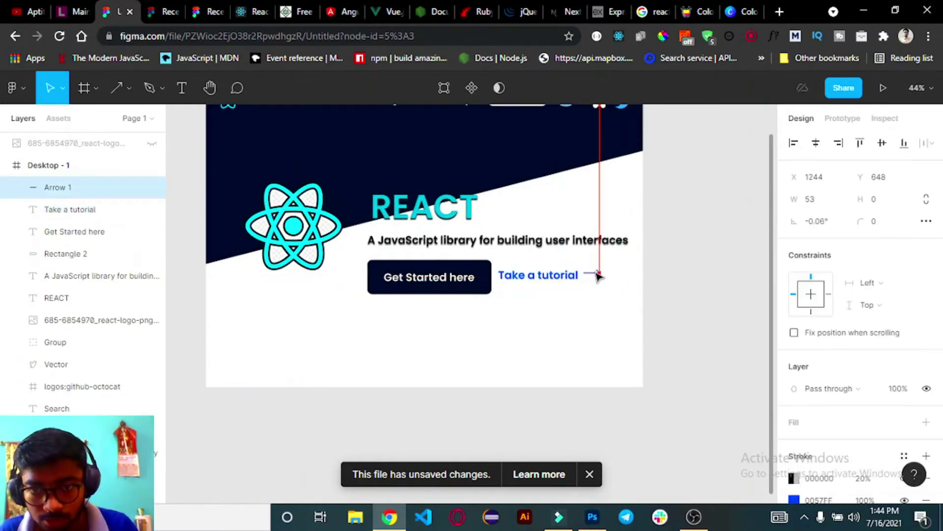
{"action": "left_click", "coordinate": [555, 345]}
- Review the reactjs.org Declarative section, then return to the Figma design
{"action": "scroll", "coordinate": [555, 345], "scroll_direction": "up", "scroll_amount": 1}
{"action": "left_click", "coordinate": [251, 12]}
{"action": "left_click_drag", "start_coordinate": [83, 231], "coordinate": [267, 411]}
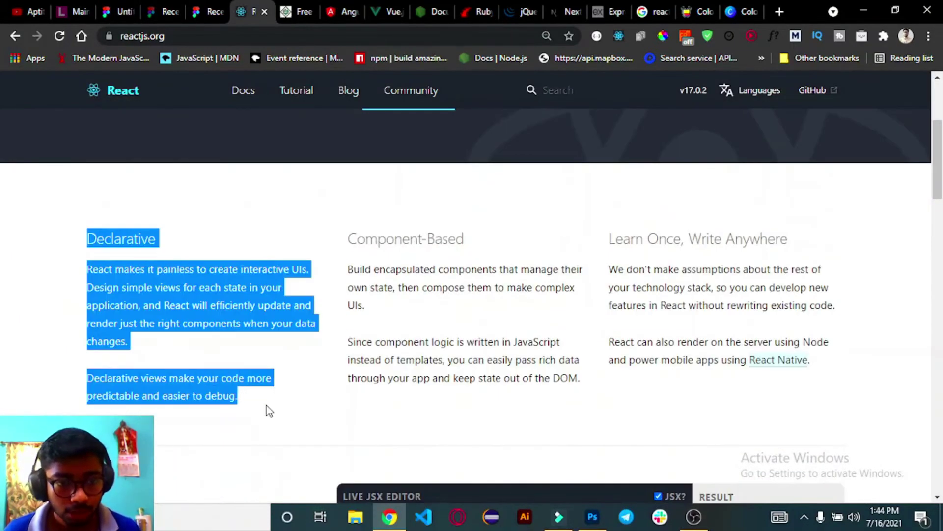
{"action": "left_click", "coordinate": [268, 411]}
{"action": "scroll", "coordinate": [335, 286], "scroll_direction": "down", "scroll_amount": 3}
{"action": "left_click", "coordinate": [119, 11]}
{"action": "scroll", "coordinate": [344, 405], "scroll_direction": "down", "scroll_amount": 3}
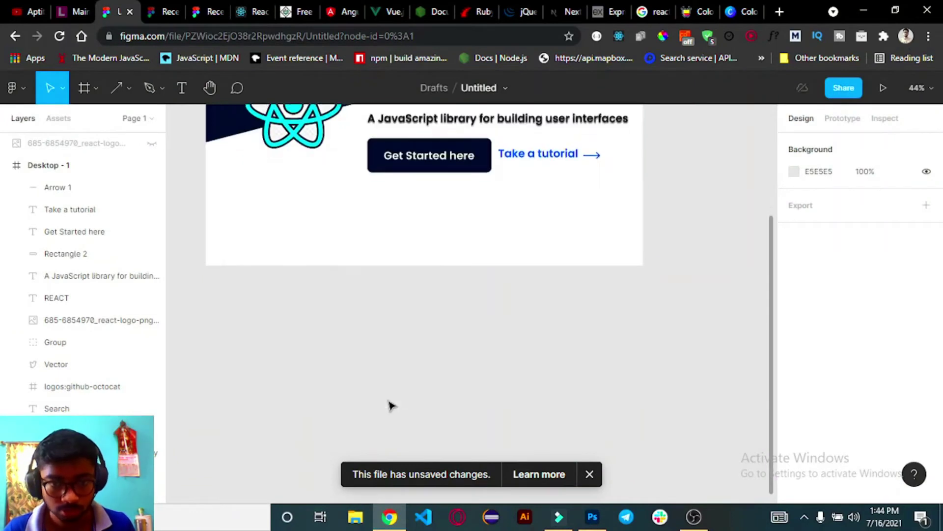
{"action": "scroll", "coordinate": [443, 354], "scroll_direction": "up", "scroll_amount": 3}
- Move the Get Started rectangle left and nudge the REACT heading and tagline up
{"action": "left_click", "coordinate": [503, 311]}
{"action": "mouse_move", "coordinate": [502, 311]}
{"action": "left_mouse_down"}
{"action": "mouse_move", "coordinate": [506, 381]}
{"action": "mouse_move", "coordinate": [323, 301]}
{"action": "left_mouse_up"}
{"action": "scroll", "coordinate": [323, 302], "scroll_direction": "up", "scroll_amount": 2}
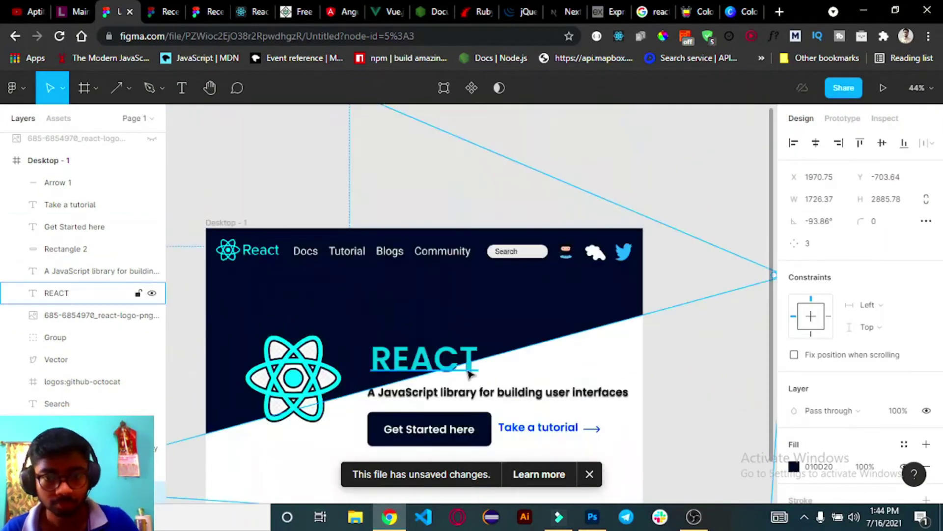
{"action": "key", "text": "Escape"}
{"action": "left_click", "coordinate": [432, 307]}
{"action": "left_click", "coordinate": [669, 351]}
{"action": "scroll", "coordinate": [670, 352], "scroll_direction": "down", "scroll_amount": 2}
{"action": "left_click_drag", "start_coordinate": [432, 234], "coordinate": [416, 221]}
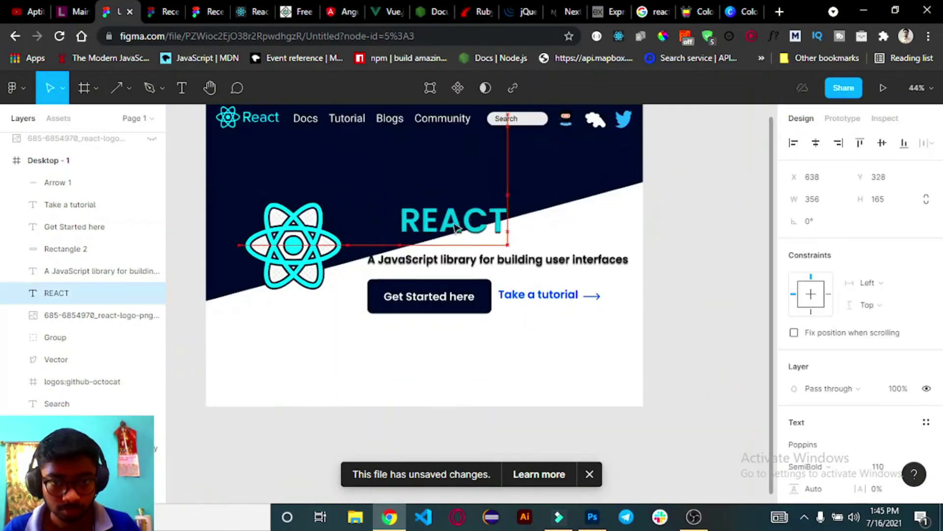
{"action": "left_click_drag", "start_coordinate": [418, 273], "coordinate": [419, 268]}
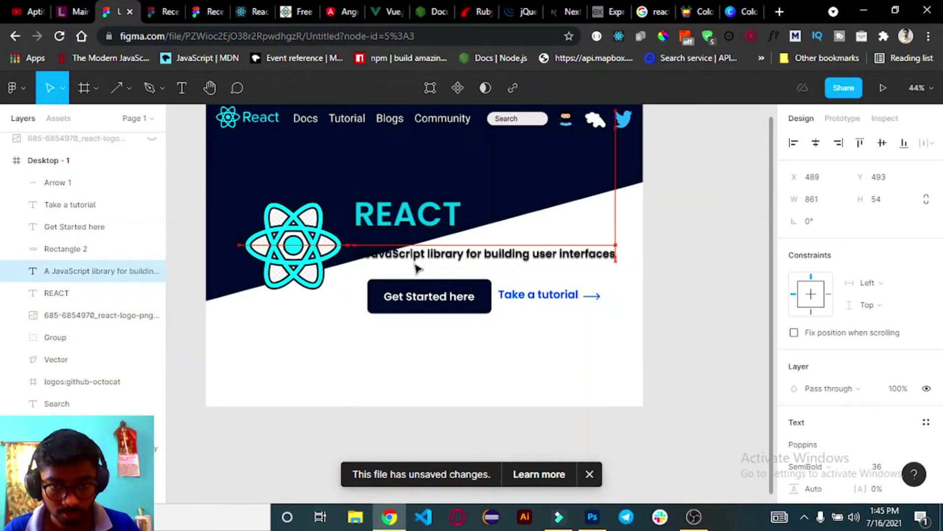
{"action": "left_click", "coordinate": [629, 225]}
- After comparing the Angular and reactjs.org sites, lift REACT higher with the tagline beneath
{"action": "left_click", "coordinate": [336, 15]}
{"action": "left_click", "coordinate": [251, 12]}
{"action": "left_click", "coordinate": [344, 11]}
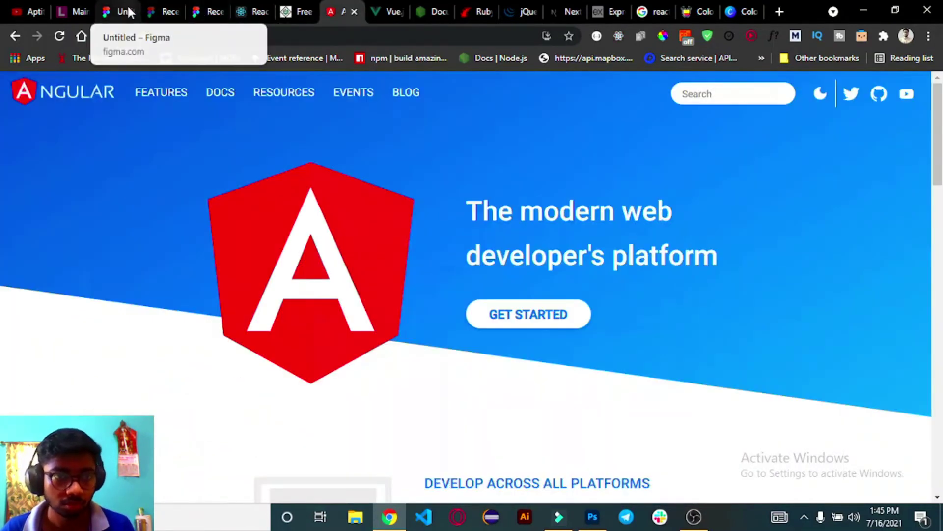
{"action": "left_click", "coordinate": [118, 11]}
{"action": "left_click", "coordinate": [303, 241]}
{"action": "left_click_drag", "start_coordinate": [407, 214], "coordinate": [430, 169]}
{"action": "left_click", "coordinate": [491, 253]}
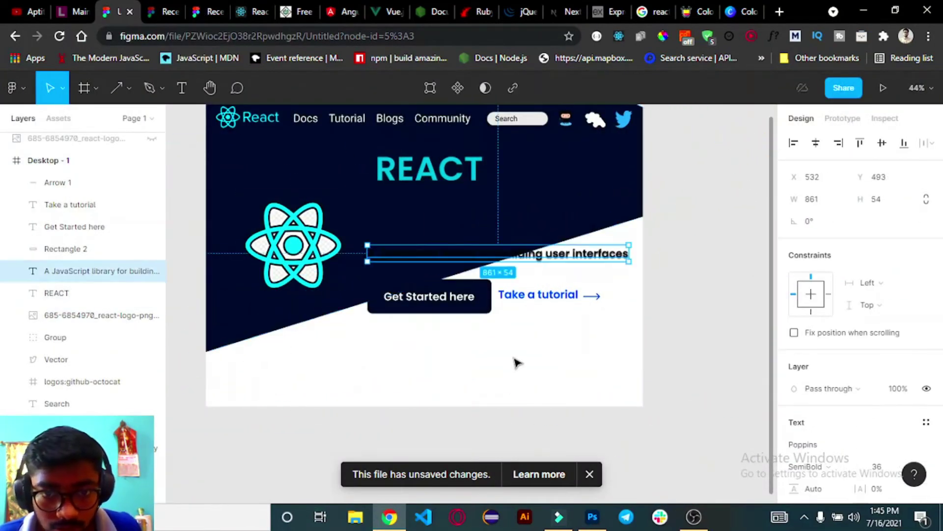
{"action": "left_click_drag", "start_coordinate": [538, 250], "coordinate": [538, 201]}
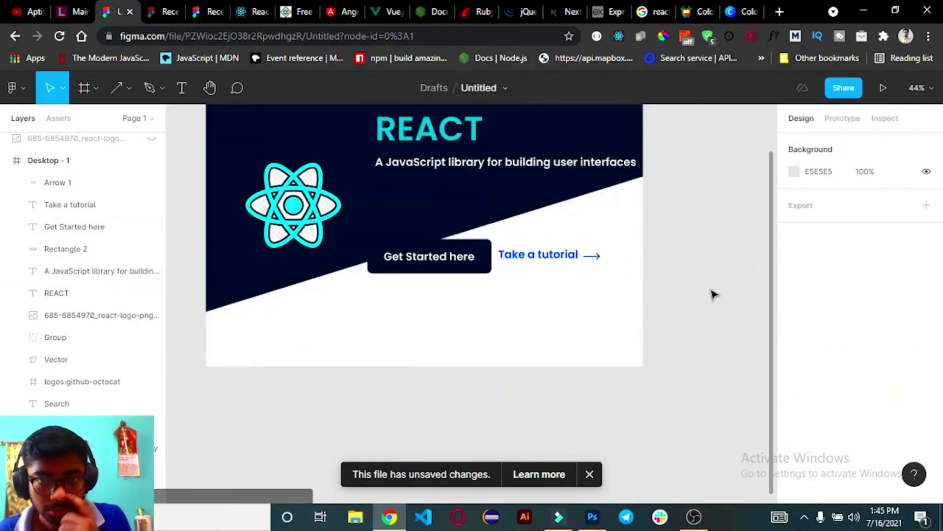
- Move the Get Started button rectangle up and change its fill to bright blue 0788FF
{"action": "left_click", "coordinate": [428, 276]}
{"action": "left_click_drag", "start_coordinate": [427, 275], "coordinate": [472, 221]}
{"action": "left_click", "coordinate": [794, 444]}
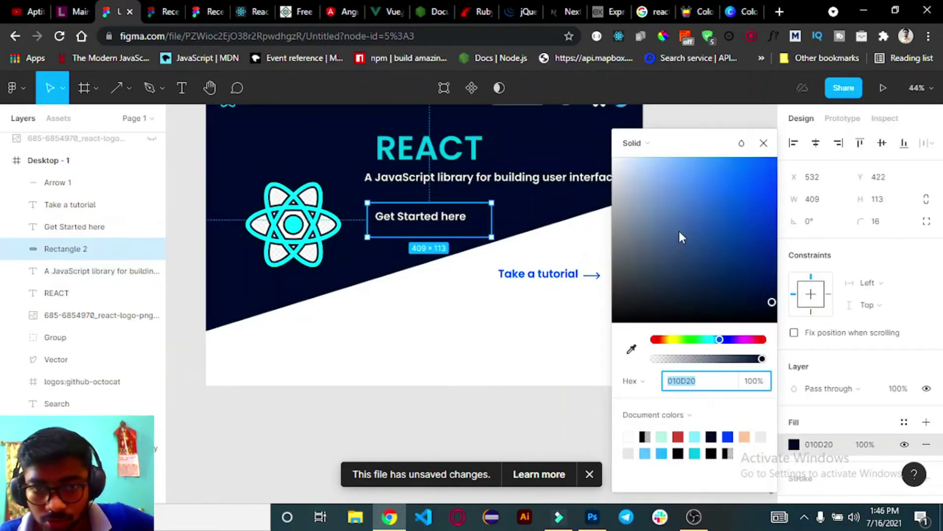
{"action": "mouse_move", "coordinate": [678, 236]}
{"action": "left_mouse_down"}
{"action": "mouse_move", "coordinate": [793, 151]}
{"action": "mouse_move", "coordinate": [777, 216]}
{"action": "left_mouse_up"}
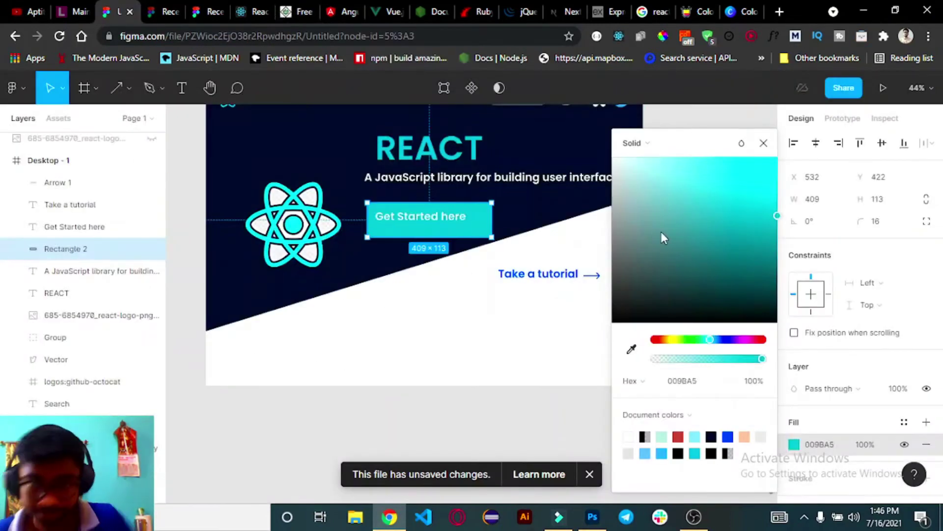
{"action": "left_click_drag", "start_coordinate": [661, 238], "coordinate": [777, 157]}
{"action": "left_click_drag", "start_coordinate": [710, 339], "coordinate": [755, 339]}
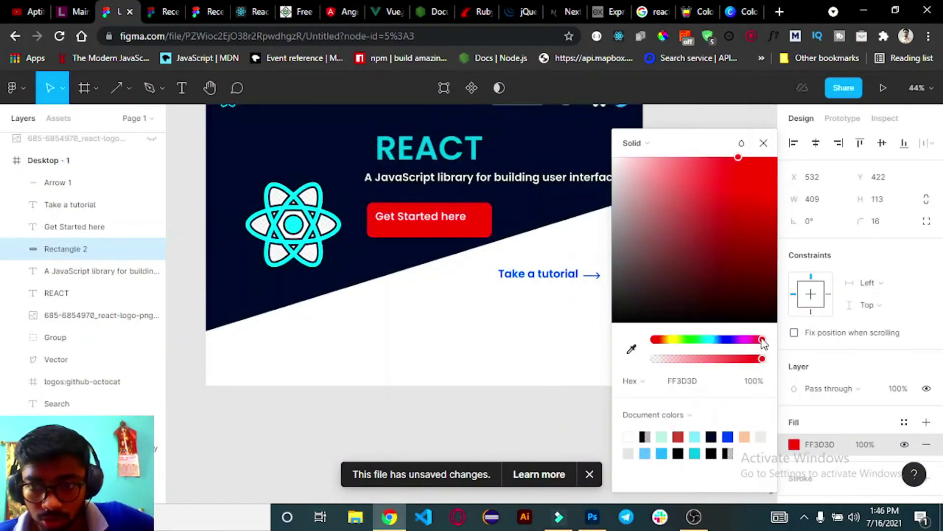
{"action": "scroll", "coordinate": [553, 347], "scroll_direction": "up", "scroll_amount": 2}
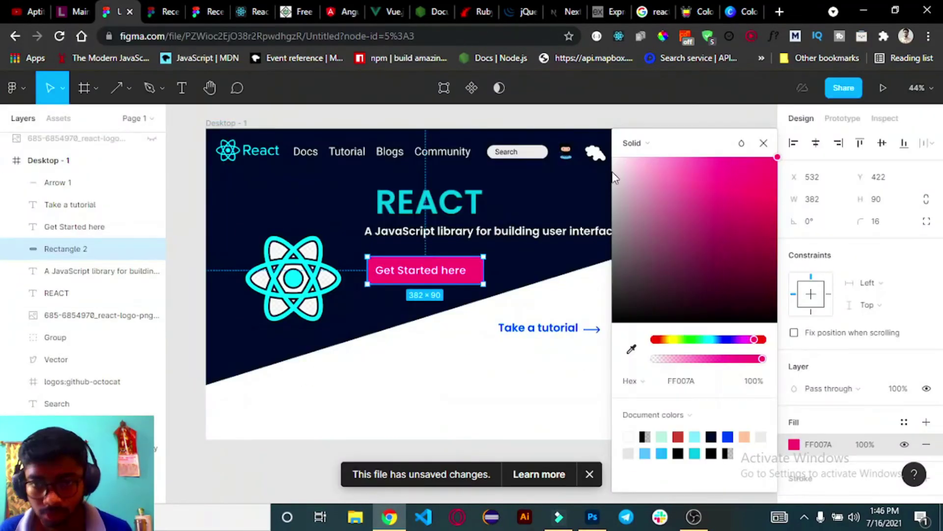
{"action": "left_click_drag", "start_coordinate": [636, 215], "coordinate": [769, 168]}
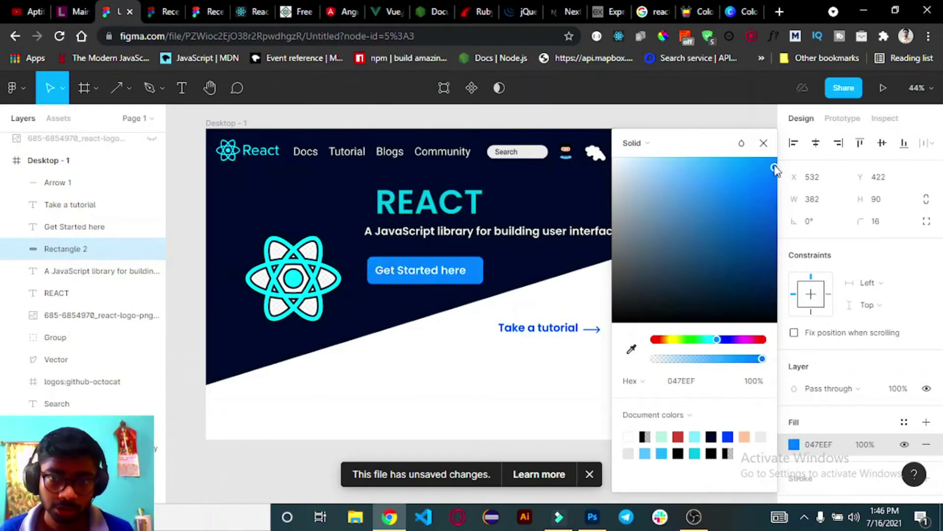
{"action": "key", "text": "Escape"}
{"action": "key", "text": "Escape"}
- Move the Take a tutorial text and its arrow up beside the button
{"action": "left_click_drag", "start_coordinate": [537, 325], "coordinate": [538, 266]}
{"action": "left_click_drag", "start_coordinate": [592, 328], "coordinate": [592, 269]}
{"action": "left_click", "coordinate": [442, 341]}
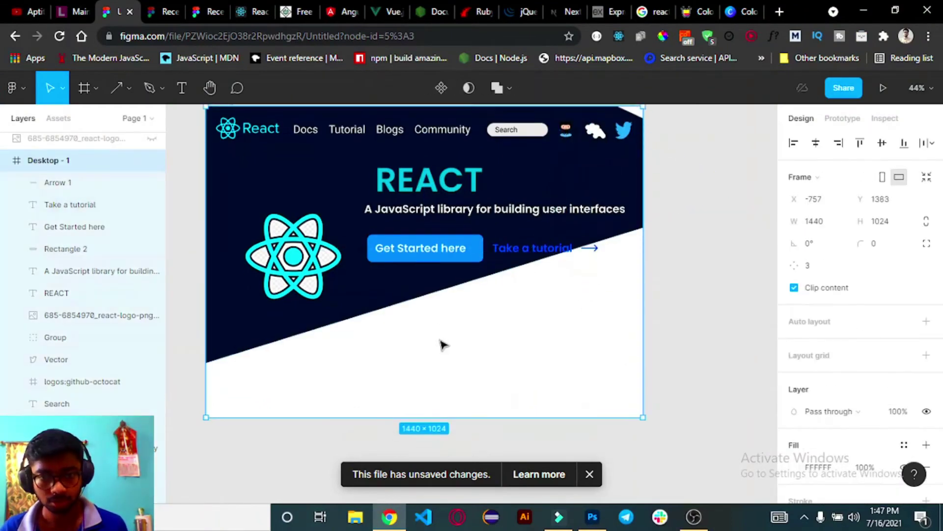
{"action": "scroll", "coordinate": [529, 321], "scroll_direction": "down", "scroll_amount": 3}
{"action": "left_click", "coordinate": [528, 321]}
{"action": "scroll", "coordinate": [505, 352], "scroll_direction": "up", "scroll_amount": 3}
- Make the Take a tutorial text fill and the arrow stroke white
{"action": "left_click", "coordinate": [550, 255]}
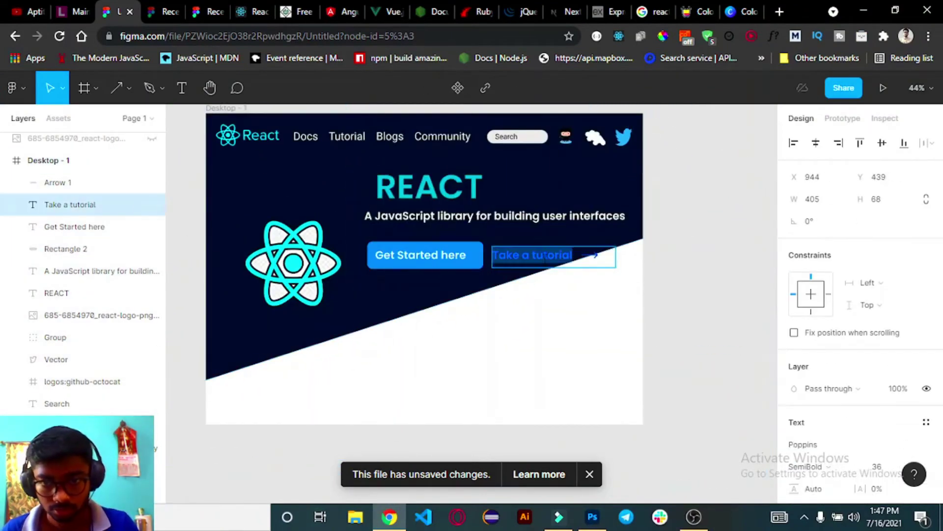
{"action": "left_click", "coordinate": [794, 387]}
{"action": "left_click", "coordinate": [664, 169]}
{"action": "key", "text": "Escape"}
{"action": "left_click", "coordinate": [590, 254]}
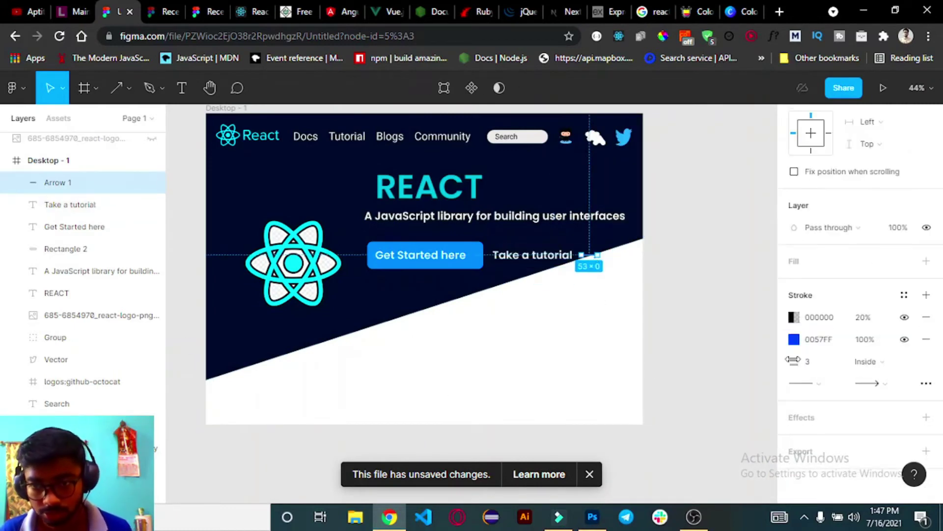
{"action": "left_click", "coordinate": [794, 339]}
{"action": "left_click", "coordinate": [613, 158]}
{"action": "left_click", "coordinate": [589, 261]}
{"action": "key", "text": "Escape"}
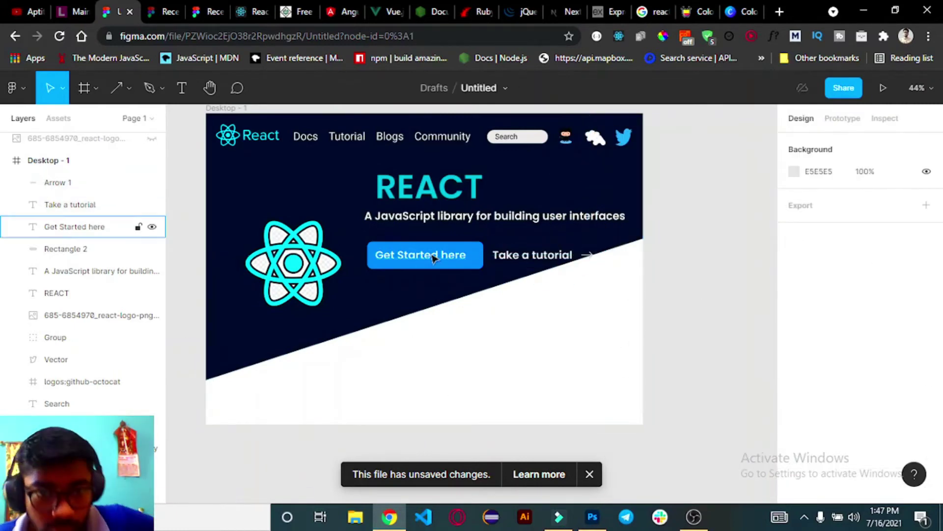
- Line up the blue button, Get Started label, tutorial link and arrow in one row
{"action": "left_click_drag", "start_coordinate": [428, 254], "coordinate": [406, 258]}
{"action": "left_click_drag", "start_coordinate": [410, 290], "coordinate": [420, 254]}
{"action": "left_click_drag", "start_coordinate": [532, 255], "coordinate": [521, 254]}
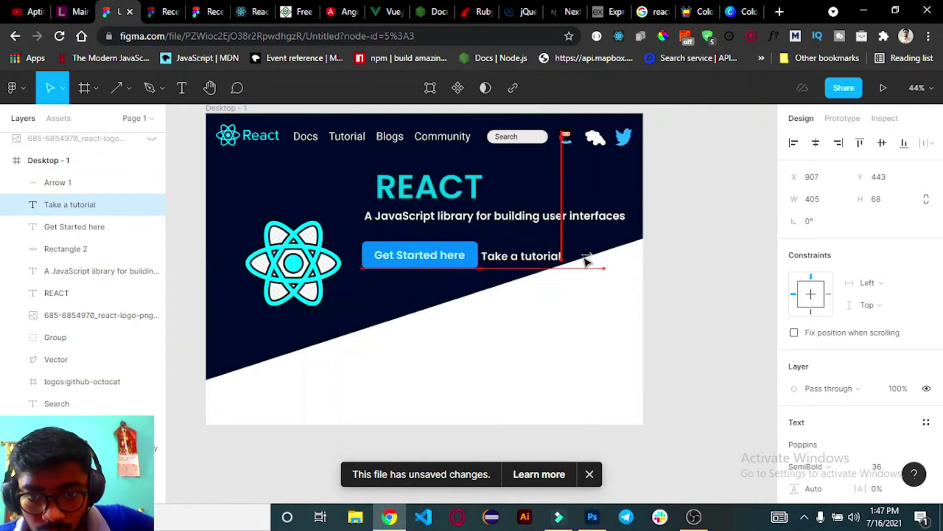
{"action": "left_click", "coordinate": [596, 258]}
{"action": "left_click_drag", "start_coordinate": [596, 258], "coordinate": [578, 255]}
{"action": "left_click", "coordinate": [676, 287]}
{"action": "left_click", "coordinate": [436, 255]}
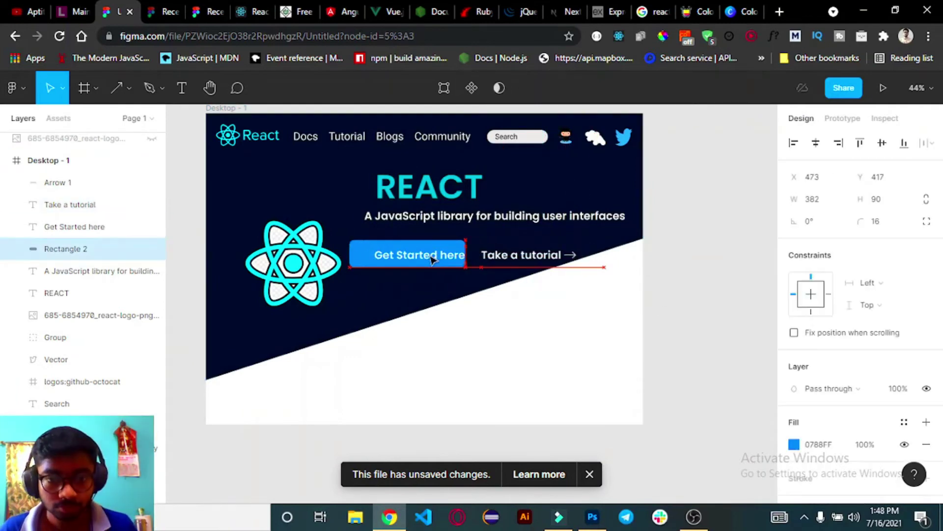
{"action": "left_click", "coordinate": [646, 299]}
{"action": "left_click", "coordinate": [319, 325]}
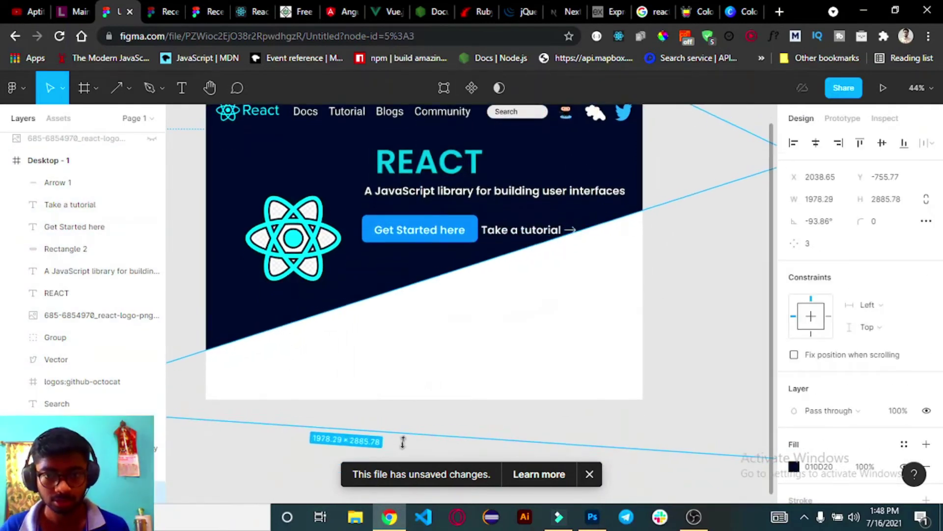
- Rotate the navy triangle to start changing the background's diagonal angle
{"action": "scroll", "coordinate": [540, 197], "scroll_direction": "up", "scroll_amount": 3}
{"action": "scroll", "coordinate": [541, 197], "scroll_direction": "down", "scroll_amount": 5}
{"action": "mouse_move", "coordinate": [673, 270]}
{"action": "left_mouse_down"}
{"action": "mouse_move", "coordinate": [476, 227]}
{"action": "mouse_move", "coordinate": [628, 285]}
{"action": "left_mouse_up"}
{"action": "left_click", "coordinate": [533, 267]}
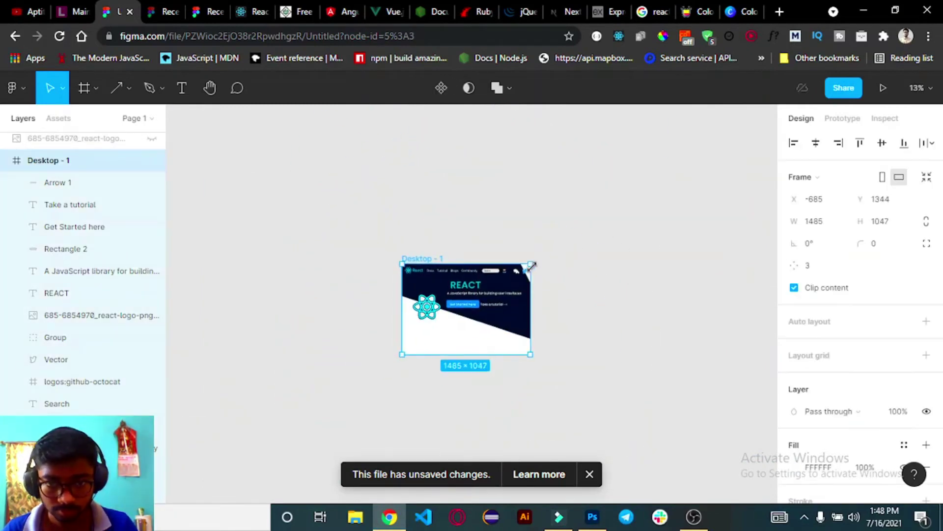
{"action": "left_click", "coordinate": [572, 238]}
{"action": "left_click", "coordinate": [645, 257]}
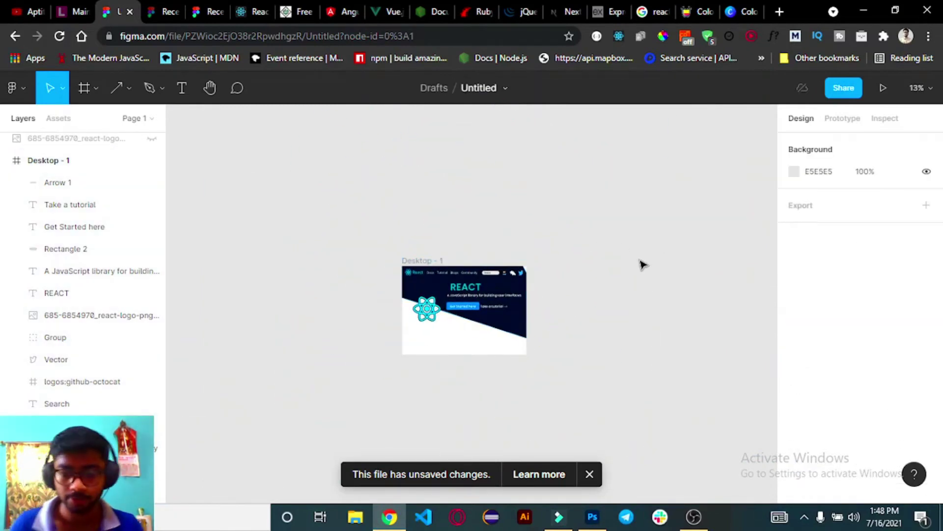
- Rotate the navy triangle further so its diagonal slopes down to the right under the hero content
{"action": "key", "text": "shift+1"}
{"action": "left_click", "coordinate": [671, 133]}
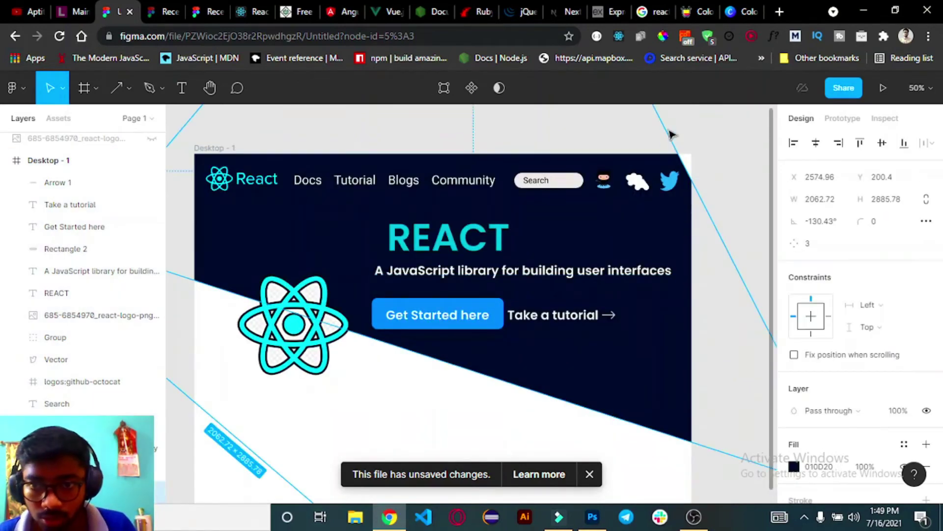
{"action": "scroll", "coordinate": [698, 223], "scroll_direction": "up", "scroll_amount": 5}
{"action": "scroll", "coordinate": [698, 223], "scroll_direction": "down", "scroll_amount": 5}
{"action": "left_click", "coordinate": [306, 274]}
{"action": "left_click", "coordinate": [685, 432]}
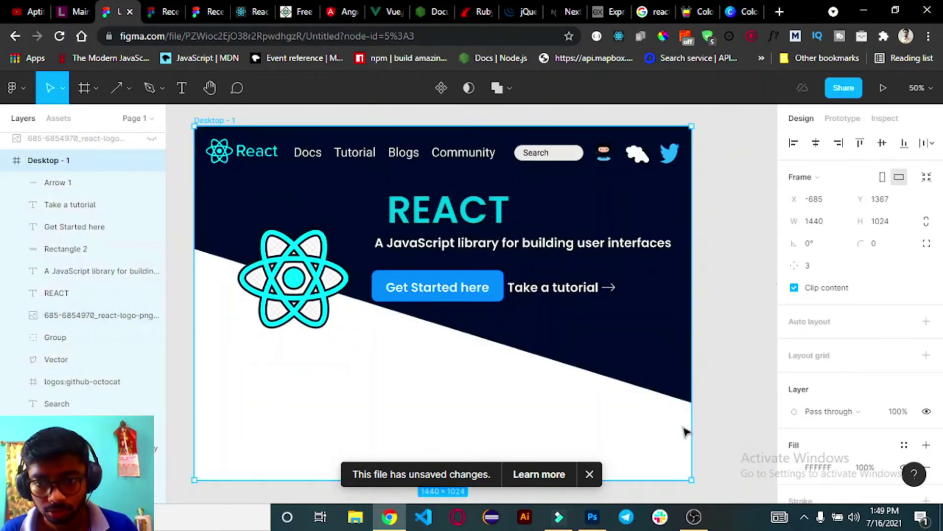
{"action": "scroll", "coordinate": [430, 415], "scroll_direction": "up", "scroll_amount": 5}
{"action": "scroll", "coordinate": [602, 236], "scroll_direction": "down", "scroll_amount": 5}
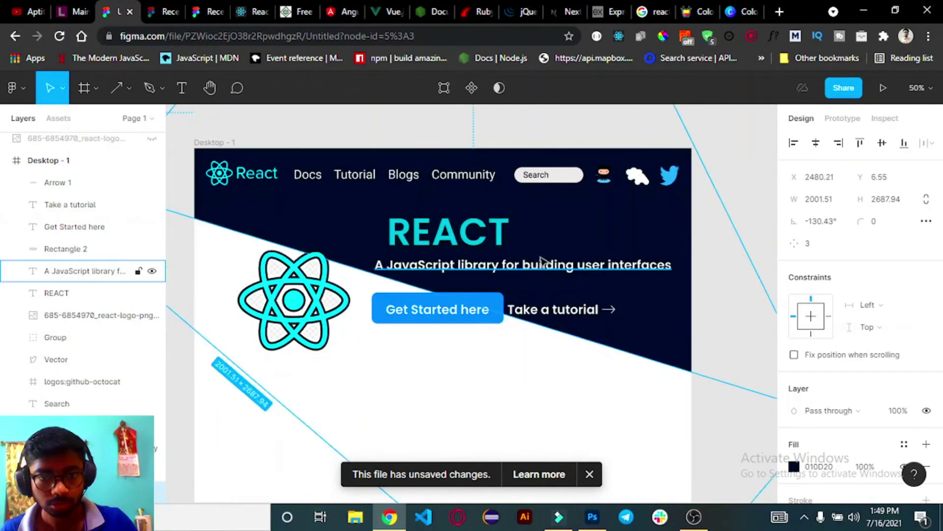
{"action": "left_click", "coordinate": [718, 349]}
{"action": "left_click", "coordinate": [544, 354]}
{"action": "scroll", "coordinate": [511, 378], "scroll_direction": "down", "scroll_amount": 5}
{"action": "key", "text": "shift+1"}
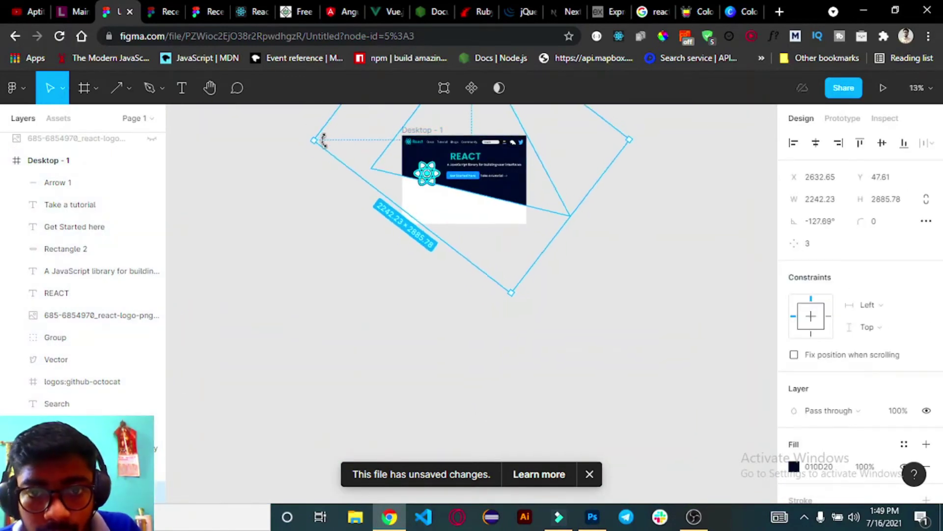
{"action": "left_click_drag", "start_coordinate": [398, 217], "coordinate": [320, 141]}
{"action": "key", "text": "Escape"}
- Nudge the React logo slightly down-left and zoom back in on the design
{"action": "left_click_drag", "start_coordinate": [427, 182], "coordinate": [424, 189]}
{"action": "left_click", "coordinate": [603, 227]}
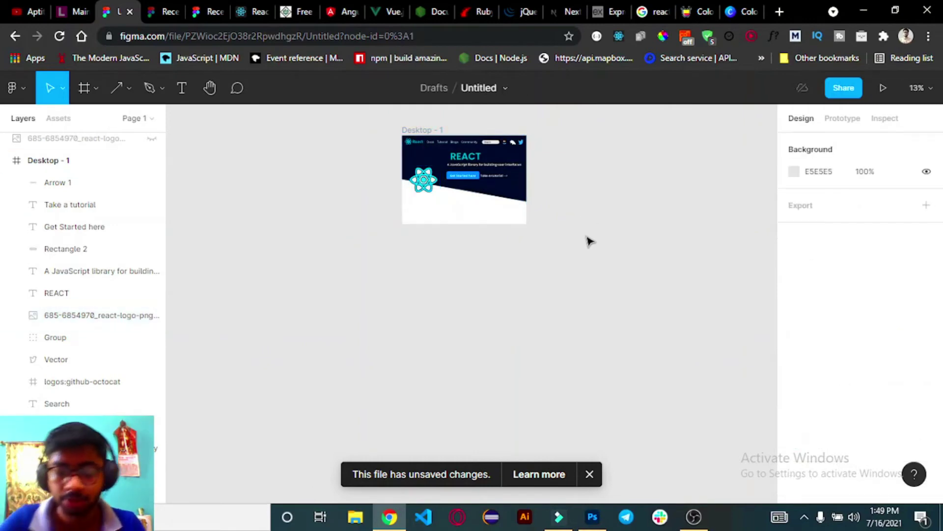
{"action": "key", "text": "shift+equal"}
{"action": "scroll", "coordinate": [597, 277], "scroll_direction": "up", "scroll_amount": 3}
{"action": "scroll", "coordinate": [643, 310], "scroll_direction": "up", "scroll_amount": 3}
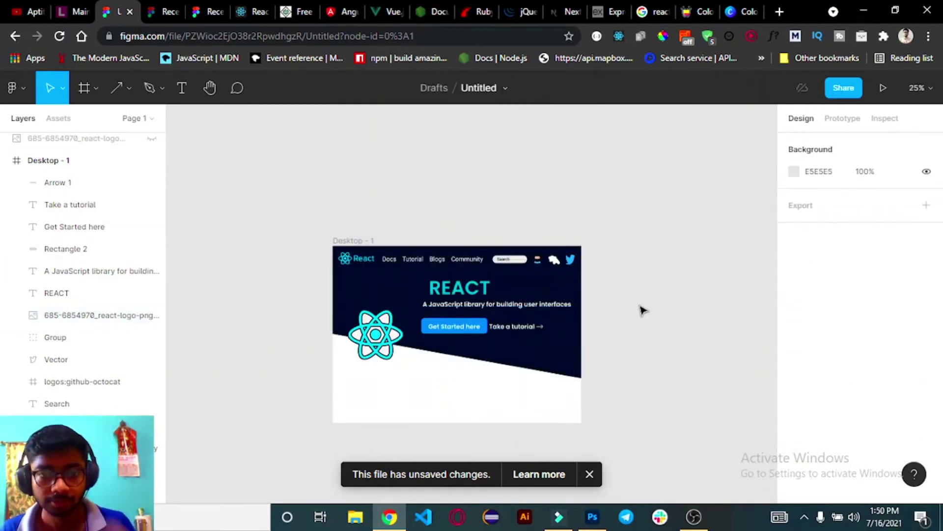
{"action": "scroll", "coordinate": [629, 321], "scroll_direction": "down", "scroll_amount": 1}
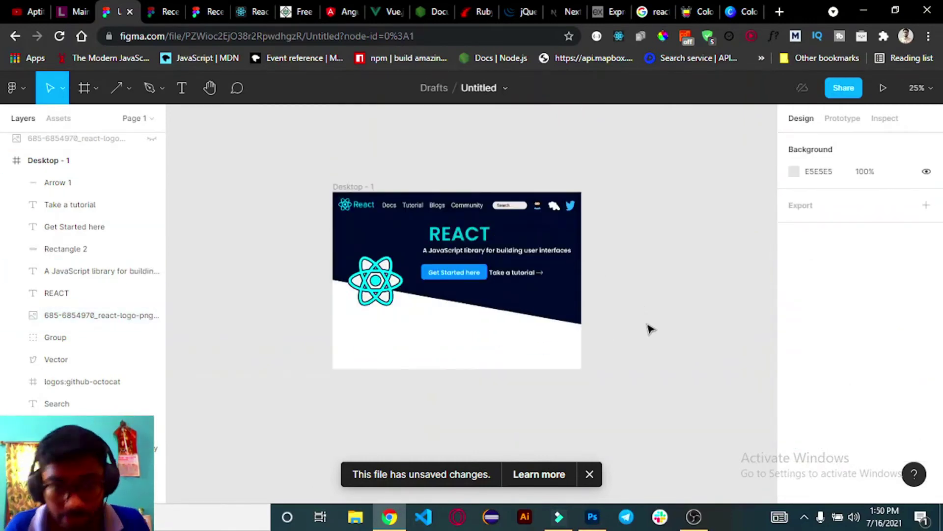
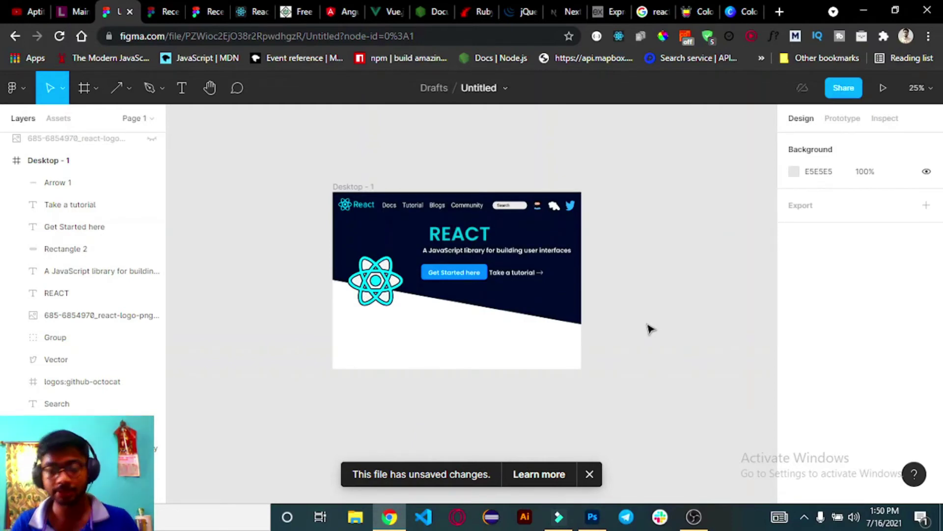
- Zoom into the hero mockup and compare it with the React website for reference
{"action": "key", "text": "ctrl+plus"}
{"action": "scroll", "coordinate": [569, 420], "scroll_direction": "up", "scroll_amount": 1}
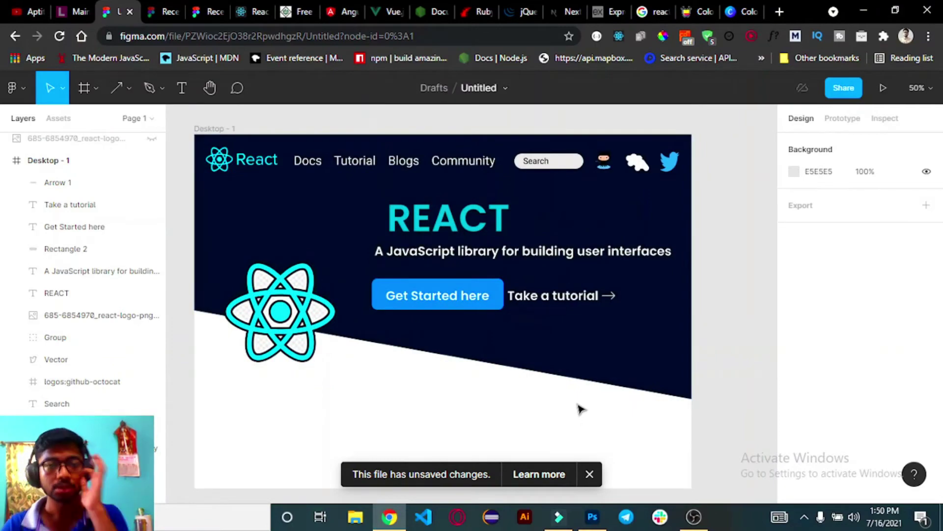
{"action": "scroll", "coordinate": [580, 408], "scroll_direction": "down", "scroll_amount": 1}
{"action": "left_click", "coordinate": [253, 14]}
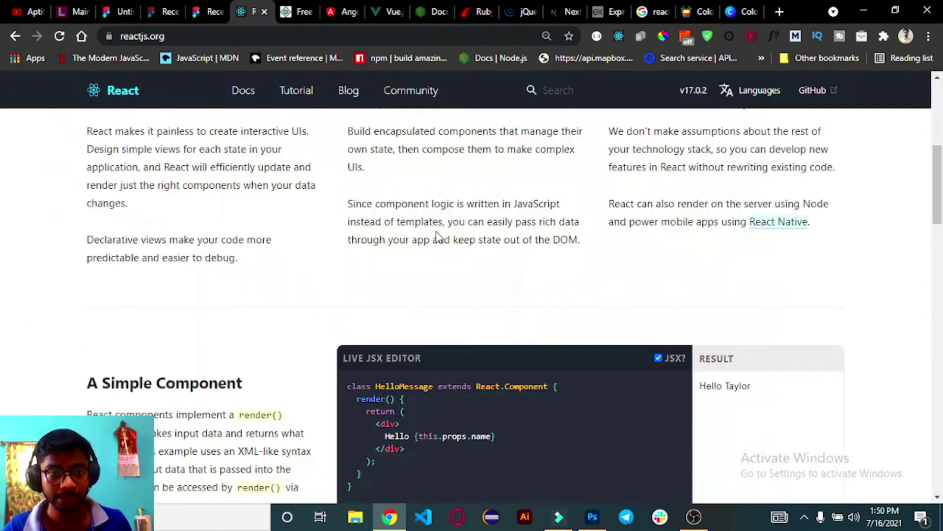
{"action": "scroll", "coordinate": [438, 234], "scroll_direction": "up", "scroll_amount": 3}
{"action": "scroll", "coordinate": [339, 272], "scroll_direction": "up", "scroll_amount": 1}
{"action": "scroll", "coordinate": [354, 290], "scroll_direction": "down", "scroll_amount": 3}
{"action": "left_click_drag", "start_coordinate": [98, 169], "coordinate": [179, 307]}
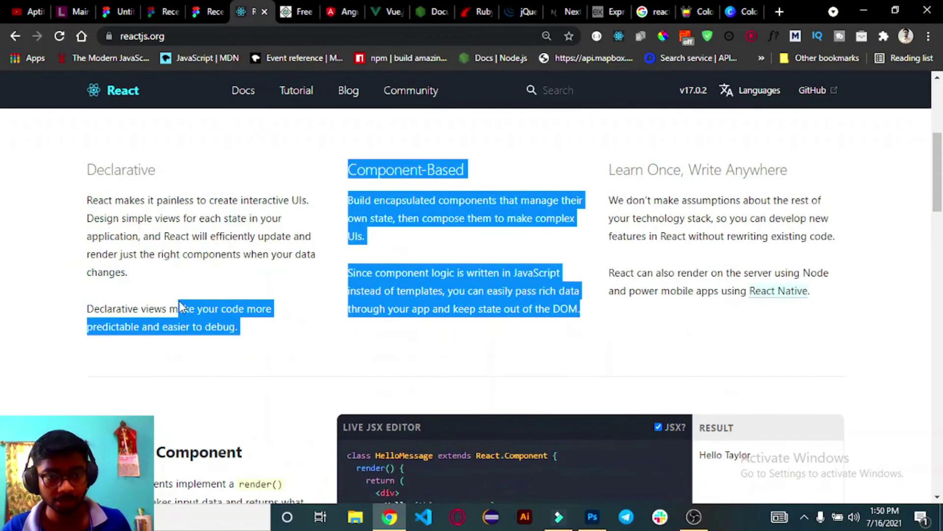
{"action": "left_click", "coordinate": [180, 307]}
{"action": "left_click", "coordinate": [118, 11]}
{"action": "scroll", "coordinate": [417, 374], "scroll_direction": "down", "scroll_amount": 1}
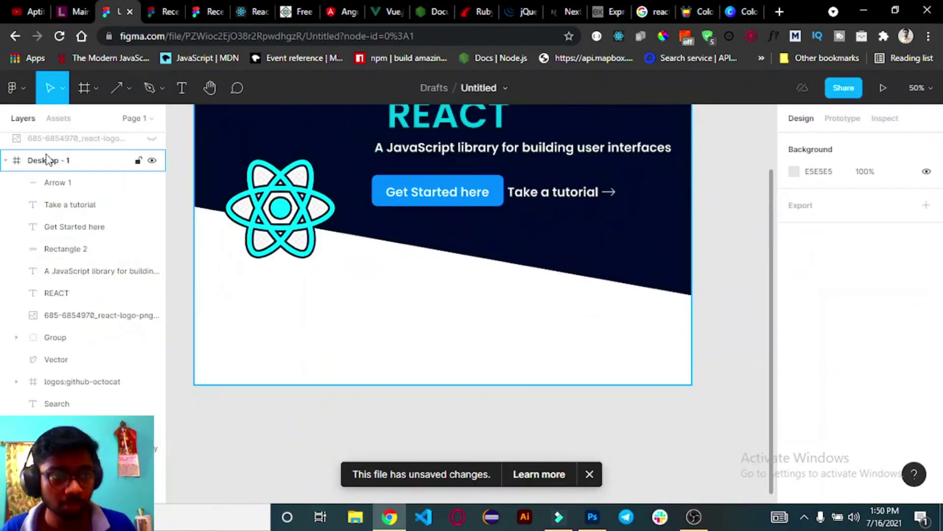
- Add a Desktop 1440×1024 frame and place it right beside Desktop - 1
{"action": "left_click", "coordinate": [95, 85]}
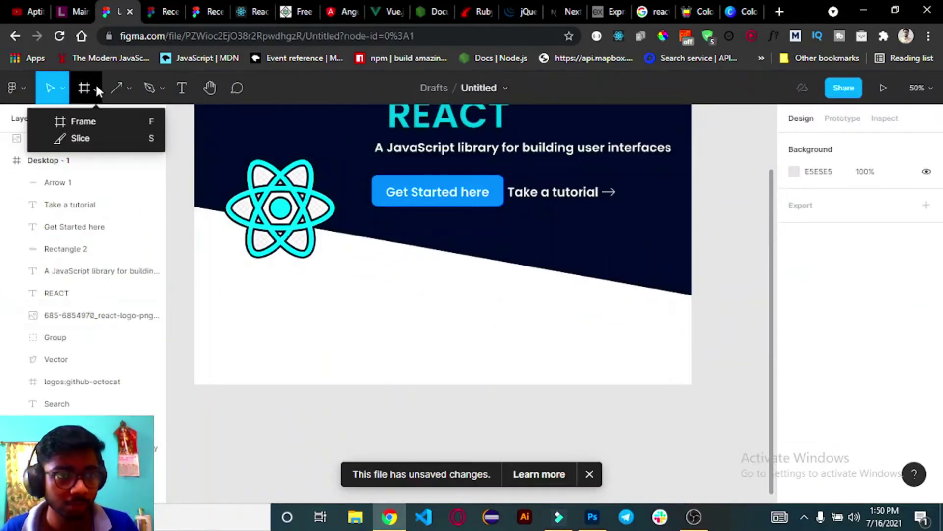
{"action": "left_click", "coordinate": [95, 123]}
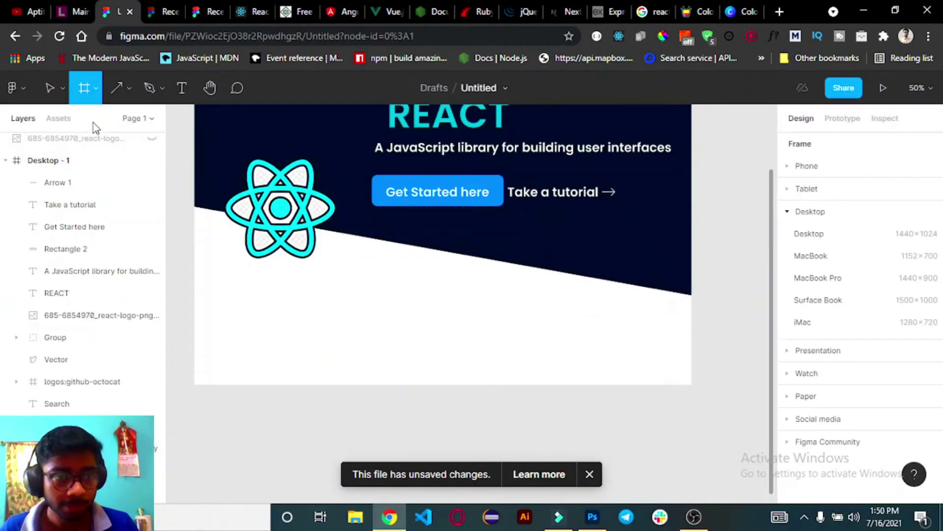
{"action": "left_click", "coordinate": [817, 240]}
{"action": "mouse_move", "coordinate": [557, 247]}
{"action": "left_mouse_down"}
{"action": "mouse_move", "coordinate": [547, 197]}
{"action": "mouse_move", "coordinate": [556, 197]}
{"action": "left_mouse_up"}
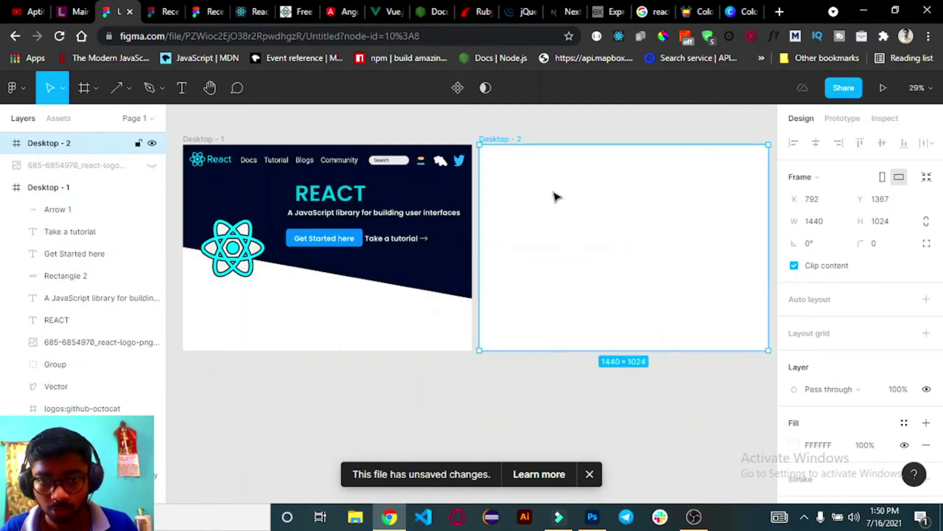
{"action": "left_click", "coordinate": [590, 474]}
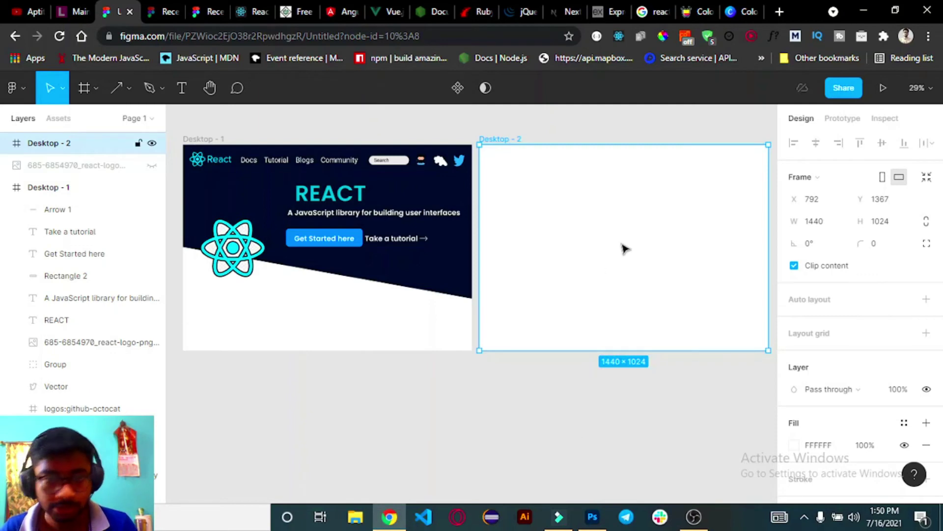
- Review the React site's Declarative and Component-Based text, then select the Get Started here button rectangle
{"action": "left_click", "coordinate": [248, 11]}
{"action": "left_click_drag", "start_coordinate": [78, 175], "coordinate": [100, 187]}
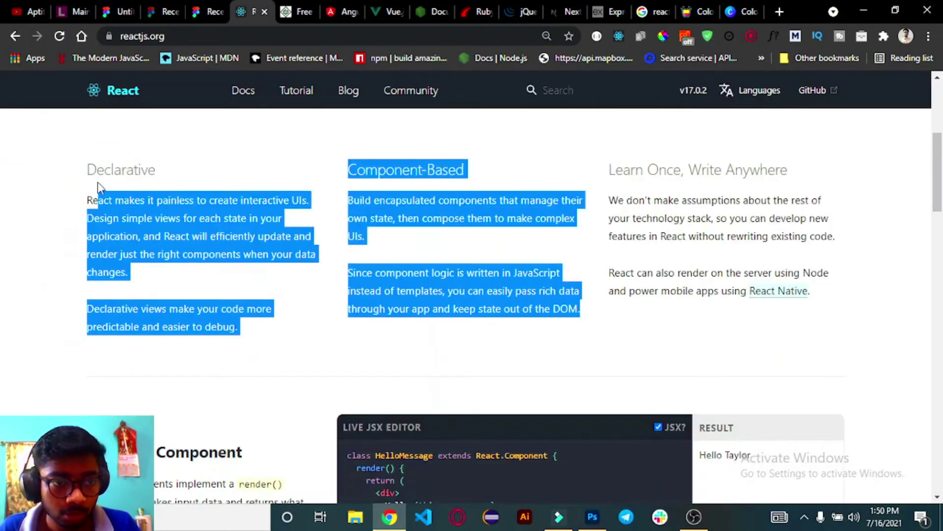
{"action": "left_click", "coordinate": [4, 197]}
{"action": "left_click", "coordinate": [105, 11]}
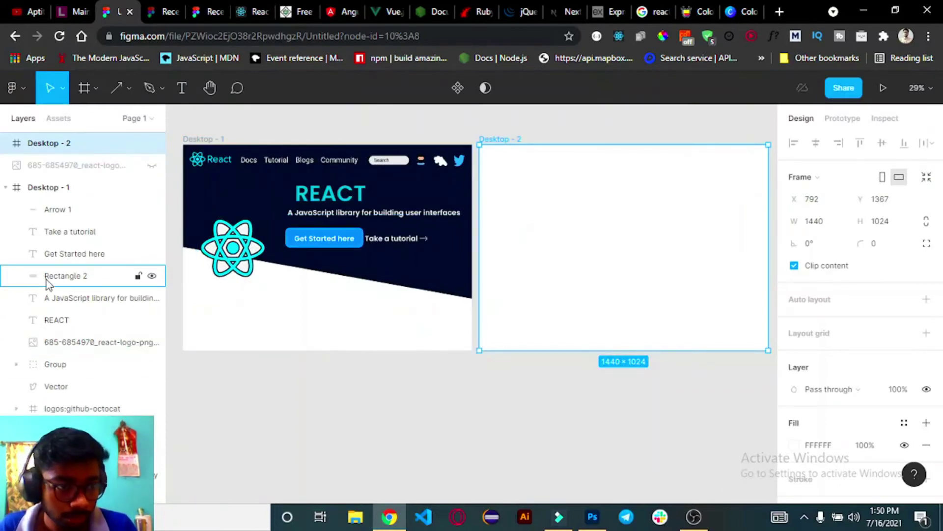
{"action": "left_click", "coordinate": [59, 275]}
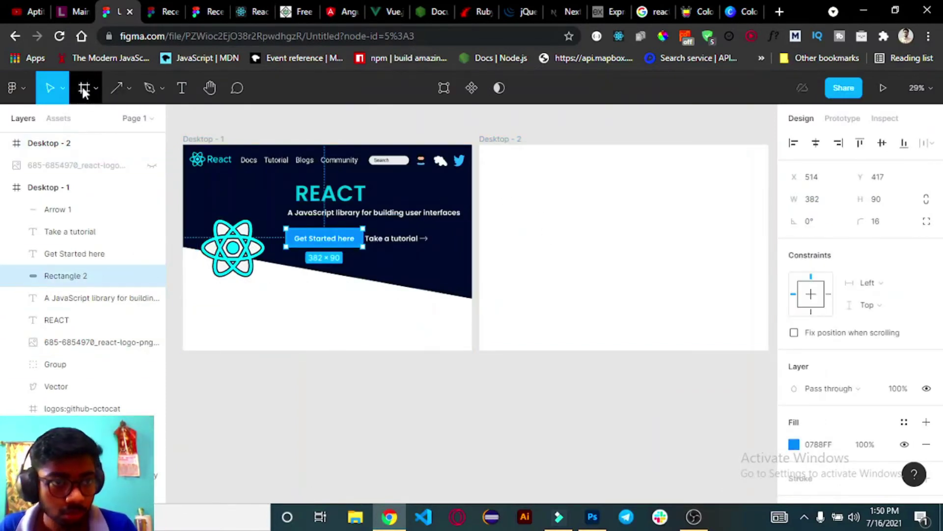
- Draw the first rectangle near the top-left of Desktop - 2, sized 433×444
{"action": "left_click", "coordinate": [129, 89]}
{"action": "left_click", "coordinate": [116, 122]}
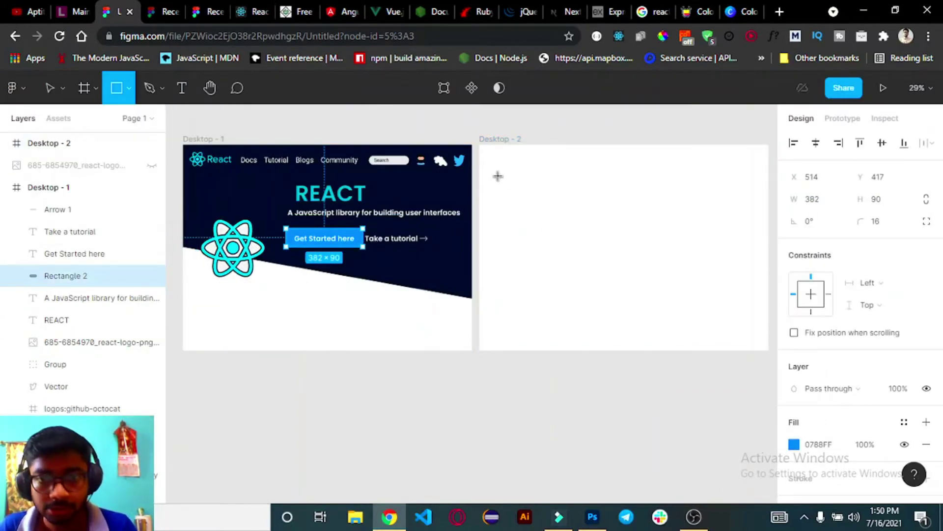
{"action": "mouse_move", "coordinate": [498, 171]}
{"action": "left_mouse_down"}
{"action": "mouse_move", "coordinate": [530, 217]}
{"action": "mouse_move", "coordinate": [607, 279]}
{"action": "left_mouse_up"}
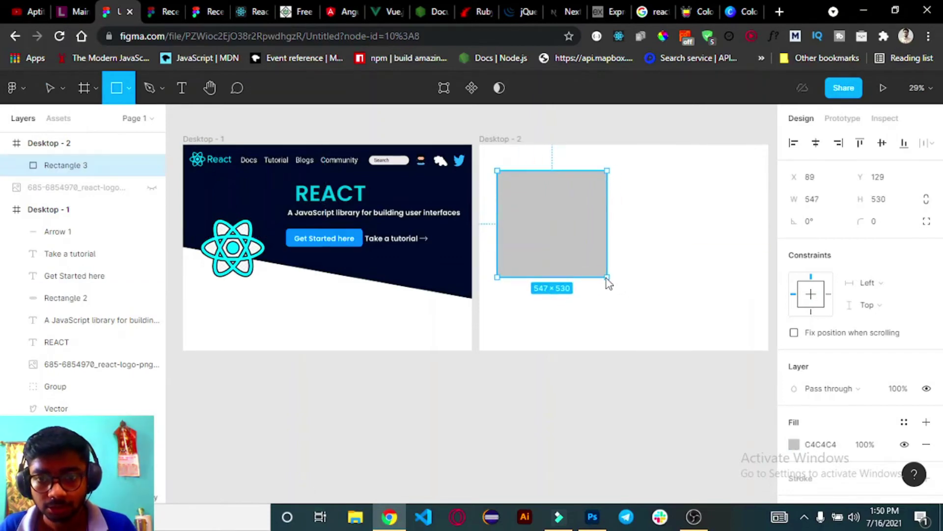
{"action": "left_click", "coordinate": [241, 12]}
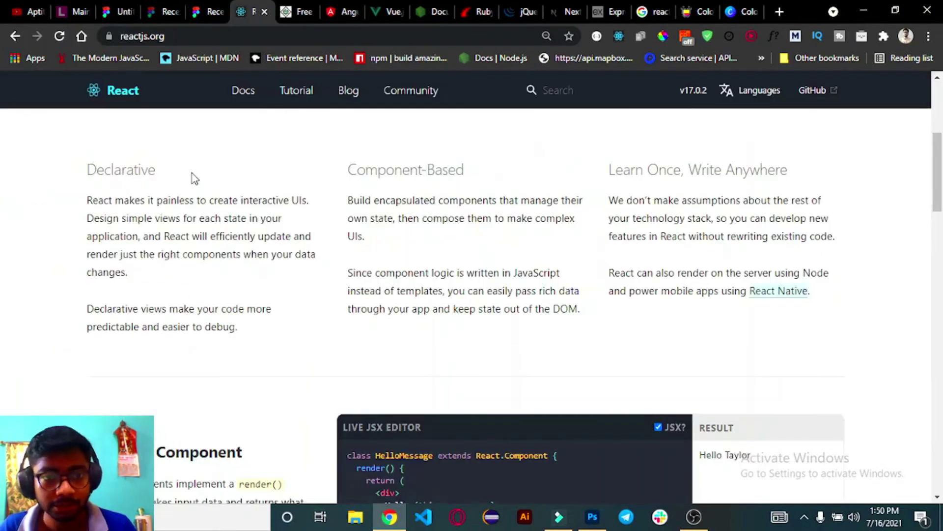
{"action": "left_click", "coordinate": [106, 15]}
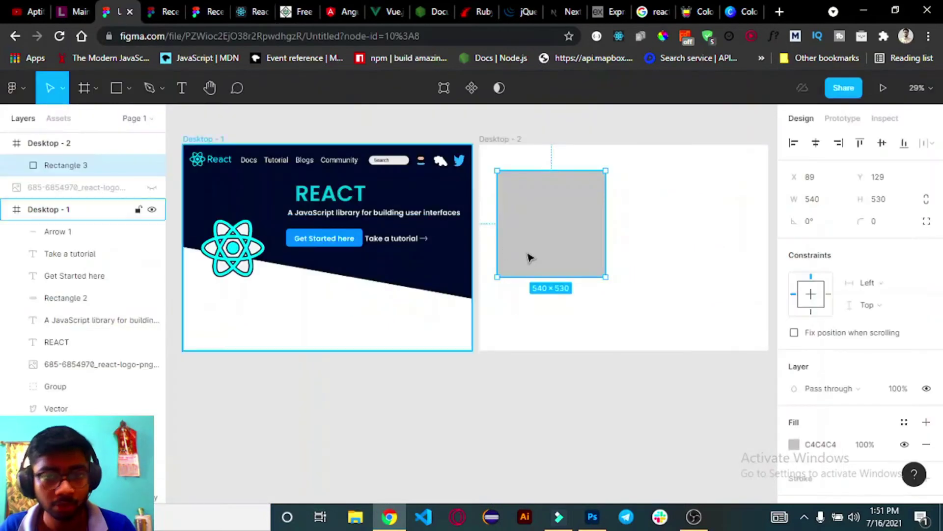
{"action": "mouse_move", "coordinate": [605, 276]}
{"action": "left_mouse_down"}
{"action": "mouse_move", "coordinate": [581, 259]}
{"action": "mouse_move", "coordinate": [625, 244]}
{"action": "mouse_move", "coordinate": [674, 246]}
{"action": "mouse_move", "coordinate": [668, 238]}
{"action": "left_mouse_up"}
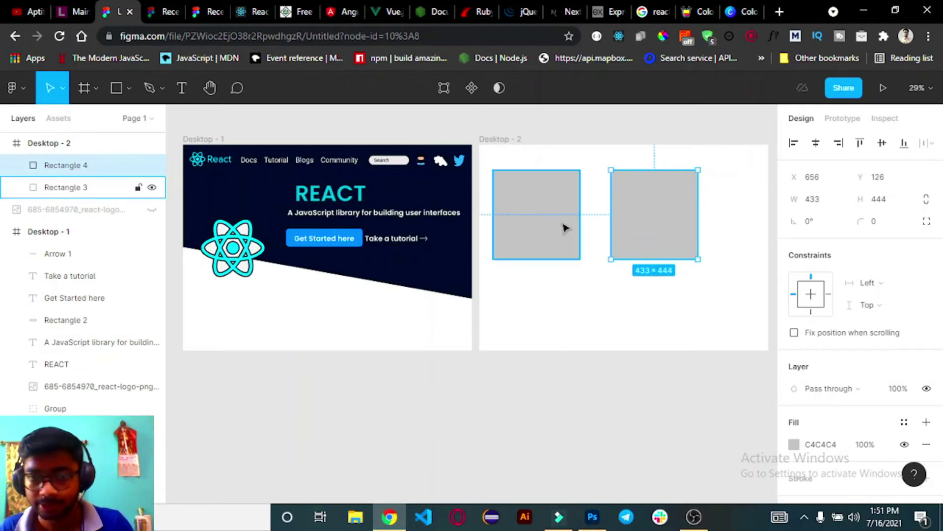
- Resize the cards to 386×358, duplicate a third, and space all three evenly
{"action": "left_click", "coordinate": [574, 256]}
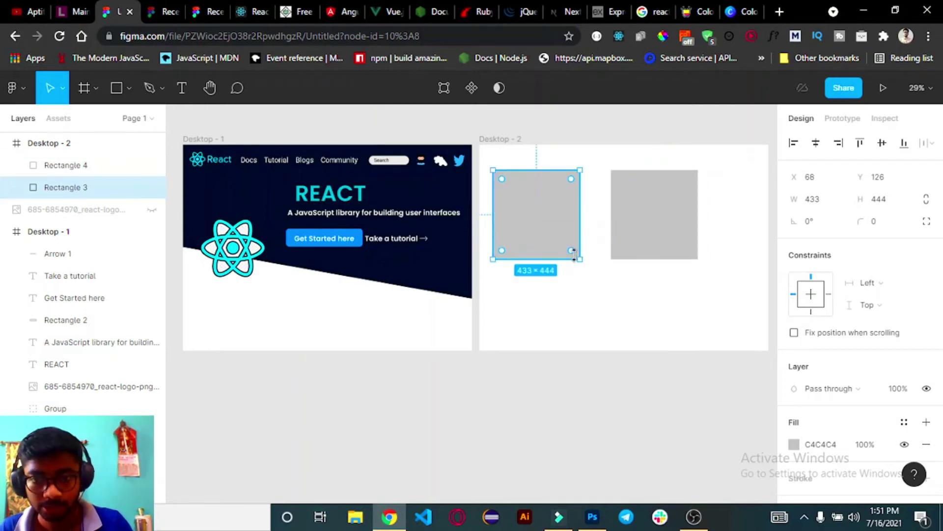
{"action": "left_click_drag", "start_coordinate": [580, 256], "coordinate": [570, 241]}
{"action": "left_click", "coordinate": [639, 226]}
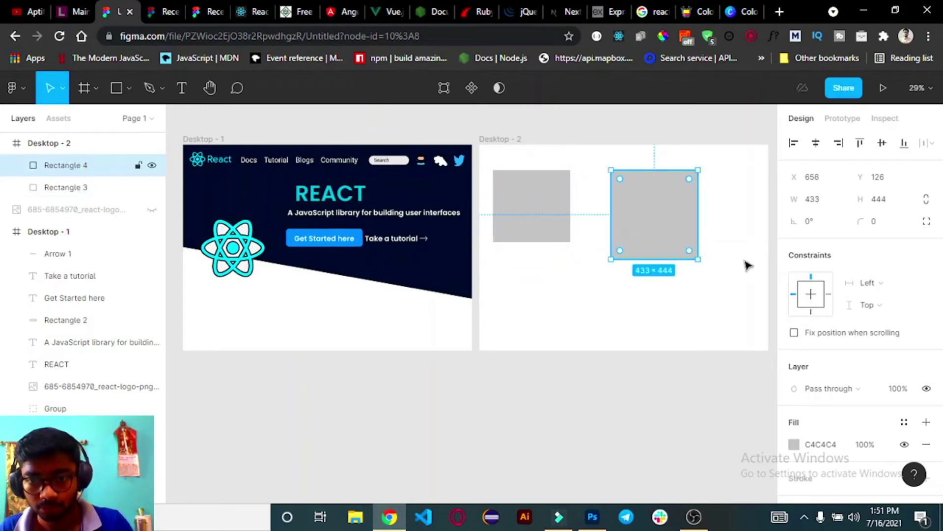
{"action": "left_click_drag", "start_coordinate": [697, 259], "coordinate": [688, 241]}
{"action": "left_click_drag", "start_coordinate": [637, 222], "coordinate": [620, 223]}
{"action": "key", "text": "ctrl+d"}
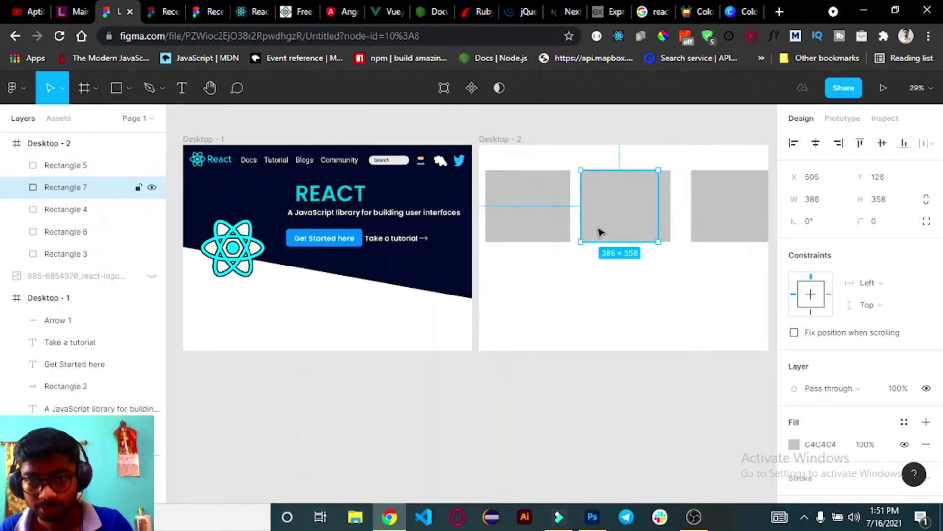
{"action": "left_click_drag", "start_coordinate": [549, 229], "coordinate": [542, 229]}
{"action": "left_click_drag", "start_coordinate": [611, 230], "coordinate": [600, 229]}
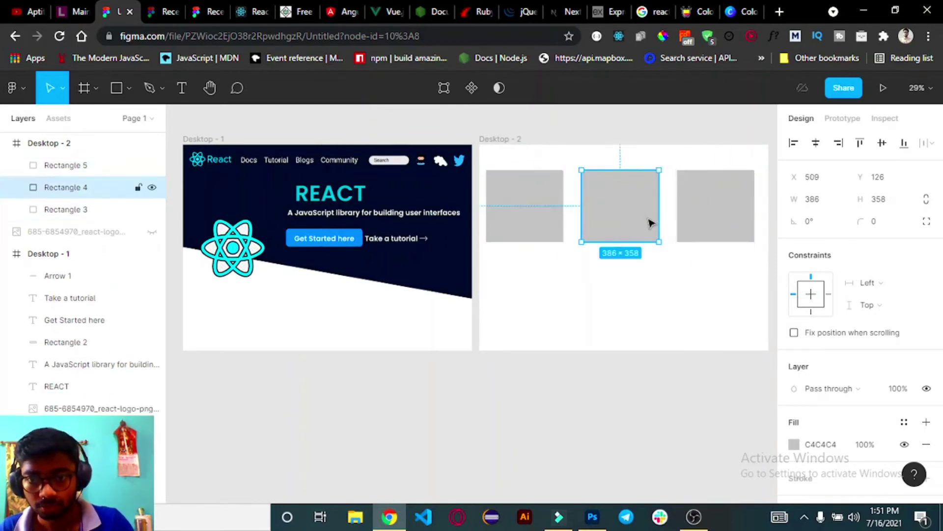
{"action": "left_click_drag", "start_coordinate": [736, 225], "coordinate": [728, 224]}
{"action": "left_click_drag", "start_coordinate": [650, 219], "coordinate": [653, 219]}
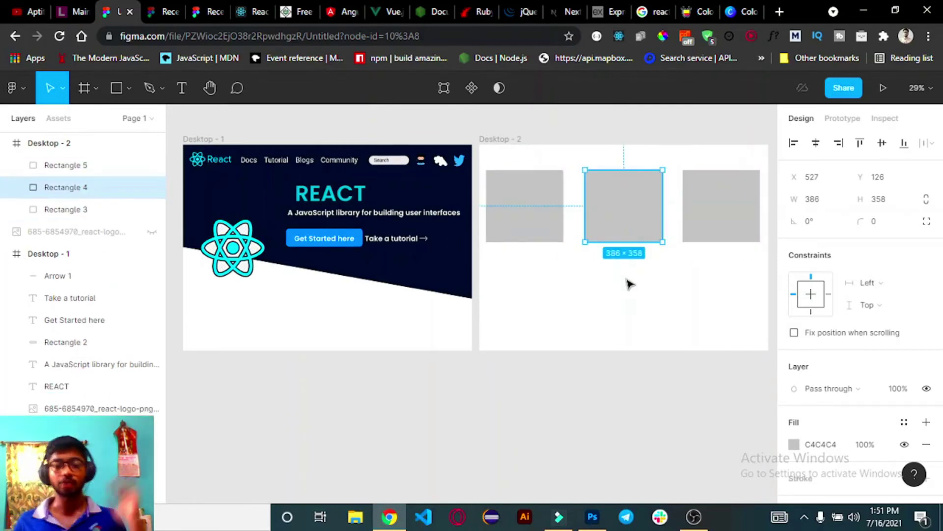
{"action": "left_click", "coordinate": [546, 227]}
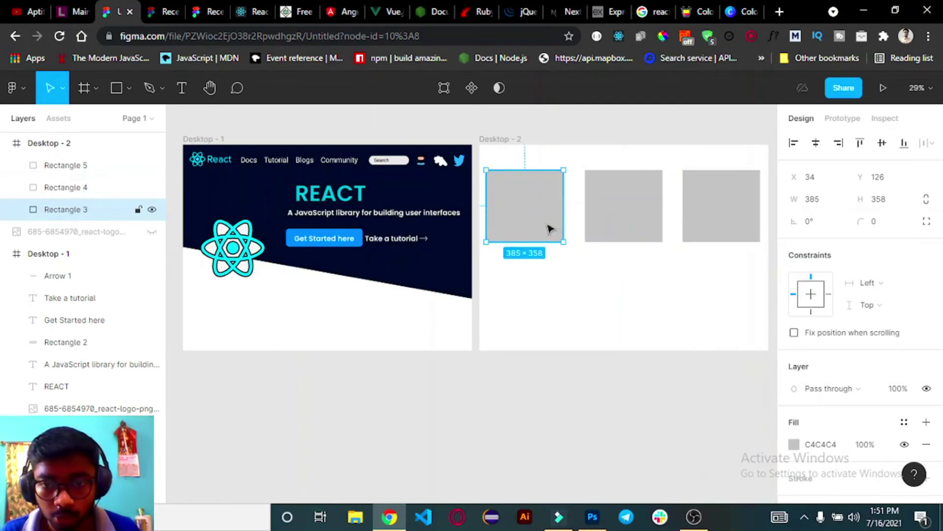
- Fill the left card with a blue hex colour copied from the Color Hunt palette
{"action": "left_click", "coordinate": [795, 445]}
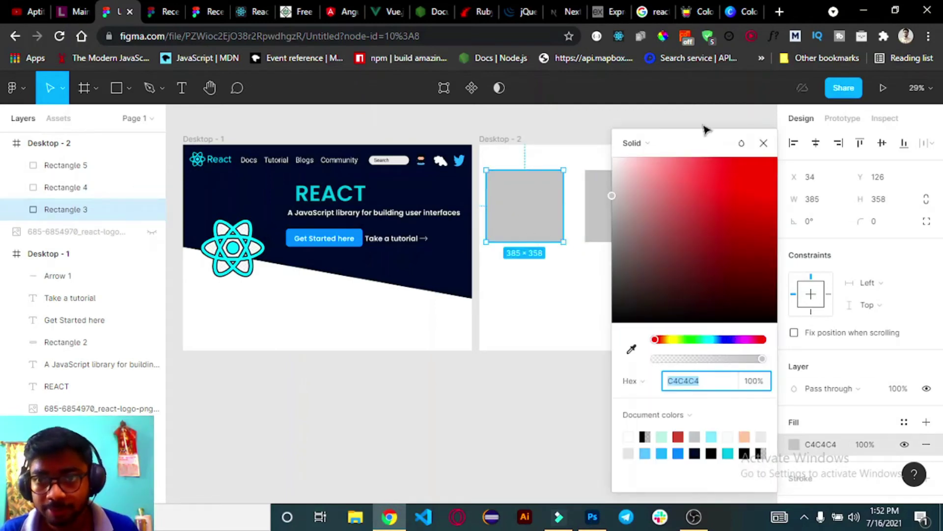
{"action": "left_click", "coordinate": [683, 12]}
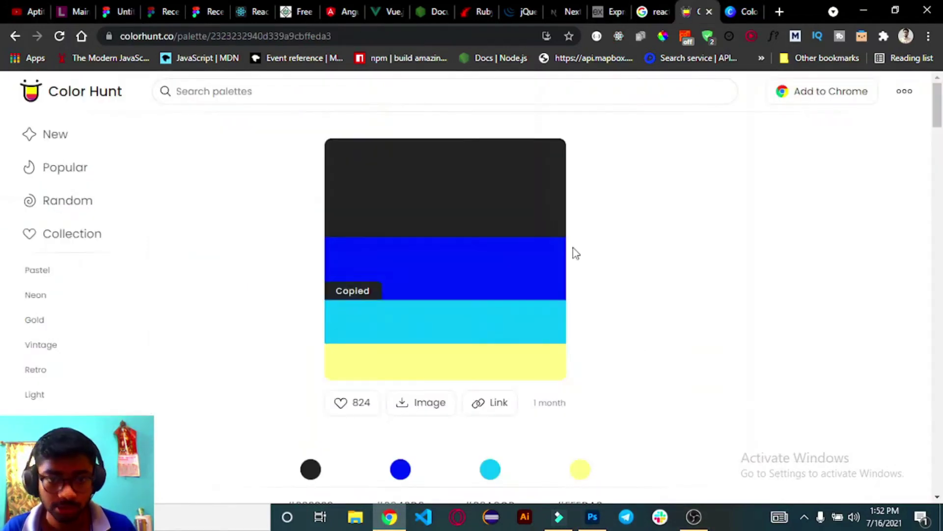
{"action": "left_click", "coordinate": [118, 12]}
{"action": "left_click", "coordinate": [820, 444]}
{"action": "key", "text": "ctrl+v"}
{"action": "key", "text": "Return"}
- Change the fill to navy 272936 and apply it to the middle and right cards
{"action": "left_click", "coordinate": [795, 444]}
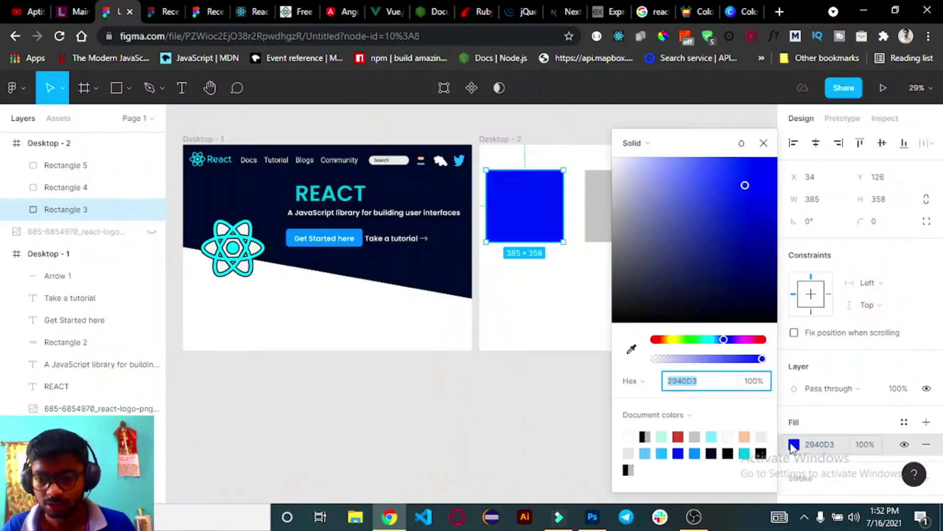
{"action": "type", "text": "0F111C"}
{"action": "key", "text": "Return"}
{"action": "key", "text": "Escape"}
{"action": "left_click", "coordinate": [626, 215]}
{"action": "left_click", "coordinate": [544, 217]}
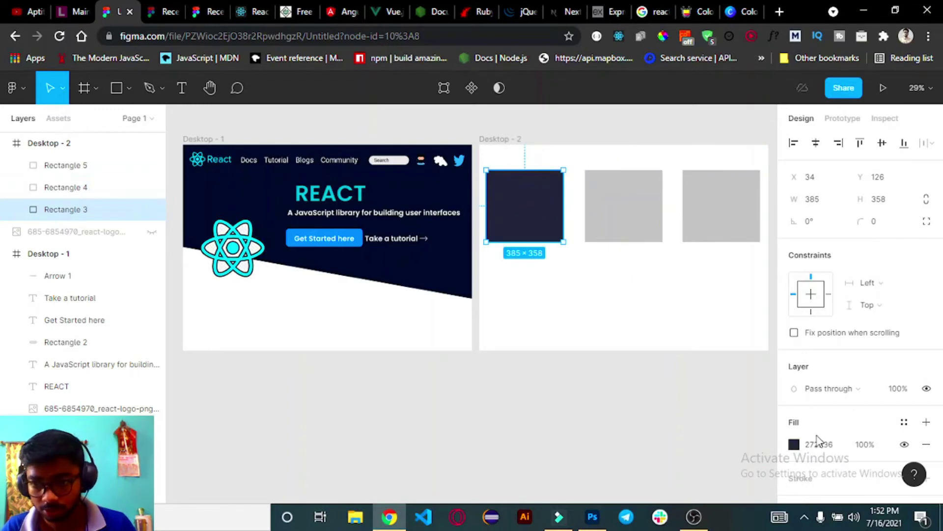
{"action": "left_click", "coordinate": [618, 208]}
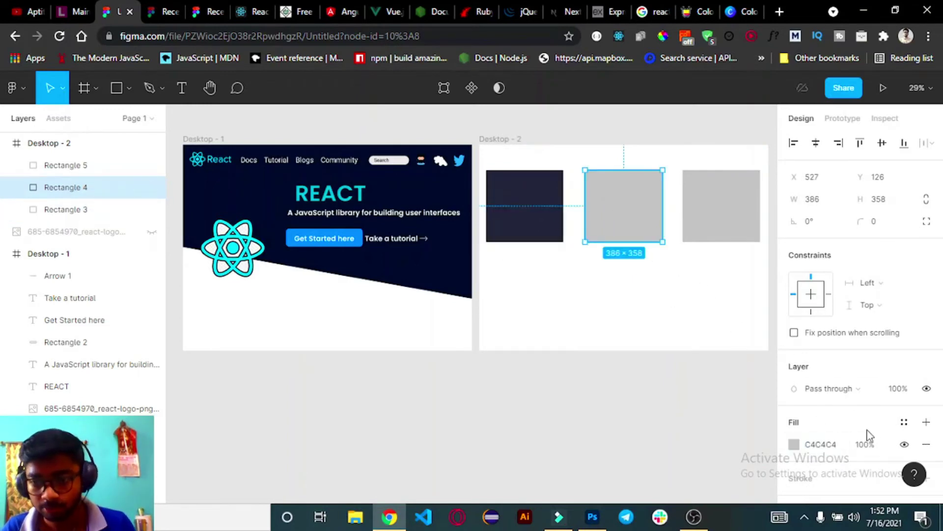
{"action": "left_click", "coordinate": [722, 206]}
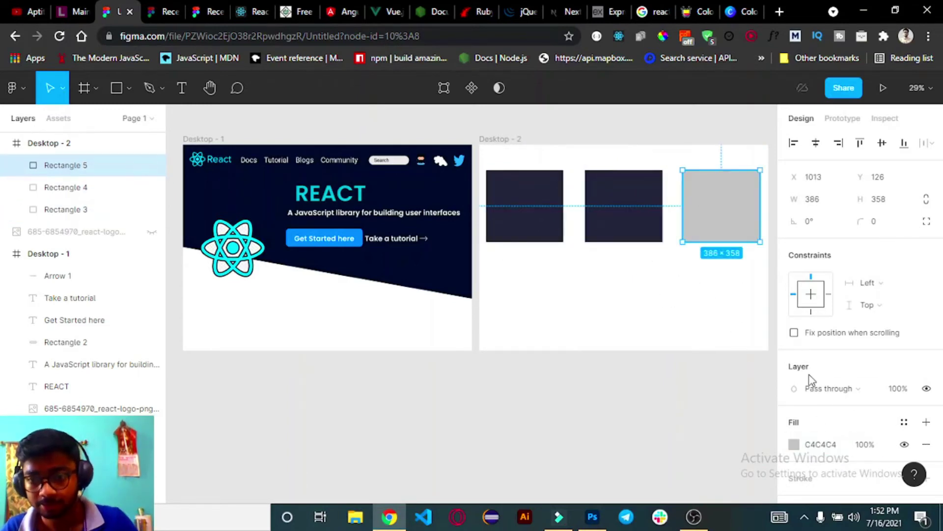
{"action": "left_click", "coordinate": [672, 222]}
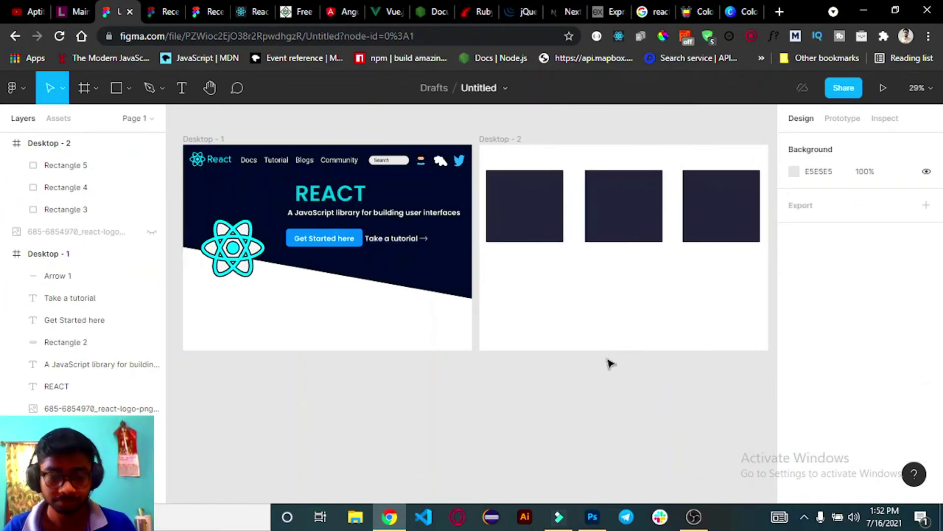
- Zoom the canvas to 50% on the cards and review the React homepage headings
{"action": "left_click_drag", "start_coordinate": [568, 284], "coordinate": [410, 312]}
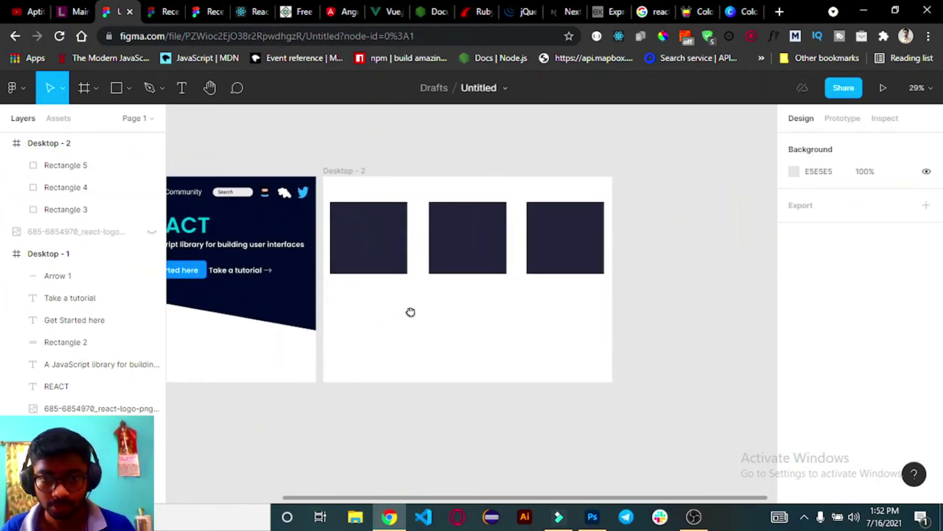
{"action": "key", "text": "ctrl+plus"}
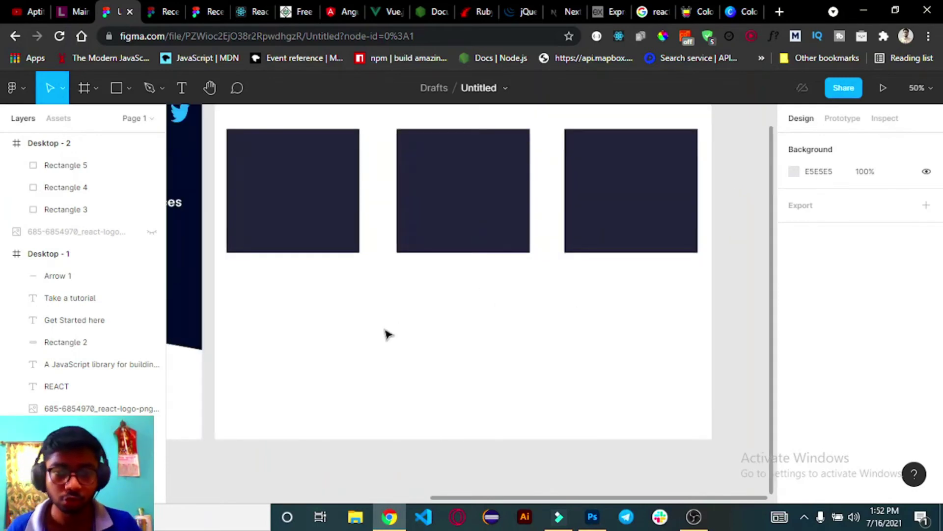
{"action": "scroll", "coordinate": [385, 334], "scroll_direction": "up", "scroll_amount": 1}
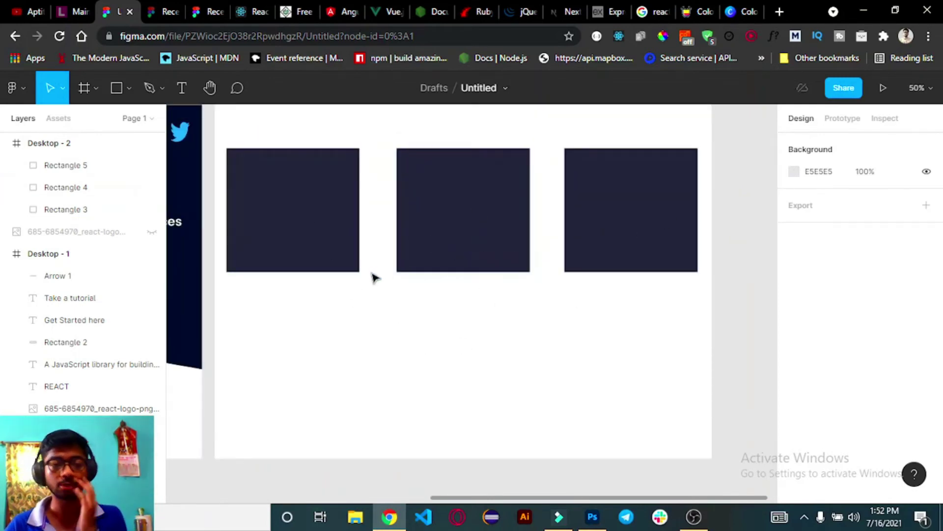
{"action": "left_click", "coordinate": [252, 11]}
{"action": "scroll", "coordinate": [314, 228], "scroll_direction": "up", "scroll_amount": 4}
{"action": "scroll", "coordinate": [293, 216], "scroll_direction": "down", "scroll_amount": 1}
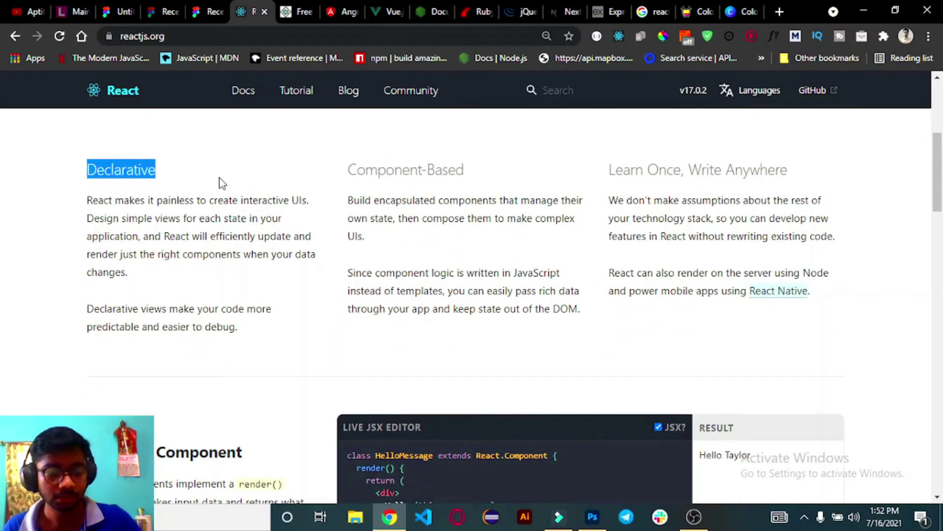
{"action": "left_click", "coordinate": [117, 11]}
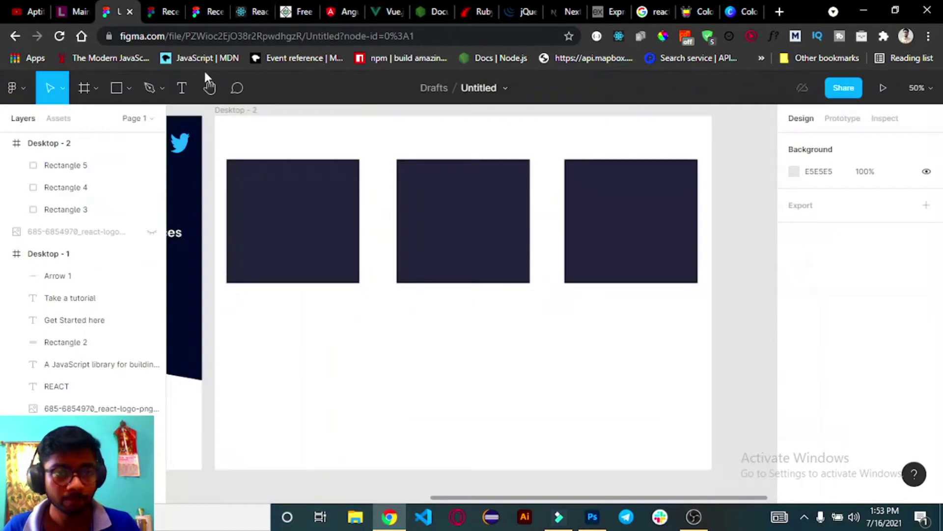
- Add the Declarative heading to the first card and copy 'Component-Based' from the React site
{"action": "left_click", "coordinate": [182, 88]}
{"action": "left_click", "coordinate": [263, 178]}
{"action": "type", "text": "Declarative"}
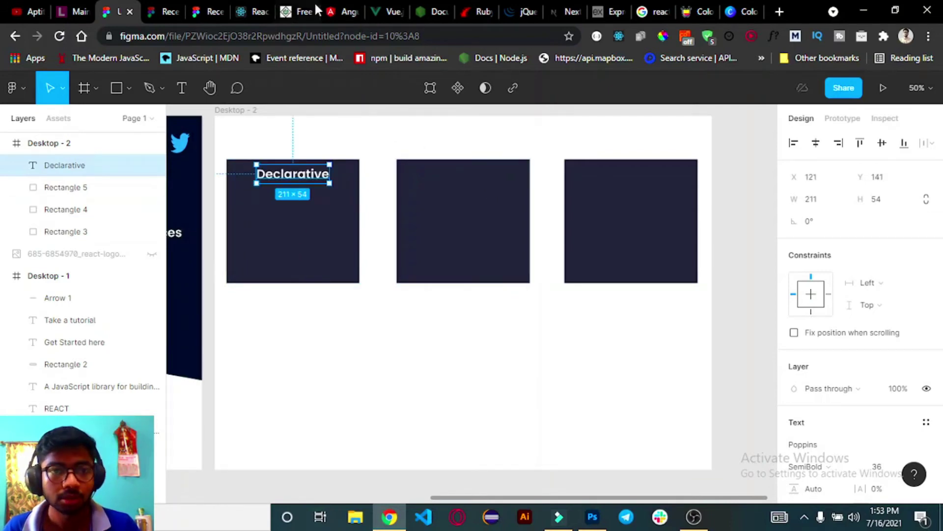
{"action": "left_click", "coordinate": [241, 11]}
{"action": "left_click_drag", "start_coordinate": [369, 186], "coordinate": [402, 172]}
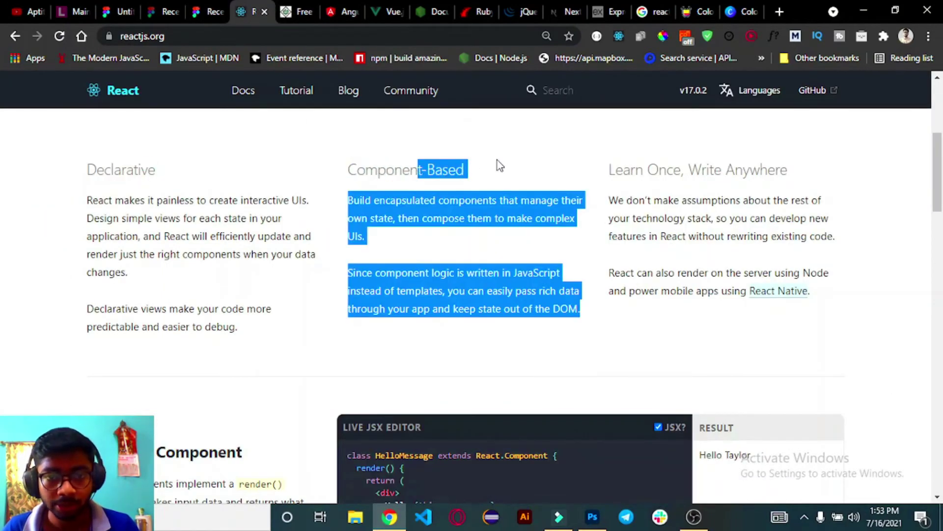
{"action": "left_click_drag", "start_coordinate": [499, 165], "coordinate": [449, 175]}
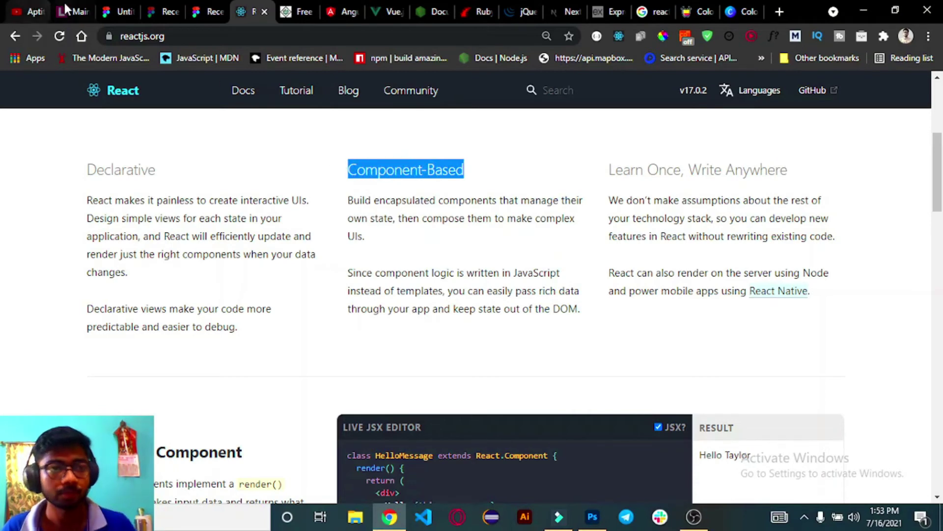
{"action": "left_click", "coordinate": [107, 14]}
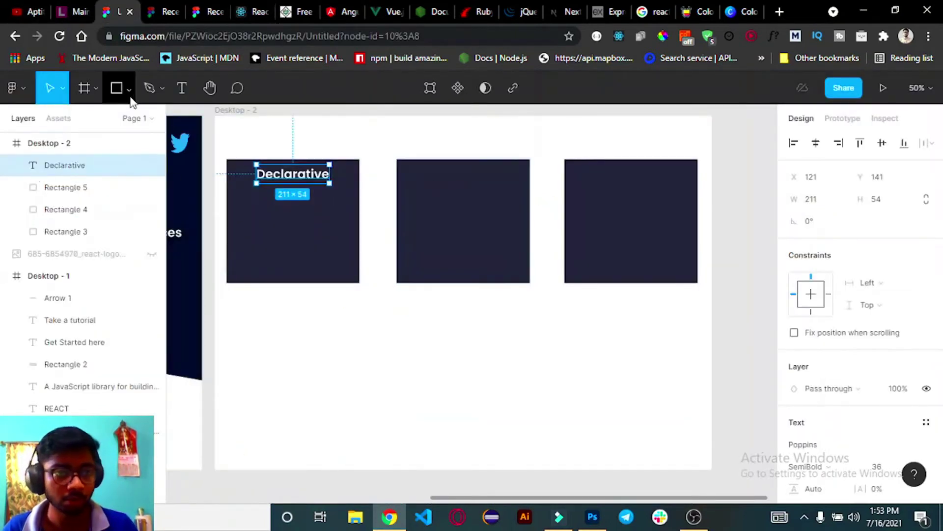
- Place the Component-Based heading in the second card, aligned with Declarative
{"action": "left_click", "coordinate": [180, 99]}
{"action": "left_click", "coordinate": [431, 175]}
{"action": "type", "text": "Component-Based"}
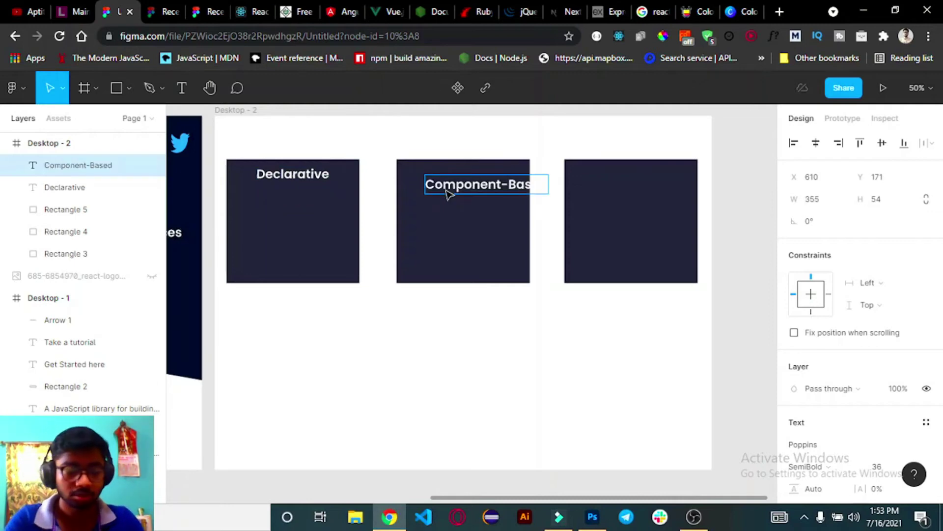
{"action": "key", "text": "Escape"}
{"action": "left_click_drag", "start_coordinate": [471, 184], "coordinate": [448, 174]}
- Title the third card 'Learn Once, Write Anywhere' at size 30 and copy the Declarative description
{"action": "left_click", "coordinate": [253, 11]}
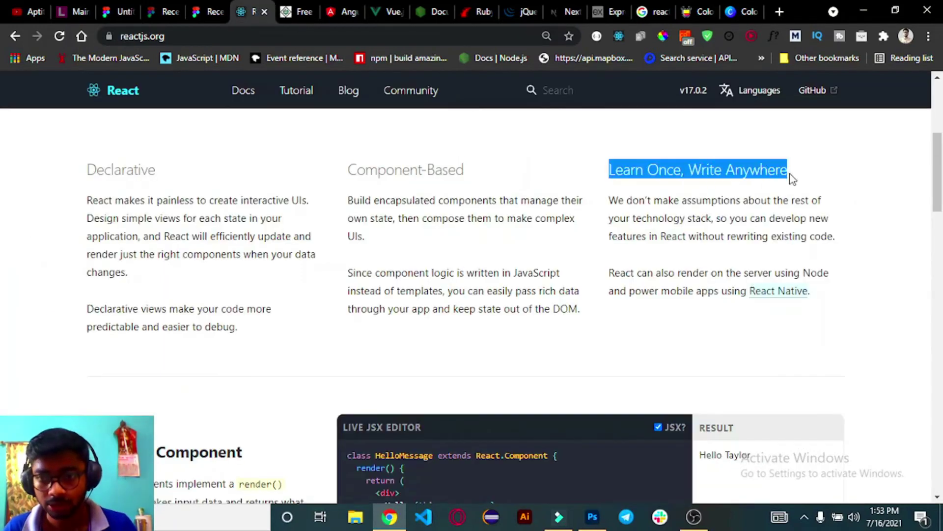
{"action": "left_click", "coordinate": [120, 14]}
{"action": "key", "text": "t"}
{"action": "left_click", "coordinate": [594, 185]}
{"action": "type", "text": "Learn Once, Write Anywhere"}
{"action": "key", "text": "ctrl+a"}
{"action": "left_click", "coordinate": [912, 328]}
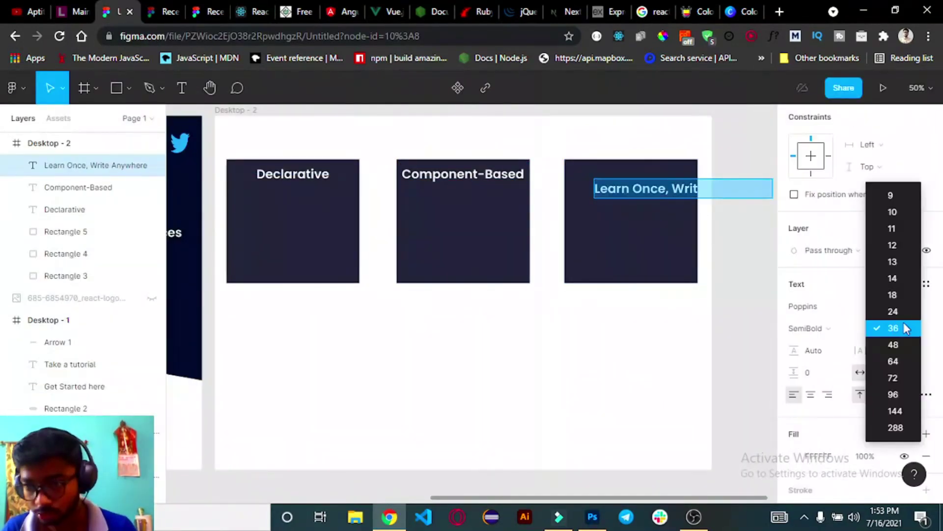
{"action": "type", "text": "30"}
{"action": "key", "text": "Return"}
{"action": "key", "text": "Escape"}
{"action": "mouse_move", "coordinate": [699, 190]}
{"action": "left_mouse_down"}
{"action": "mouse_move", "coordinate": [672, 180]}
{"action": "mouse_move", "coordinate": [685, 189]}
{"action": "left_mouse_up"}
{"action": "key", "text": "Escape"}
{"action": "left_click", "coordinate": [250, 11]}
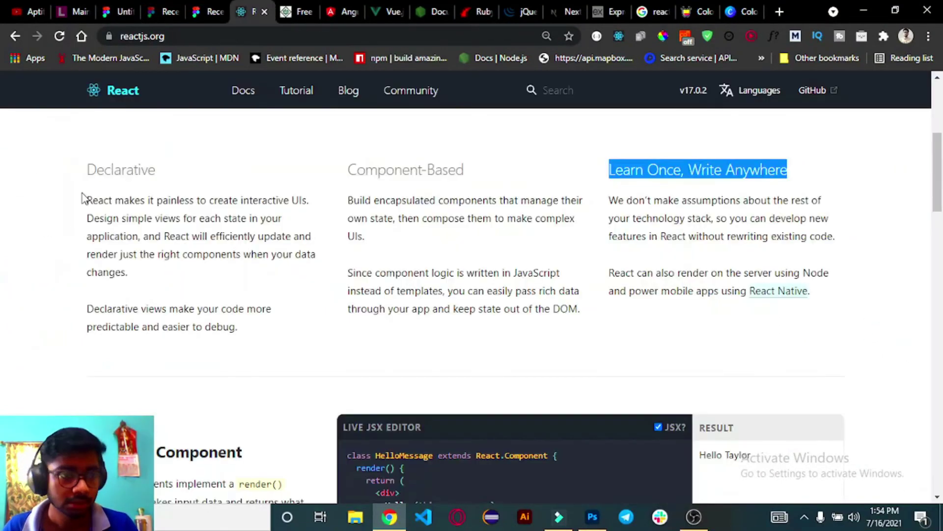
{"action": "mouse_move", "coordinate": [239, 328]}
{"action": "left_mouse_down"}
{"action": "mouse_move", "coordinate": [92, 219]}
{"action": "mouse_move", "coordinate": [88, 202]}
{"action": "left_mouse_up"}
- Paste the Declarative description at size 10 and wrap it inside the Declarative card
{"action": "left_click", "coordinate": [119, 11]}
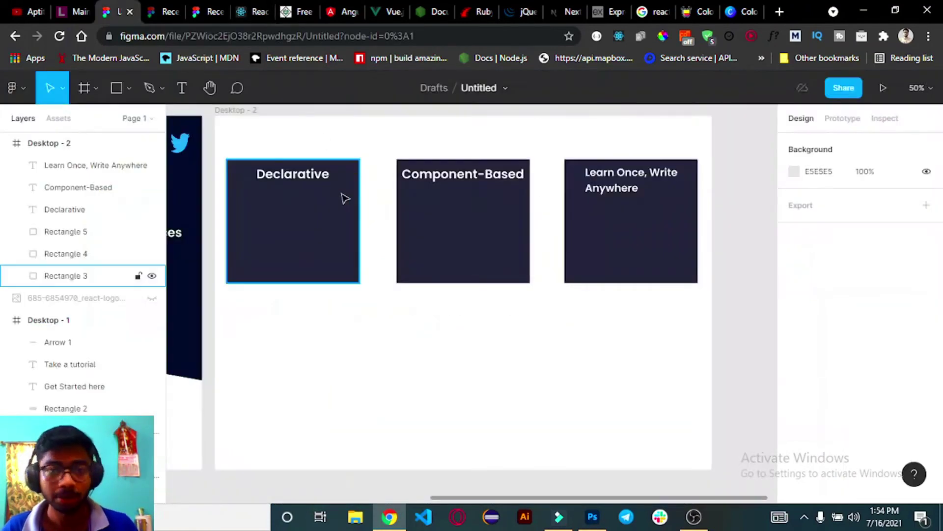
{"action": "left_click", "coordinate": [181, 88]}
{"action": "left_click", "coordinate": [249, 206]}
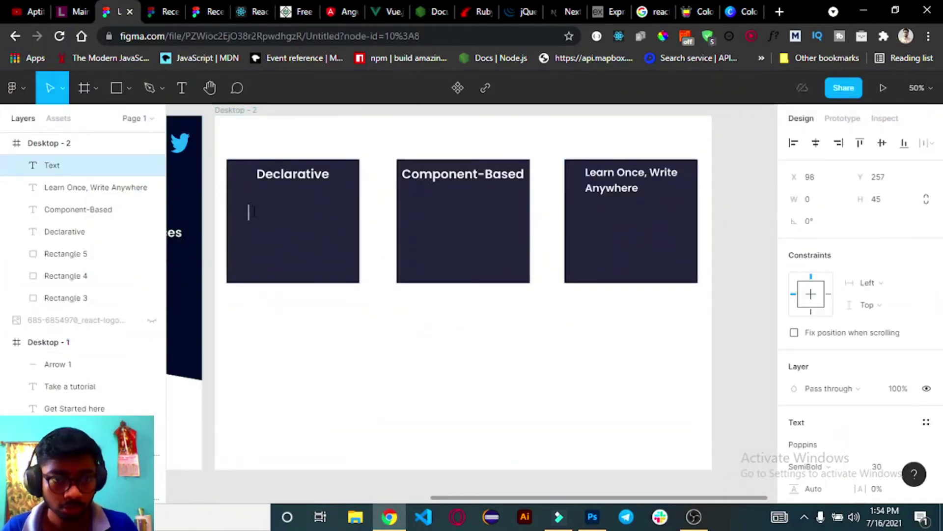
{"action": "scroll", "coordinate": [865, 368], "scroll_direction": "down", "scroll_amount": 2}
{"action": "left_click", "coordinate": [894, 397]}
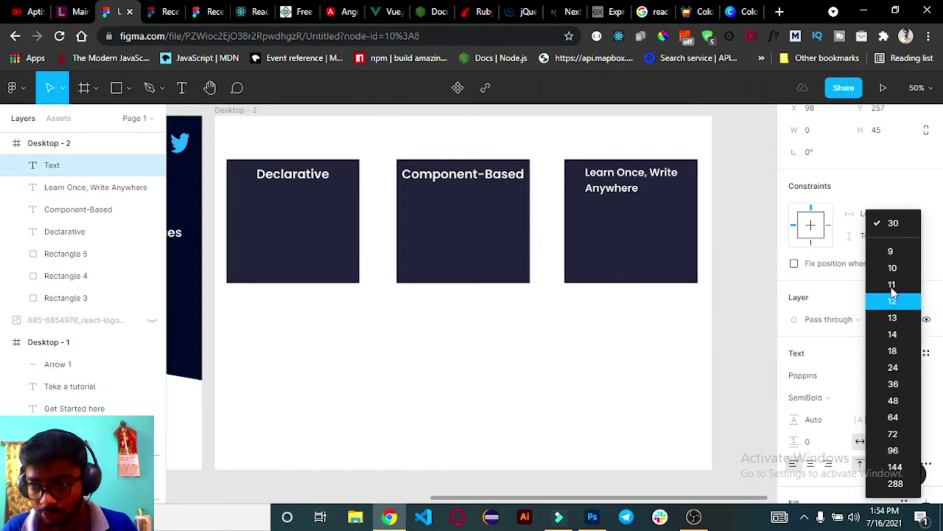
{"action": "left_click", "coordinate": [891, 268]}
{"action": "key", "text": "ctrl+v"}
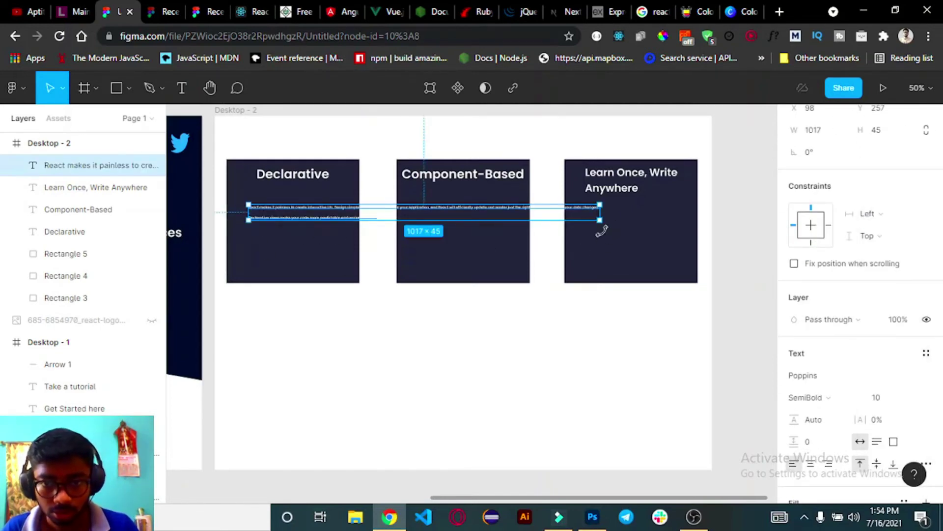
{"action": "left_click_drag", "start_coordinate": [602, 230], "coordinate": [329, 223]}
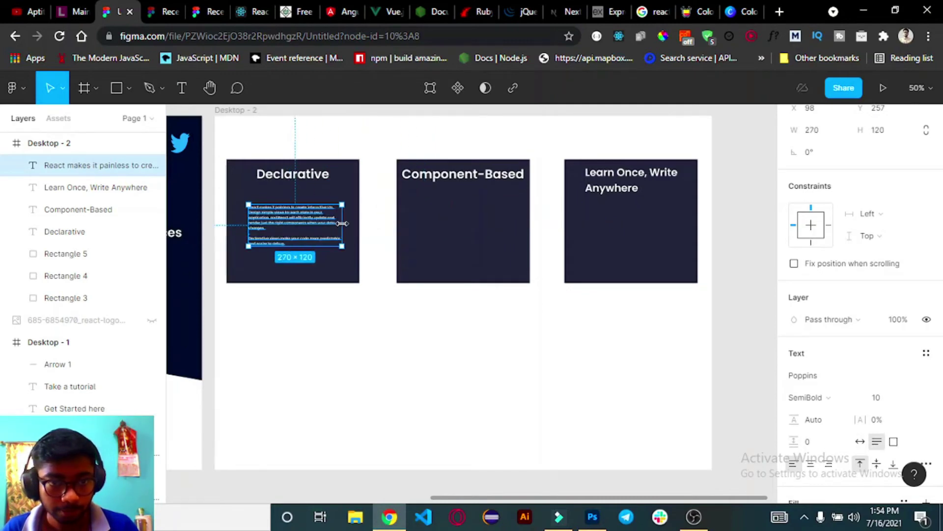
{"action": "left_click_drag", "start_coordinate": [300, 218], "coordinate": [302, 256]}
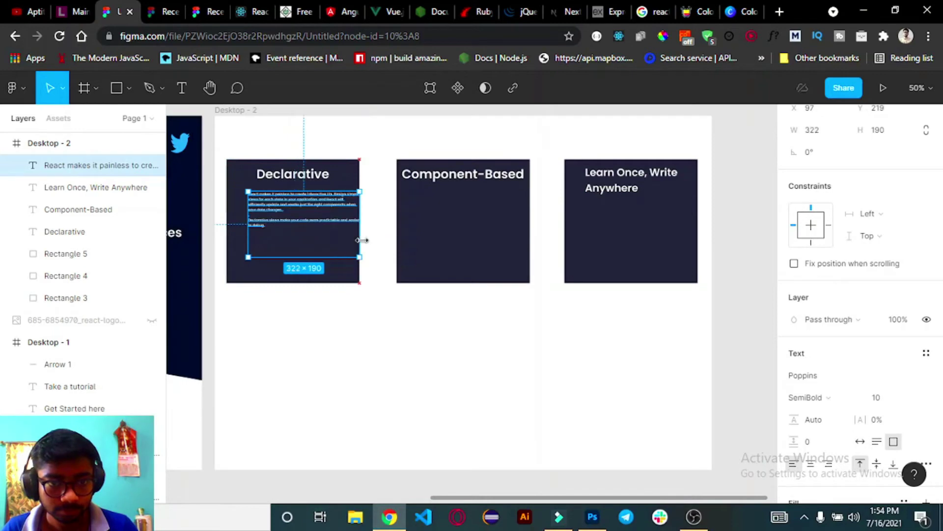
{"action": "left_click_drag", "start_coordinate": [341, 253], "coordinate": [380, 242]}
{"action": "left_click_drag", "start_coordinate": [319, 217], "coordinate": [304, 222]}
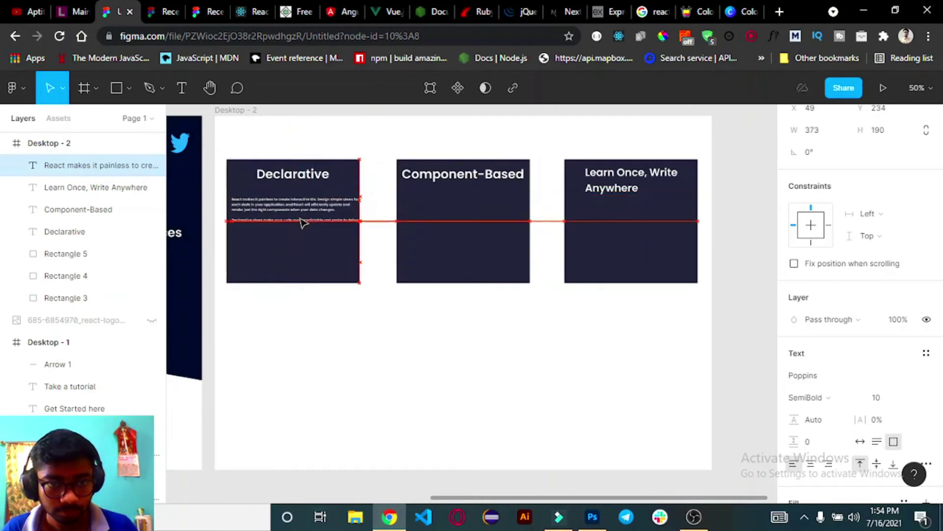
{"action": "key", "text": "ctrl+z"}
{"action": "key", "text": "ctrl+z"}
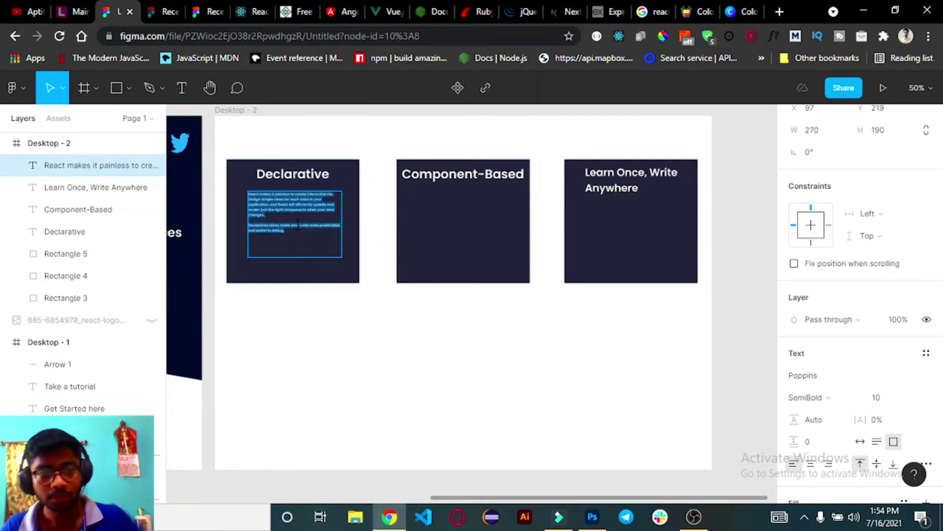
- Try paragraph font sizes 13, 14 and 18, settling back on 14
{"action": "left_click", "coordinate": [913, 401]}
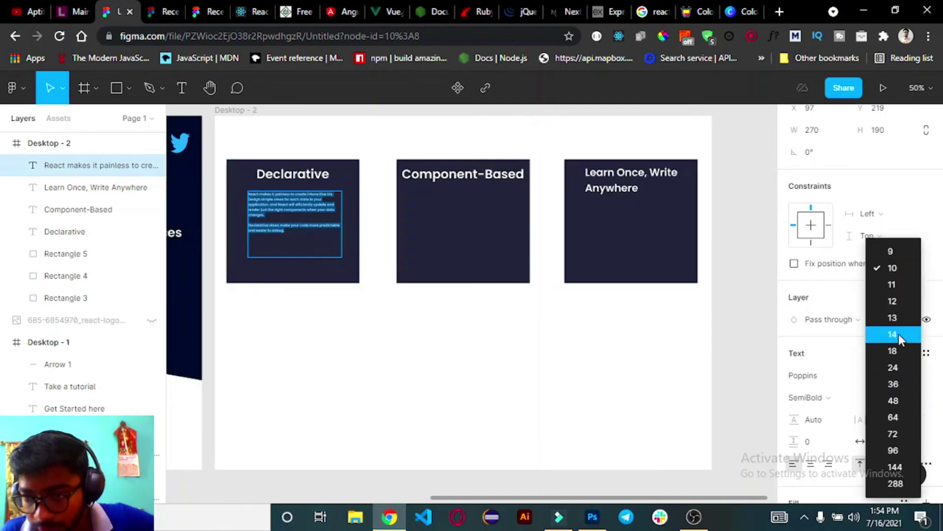
{"action": "left_click", "coordinate": [894, 321]}
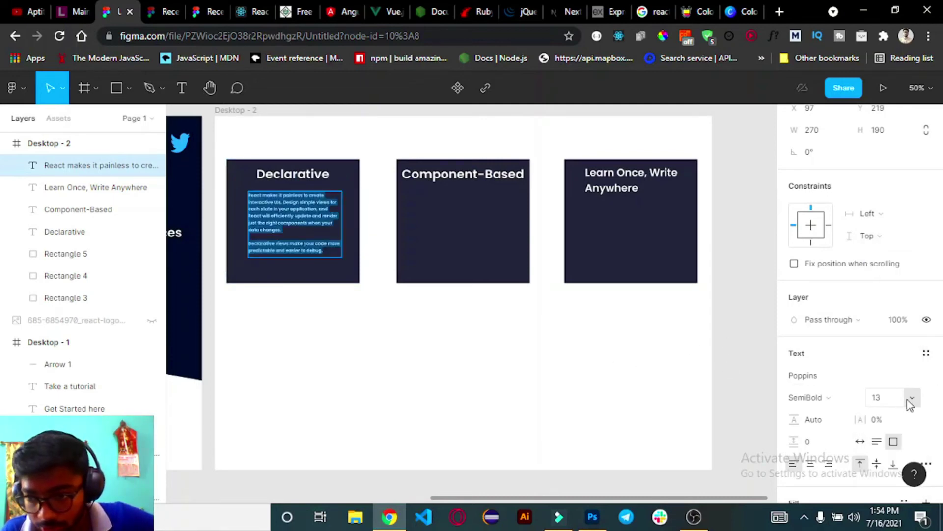
{"action": "left_click", "coordinate": [911, 399]}
{"action": "left_click", "coordinate": [892, 335]}
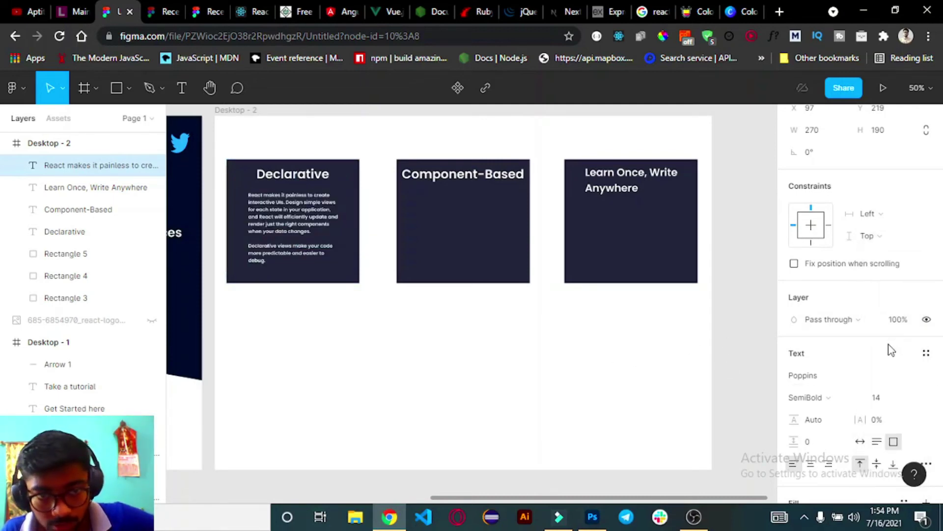
{"action": "left_click", "coordinate": [908, 400]}
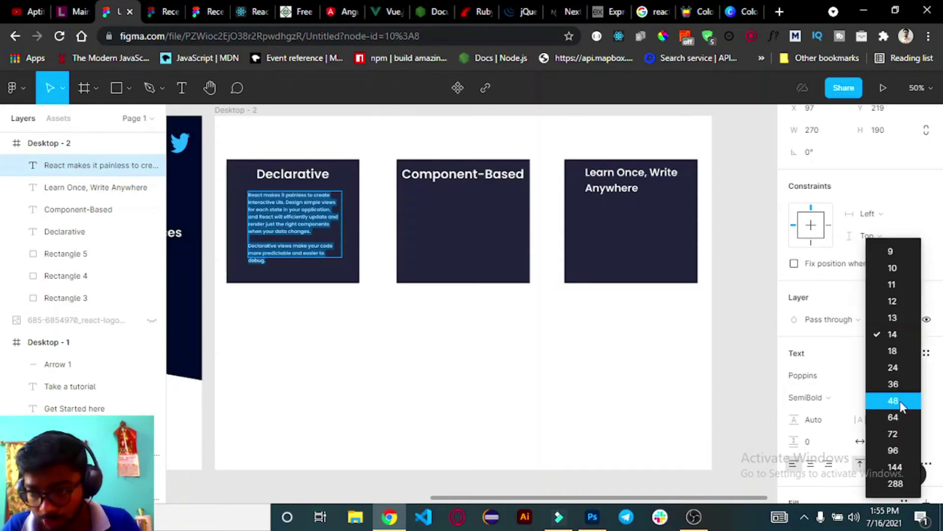
{"action": "left_click", "coordinate": [894, 358]}
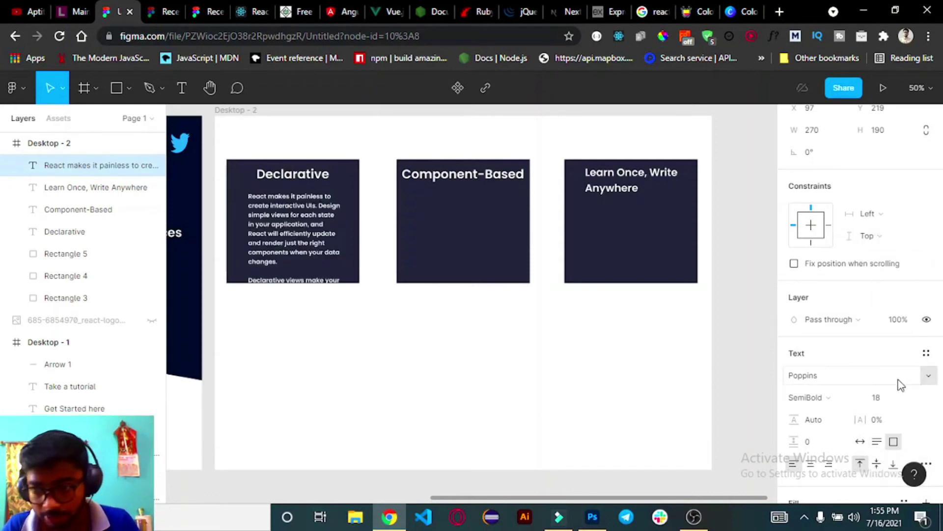
{"action": "left_click", "coordinate": [910, 395]}
{"action": "left_click", "coordinate": [899, 335]}
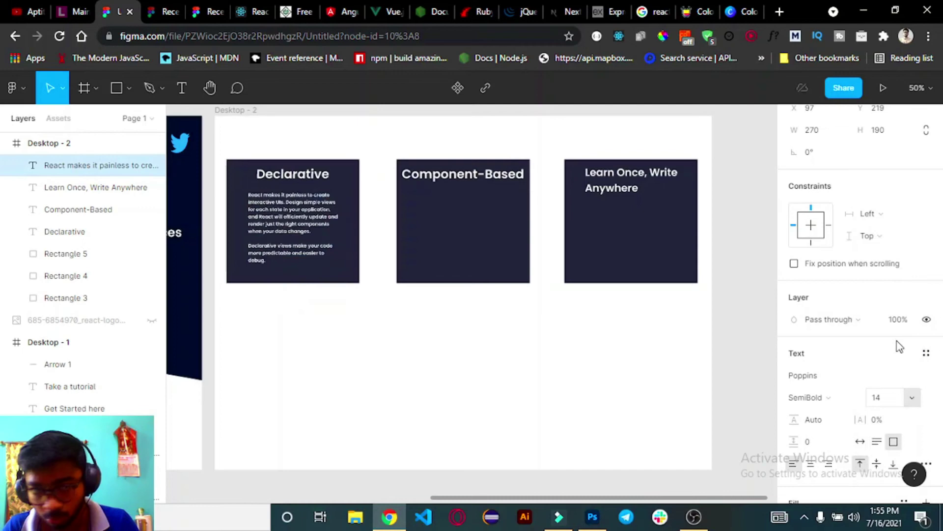
- Set the paragraph to size 15 and move it up under the Declarative heading
{"action": "left_click", "coordinate": [880, 397]}
{"action": "type", "text": "5"}
{"action": "key", "text": "Return"}
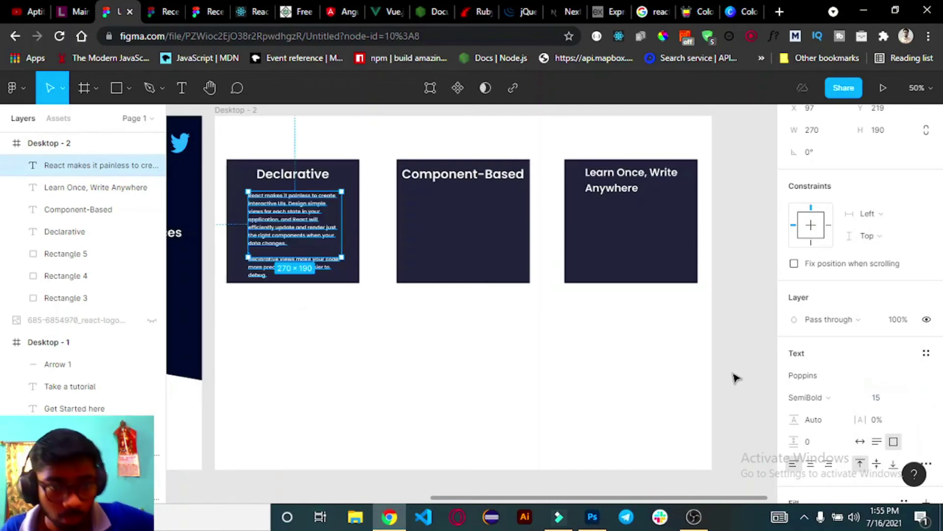
{"action": "left_click_drag", "start_coordinate": [280, 235], "coordinate": [283, 225]}
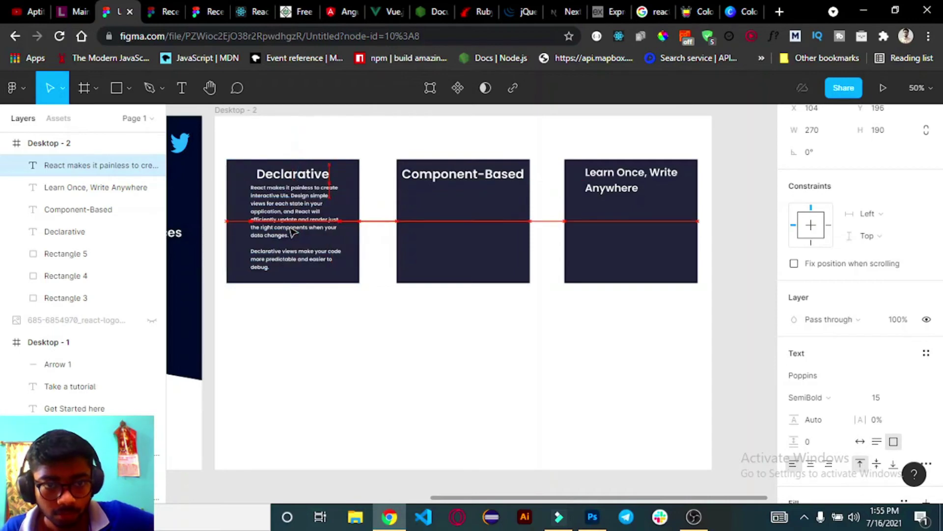
{"action": "left_click", "coordinate": [335, 365]}
{"action": "key", "text": "t"}
{"action": "left_click", "coordinate": [448, 221]}
- Paste the copied Component-Based description paragraph into its card and resize the text to fit
{"action": "left_click", "coordinate": [250, 12]}
{"action": "key", "text": "ctrl+c"}
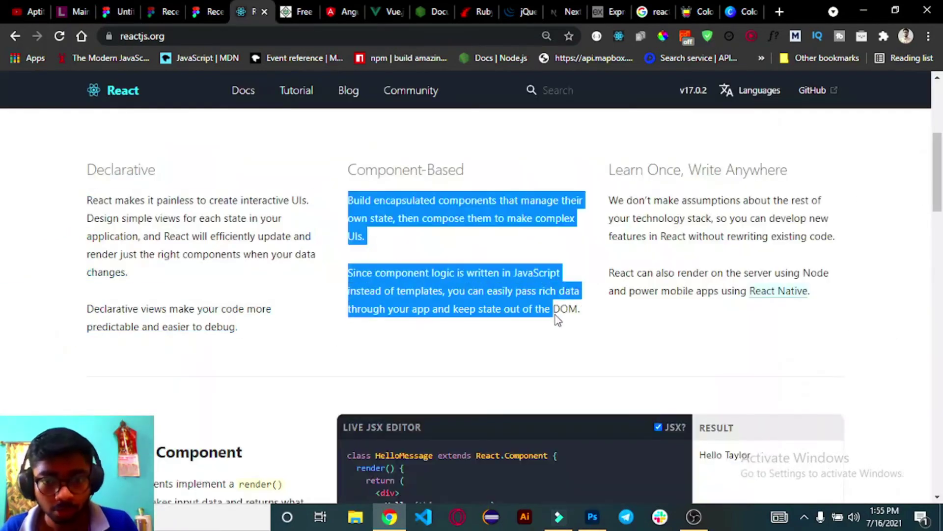
{"action": "left_click", "coordinate": [113, 11]}
{"action": "key", "text": "ctrl+v"}
{"action": "scroll", "coordinate": [602, 469], "scroll_direction": "right", "scroll_amount": 5}
{"action": "left_click_drag", "start_coordinate": [673, 230], "coordinate": [376, 230]}
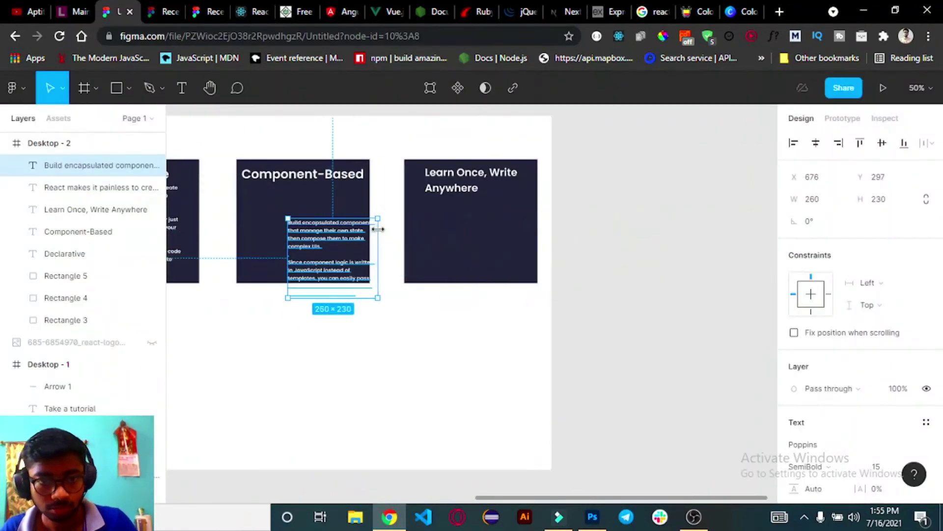
{"action": "left_click_drag", "start_coordinate": [331, 256], "coordinate": [299, 225]}
{"action": "left_click", "coordinate": [449, 301]}
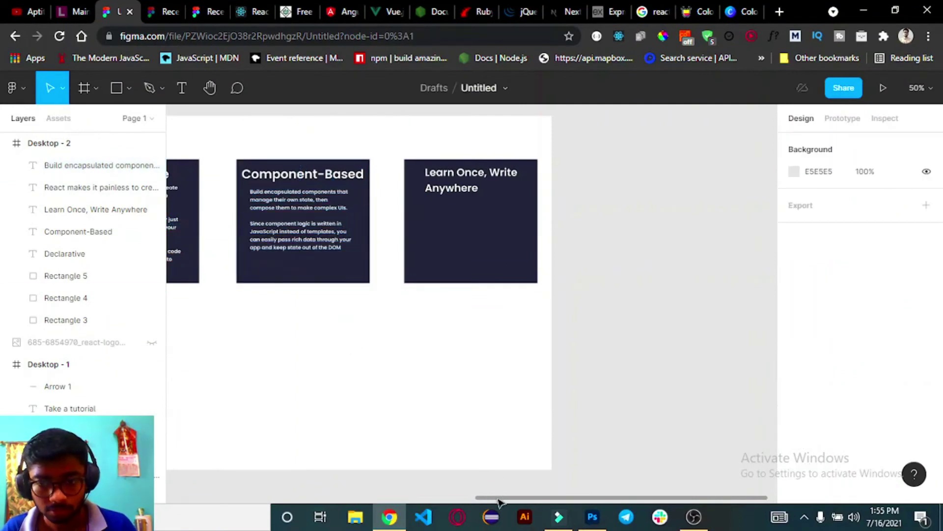
- Add the Learn Once, Write Anywhere paragraphs as a text layer narrowed to fit that card
{"action": "left_click", "coordinate": [251, 12]}
{"action": "left_click_drag", "start_coordinate": [609, 196], "coordinate": [801, 307]}
{"action": "key", "text": "ctrl+c"}
{"action": "left_click", "coordinate": [113, 11]}
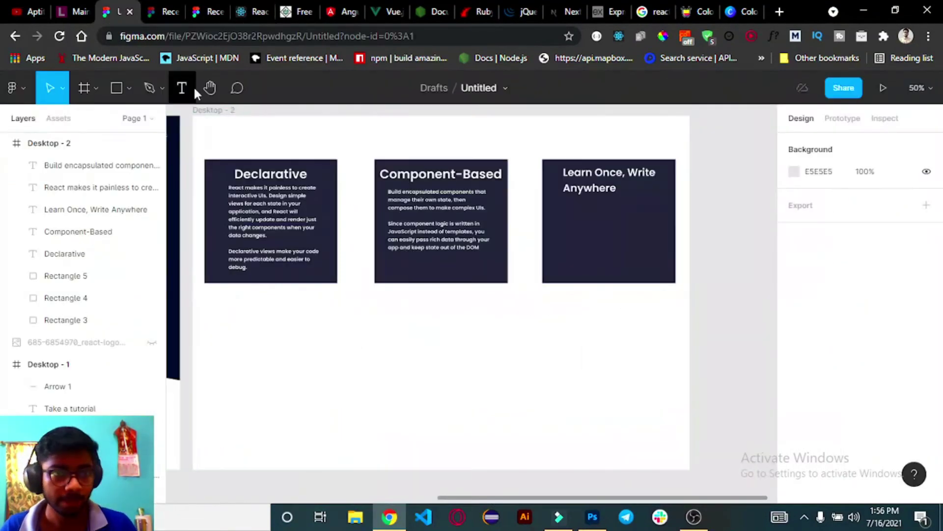
{"action": "left_click", "coordinate": [181, 88]}
{"action": "left_click", "coordinate": [573, 219]}
{"action": "key", "text": "ctrl+v"}
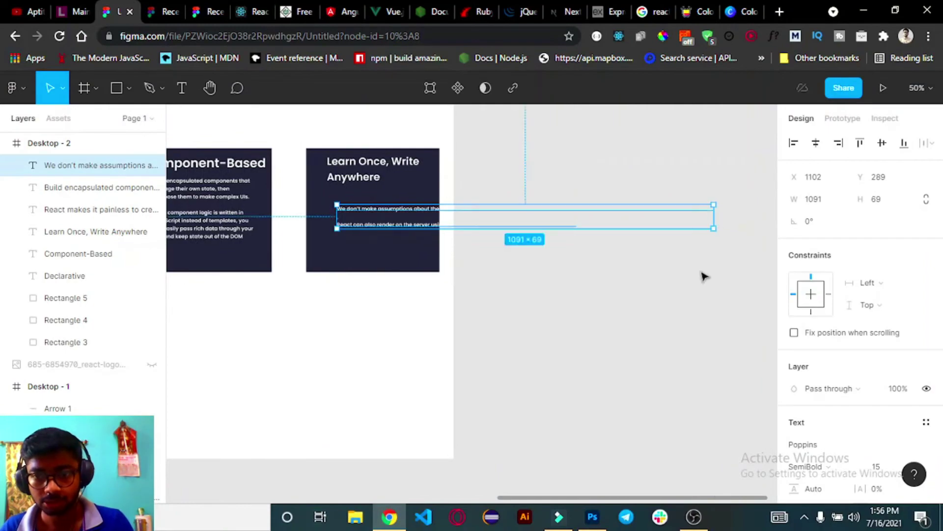
{"action": "left_click_drag", "start_coordinate": [715, 212], "coordinate": [415, 212]}
{"action": "scroll", "coordinate": [424, 487], "scroll_direction": "down", "scroll_amount": 1}
{"action": "scroll", "coordinate": [467, 457], "scroll_direction": "up", "scroll_amount": 2}
{"action": "scroll", "coordinate": [581, 463], "scroll_direction": "down", "scroll_amount": 1}
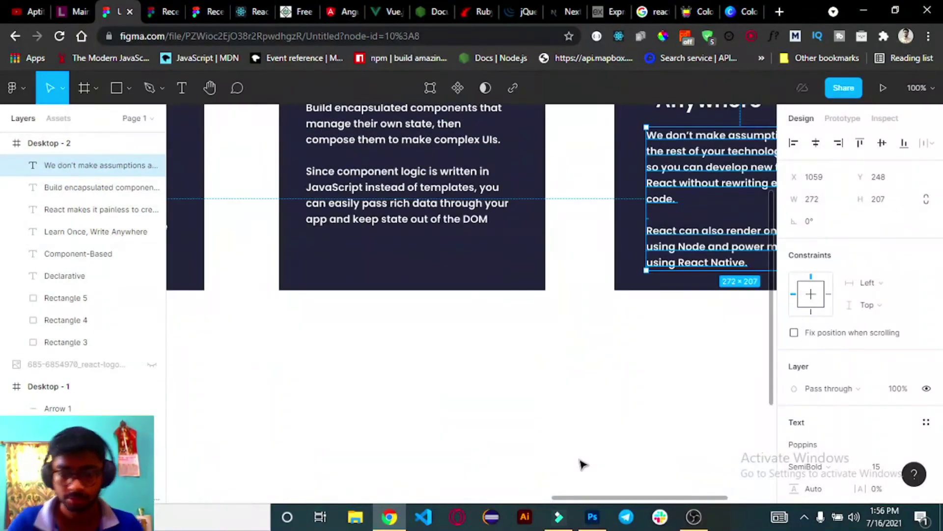
{"action": "scroll", "coordinate": [664, 280], "scroll_direction": "down", "scroll_amount": 4}
{"action": "left_click", "coordinate": [664, 280]}
- Scroll through the React docs page for reference, then select the Declarative card in the mockup
{"action": "key", "text": "ctrl+6"}
{"action": "scroll", "coordinate": [416, 349], "scroll_direction": "down", "scroll_amount": 10}
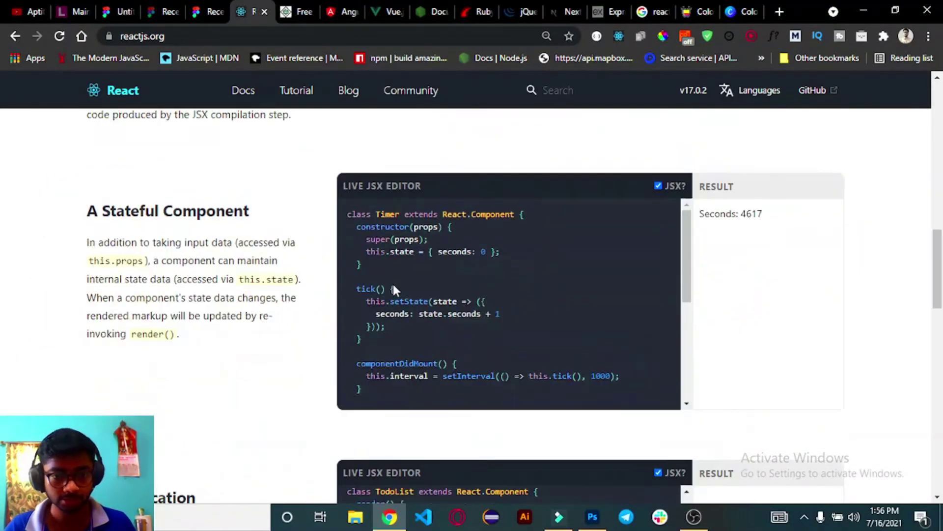
{"action": "scroll", "coordinate": [125, 202], "scroll_direction": "up", "scroll_amount": 6}
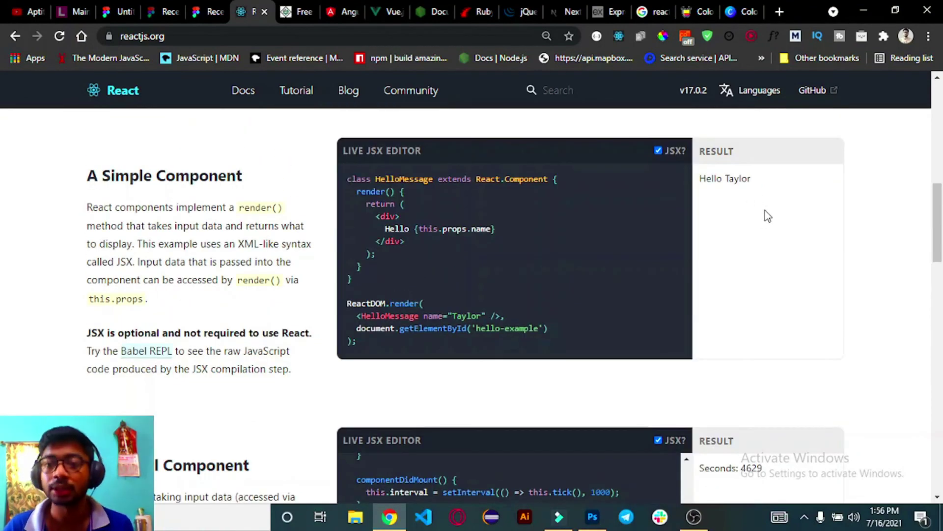
{"action": "scroll", "coordinate": [211, 347], "scroll_direction": "down", "scroll_amount": 15}
{"action": "scroll", "coordinate": [202, 246], "scroll_direction": "up", "scroll_amount": 15}
{"action": "scroll", "coordinate": [202, 246], "scroll_direction": "down", "scroll_amount": 6}
{"action": "scroll", "coordinate": [378, 390], "scroll_direction": "down", "scroll_amount": 15}
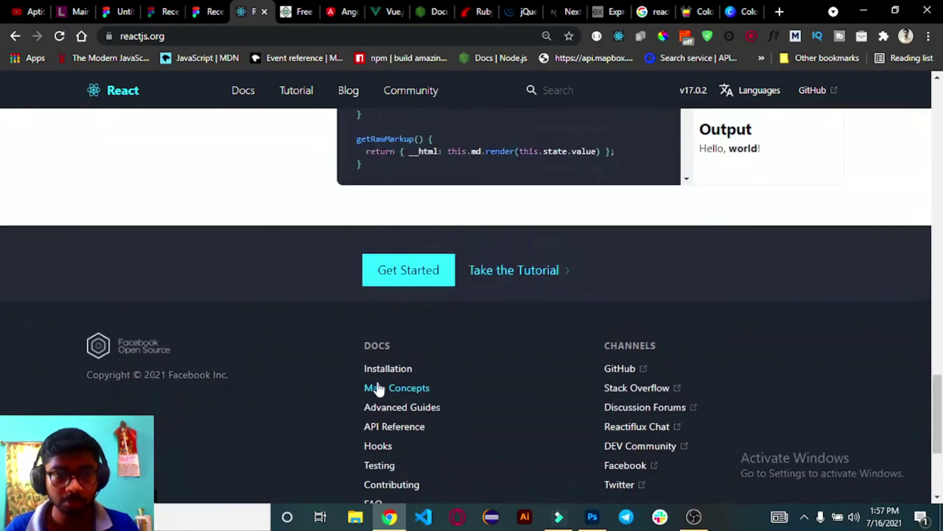
{"action": "key", "text": "ctrl+3"}
{"action": "left_click", "coordinate": [373, 216]}
- Union the Declarative heading and the React-makes-it-painless paragraph into a single layer
{"action": "left_click", "coordinate": [484, 310]}
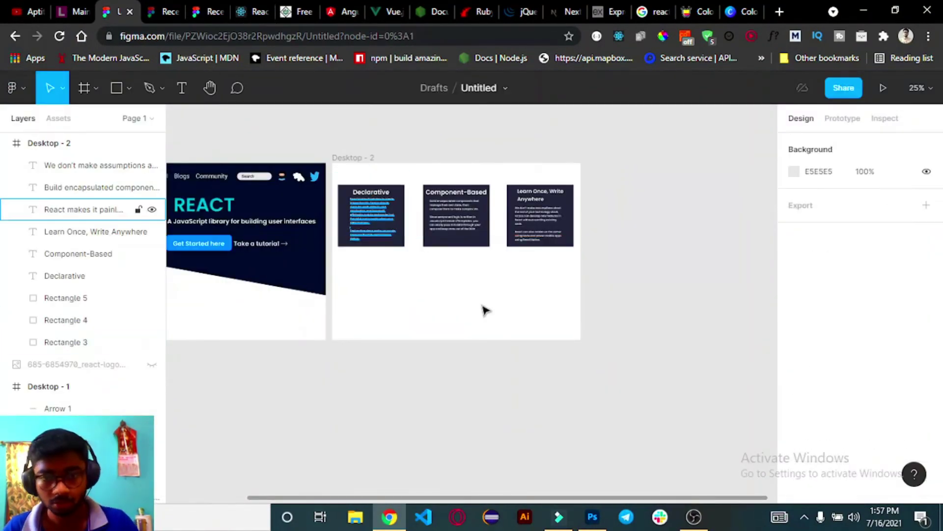
{"action": "key", "text": "ctrl+plus"}
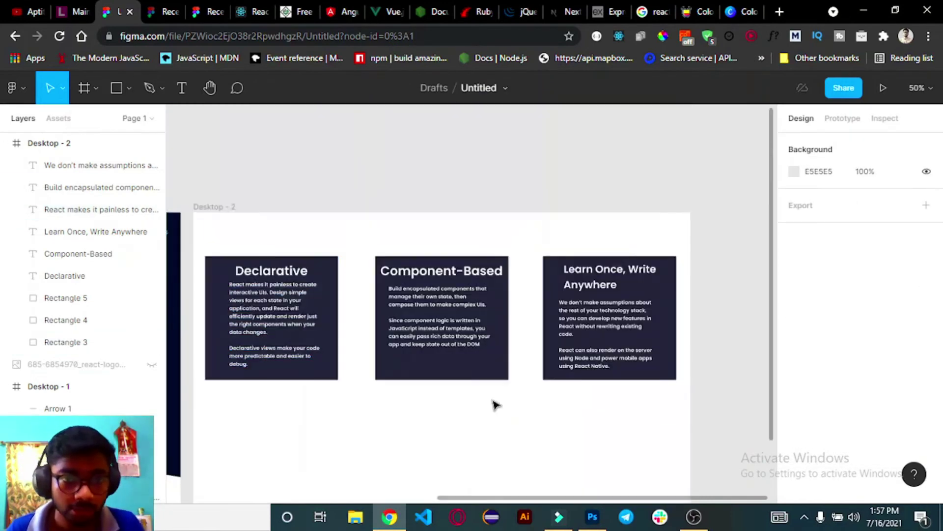
{"action": "left_click", "coordinate": [68, 276]}
{"action": "left_click", "coordinate": [68, 212], "text": "shift"}
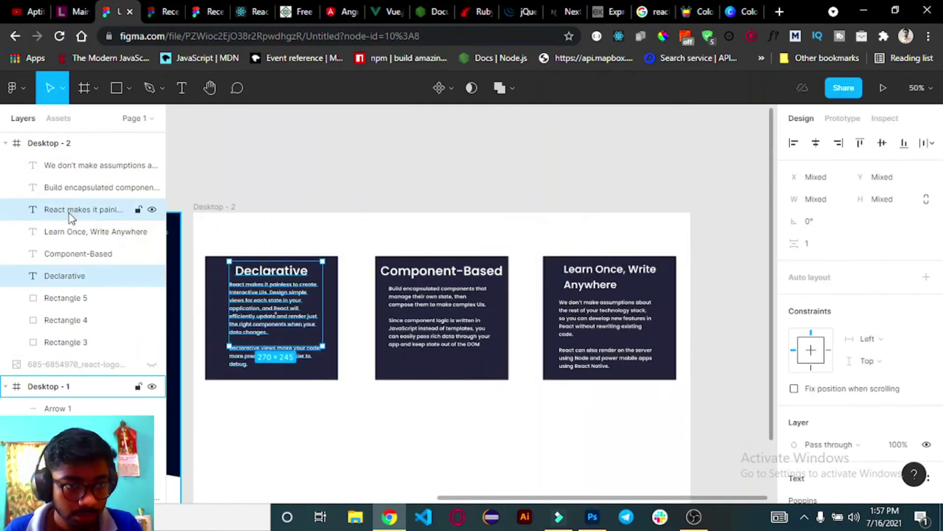
{"action": "left_click", "coordinate": [510, 88]}
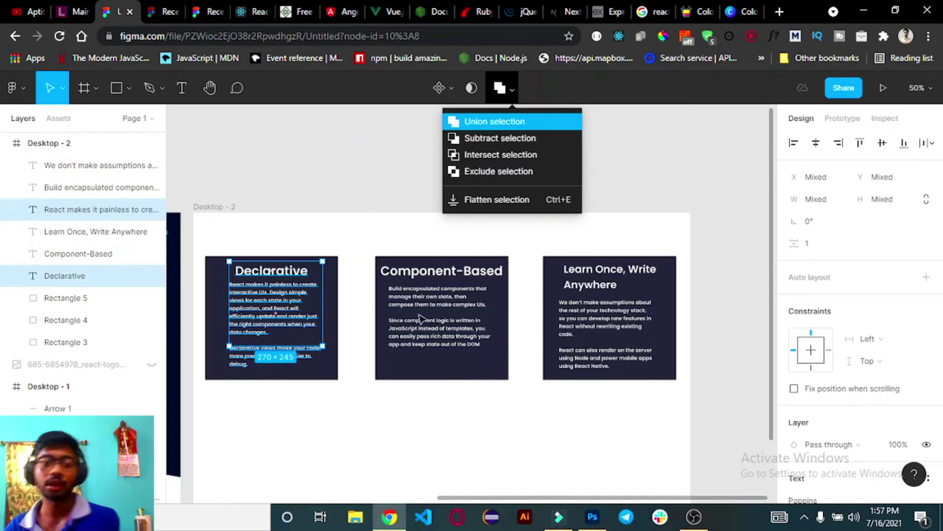
{"action": "key", "text": "Return"}
- Step away to the screen recorder and back, waiting out the unresponsive page warning
{"action": "scroll", "coordinate": [366, 278], "scroll_direction": "down", "scroll_amount": 1}
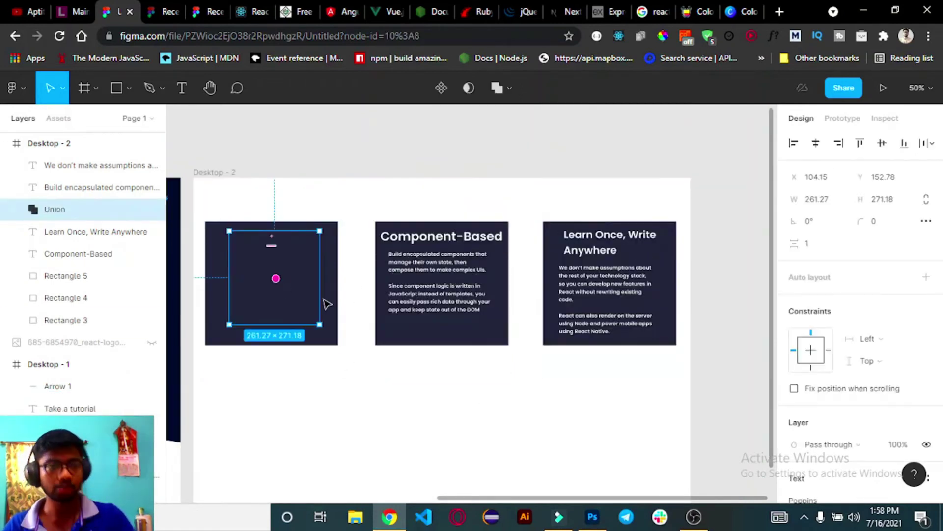
{"action": "left_click", "coordinate": [695, 517]}
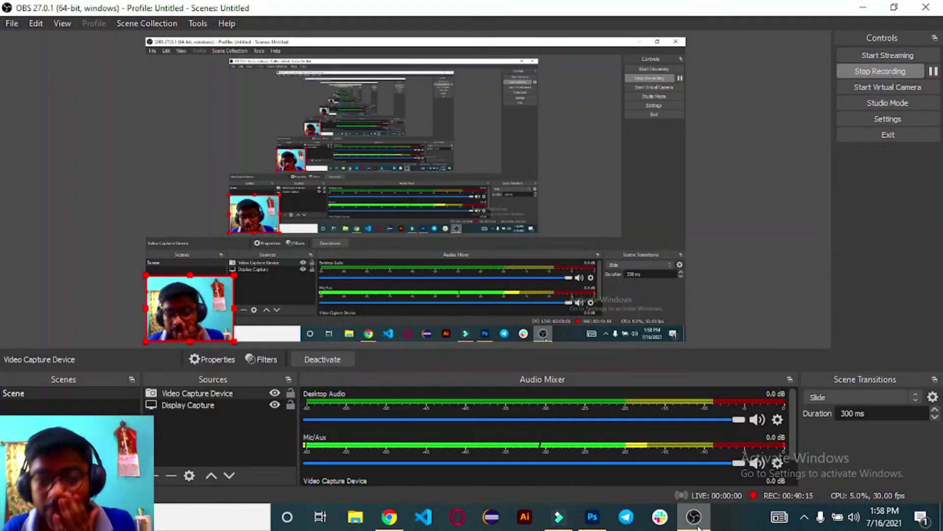
{"action": "key", "text": "alt+Tab"}
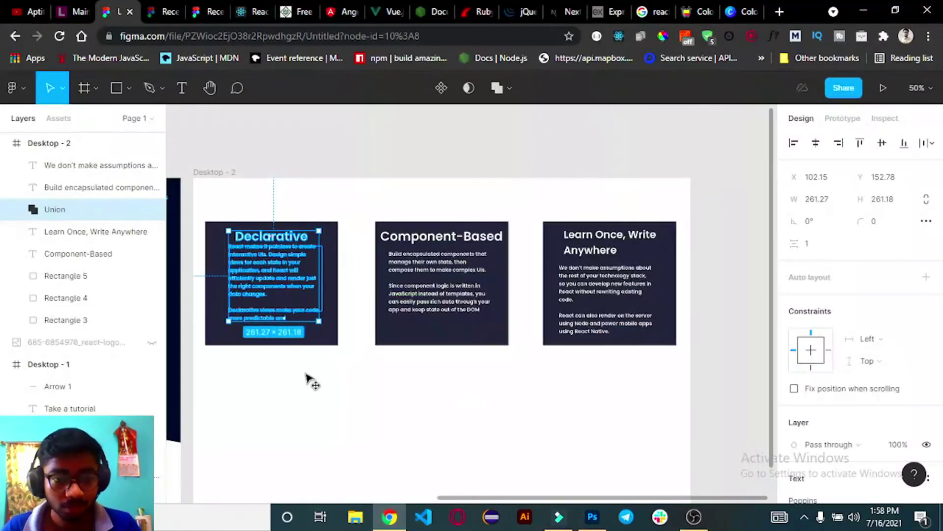
{"action": "left_click", "coordinate": [522, 183]}
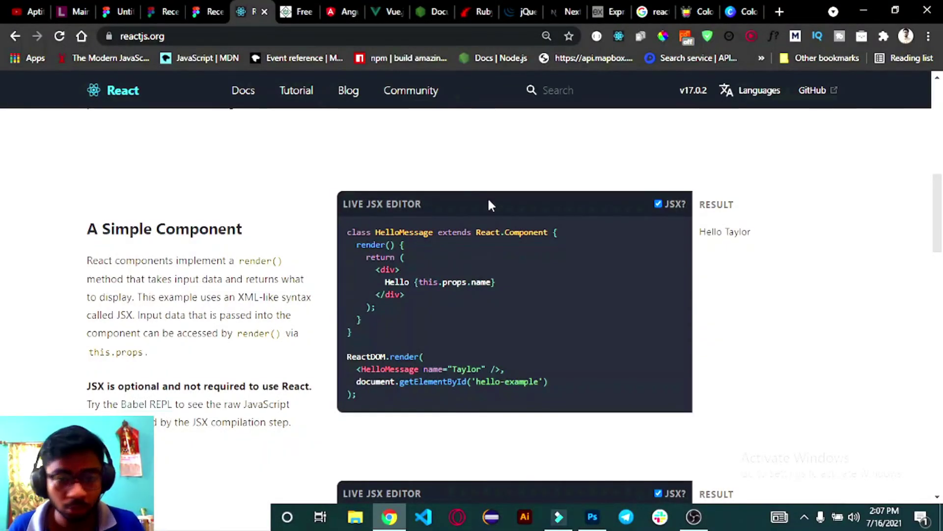
- Look over the React site's A Simple Component heading and example code, then glance at the mockup
{"action": "left_click_drag", "start_coordinate": [88, 240], "coordinate": [246, 243]}
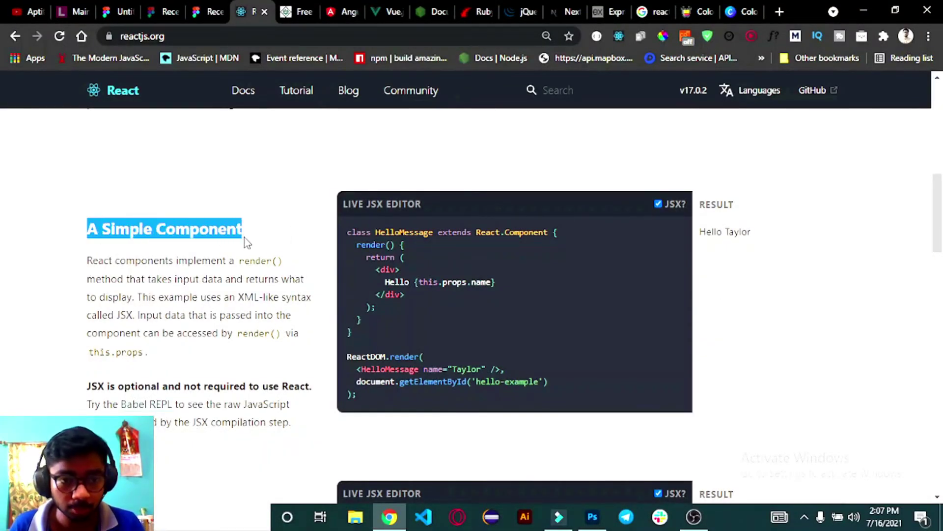
{"action": "mouse_move", "coordinate": [130, 268]}
{"action": "left_mouse_down"}
{"action": "mouse_move", "coordinate": [93, 261]}
{"action": "mouse_move", "coordinate": [18, 284]}
{"action": "left_mouse_up"}
{"action": "left_click", "coordinate": [238, 410]}
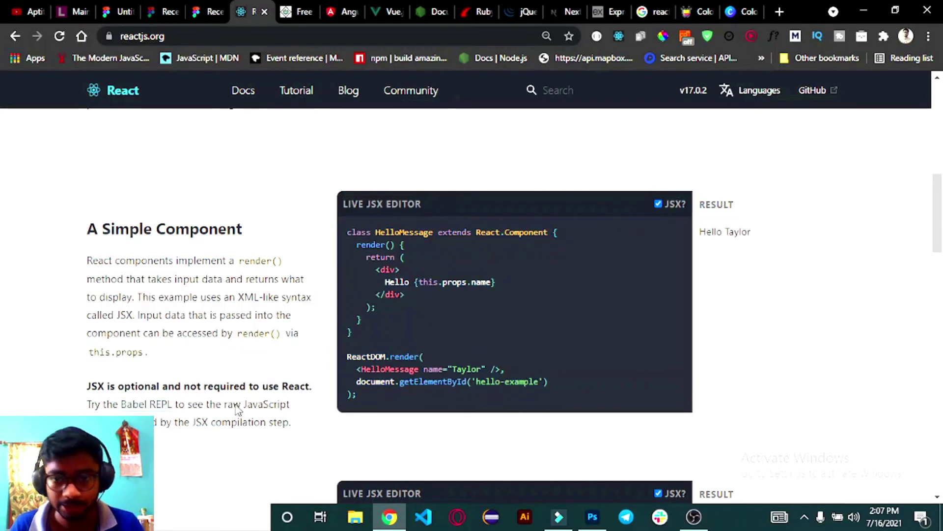
{"action": "scroll", "coordinate": [541, 280], "scroll_direction": "down", "scroll_amount": 4}
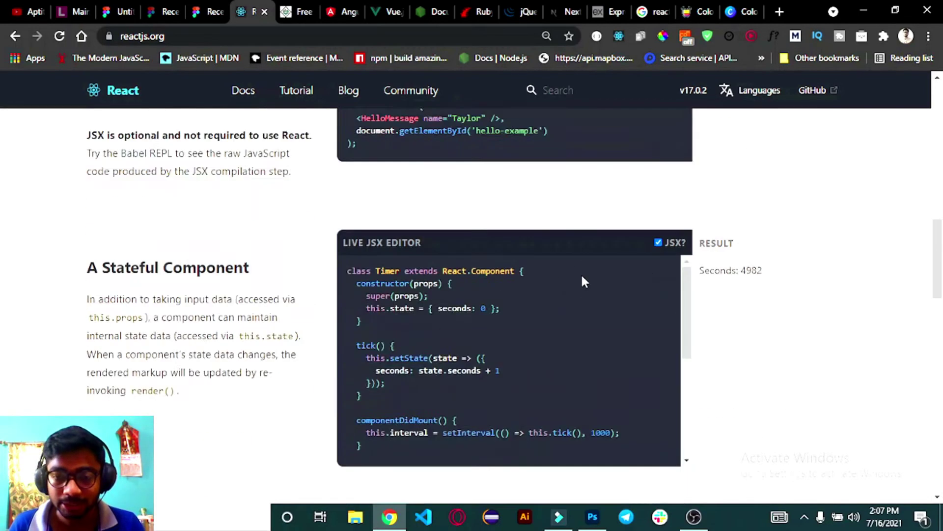
{"action": "scroll", "coordinate": [576, 280], "scroll_direction": "up", "scroll_amount": 4}
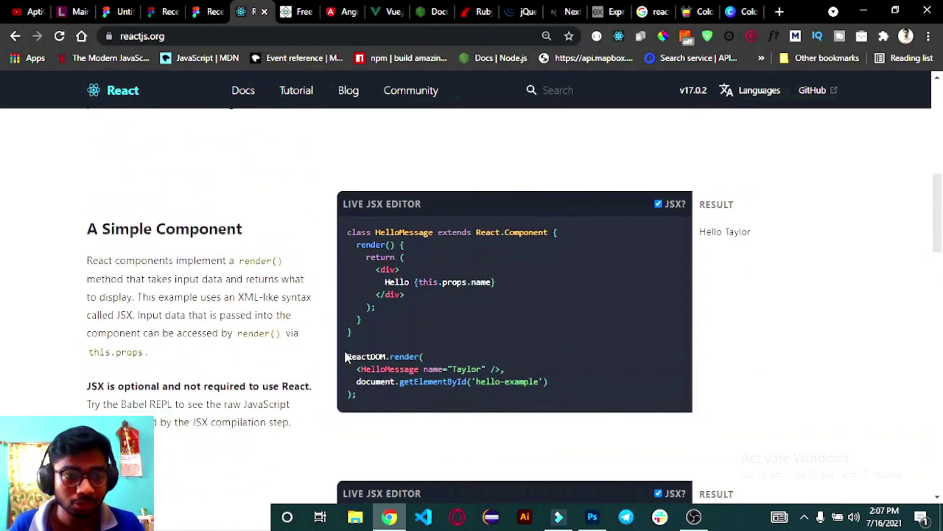
{"action": "left_click", "coordinate": [117, 11]}
{"action": "scroll", "coordinate": [521, 364], "scroll_direction": "down", "scroll_amount": 5}
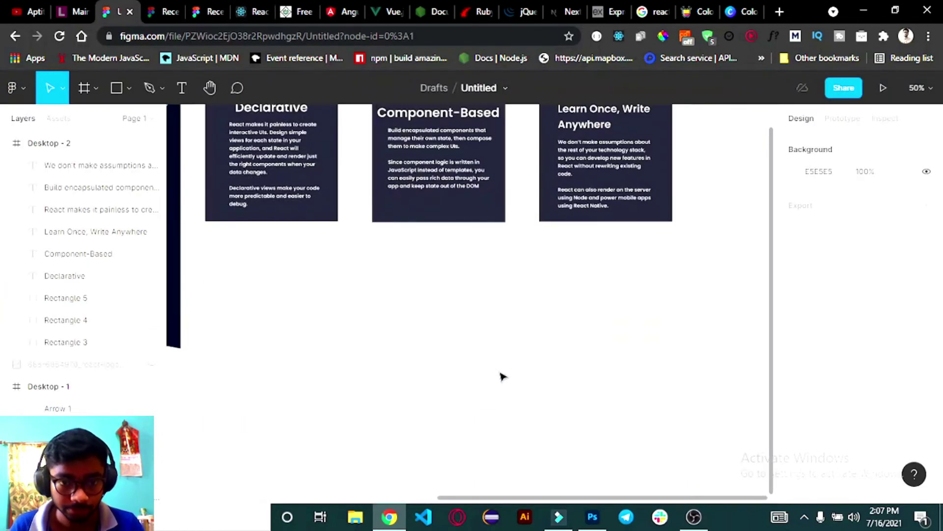
{"action": "scroll", "coordinate": [501, 376], "scroll_direction": "down", "scroll_amount": 2}
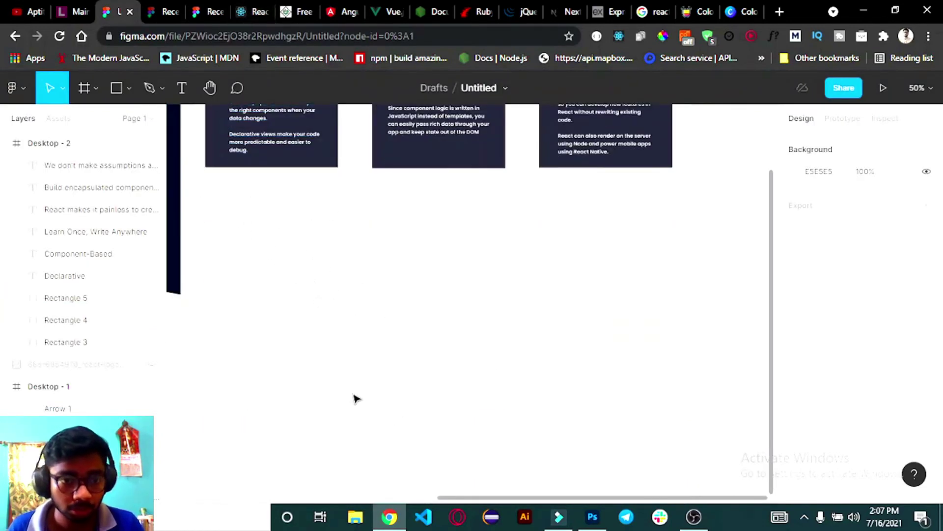
- Browse the Angular homepage, then return to the Figma 'Untitled' mockup
{"action": "left_click", "coordinate": [250, 11]}
{"action": "key", "text": "ctrl+Tab"}
{"action": "key", "text": "ctrl+Tab"}
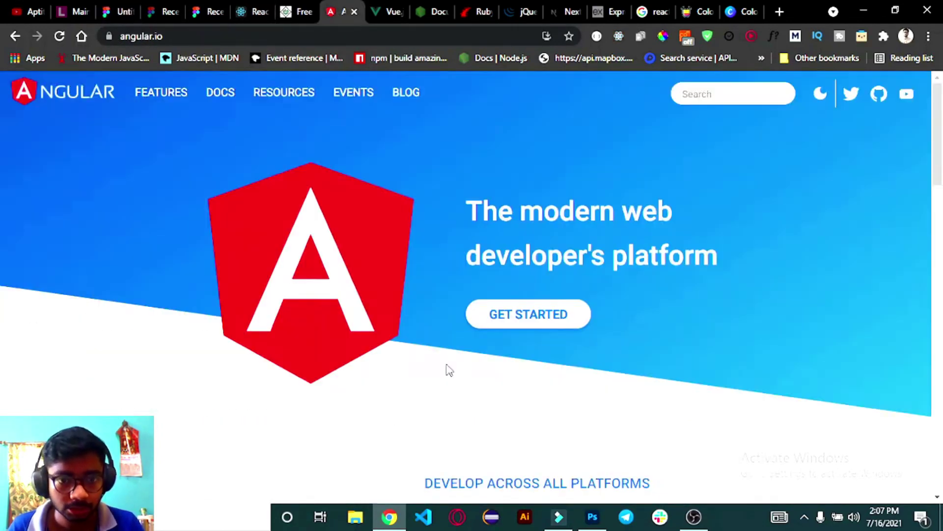
{"action": "scroll", "coordinate": [438, 428], "scroll_direction": "down", "scroll_amount": 10}
{"action": "scroll", "coordinate": [441, 429], "scroll_direction": "up", "scroll_amount": 2}
{"action": "scroll", "coordinate": [441, 429], "scroll_direction": "up", "scroll_amount": 5}
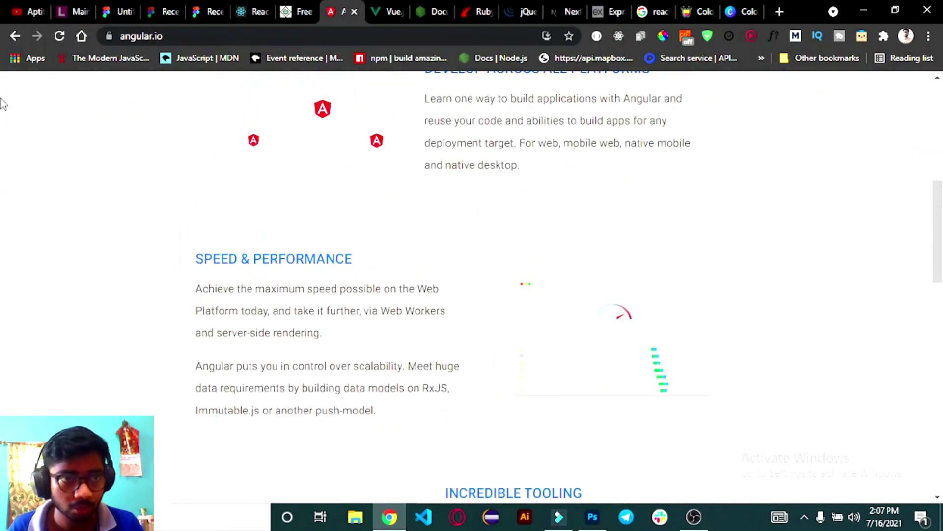
{"action": "left_click", "coordinate": [121, 12]}
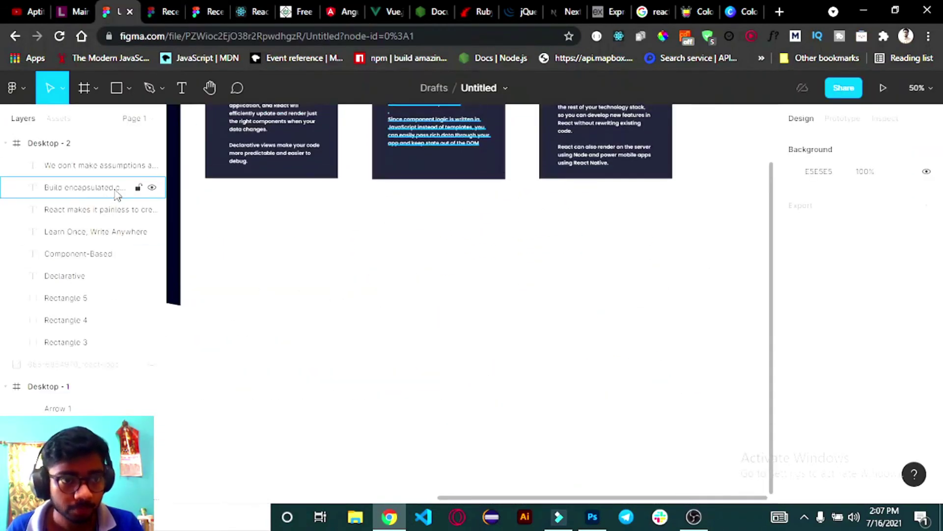
- Add a size-24 text layer below the cards reading 'A Simple Component', copied from the React site
{"action": "left_click", "coordinate": [180, 91]}
{"action": "left_click", "coordinate": [229, 217]}
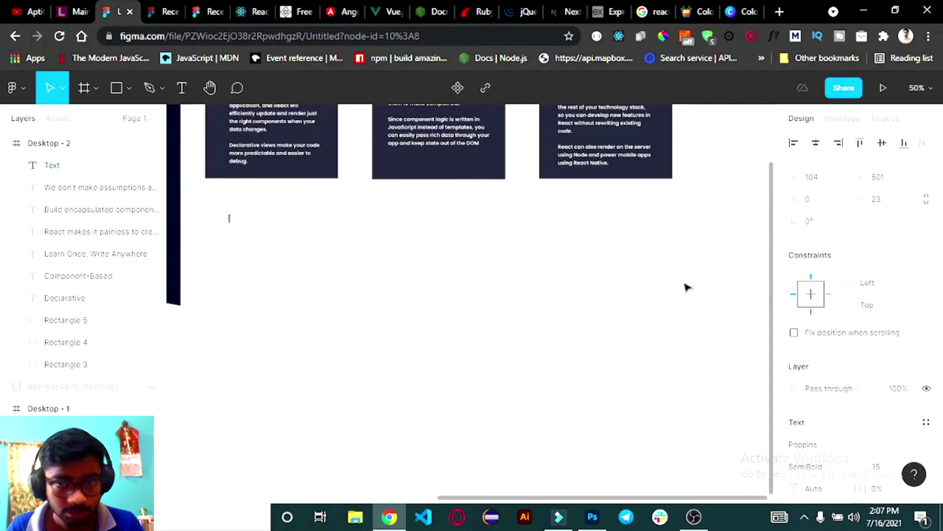
{"action": "scroll", "coordinate": [910, 424], "scroll_direction": "down", "scroll_amount": 2}
{"action": "scroll", "coordinate": [910, 424], "scroll_direction": "down", "scroll_amount": 1}
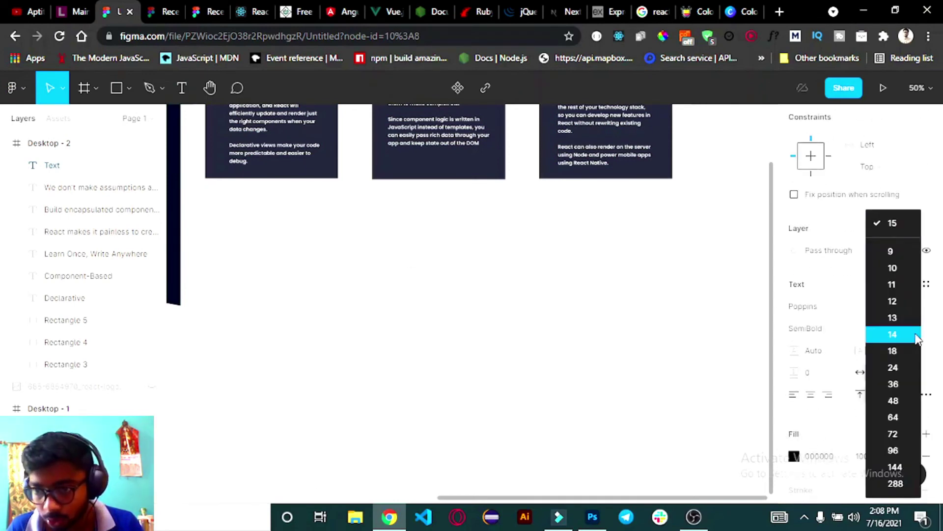
{"action": "left_click", "coordinate": [917, 329]}
{"action": "left_click", "coordinate": [896, 372]}
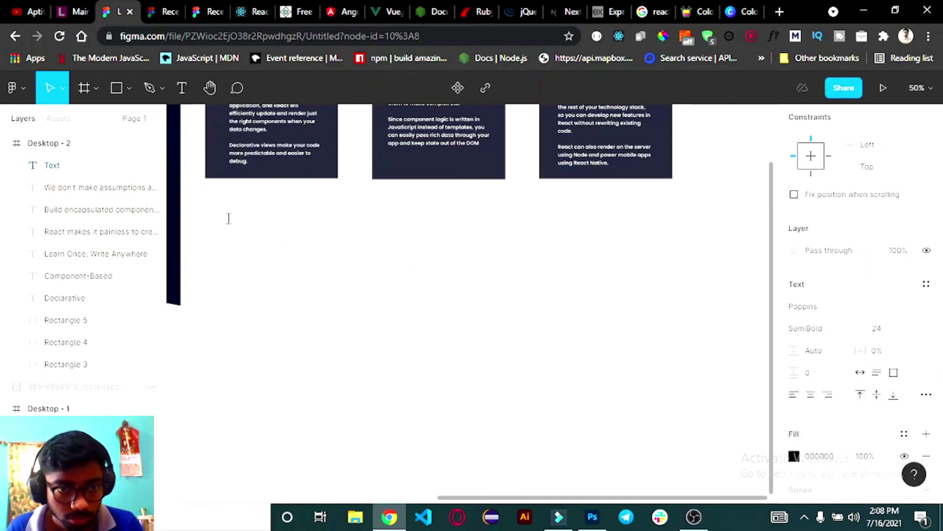
{"action": "key", "text": "ctrl+Tab"}
{"action": "key", "text": "ctrl+Tab"}
{"action": "key", "text": "ctrl+Tab"}
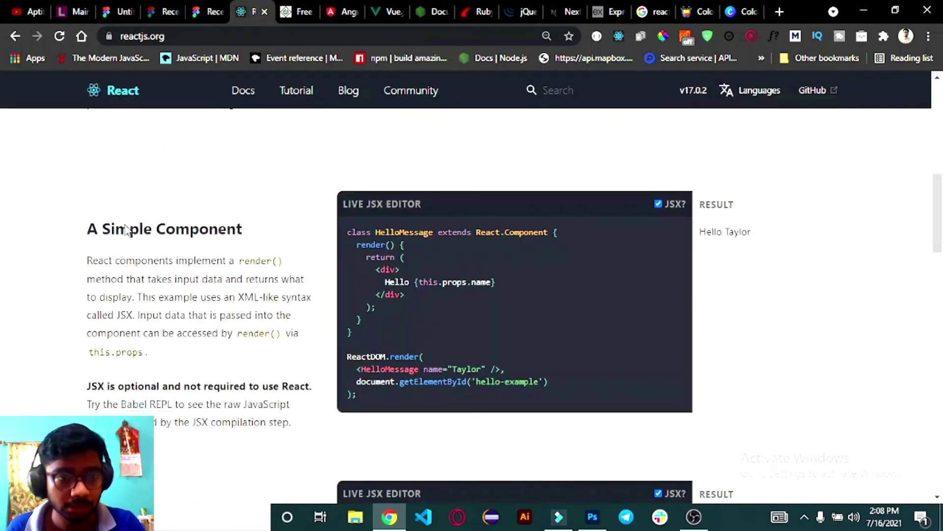
{"action": "left_click_drag", "start_coordinate": [91, 230], "coordinate": [249, 234]}
{"action": "key", "text": "ctrl+c"}
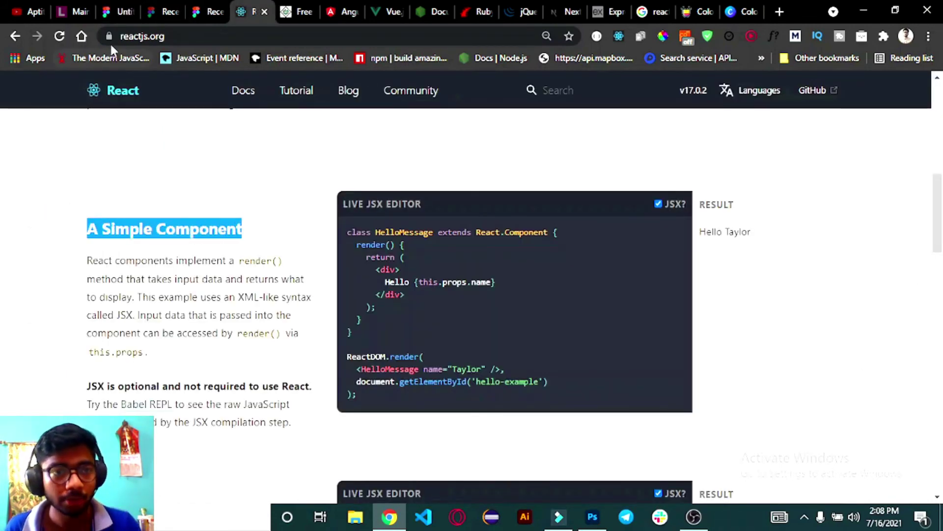
{"action": "left_click", "coordinate": [78, 14]}
{"action": "key", "text": "ctrl+Tab"}
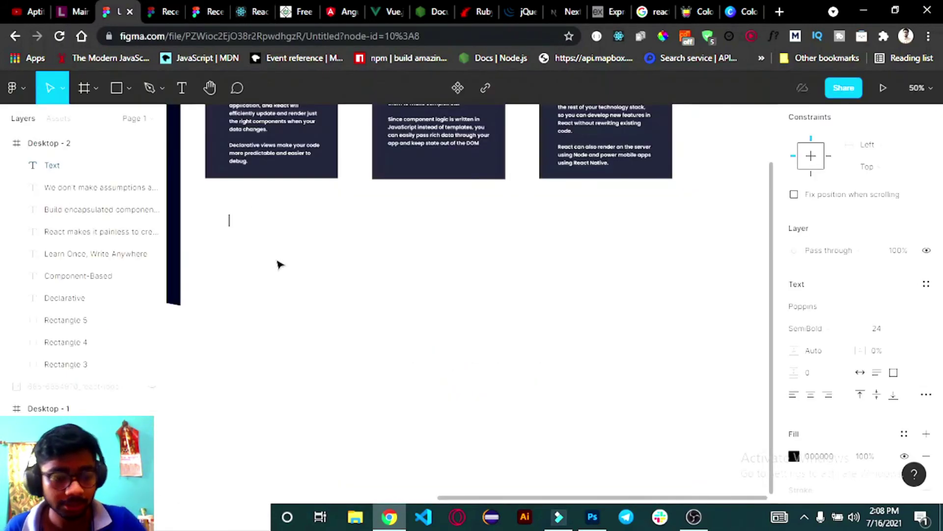
{"action": "key", "text": "ctrl+v"}
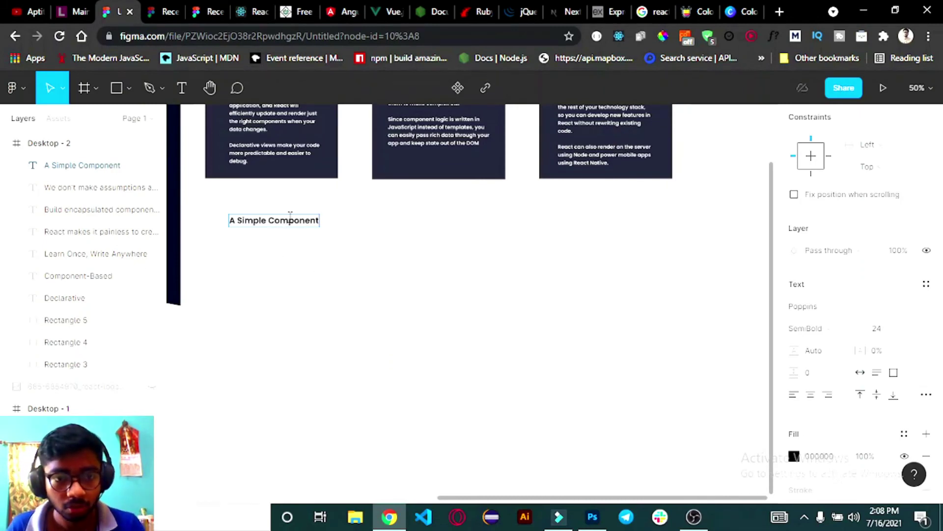
{"action": "key", "text": "Escape"}
- Nudge the heading into place under the cards and colour it cyan 00FFFF
{"action": "left_click_drag", "start_coordinate": [287, 225], "coordinate": [273, 220]}
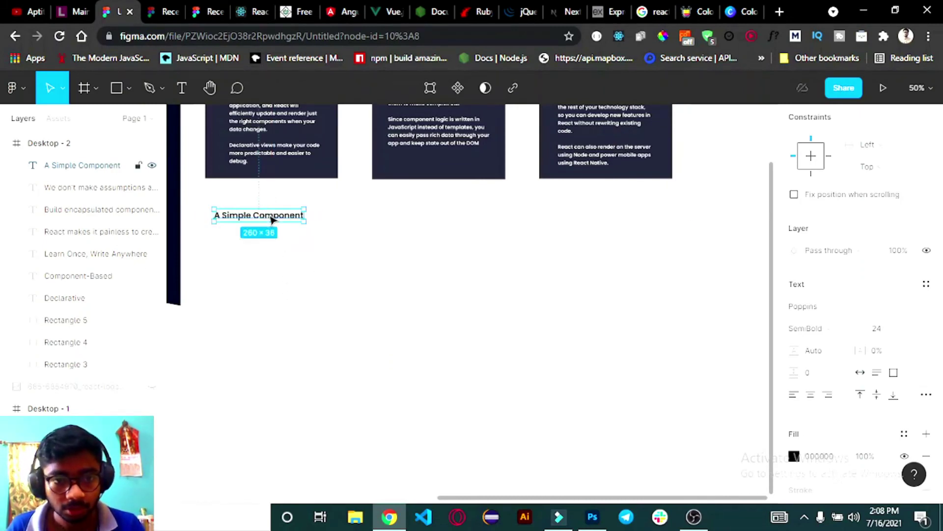
{"action": "left_click", "coordinate": [794, 456]}
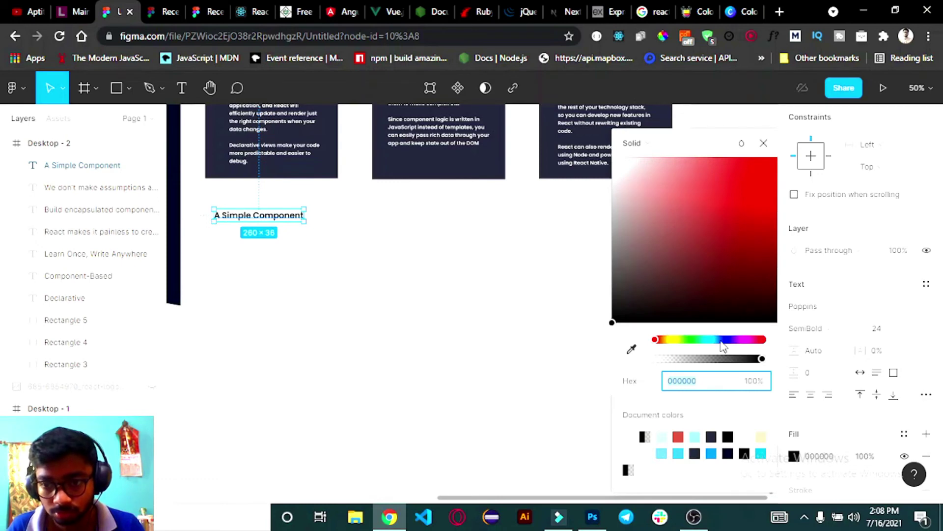
{"action": "left_click", "coordinate": [708, 340]}
{"action": "left_click", "coordinate": [742, 217]}
{"action": "left_click_drag", "start_coordinate": [742, 217], "coordinate": [744, 180]}
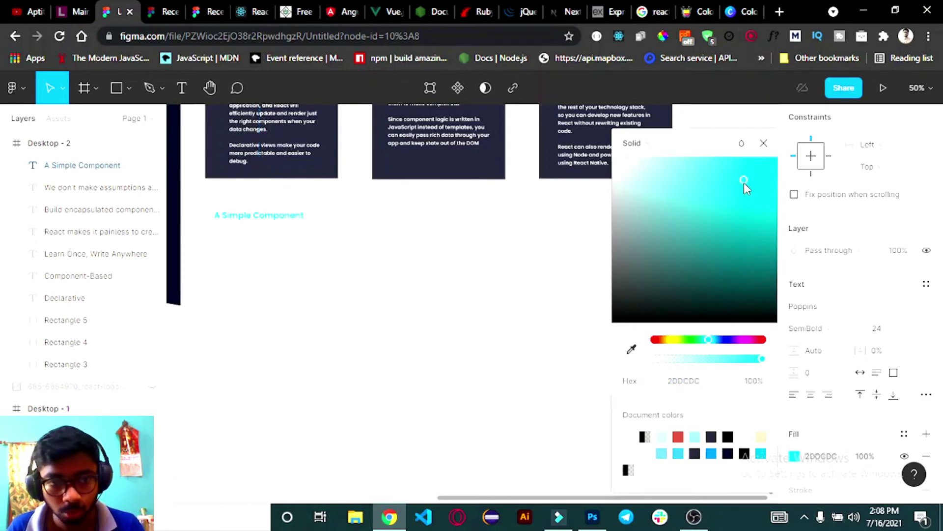
{"action": "left_click", "coordinate": [418, 288]}
- Paste the React Simple Component description paragraph into a text box below the heading
{"action": "key", "text": "ctrl+6"}
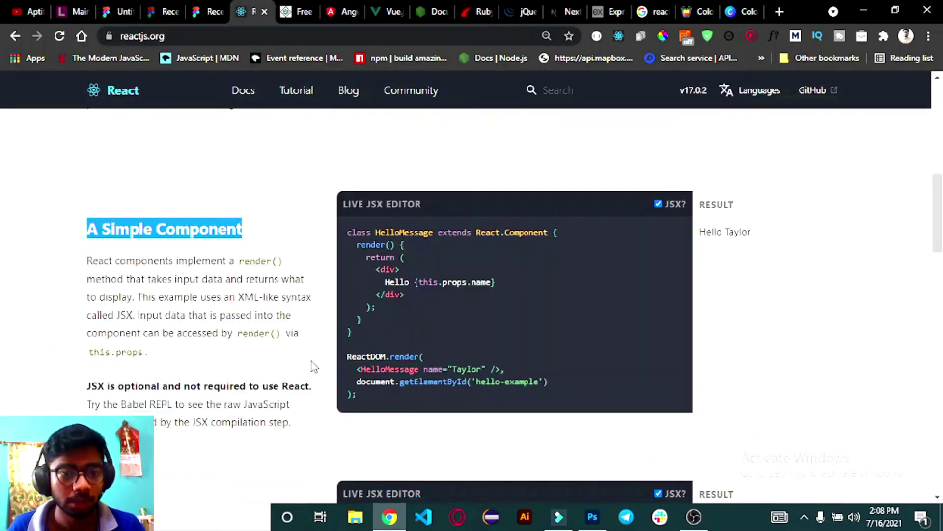
{"action": "left_click", "coordinate": [79, 277]}
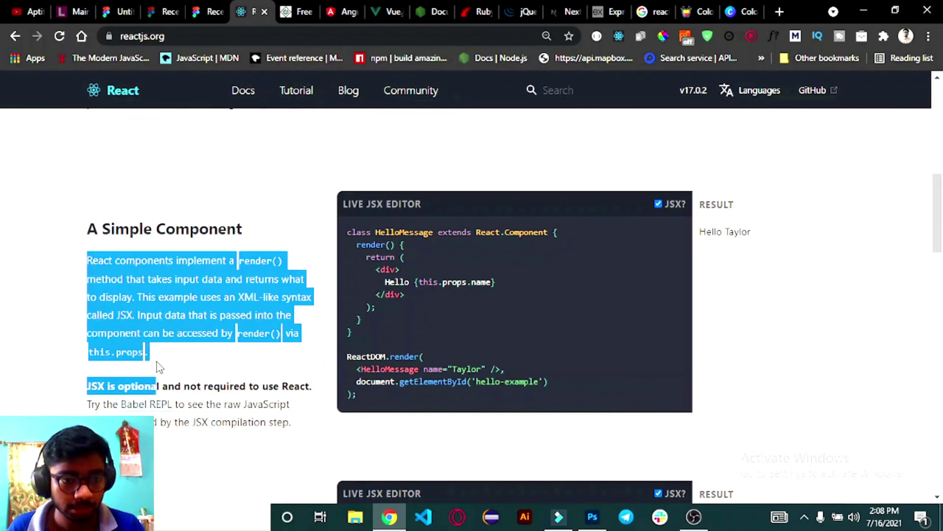
{"action": "left_click_drag", "start_coordinate": [93, 268], "coordinate": [167, 359]}
{"action": "key", "text": "ctrl+c"}
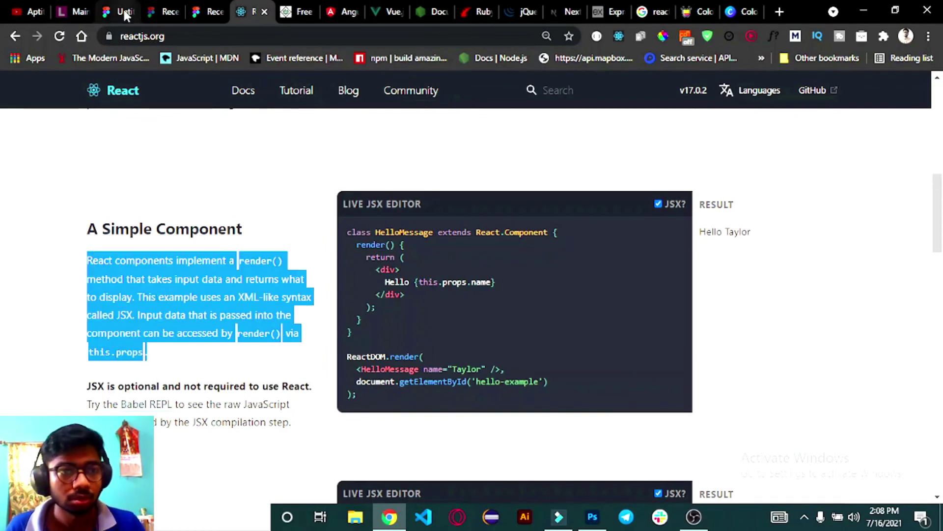
{"action": "left_click", "coordinate": [118, 12]}
{"action": "left_click", "coordinate": [182, 90]}
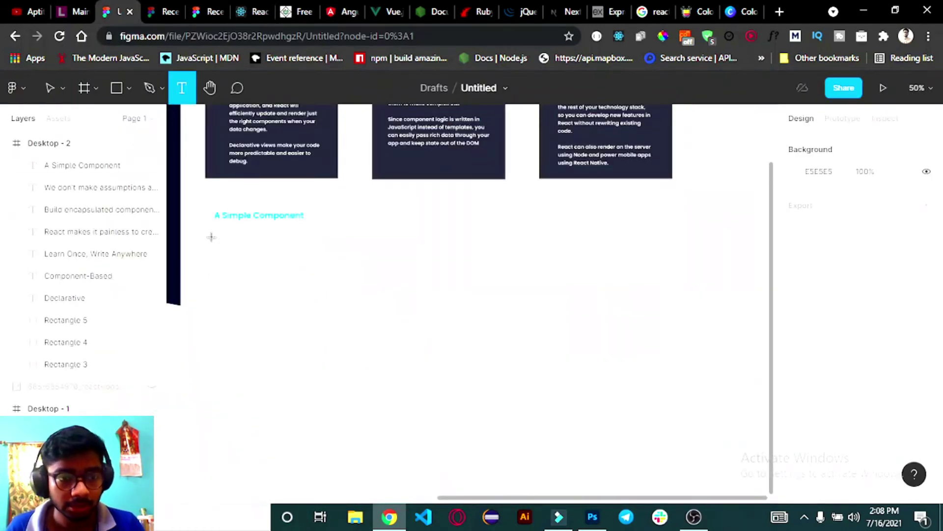
{"action": "left_click_drag", "start_coordinate": [212, 236], "coordinate": [415, 353]}
{"action": "key", "text": "ctrl+v"}
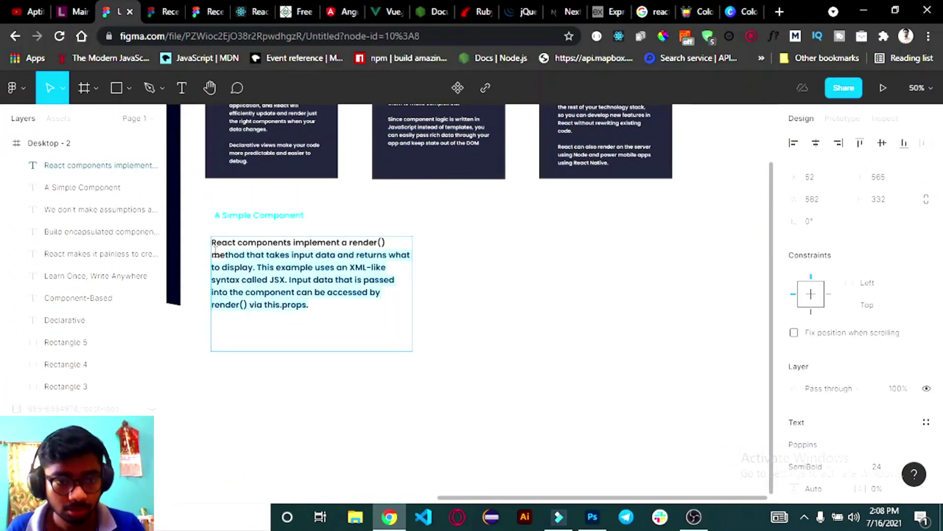
- Set the paragraph to 18-point Poppins and narrow its box into a column
{"action": "left_click_drag", "start_coordinate": [357, 310], "coordinate": [211, 242]}
{"action": "scroll", "coordinate": [869, 429], "scroll_direction": "down", "scroll_amount": 2}
{"action": "left_click", "coordinate": [876, 327]}
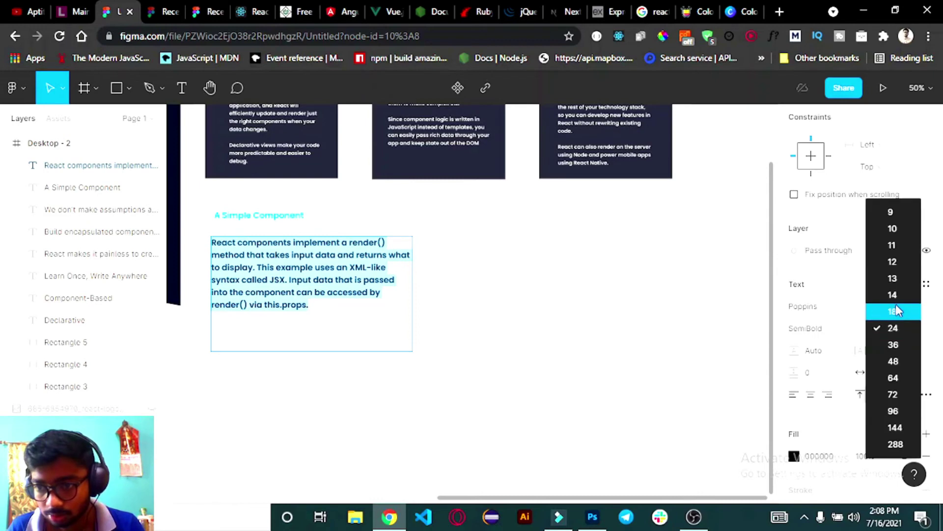
{"action": "left_click", "coordinate": [878, 310]}
{"action": "left_click", "coordinate": [806, 306]}
{"action": "left_click", "coordinate": [821, 305]}
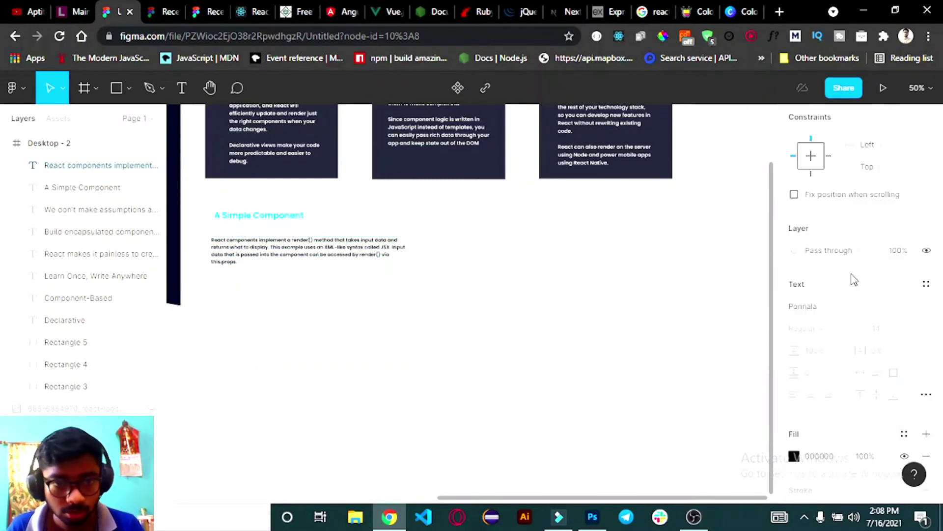
{"action": "key", "text": "Escape"}
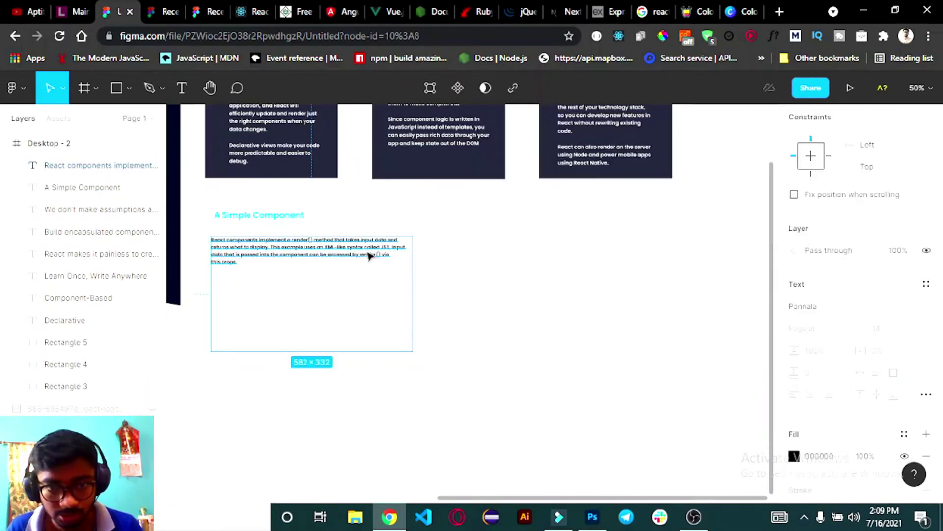
{"action": "key", "text": "ctrl+z"}
{"action": "scroll", "coordinate": [876, 344], "scroll_direction": "down", "scroll_amount": 3}
{"action": "left_click", "coordinate": [876, 327]}
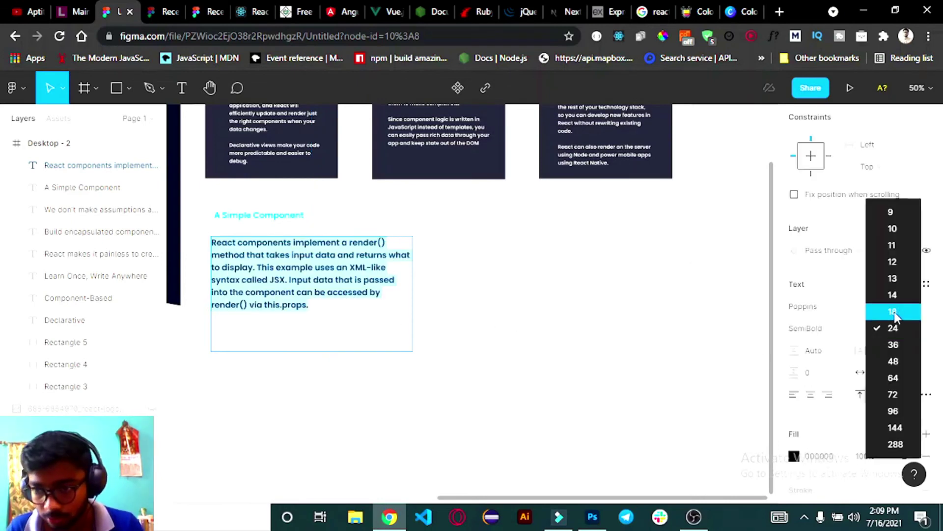
{"action": "left_click_drag", "start_coordinate": [413, 289], "coordinate": [344, 290]}
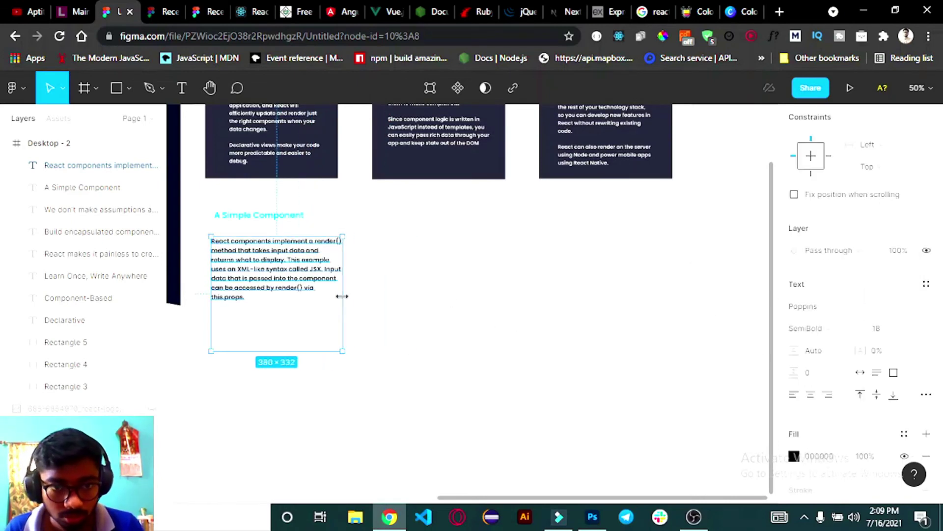
{"action": "left_click", "coordinate": [590, 309]}
{"action": "scroll", "coordinate": [639, 320], "scroll_direction": "up", "scroll_amount": 2}
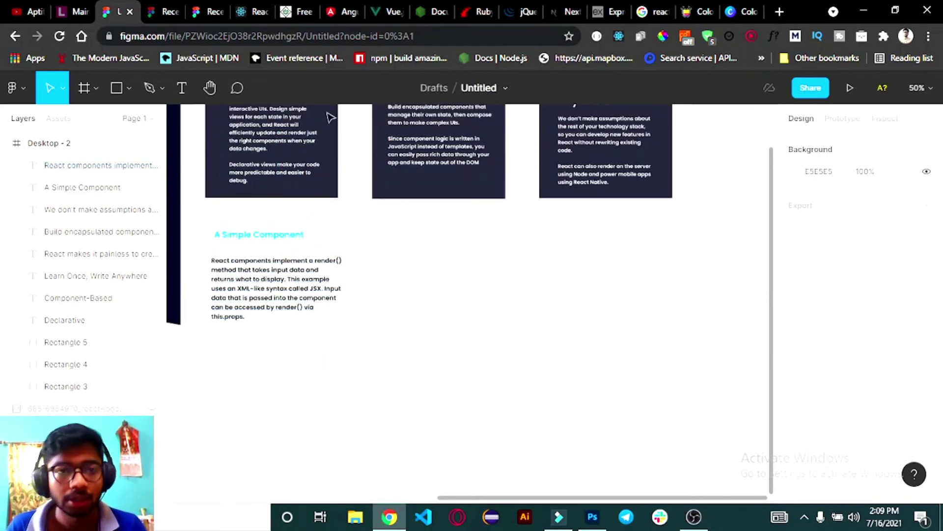
- Draw a 560×445 rectangle right of the paragraph, filled dark navy #102039
{"action": "left_click", "coordinate": [253, 11]}
{"action": "left_click", "coordinate": [112, 12]}
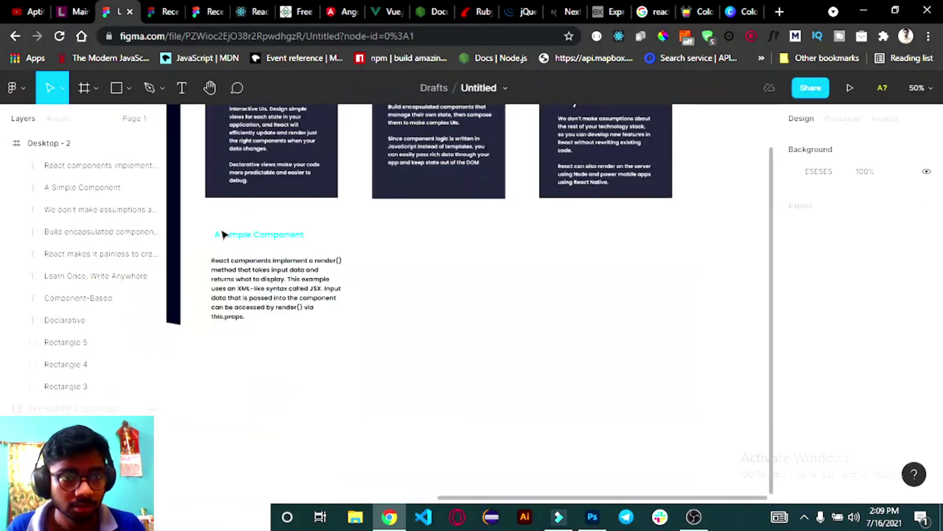
{"action": "left_click", "coordinate": [128, 88]}
{"action": "left_click", "coordinate": [185, 123]}
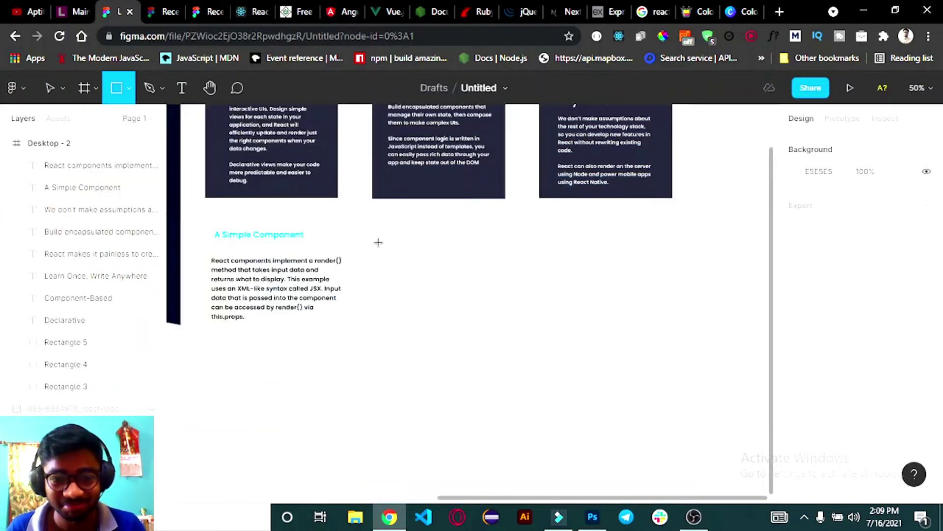
{"action": "left_click_drag", "start_coordinate": [385, 237], "coordinate": [564, 376]}
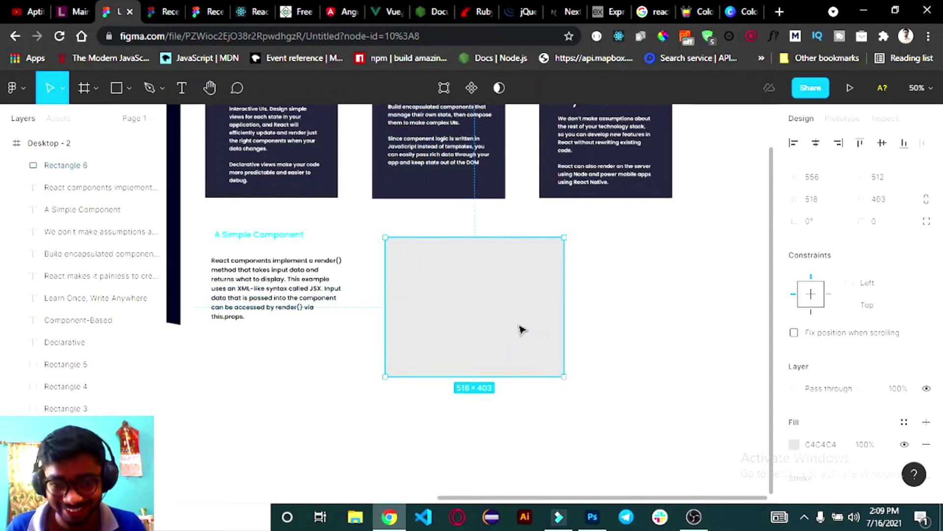
{"action": "left_click_drag", "start_coordinate": [522, 329], "coordinate": [513, 315]}
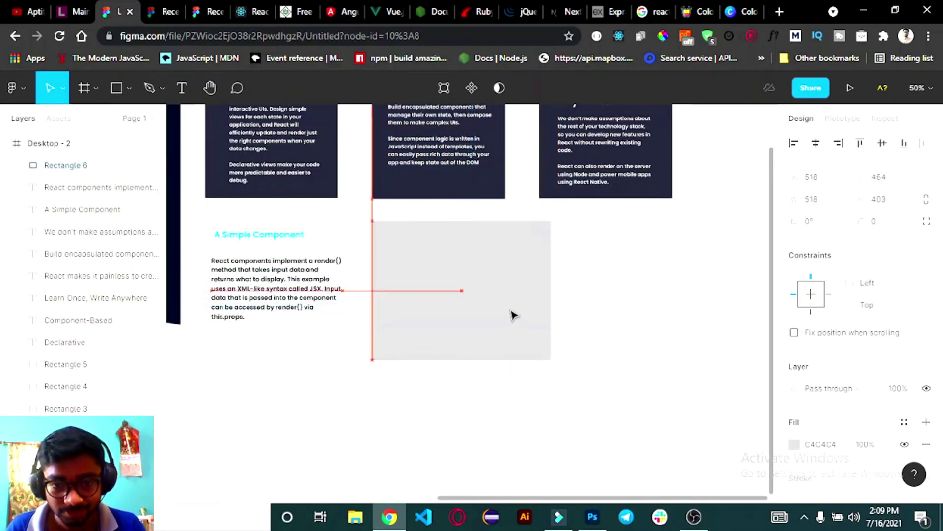
{"action": "left_click_drag", "start_coordinate": [551, 360], "coordinate": [565, 374]}
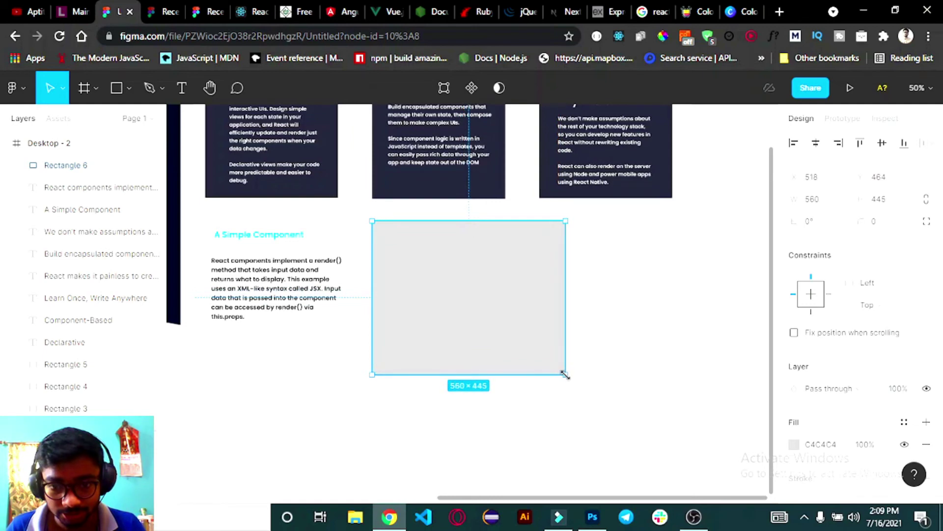
{"action": "left_click", "coordinate": [794, 443]}
{"action": "left_click", "coordinate": [718, 339]}
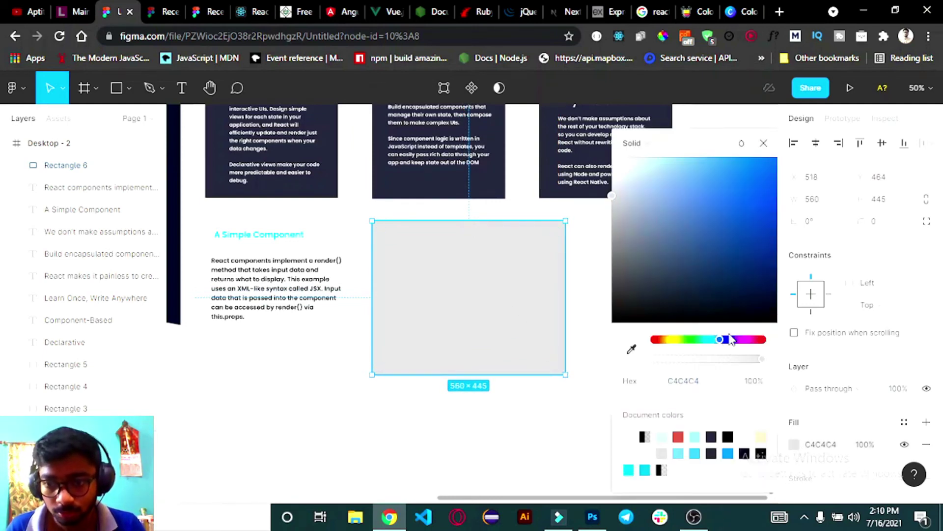
{"action": "left_click", "coordinate": [732, 286]}
{"action": "left_click", "coordinate": [600, 338]}
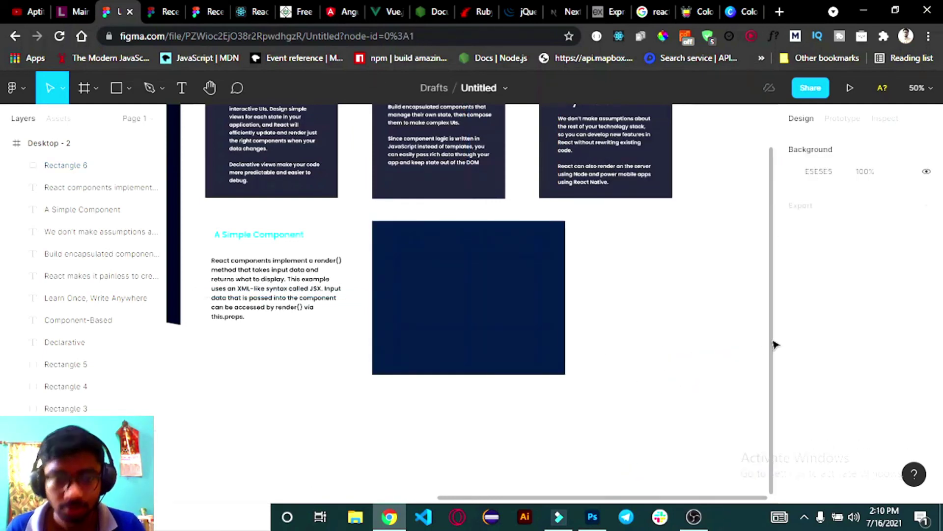
{"action": "left_click", "coordinate": [248, 11]}
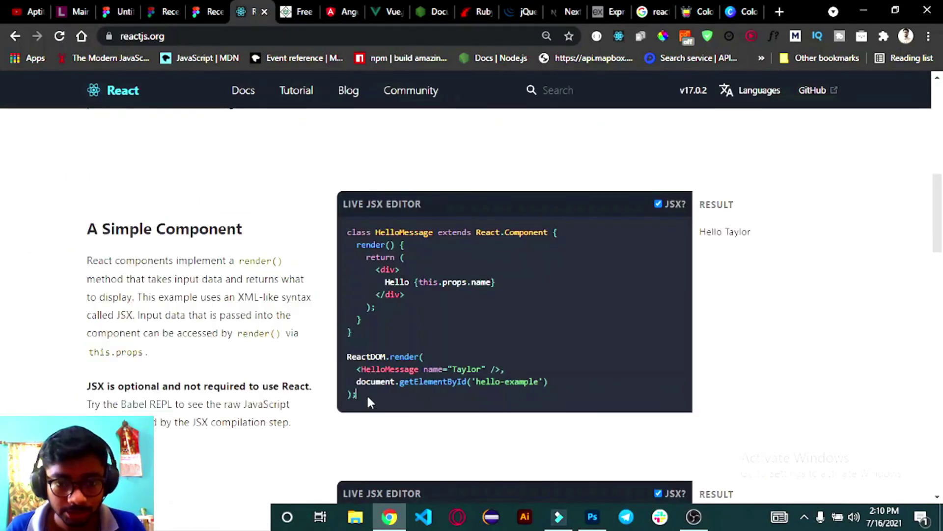
- Draw a thin black header bar across the top of the navy code panel
{"action": "left_click_drag", "start_coordinate": [366, 394], "coordinate": [336, 236]}
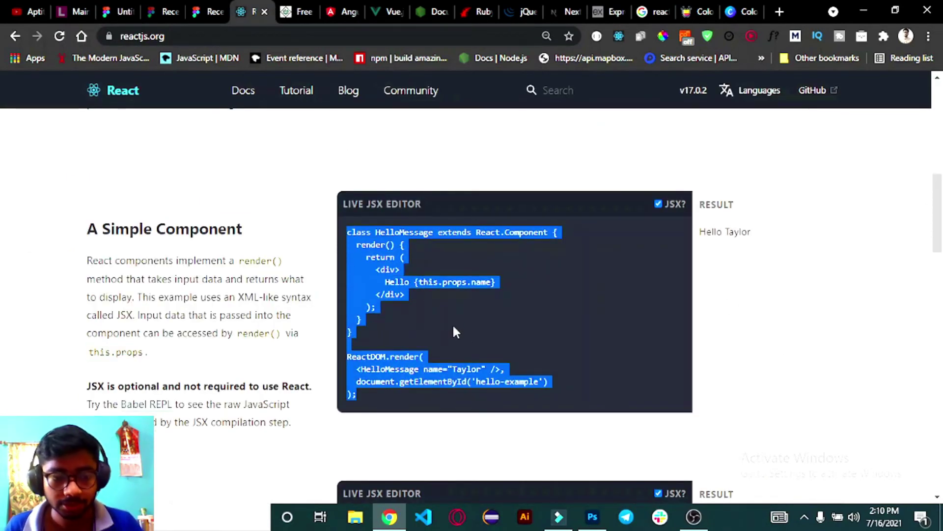
{"action": "left_click", "coordinate": [278, 204]}
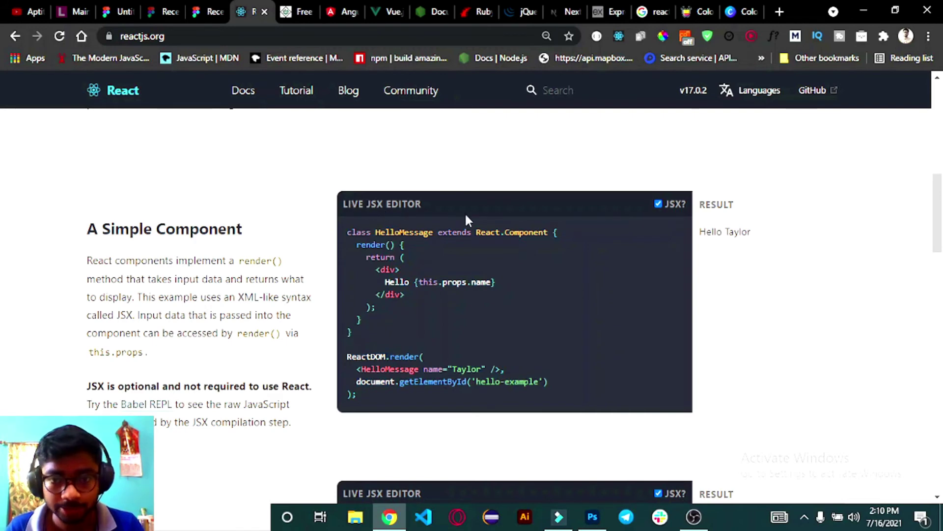
{"action": "left_click", "coordinate": [115, 18]}
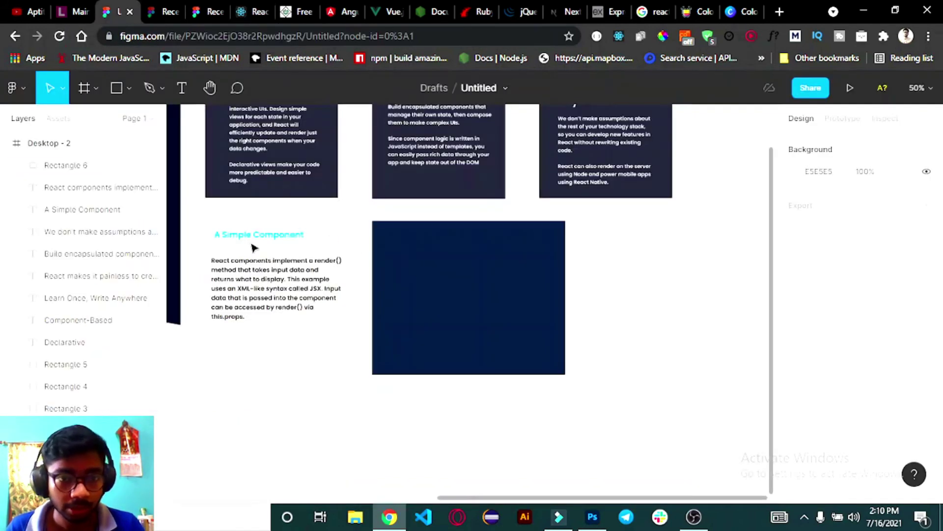
{"action": "left_click", "coordinate": [127, 90]}
{"action": "left_click", "coordinate": [104, 122]}
{"action": "mouse_move", "coordinate": [378, 229]}
{"action": "left_mouse_down"}
{"action": "mouse_move", "coordinate": [447, 273]}
{"action": "mouse_move", "coordinate": [558, 248]}
{"action": "left_mouse_up"}
{"action": "left_click", "coordinate": [794, 444]}
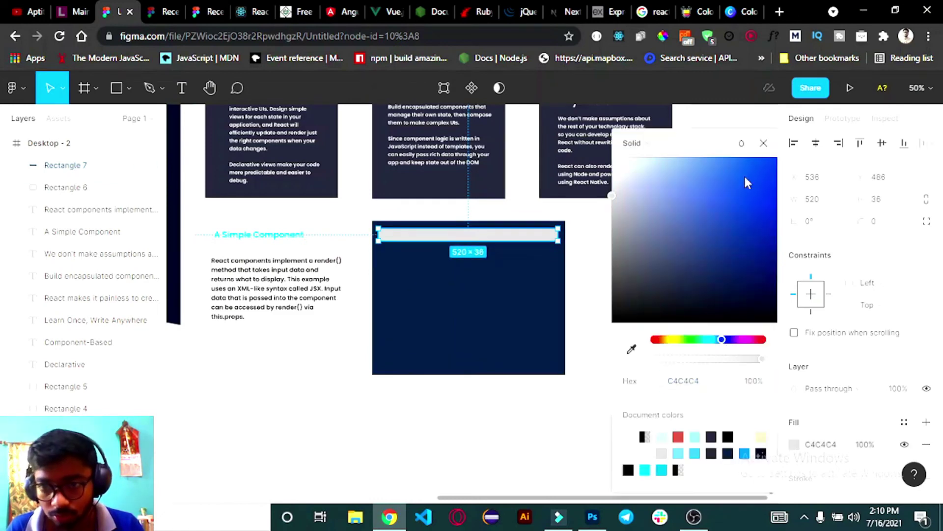
{"action": "left_click_drag", "start_coordinate": [745, 182], "coordinate": [747, 316]}
{"action": "left_click", "coordinate": [585, 326]}
{"action": "key", "text": "shift+0"}
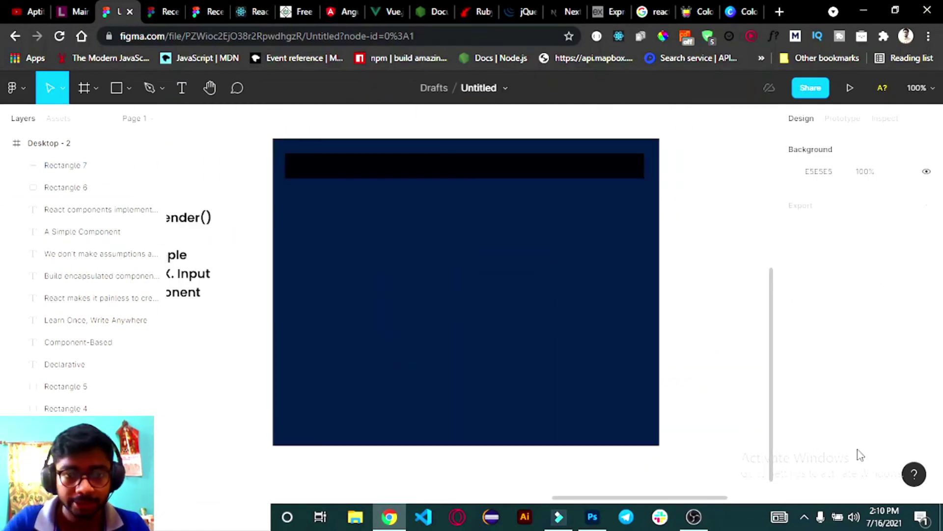
- Place the heading LIVE JSX EDITOR, copied from the React site, in the black header bar
{"action": "left_click", "coordinate": [182, 87]}
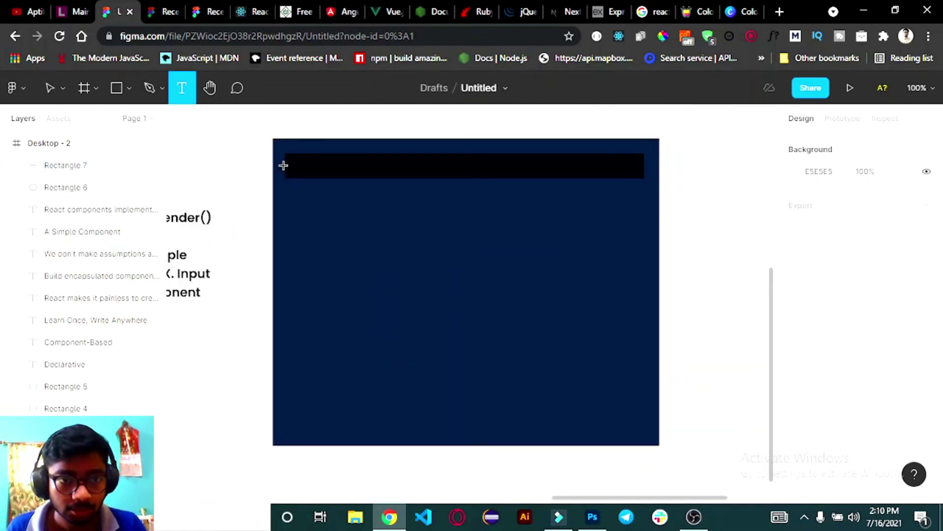
{"action": "left_click", "coordinate": [309, 164]}
{"action": "left_click", "coordinate": [255, 13]}
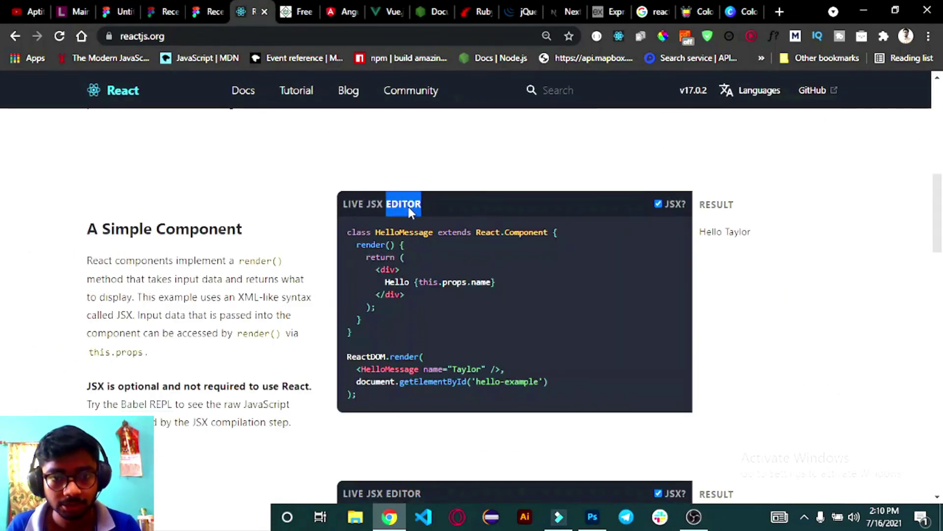
{"action": "left_click_drag", "start_coordinate": [408, 208], "coordinate": [324, 209]}
{"action": "left_click", "coordinate": [393, 202]}
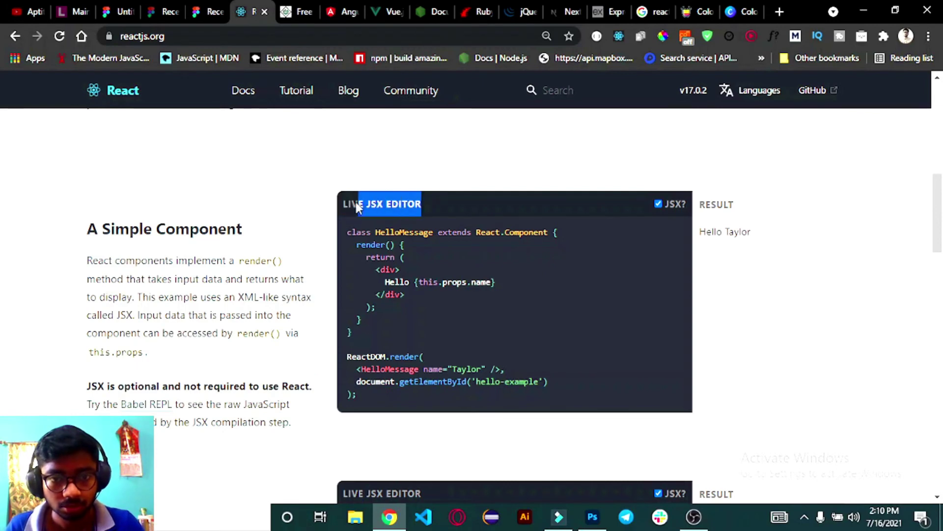
{"action": "left_click", "coordinate": [118, 11]}
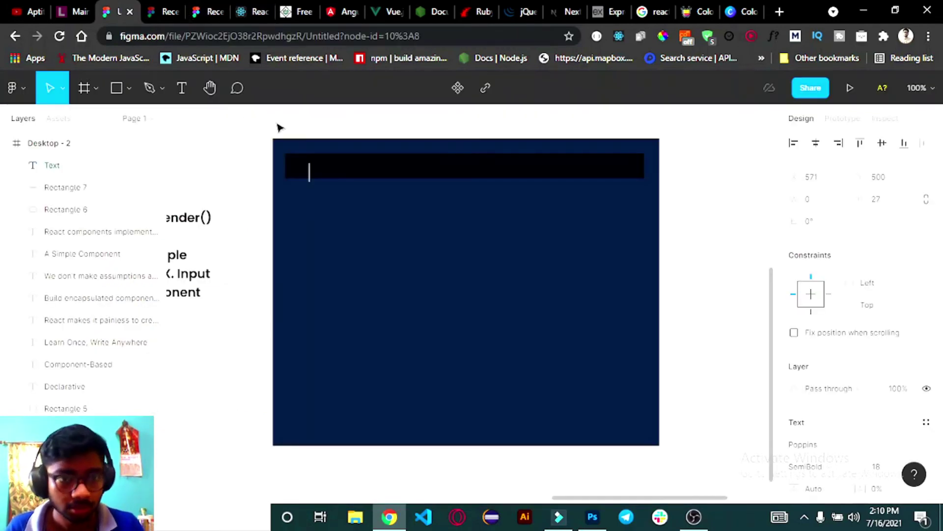
{"action": "type", "text": "LIVE JSX EDITOR"}
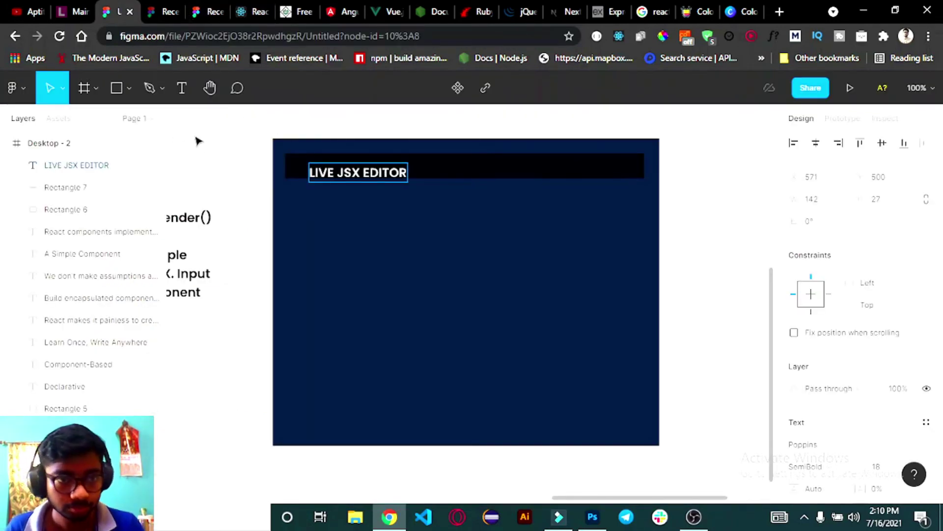
{"action": "key", "text": "Escape"}
{"action": "left_click_drag", "start_coordinate": [348, 173], "coordinate": [339, 167]}
{"action": "left_click", "coordinate": [364, 254]}
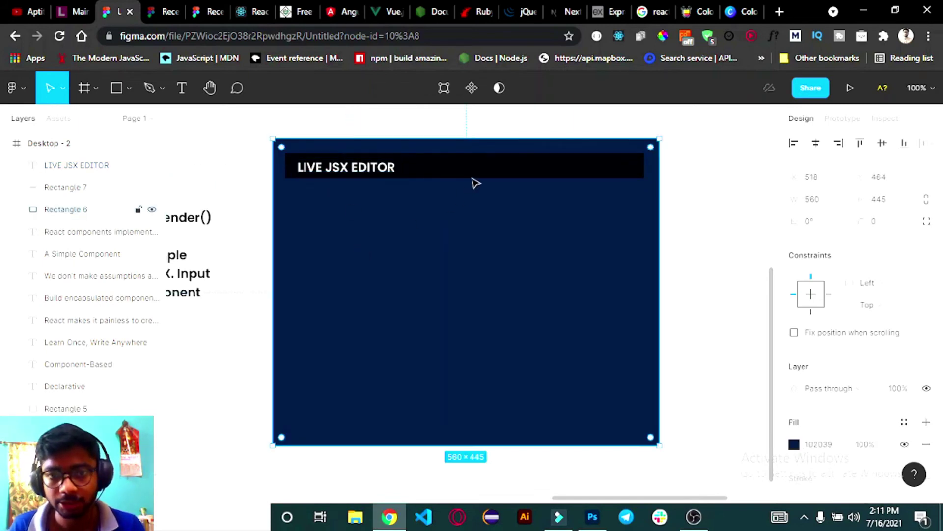
{"action": "left_click", "coordinate": [245, 11]}
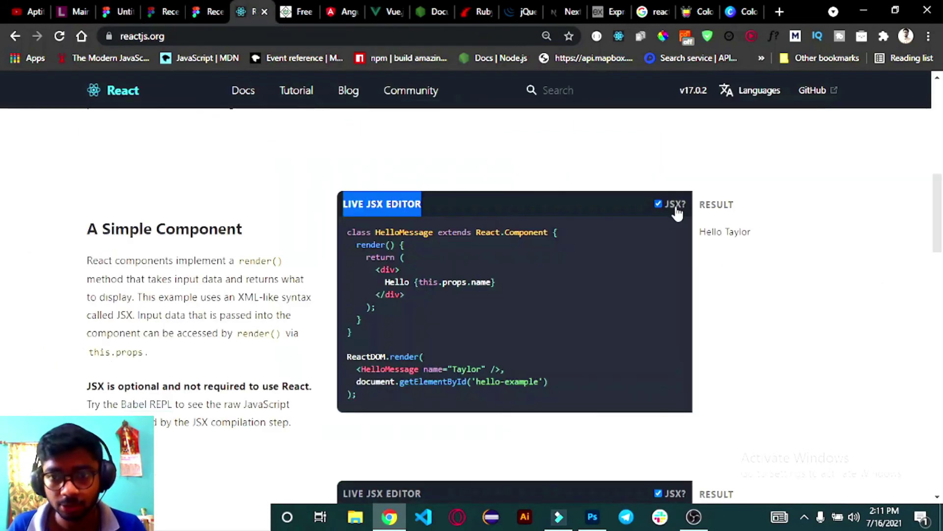
{"action": "left_click", "coordinate": [104, 14]}
- Add a 'jSX' text label at the right end of the code panel's header
{"action": "key", "text": "t"}
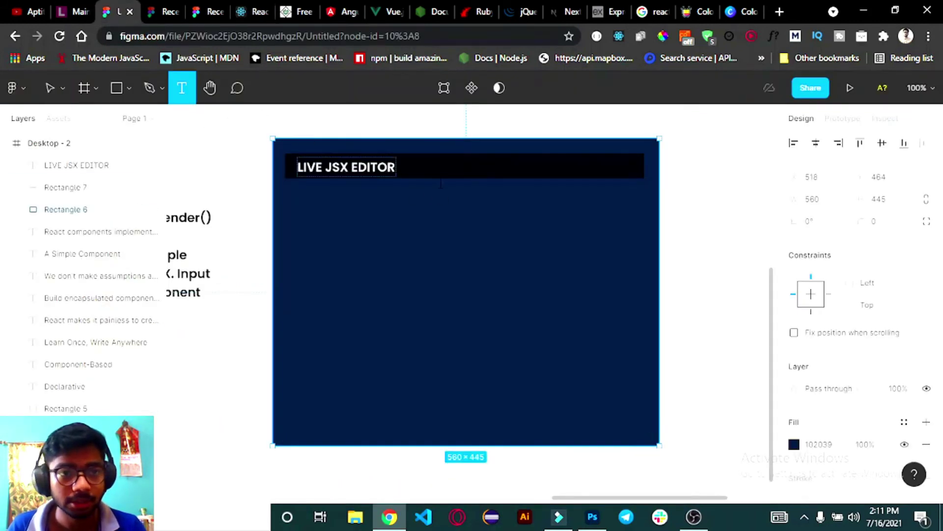
{"action": "left_click", "coordinate": [515, 222]}
{"action": "type", "text": "jsx"}
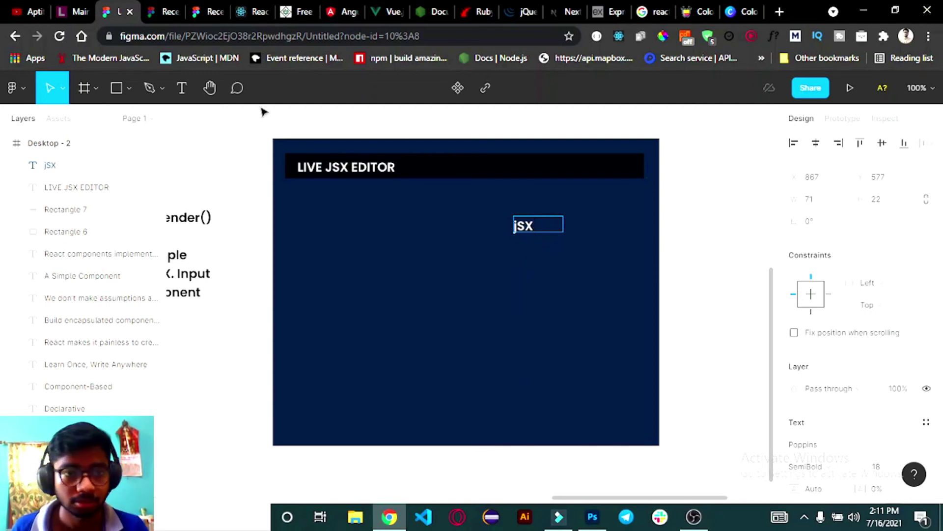
{"action": "key", "text": "Escape"}
{"action": "left_click_drag", "start_coordinate": [537, 230], "coordinate": [616, 169]}
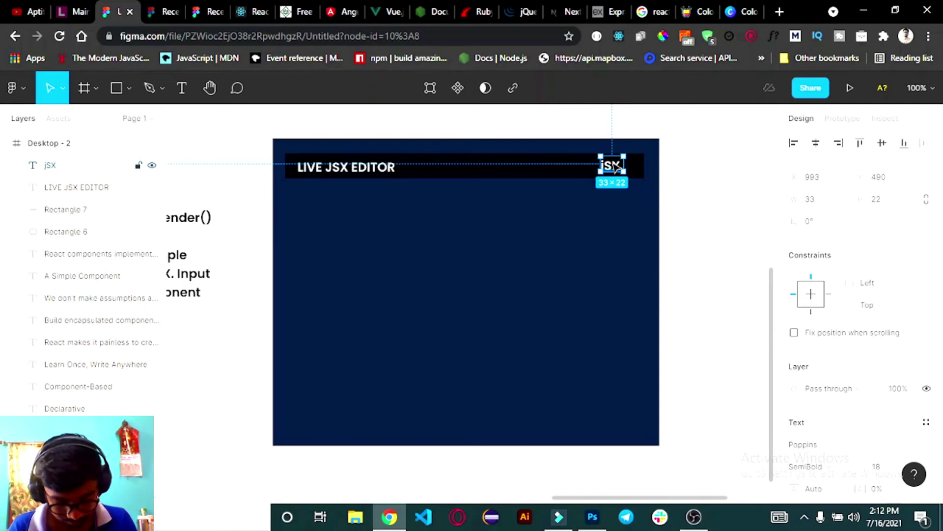
- Draw a small white square beside the jSX label
{"action": "left_click", "coordinate": [468, 246]}
{"action": "left_click", "coordinate": [128, 88]}
{"action": "left_click", "coordinate": [105, 121]}
{"action": "mouse_move", "coordinate": [576, 208]}
{"action": "left_mouse_down"}
{"action": "mouse_move", "coordinate": [582, 214]}
{"action": "mouse_move", "coordinate": [634, 175]}
{"action": "left_mouse_up"}
{"action": "left_click", "coordinate": [794, 445]}
{"action": "key", "text": "l"}
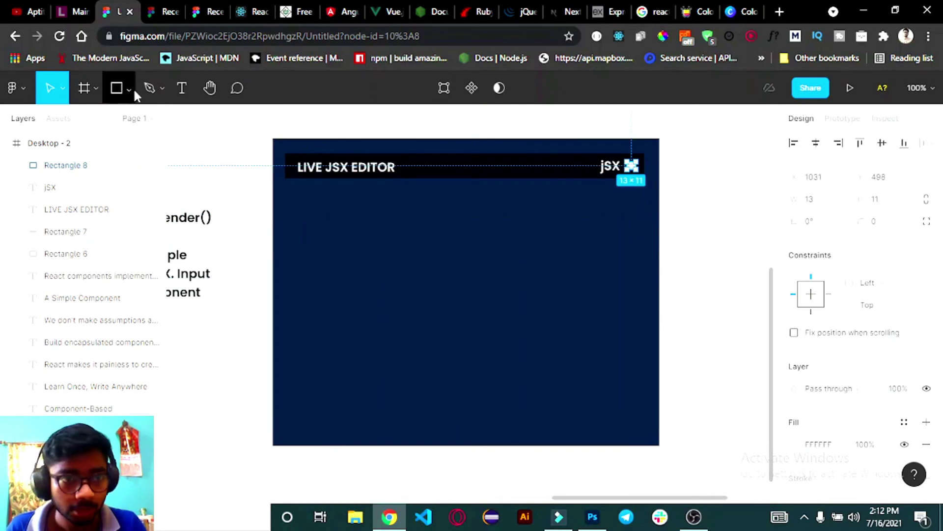
{"action": "key", "text": "Escape"}
- Place a tiny dark ellipse inside the white square, undoing an accidental panel move
{"action": "left_click", "coordinate": [96, 91]}
{"action": "key", "text": "o"}
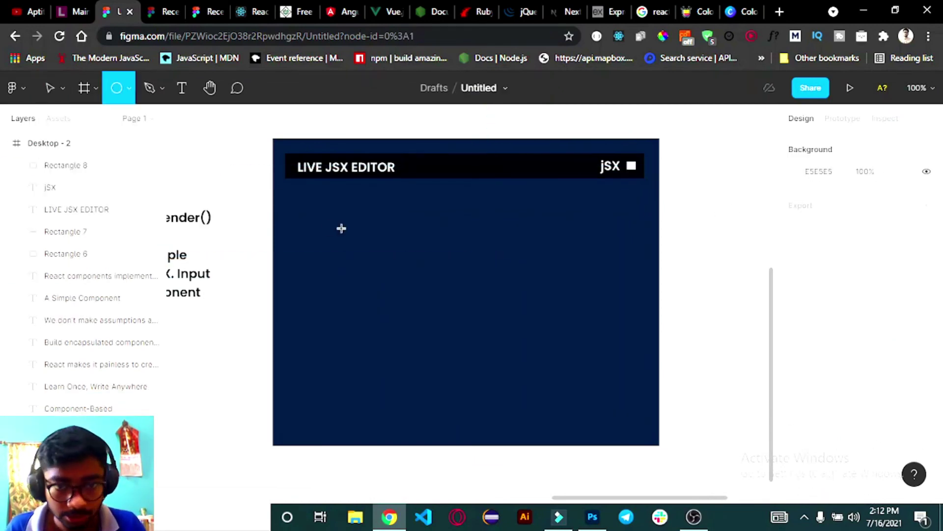
{"action": "left_click", "coordinate": [343, 229]}
{"action": "left_click", "coordinate": [794, 444]}
{"action": "left_click_drag", "start_coordinate": [349, 237], "coordinate": [396, 237]}
{"action": "key", "text": "ctrl+z"}
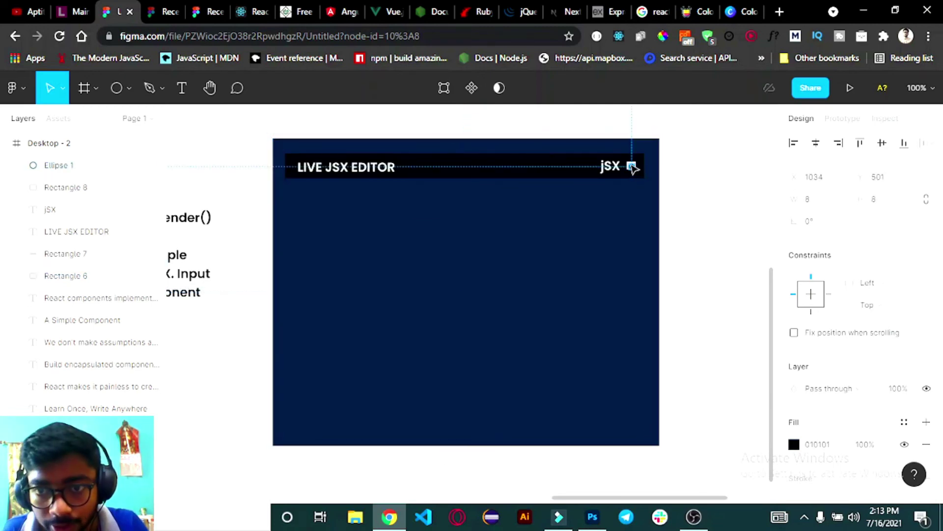
{"action": "left_click", "coordinate": [632, 167]}
- Copy the HelloMessage example code from reactjs.org and paste it into the blue panel
{"action": "left_click", "coordinate": [632, 221]}
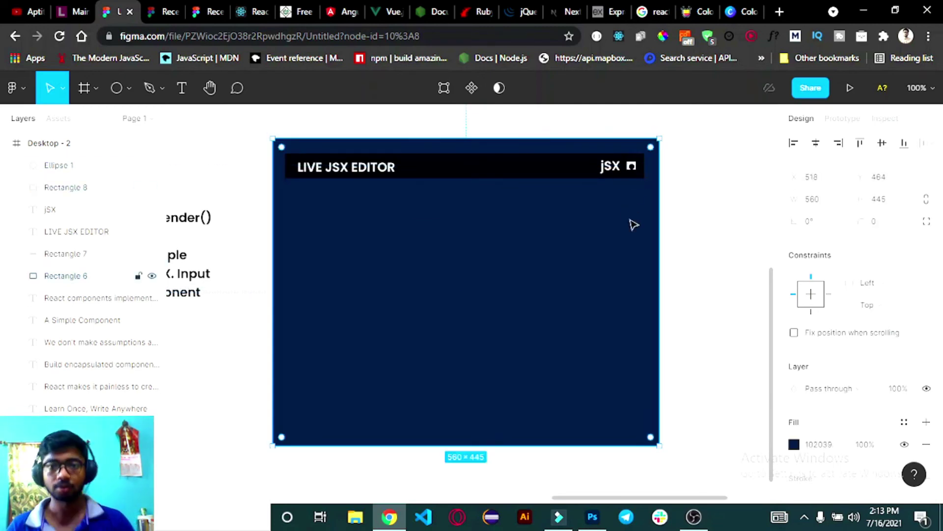
{"action": "scroll", "coordinate": [471, 267], "scroll_direction": "down", "scroll_amount": 1}
{"action": "left_click", "coordinate": [251, 14]}
{"action": "left_click_drag", "start_coordinate": [347, 232], "coordinate": [403, 382]}
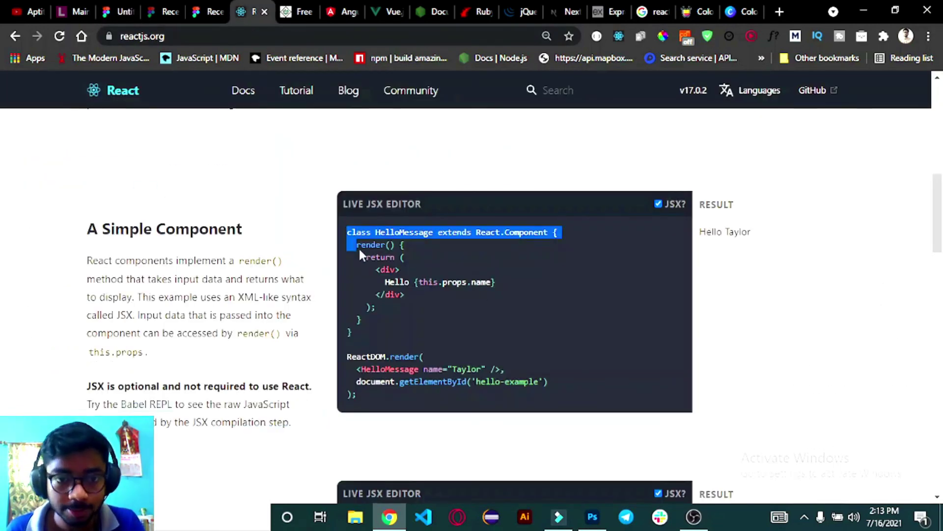
{"action": "key", "text": "ctrl+3"}
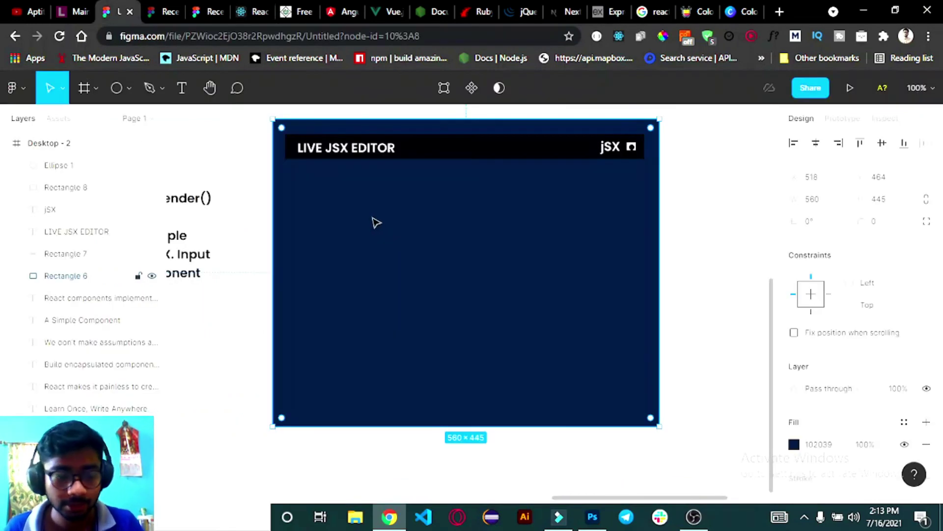
{"action": "key", "text": "t"}
{"action": "left_click", "coordinate": [329, 215]}
{"action": "key", "text": "ctrl+v"}
{"action": "key", "text": "Escape"}
- Set the pasted code to font size 16 and position it beneath the header
{"action": "scroll", "coordinate": [737, 377], "scroll_direction": "down", "scroll_amount": 1}
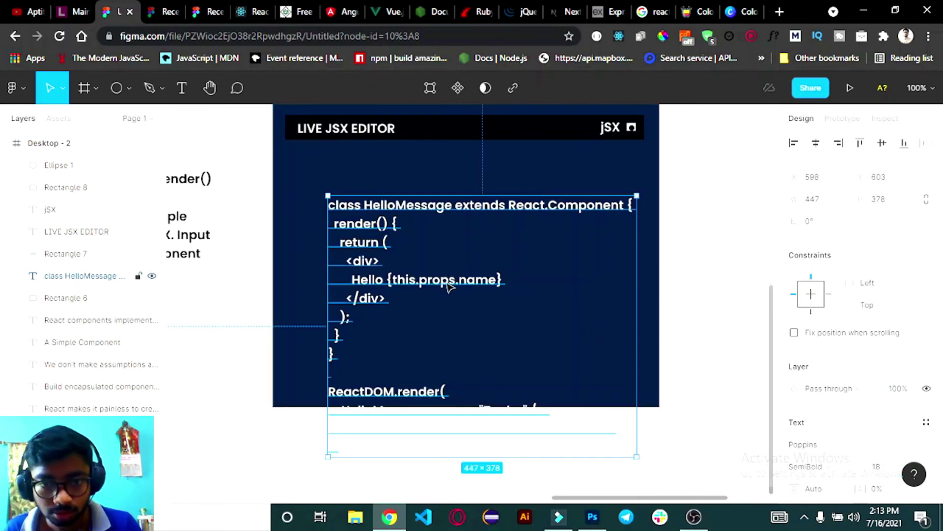
{"action": "left_click_drag", "start_coordinate": [440, 275], "coordinate": [423, 237]}
{"action": "key", "text": "Return"}
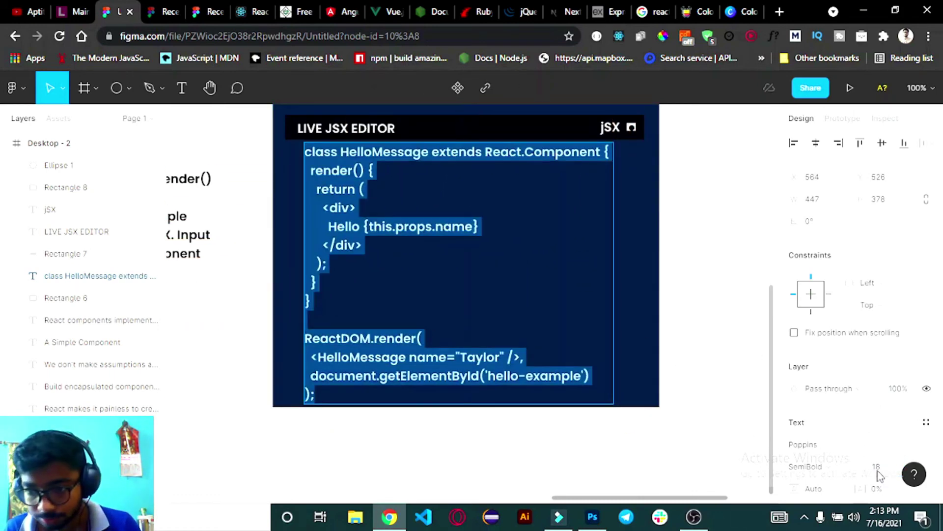
{"action": "type", "text": "6"}
{"action": "key", "text": "Return"}
{"action": "left_click_drag", "start_coordinate": [438, 225], "coordinate": [460, 232]}
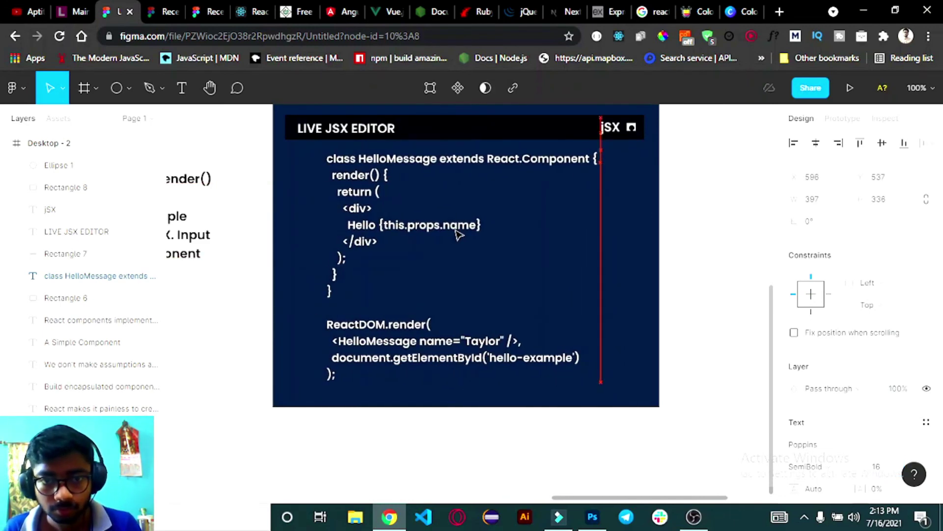
{"action": "left_click", "coordinate": [724, 315]}
{"action": "key", "text": "minus"}
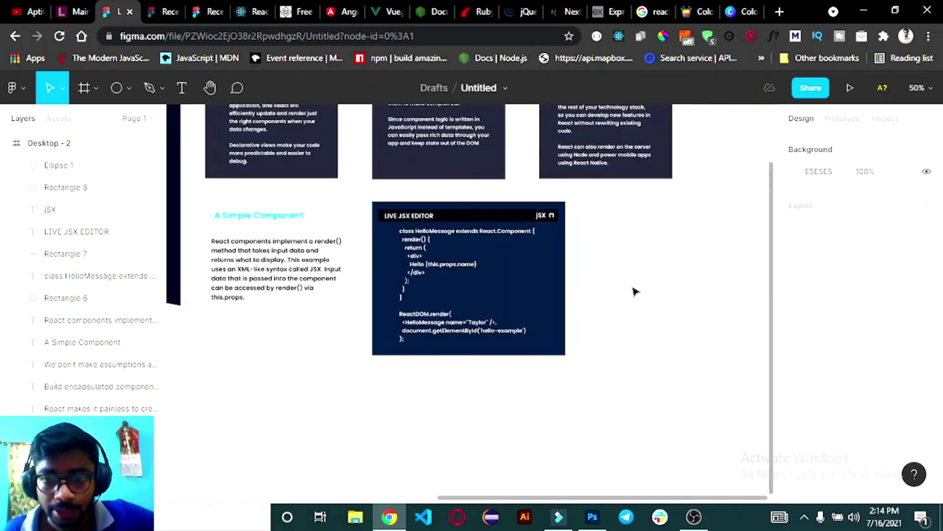
{"action": "left_click", "coordinate": [251, 11]}
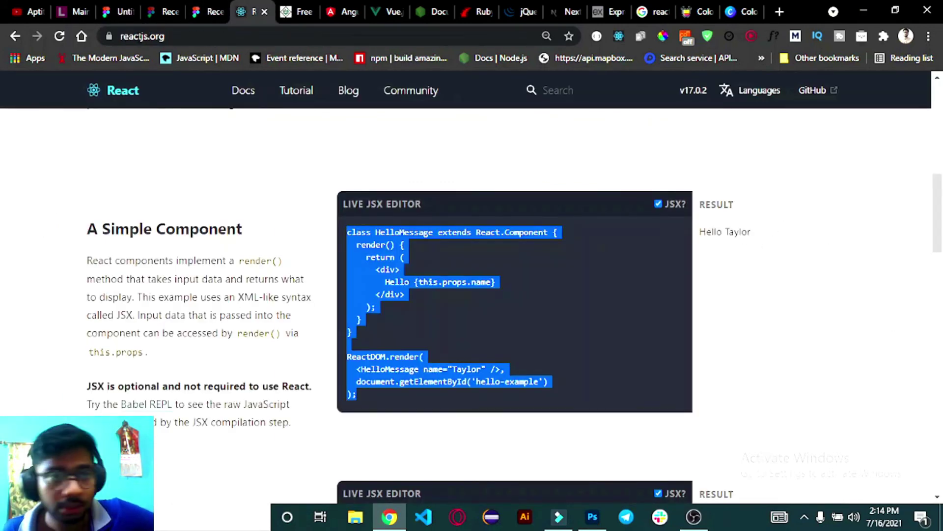
- Draw a dark grey (4D4949) rectangle beside the code editor, level with its top
{"action": "left_click", "coordinate": [118, 12]}
{"action": "left_click", "coordinate": [116, 87]}
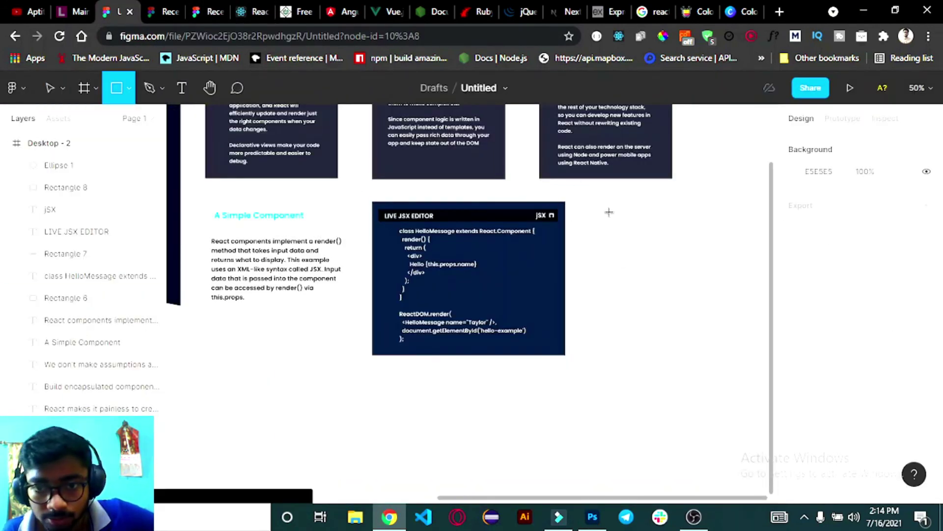
{"action": "left_click_drag", "start_coordinate": [566, 202], "coordinate": [632, 355]}
{"action": "left_click", "coordinate": [794, 444]}
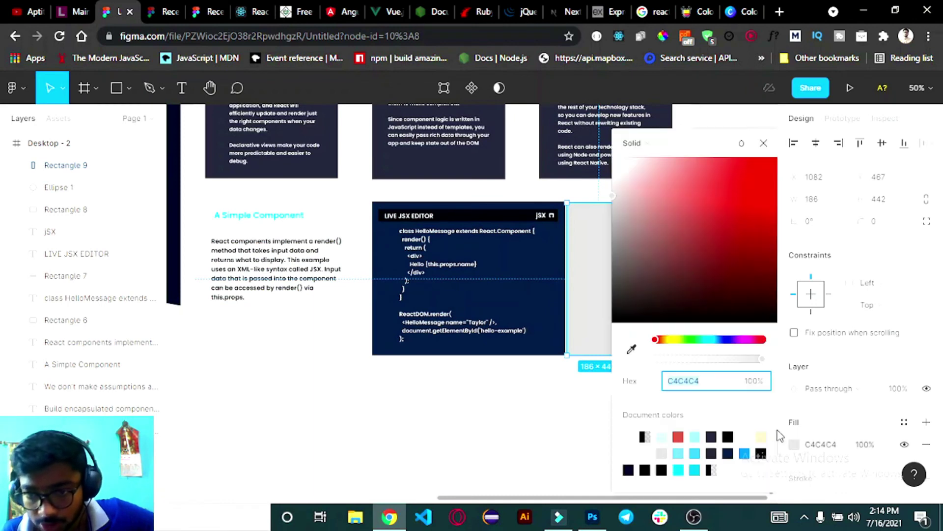
{"action": "left_click", "coordinate": [620, 273]}
{"action": "left_click", "coordinate": [597, 220]}
{"action": "left_click_drag", "start_coordinate": [595, 202], "coordinate": [594, 198]}
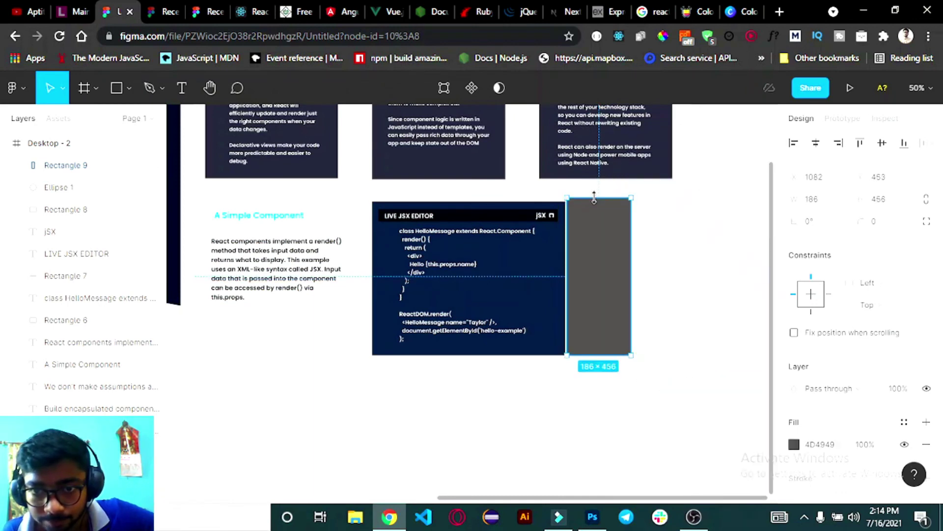
- Add a bold, size 18 'RESULT' label centred at the top of the grey panel
{"action": "key", "text": "t"}
{"action": "left_click", "coordinate": [589, 216]}
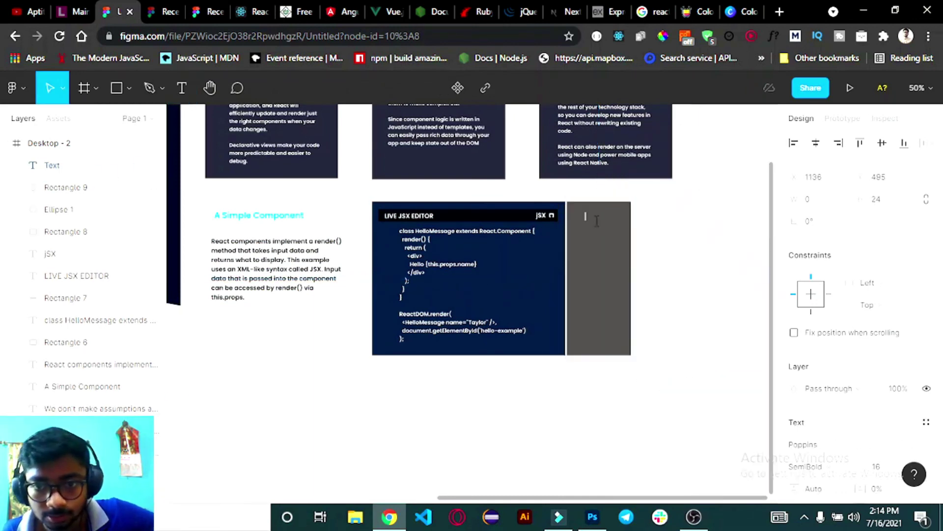
{"action": "type", "text": "RESULT"}
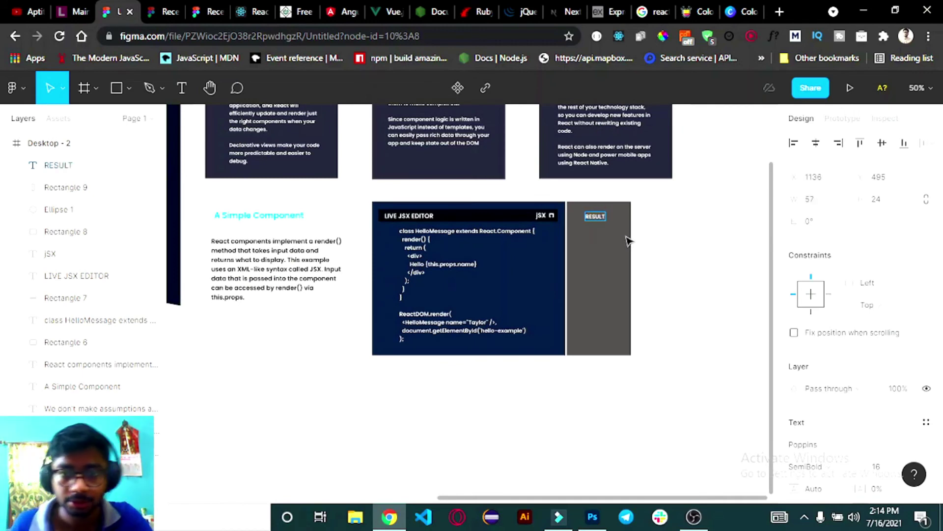
{"action": "scroll", "coordinate": [853, 412], "scroll_direction": "down", "scroll_amount": 3}
{"action": "left_click", "coordinate": [831, 329]}
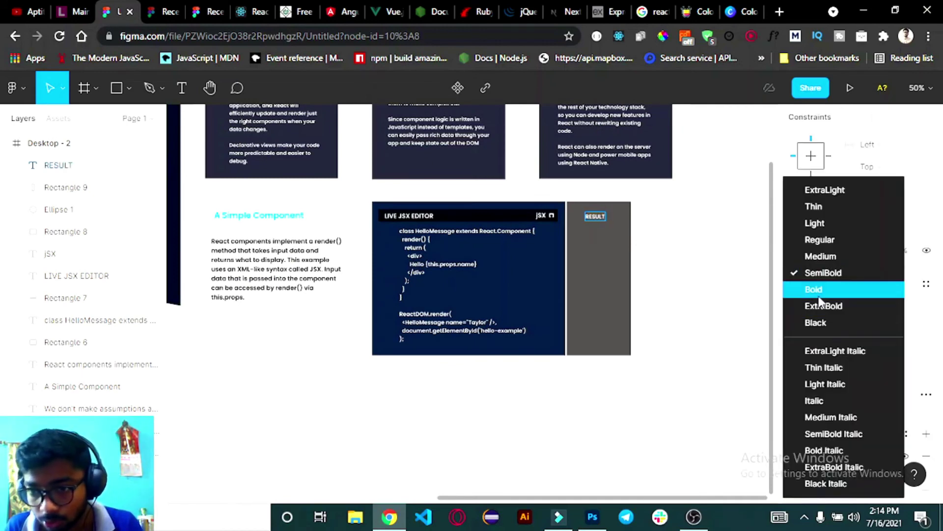
{"action": "left_click", "coordinate": [816, 290]}
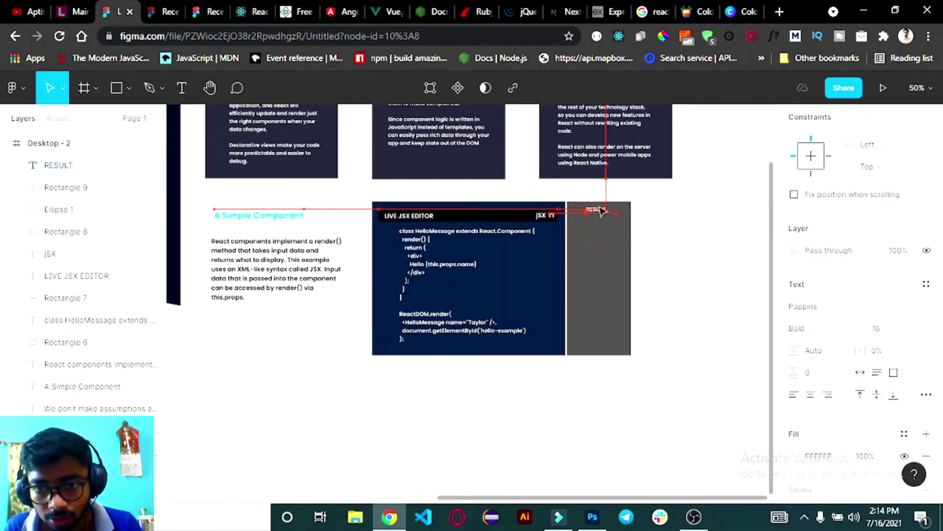
{"action": "left_click_drag", "start_coordinate": [600, 218], "coordinate": [604, 215]}
{"action": "left_click", "coordinate": [874, 328]}
{"action": "left_click", "coordinate": [904, 351]}
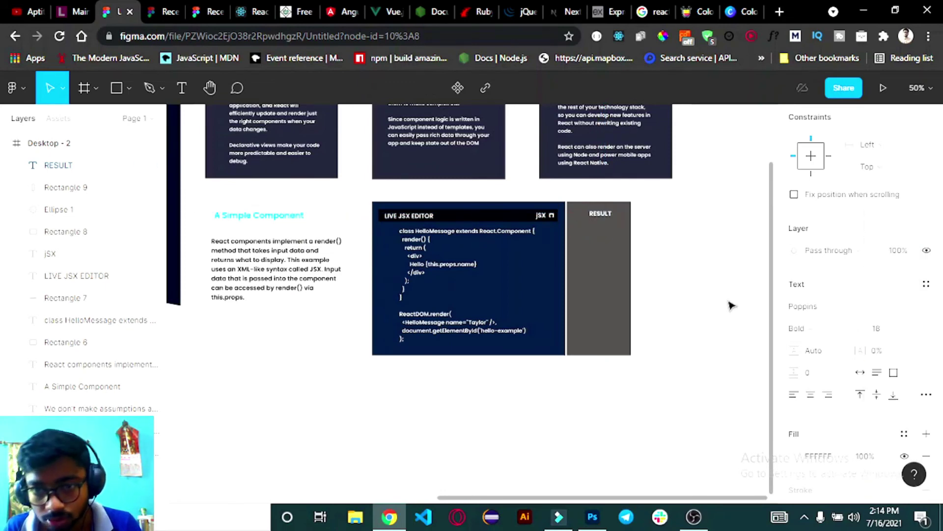
{"action": "left_click_drag", "start_coordinate": [605, 210], "coordinate": [599, 211]}
{"action": "left_click", "coordinate": [598, 285]}
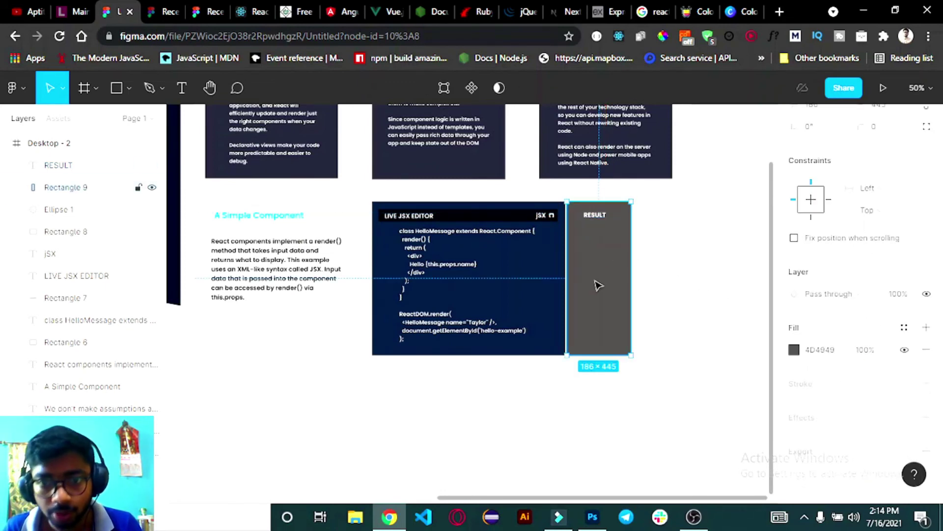
{"action": "left_click", "coordinate": [253, 11]}
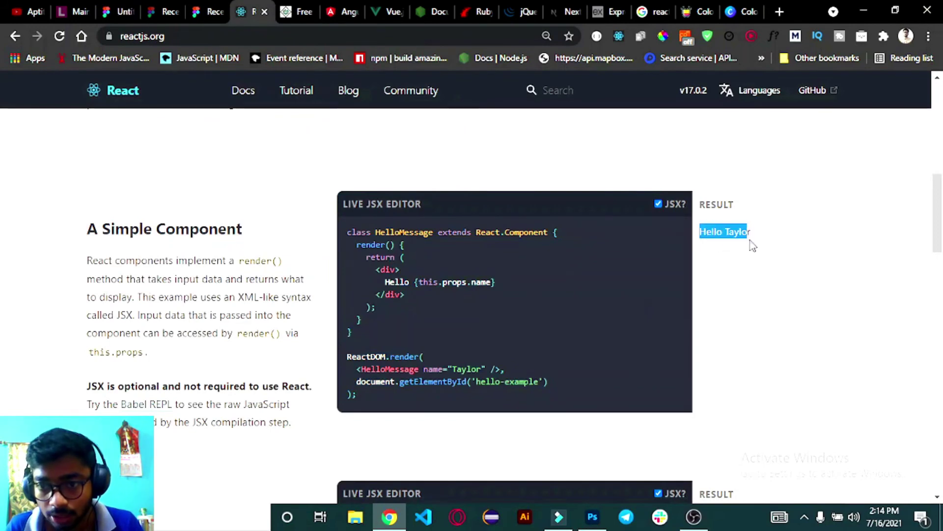
- Add 'Hello Taylor' text near the top of the grey result panel
{"action": "left_click", "coordinate": [118, 11]}
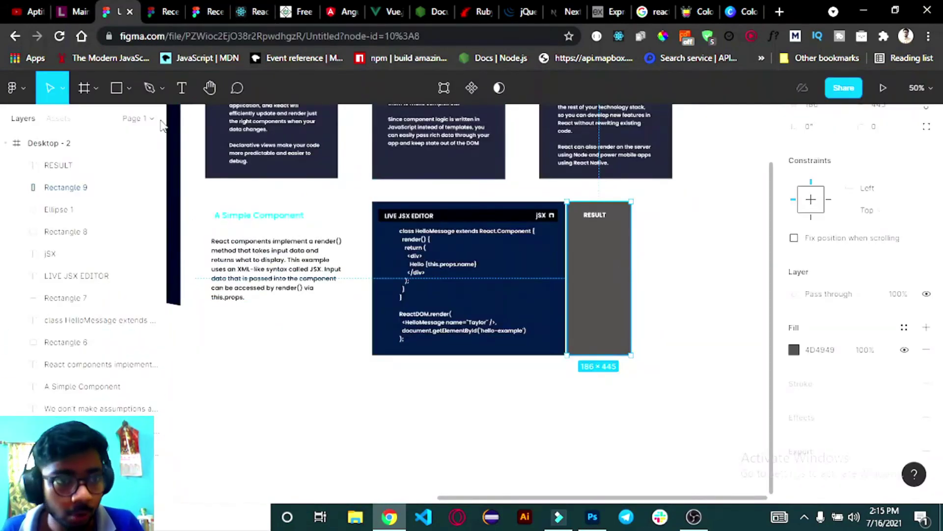
{"action": "left_click", "coordinate": [583, 264]}
{"action": "type", "text": "Hello Taylor"}
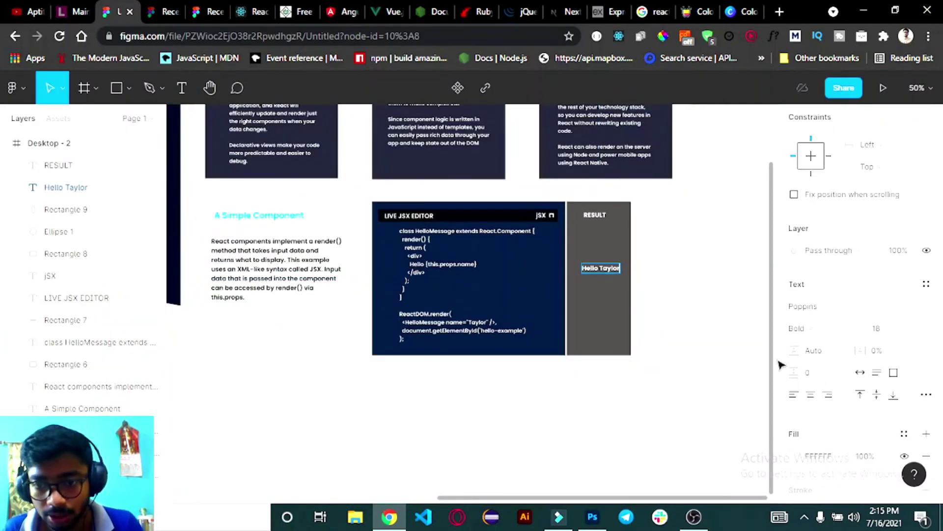
{"action": "key", "text": "Escape"}
{"action": "left_click_drag", "start_coordinate": [600, 268], "coordinate": [596, 257]}
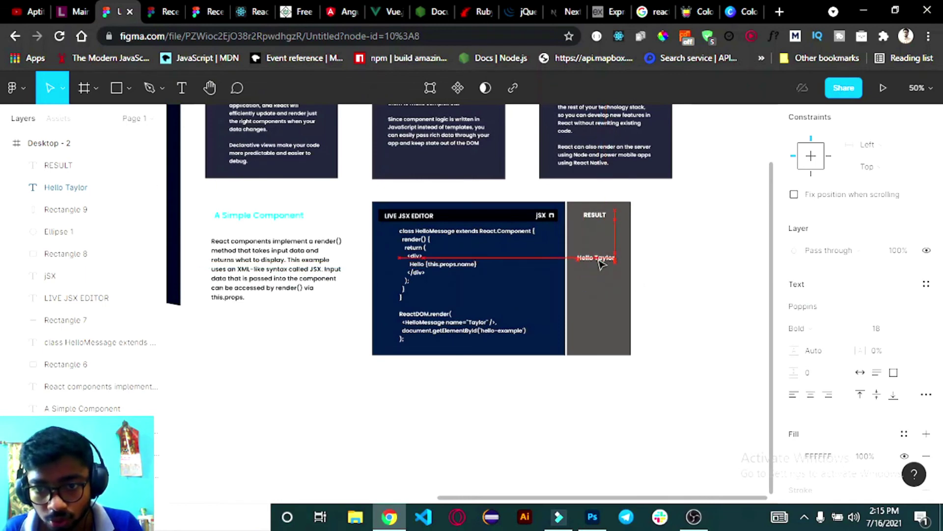
- Draw a small dark navy (04152D) rectangle over the RESULT label
{"action": "left_click", "coordinate": [607, 283]}
{"action": "left_click", "coordinate": [129, 88]}
{"action": "left_click", "coordinate": [105, 121]}
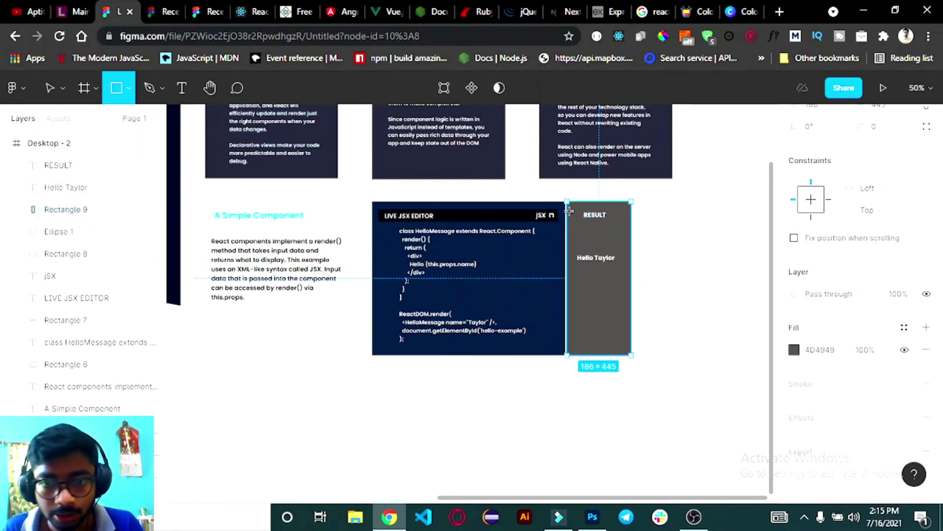
{"action": "mouse_move", "coordinate": [574, 210]}
{"action": "left_mouse_down"}
{"action": "mouse_move", "coordinate": [601, 231]}
{"action": "mouse_move", "coordinate": [617, 223]}
{"action": "left_mouse_up"}
{"action": "left_click", "coordinate": [794, 349]}
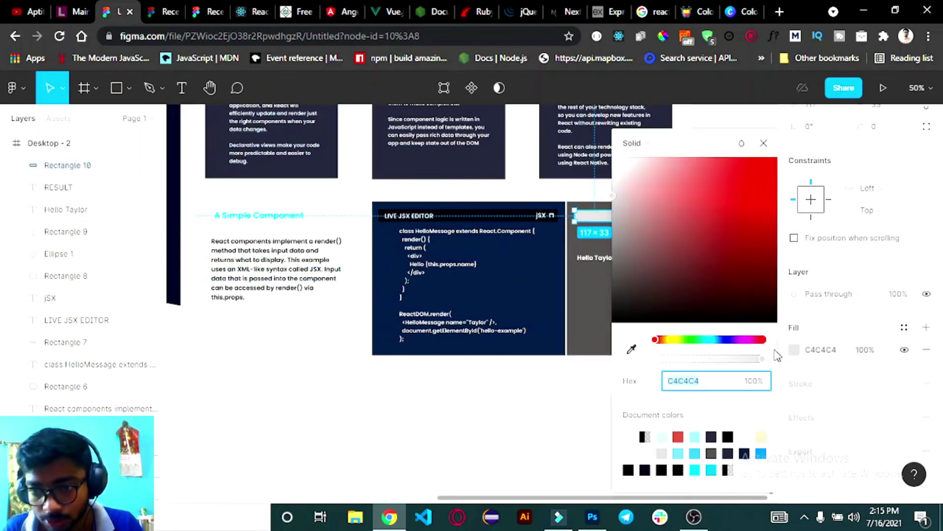
{"action": "left_click", "coordinate": [674, 340]}
{"action": "left_click", "coordinate": [752, 185]}
{"action": "left_click", "coordinate": [722, 340]}
{"action": "left_click", "coordinate": [750, 276]}
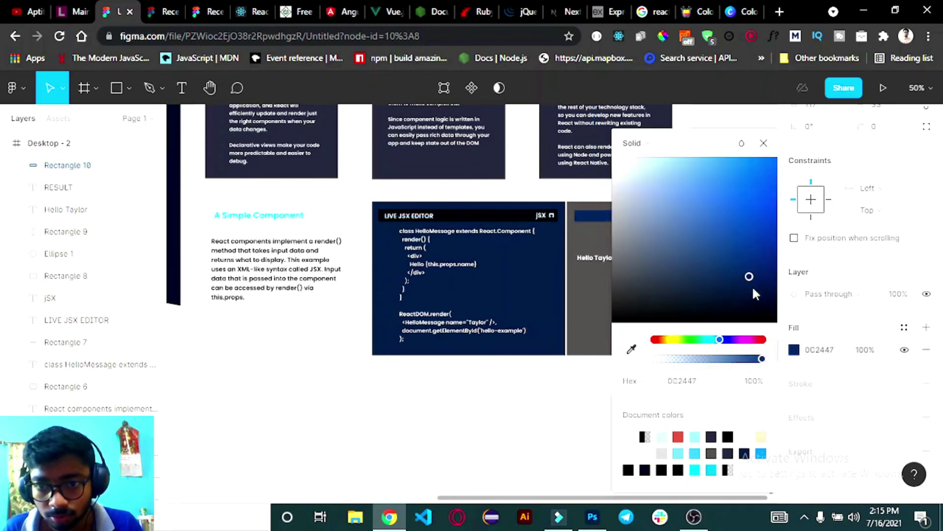
{"action": "left_click", "coordinate": [761, 293]}
{"action": "left_click", "coordinate": [585, 394]}
- Move the RESULT layer above the navy bar in the Layers panel
{"action": "left_click", "coordinate": [607, 215]}
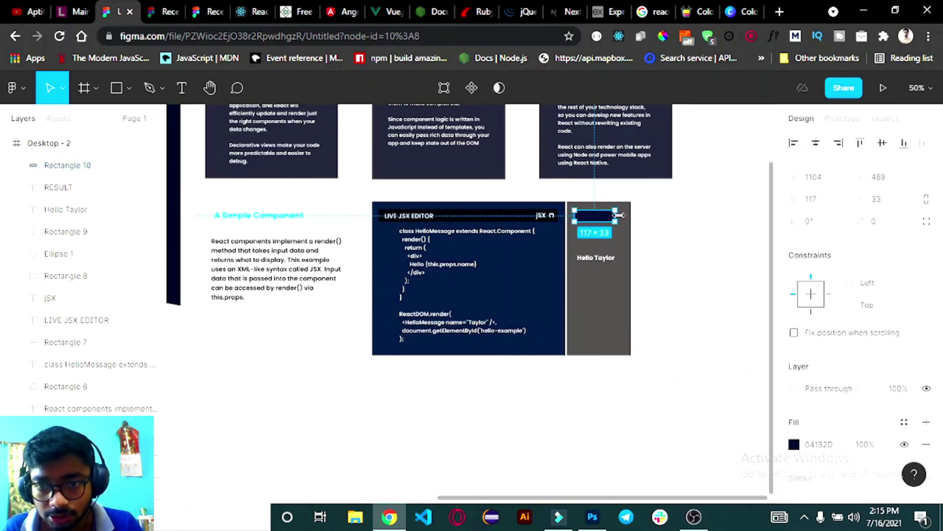
{"action": "left_click", "coordinate": [668, 262]}
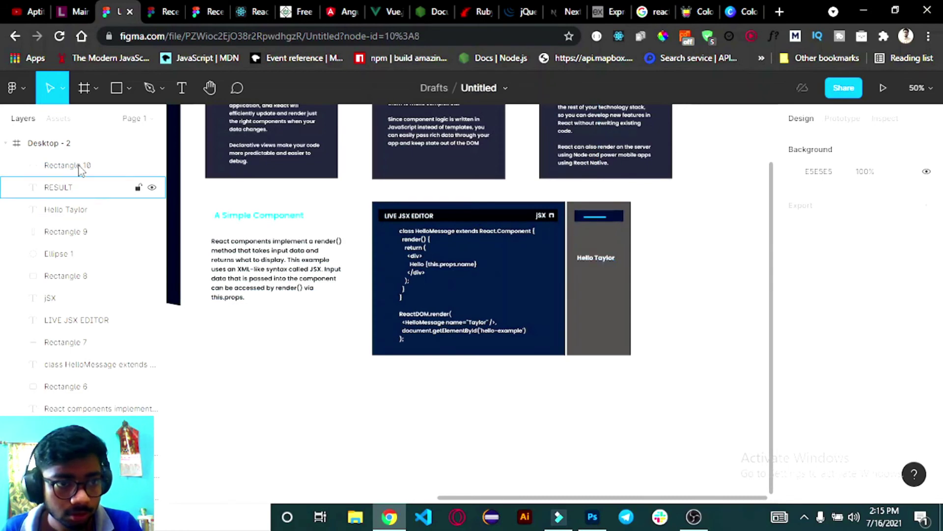
{"action": "left_click_drag", "start_coordinate": [80, 170], "coordinate": [80, 159]}
{"action": "left_click", "coordinate": [658, 294]}
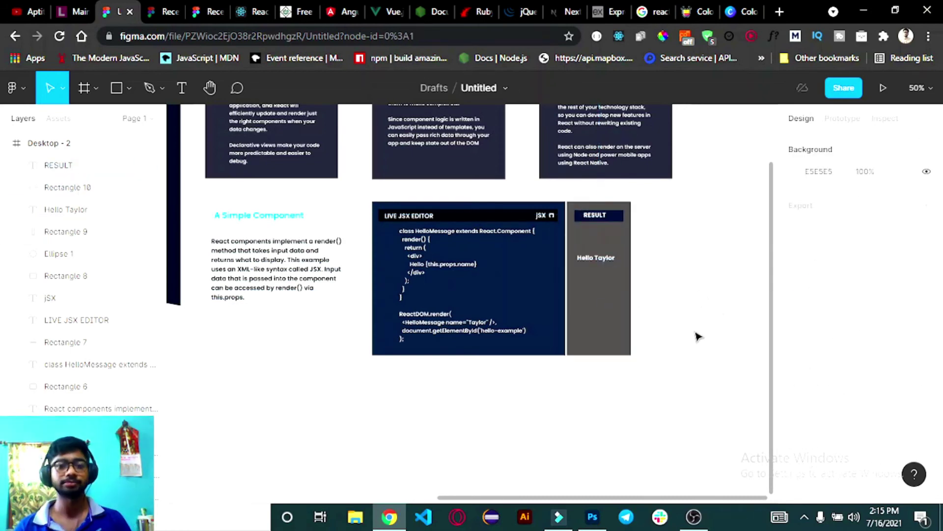
- Add a new Desktop frame, Desktop - 3, for the footer
{"action": "scroll", "coordinate": [698, 336], "scroll_direction": "up", "scroll_amount": 2}
{"action": "key", "text": "minus"}
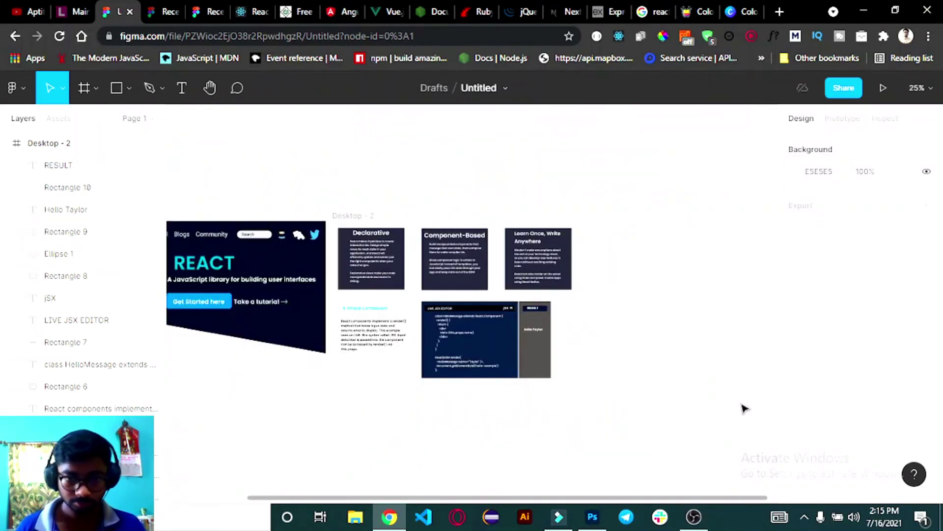
{"action": "key", "text": "minus"}
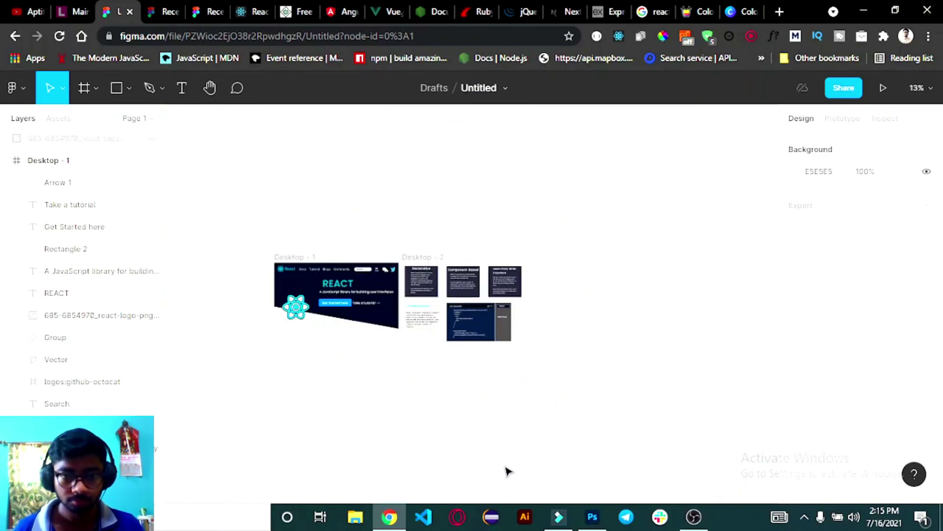
{"action": "scroll", "coordinate": [442, 384], "scroll_direction": "up", "scroll_amount": 2}
{"action": "left_click", "coordinate": [129, 88]}
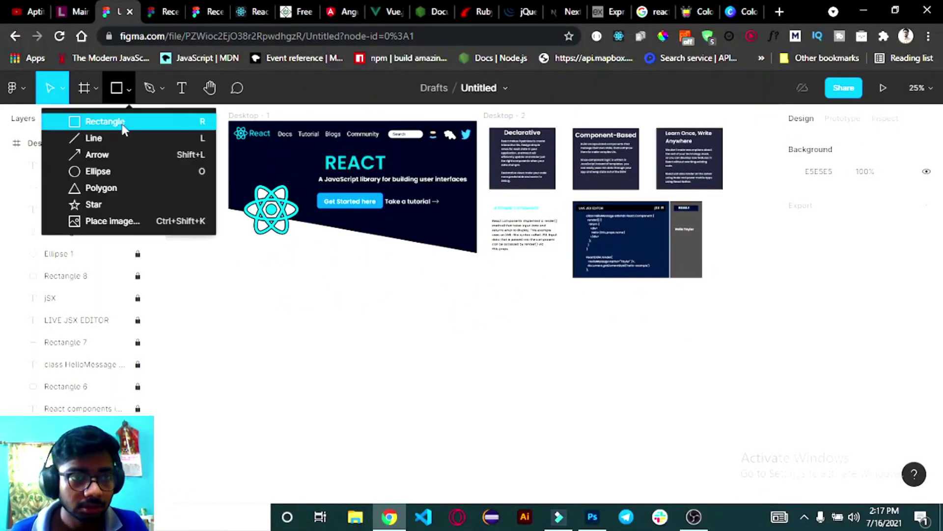
{"action": "key", "text": "f"}
{"action": "left_click", "coordinate": [860, 238]}
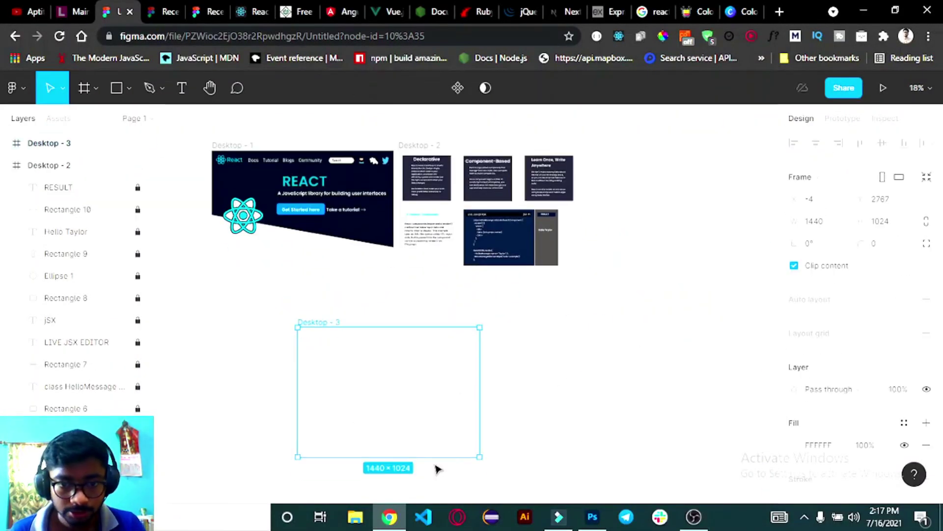
{"action": "scroll", "coordinate": [566, 383], "scroll_direction": "down", "scroll_amount": 1}
{"action": "left_click", "coordinate": [566, 383]}
{"action": "left_click", "coordinate": [407, 364]}
{"action": "key", "text": "Escape"}
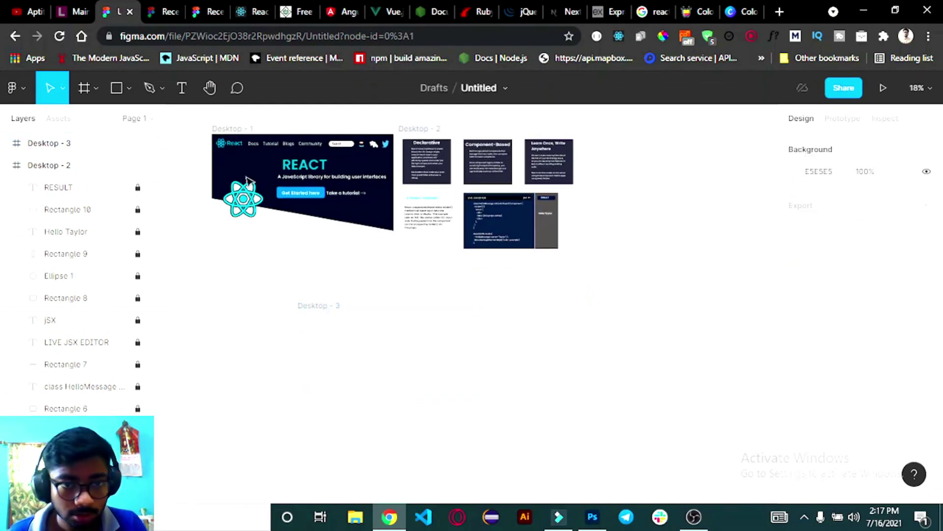
{"action": "left_click", "coordinate": [388, 349]}
- Fill the Desktop - 3 frame dark navy and move it beneath the hero
{"action": "left_click", "coordinate": [794, 444]}
{"action": "mouse_move", "coordinate": [758, 313]}
{"action": "left_mouse_down"}
{"action": "mouse_move", "coordinate": [714, 297]}
{"action": "mouse_move", "coordinate": [622, 209]}
{"action": "left_mouse_up"}
{"action": "key", "text": "Escape"}
{"action": "scroll", "coordinate": [59, 236], "scroll_direction": "down", "scroll_amount": 10}
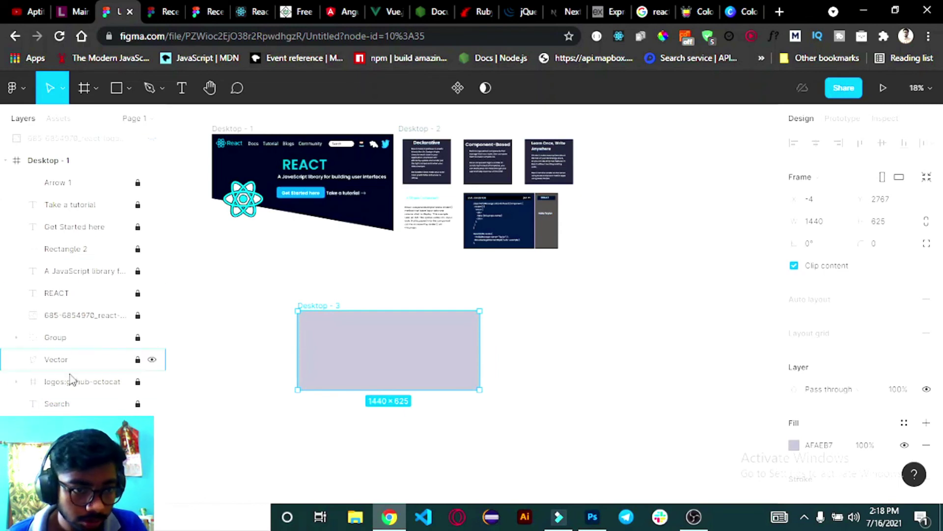
{"action": "left_click", "coordinate": [69, 375]}
{"action": "key", "text": "ctrl+z"}
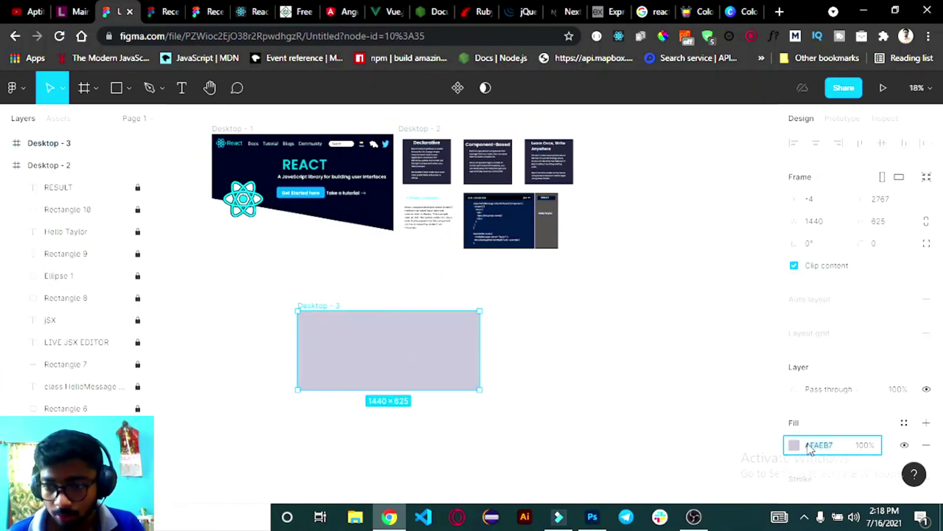
{"action": "left_click", "coordinate": [430, 373]}
{"action": "left_click", "coordinate": [687, 455]}
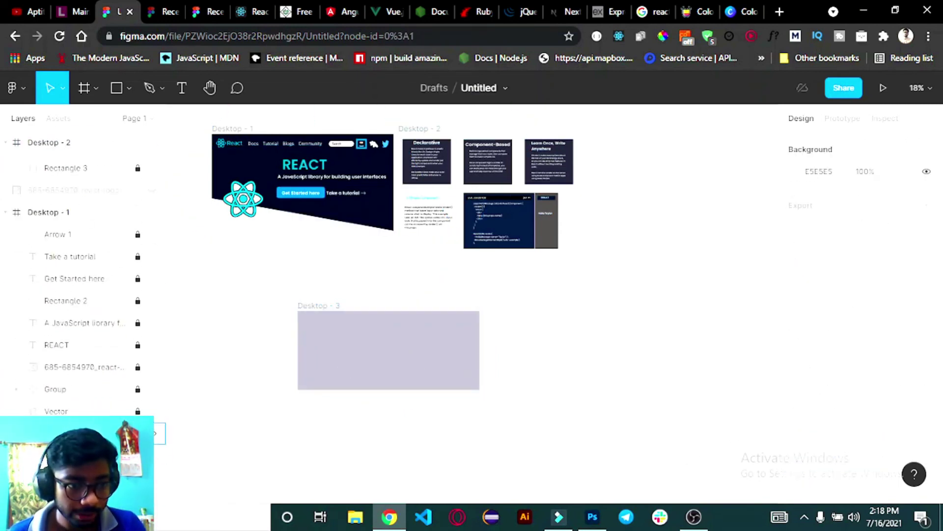
{"action": "key", "text": "ctrl+z"}
{"action": "key", "text": "ctrl+z"}
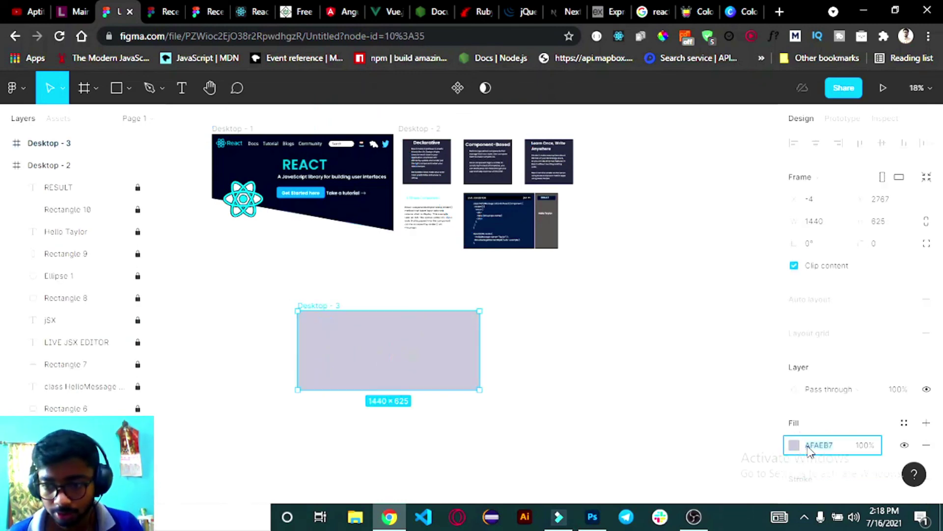
{"action": "left_click", "coordinate": [646, 463]}
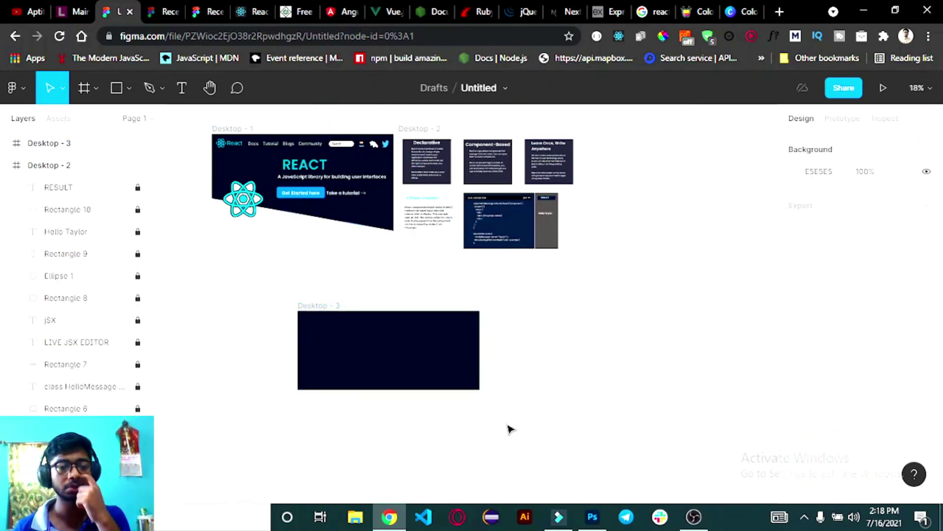
{"action": "left_click_drag", "start_coordinate": [390, 363], "coordinate": [310, 352]}
{"action": "key", "text": "Escape"}
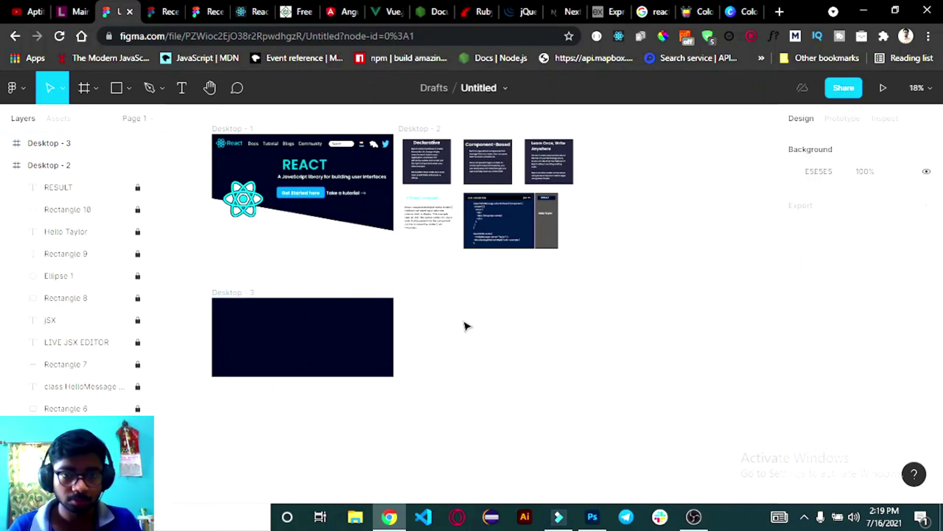
- Review the React and Angular site footers for reference
{"action": "left_click", "coordinate": [244, 14]}
{"action": "scroll", "coordinate": [432, 391], "scroll_direction": "down", "scroll_amount": 10}
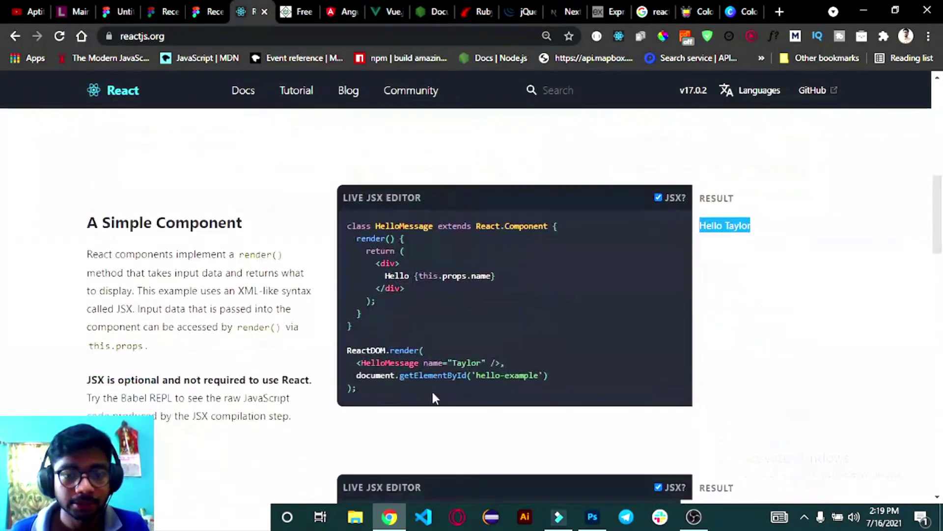
{"action": "scroll", "coordinate": [665, 400], "scroll_direction": "down", "scroll_amount": 10}
{"action": "scroll", "coordinate": [771, 398], "scroll_direction": "down", "scroll_amount": 15}
{"action": "scroll", "coordinate": [385, 294], "scroll_direction": "up", "scroll_amount": 4}
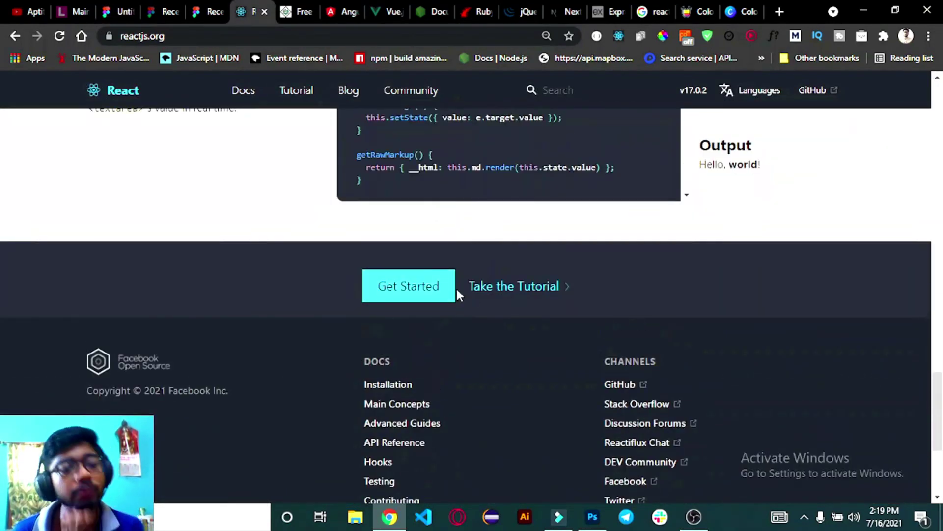
{"action": "scroll", "coordinate": [393, 276], "scroll_direction": "down", "scroll_amount": 5}
{"action": "left_click", "coordinate": [347, 7]}
{"action": "scroll", "coordinate": [464, 300], "scroll_direction": "down", "scroll_amount": 10}
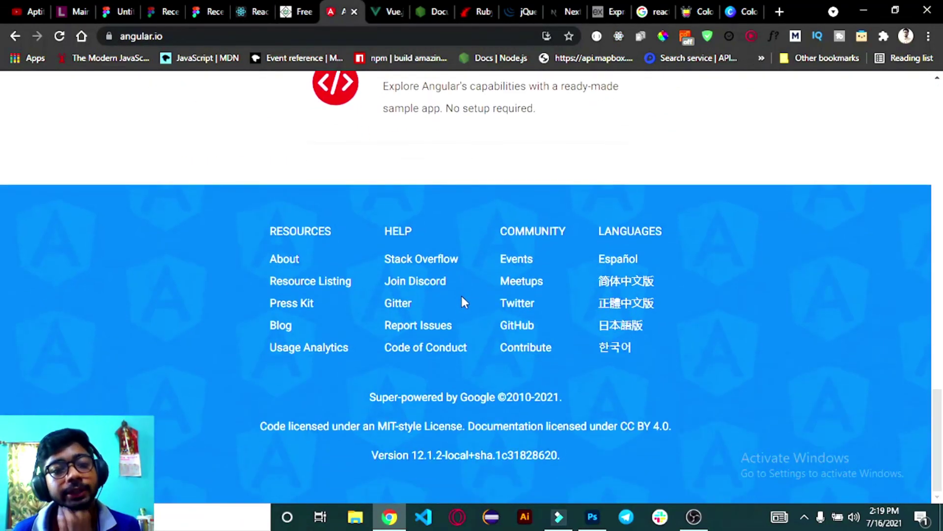
{"action": "left_click", "coordinate": [119, 15]}
- Place the React logo image at the footer frame's top left
{"action": "left_click", "coordinate": [277, 352]}
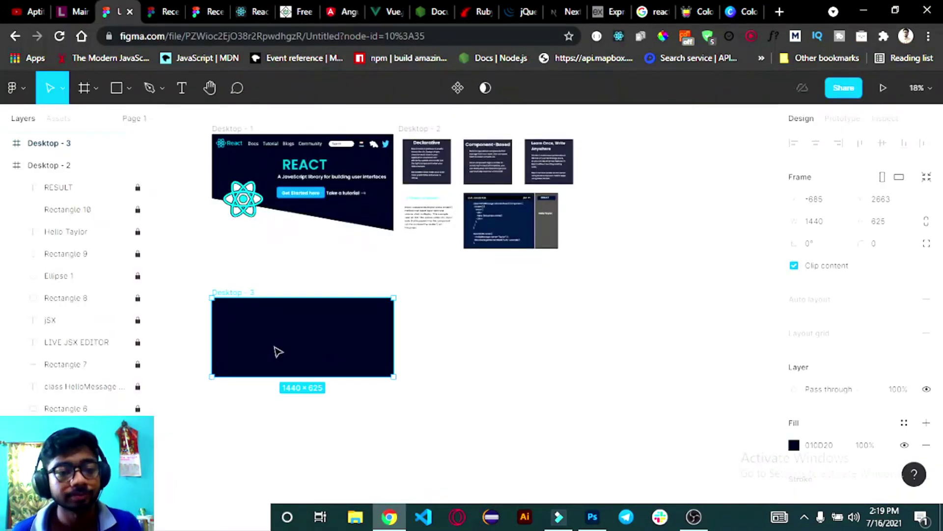
{"action": "left_click", "coordinate": [235, 211]}
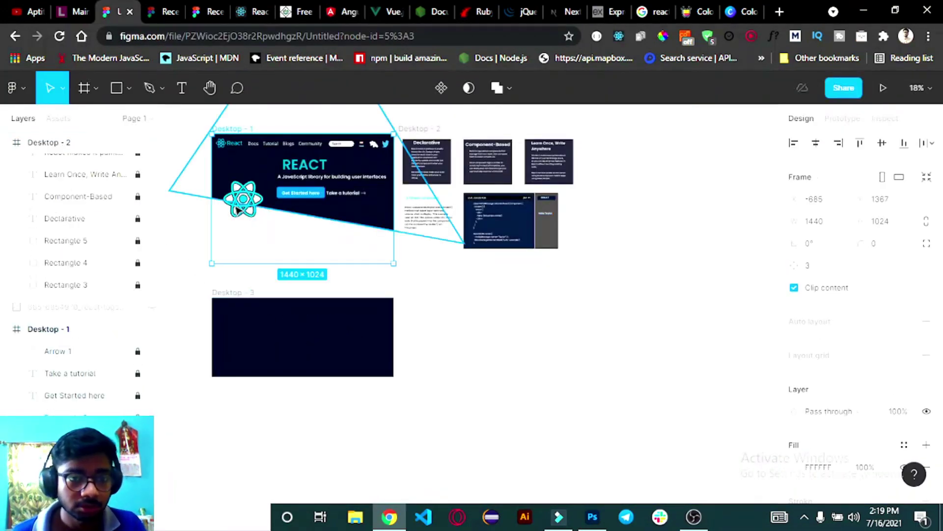
{"action": "left_click", "coordinate": [327, 345]}
{"action": "left_click", "coordinate": [15, 88]}
{"action": "mouse_move", "coordinate": [34, 177]}
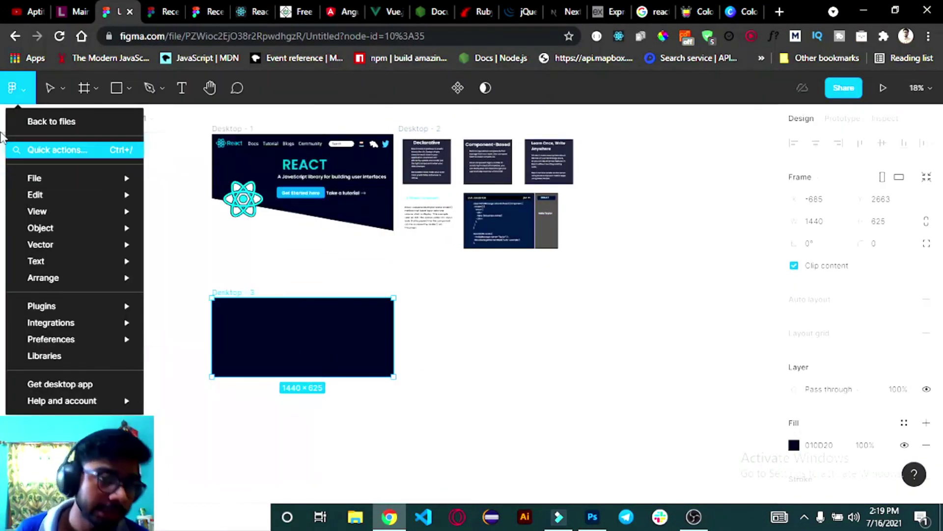
{"action": "left_click", "coordinate": [192, 221]}
{"action": "double_click", "coordinate": [200, 129]}
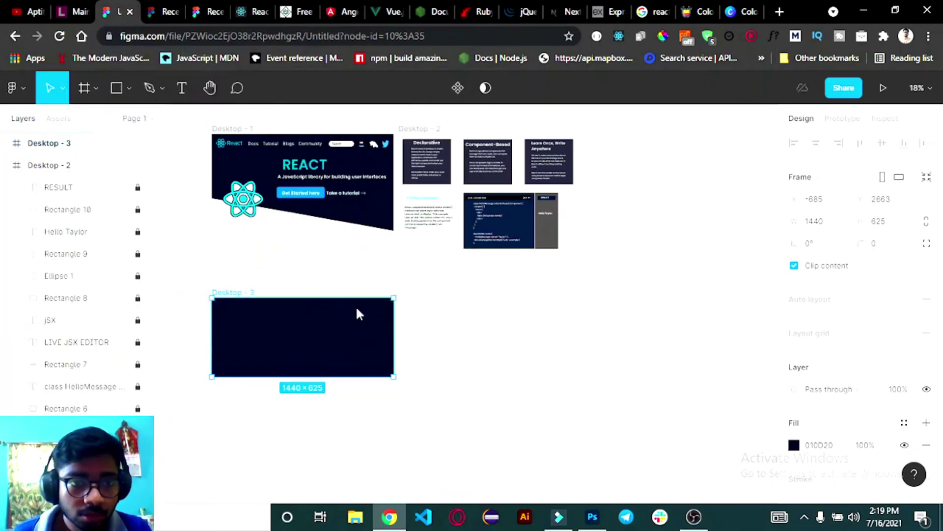
{"action": "left_click_drag", "start_coordinate": [246, 313], "coordinate": [290, 329]}
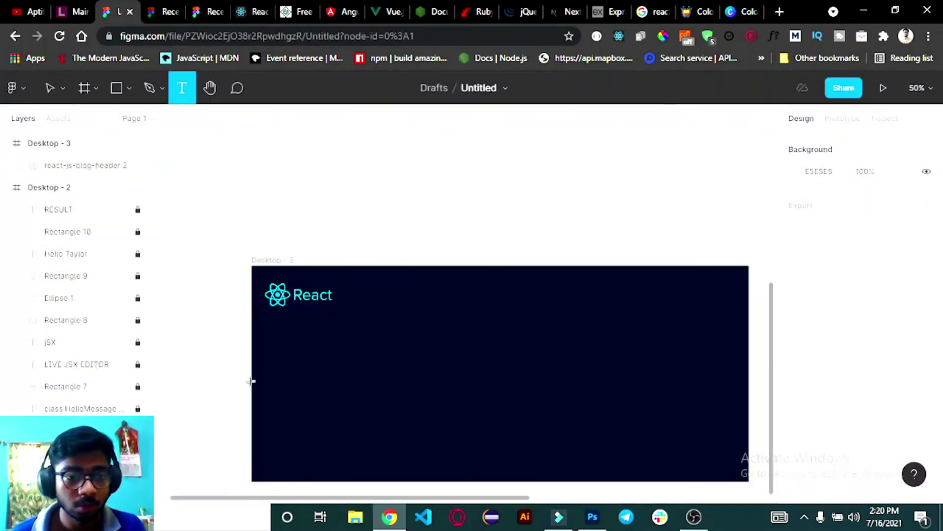
- Paste the Facebook Open Source copyright line at size 24 below the logo
{"action": "left_click", "coordinate": [283, 348]}
{"action": "type", "text": "Facebook Open Source Copyright © 2021 Facebook Inc."}
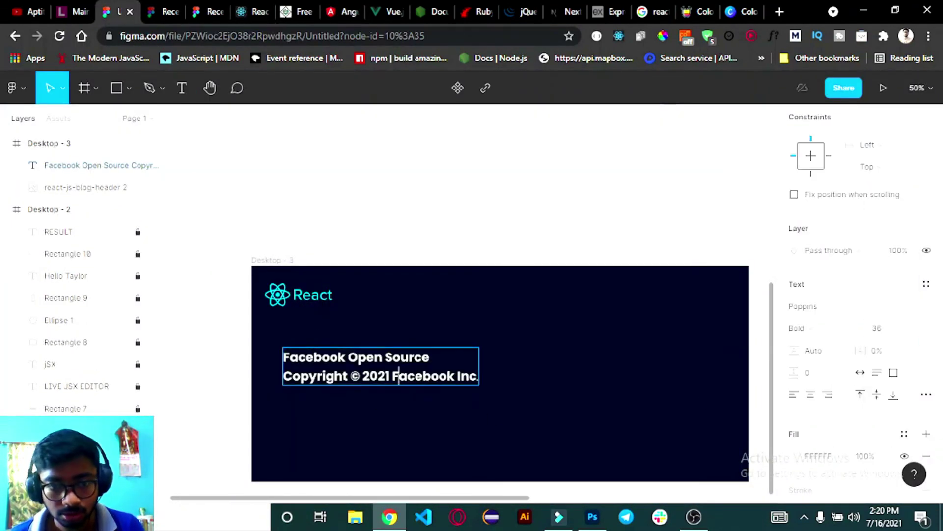
{"action": "key", "text": "ctrl+a"}
{"action": "left_click", "coordinate": [913, 329]}
{"action": "left_click", "coordinate": [894, 345]}
{"action": "key", "text": "Escape"}
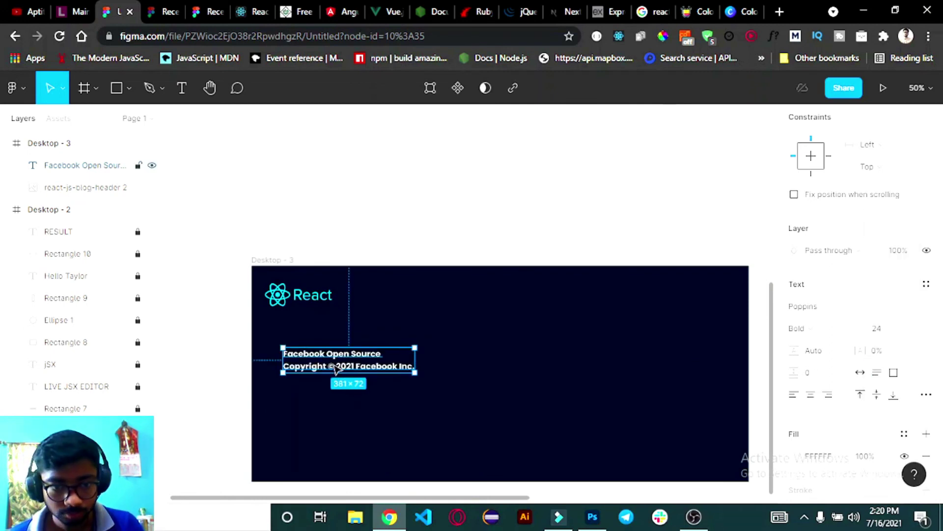
{"action": "left_click_drag", "start_coordinate": [336, 369], "coordinate": [321, 374]}
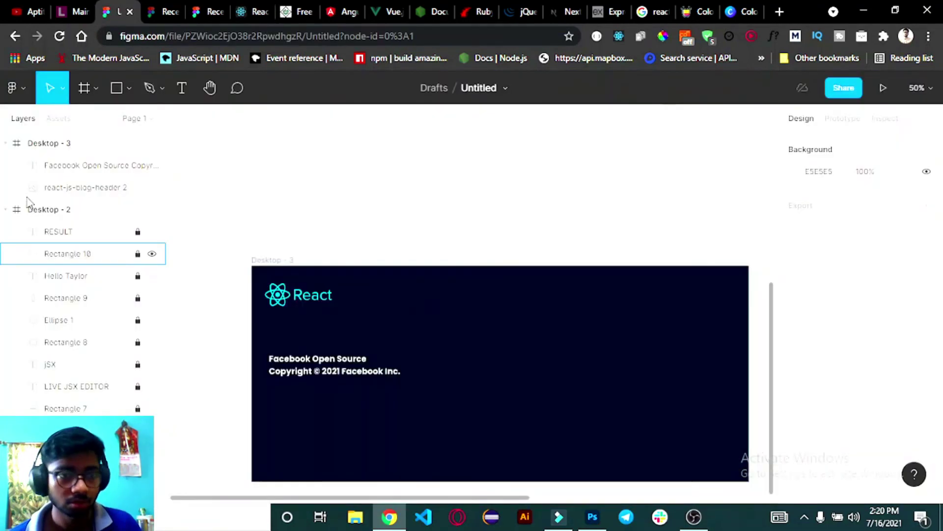
- Add a 'DOCS' heading to the footer
{"action": "key", "text": "t"}
{"action": "left_click", "coordinate": [453, 308]}
{"action": "type", "text": "DOCS"}
{"action": "key", "text": "Escape"}
{"action": "left_click_drag", "start_coordinate": [467, 309], "coordinate": [484, 312]}
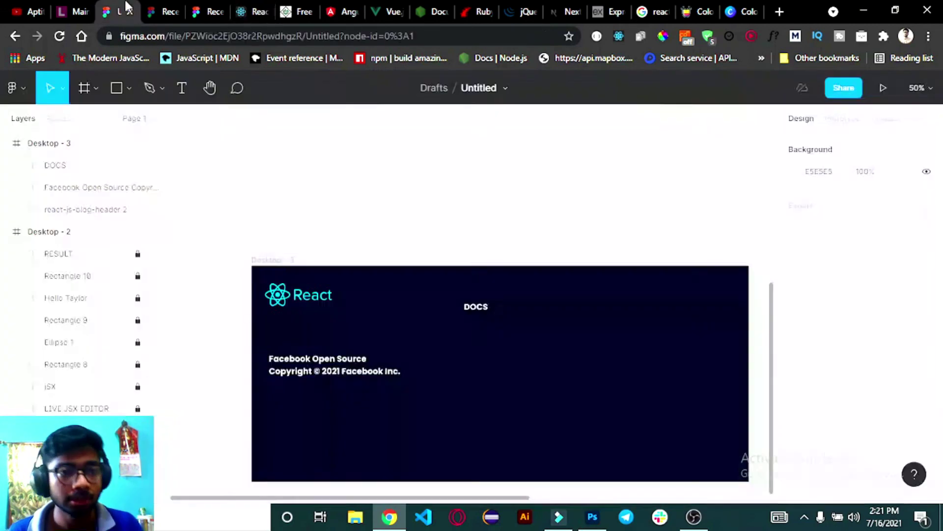
- Paste the Installation-through-FAQ docs link list from reactjs.org beneath DOCS
{"action": "key", "text": "t"}
{"action": "left_click", "coordinate": [482, 341]}
{"action": "left_click", "coordinate": [835, 397]}
{"action": "key", "text": "Escape"}
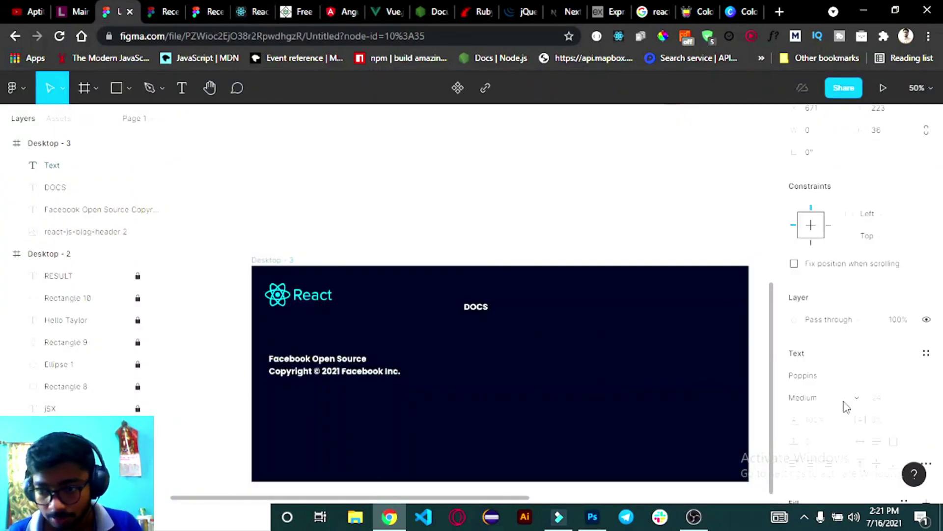
{"action": "left_click", "coordinate": [845, 407]}
{"action": "key", "text": "Escape"}
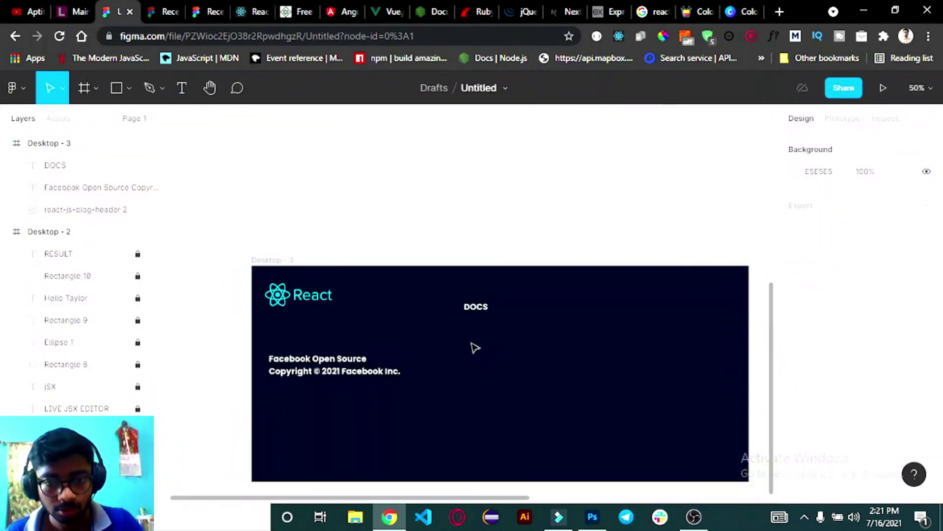
{"action": "key", "text": "t"}
{"action": "left_click", "coordinate": [458, 318]}
{"action": "type", "text": "Installation Main Concepts Advanced Guides API Reference Hooks Testing Contributing FAQ"}
{"action": "key", "text": "Escape"}
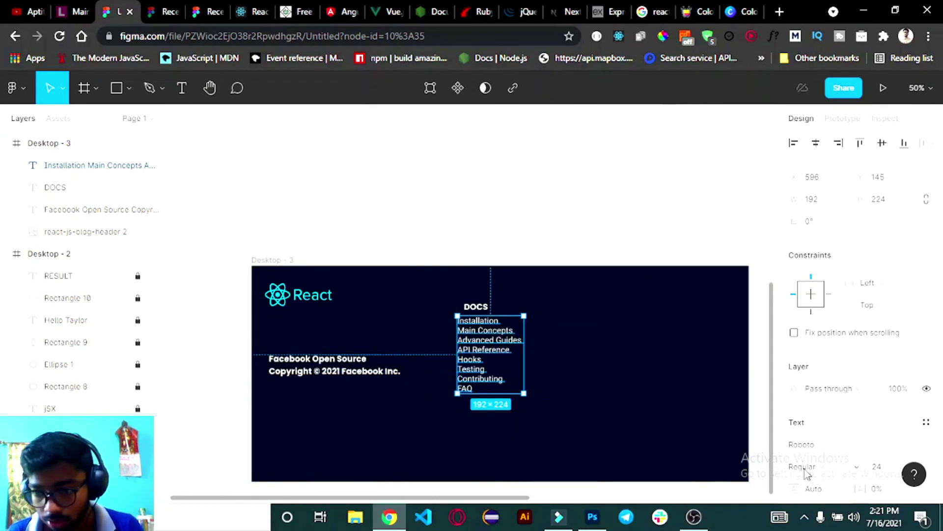
- Copy the CHANNELS links from reactjs.org and paste them into the Figma footer
{"action": "left_click", "coordinate": [432, 442]}
{"action": "key", "text": "ctrl+Tab"}
{"action": "key", "text": "ctrl+Tab"}
{"action": "key", "text": "ctrl+Tab"}
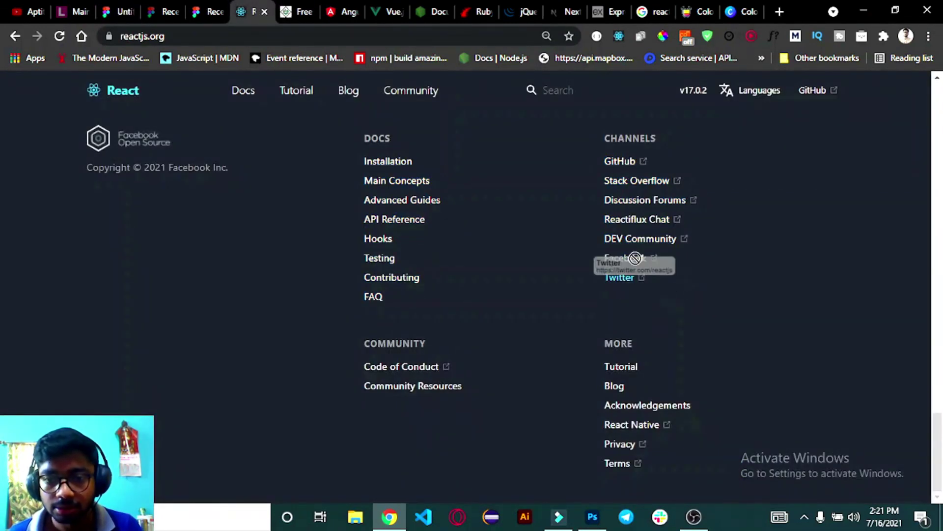
{"action": "key", "text": "ctrl+c"}
{"action": "key", "text": "ctrl+shift+Tab"}
{"action": "key", "text": "ctrl+shift+Tab"}
{"action": "key", "text": "ctrl+shift+Tab"}
{"action": "key", "text": "ctrl+v"}
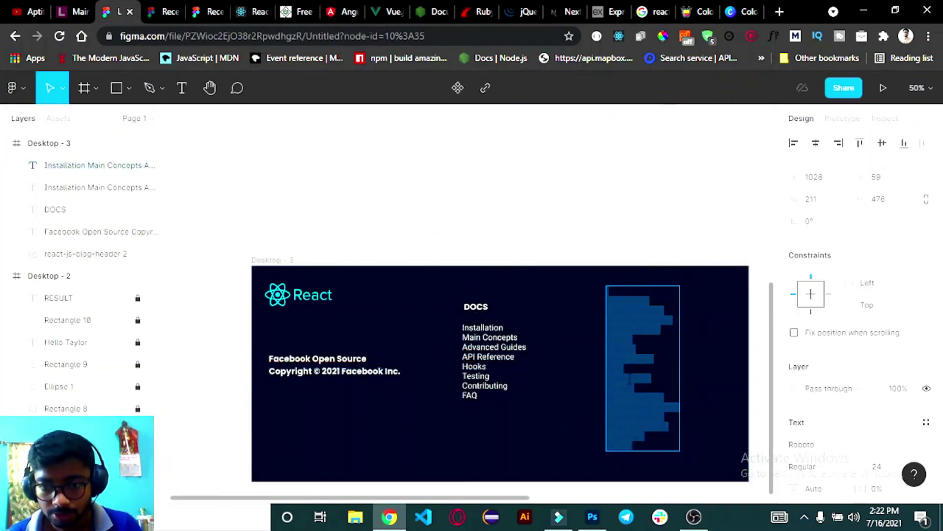
{"action": "key", "text": "Escape"}
- Make the CHANNELS heading bold and larger, and move the column into the footer
{"action": "left_click", "coordinate": [639, 344]}
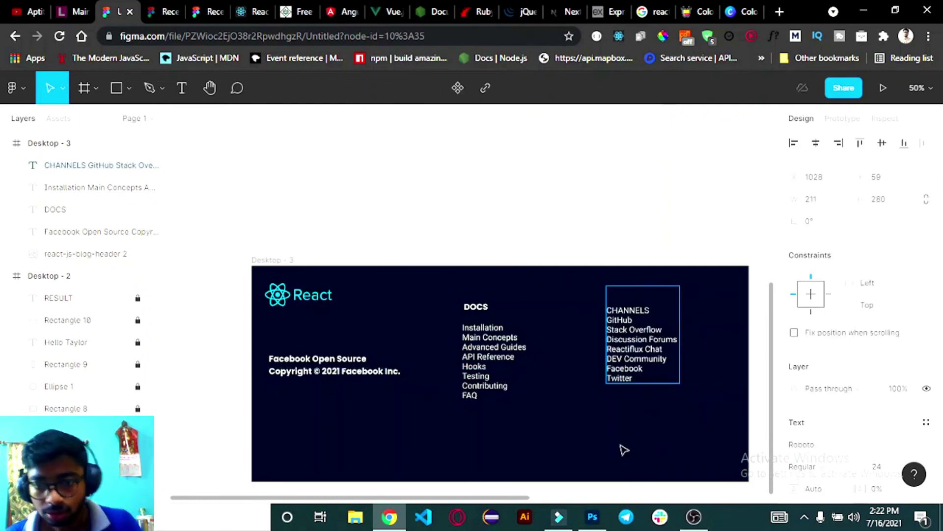
{"action": "double_click", "coordinate": [628, 310]}
{"action": "left_click", "coordinate": [802, 466]}
{"action": "left_click", "coordinate": [811, 354]}
{"action": "scroll", "coordinate": [932, 435], "scroll_direction": "down", "scroll_amount": 5}
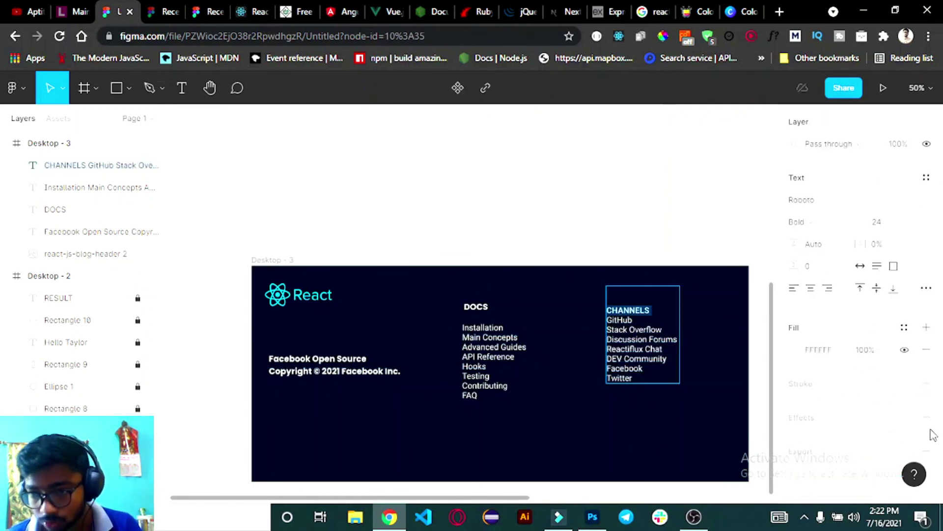
{"action": "left_click", "coordinate": [884, 221]}
{"action": "left_click", "coordinate": [880, 254]}
{"action": "key", "text": "Escape"}
{"action": "mouse_move", "coordinate": [629, 315]}
{"action": "left_mouse_down"}
{"action": "mouse_move", "coordinate": [637, 322]}
{"action": "mouse_move", "coordinate": [639, 313]}
{"action": "left_mouse_up"}
- Enlarge the DOCS heading to match CHANNELS and align CHANNELS beside DOCS
{"action": "left_click", "coordinate": [475, 306]}
{"action": "left_click", "coordinate": [884, 219]}
{"action": "left_click", "coordinate": [880, 253]}
{"action": "key", "text": "Escape"}
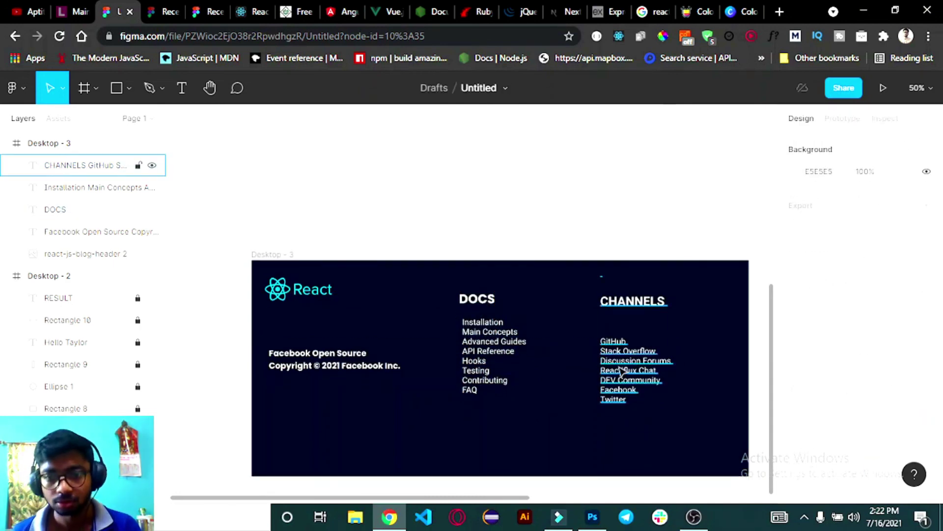
{"action": "left_click", "coordinate": [622, 370]}
{"action": "left_click_drag", "start_coordinate": [622, 369], "coordinate": [660, 351]}
- Add blank lines between the DOCS links, from Installation through Hooks
{"action": "double_click", "coordinate": [522, 368]}
{"action": "left_click", "coordinate": [503, 322]}
{"action": "key", "text": "Return"}
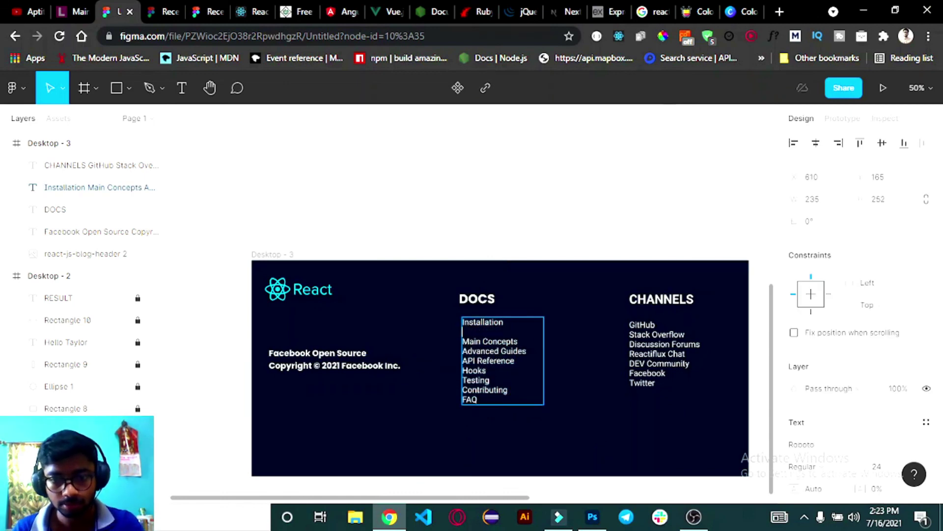
{"action": "key", "text": "Down"}
{"action": "key", "text": "End"}
{"action": "key", "text": "Return"}
{"action": "key", "text": "Down"}
{"action": "key", "text": "End"}
{"action": "key", "text": "Return"}
{"action": "key", "text": "Down"}
{"action": "key", "text": "End"}
{"action": "key", "text": "Return"}
{"action": "key", "text": "Down"}
{"action": "key", "text": "End"}
{"action": "key", "text": "Return"}
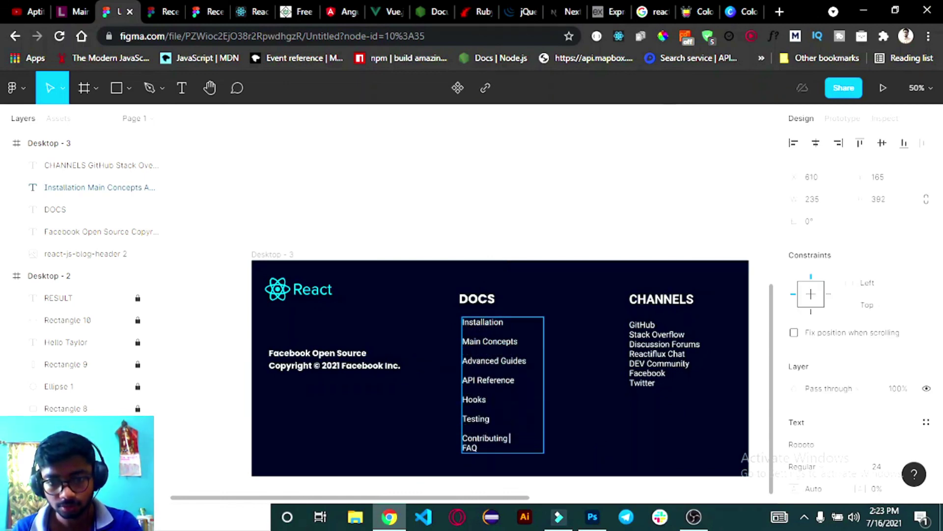
{"action": "left_click", "coordinate": [598, 415]}
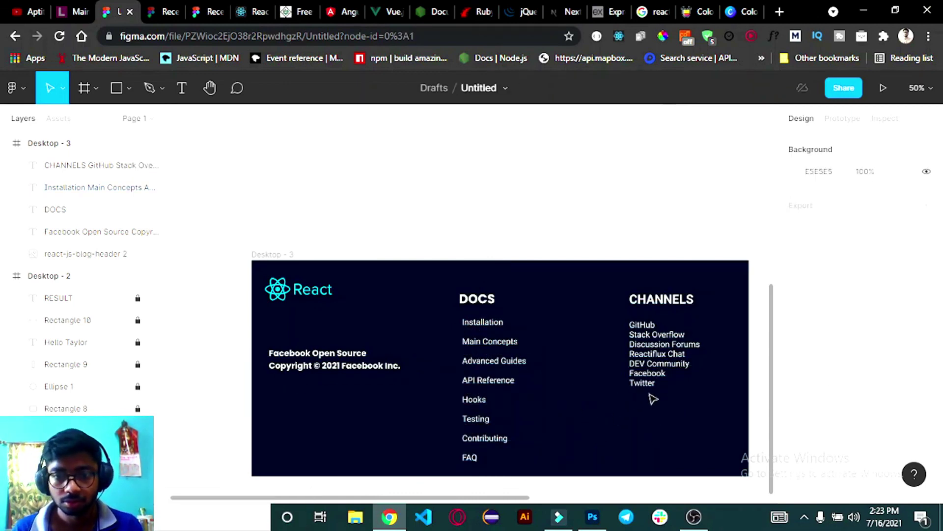
- Add blank lines between the CHANNELS links: GitHub, Stack Overflow, Discussion Forums, Reactiflux Chat
{"action": "double_click", "coordinate": [657, 325]}
{"action": "left_click", "coordinate": [657, 325]}
{"action": "key", "text": "Return"}
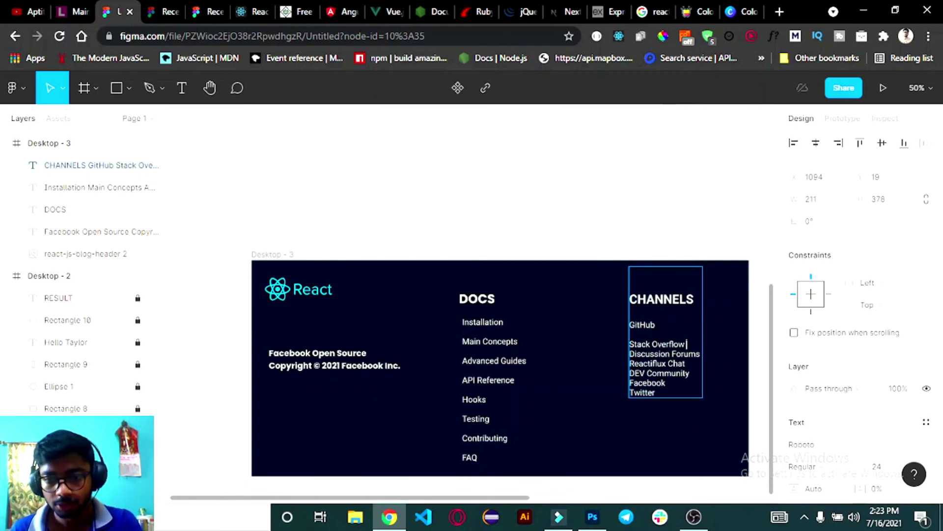
{"action": "key", "text": "Return"}
{"action": "key", "text": "Return"}
{"action": "key", "text": "End"}
{"action": "key", "text": "Return"}
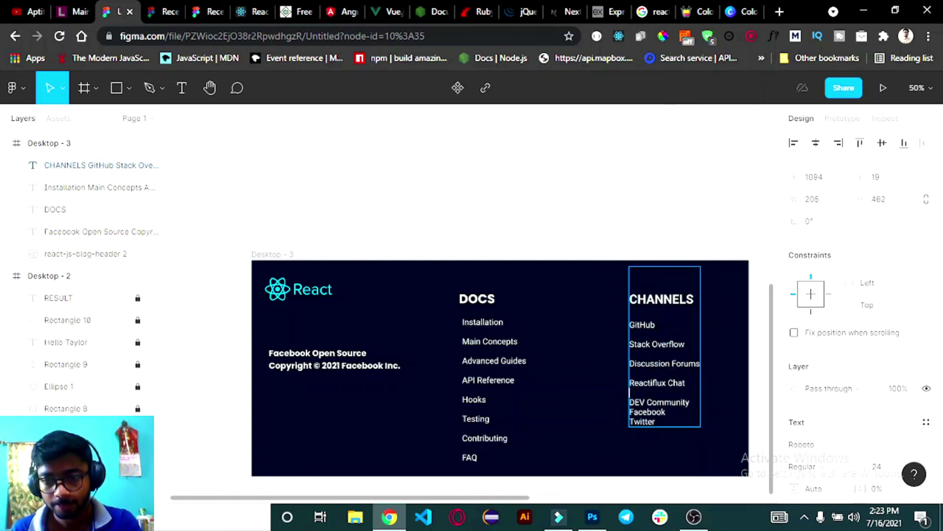
{"action": "key", "text": "Escape"}
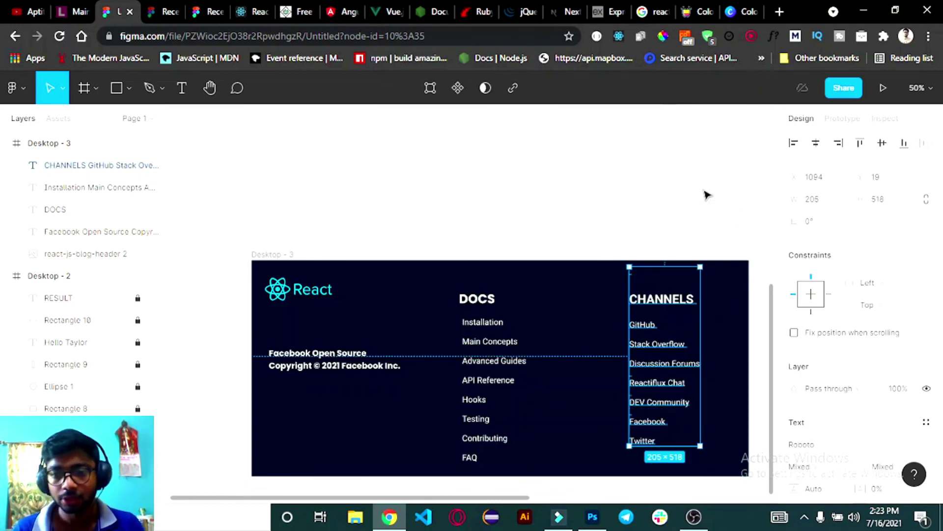
{"action": "left_click", "coordinate": [704, 198]}
- Rename the Figma file to 'react website'
{"action": "scroll", "coordinate": [339, 320], "scroll_direction": "up", "scroll_amount": 3}
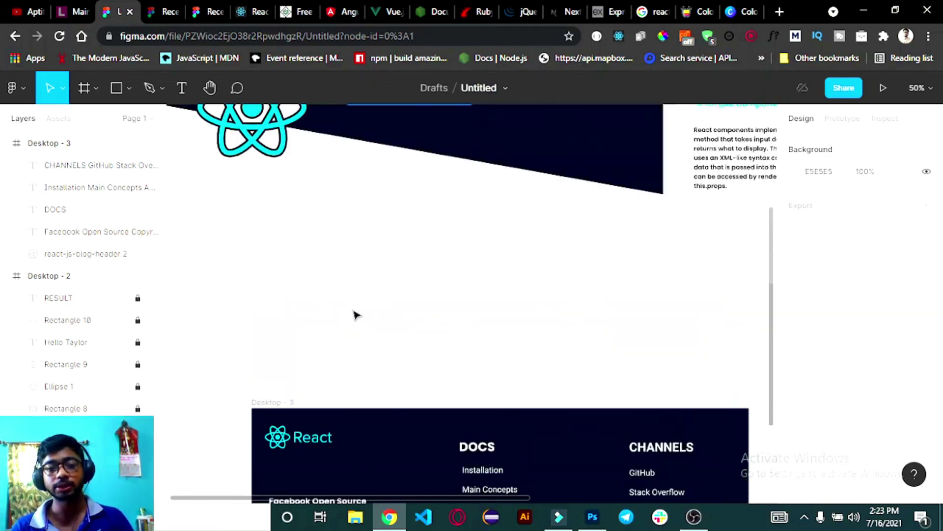
{"action": "scroll", "coordinate": [344, 317], "scroll_direction": "down", "scroll_amount": 2, "text": "ctrl"}
{"action": "left_click", "coordinate": [496, 88]}
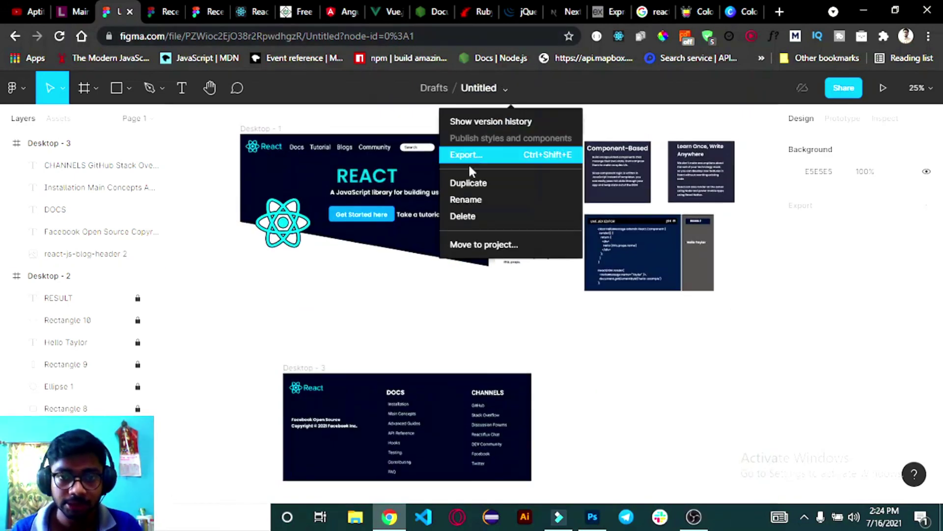
{"action": "left_click", "coordinate": [470, 90]}
{"action": "type", "text": "React wEBSITE"}
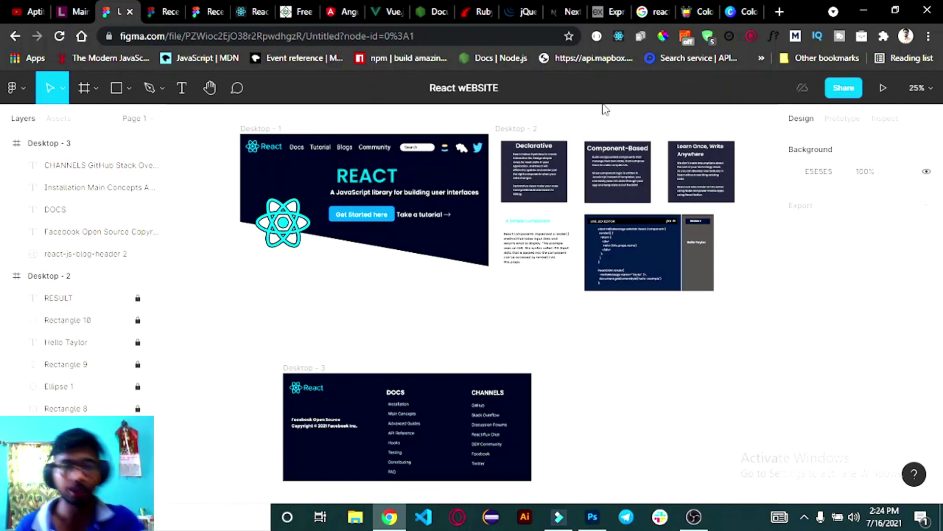
{"action": "key", "text": "Return"}
{"action": "double_click", "coordinate": [490, 87]}
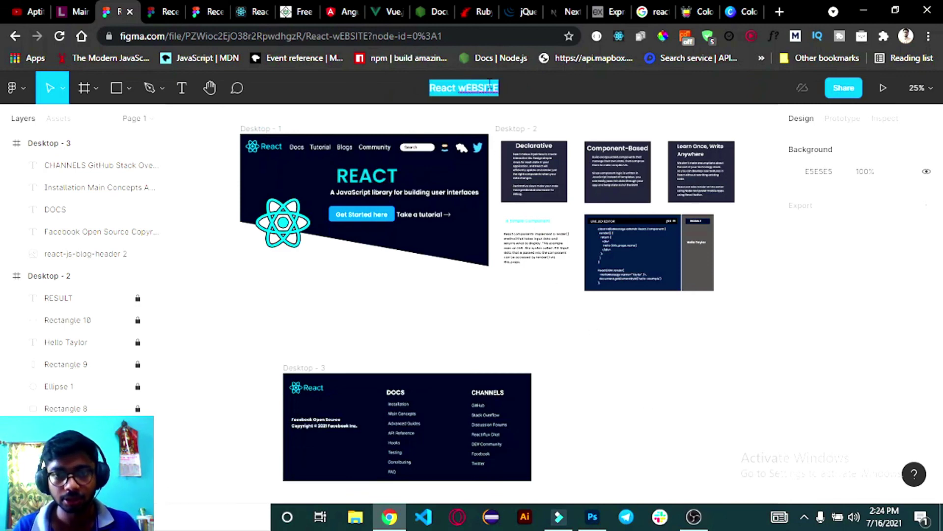
{"action": "key", "text": "BackSpace"}
{"action": "type", "text": "re"}
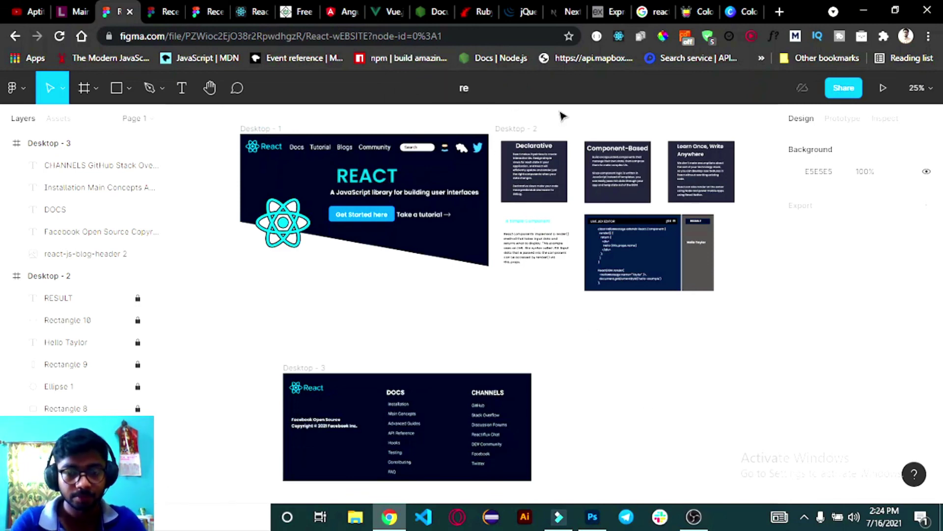
{"action": "key", "text": "BackSpace"}
{"action": "key", "text": "BackSpace"}
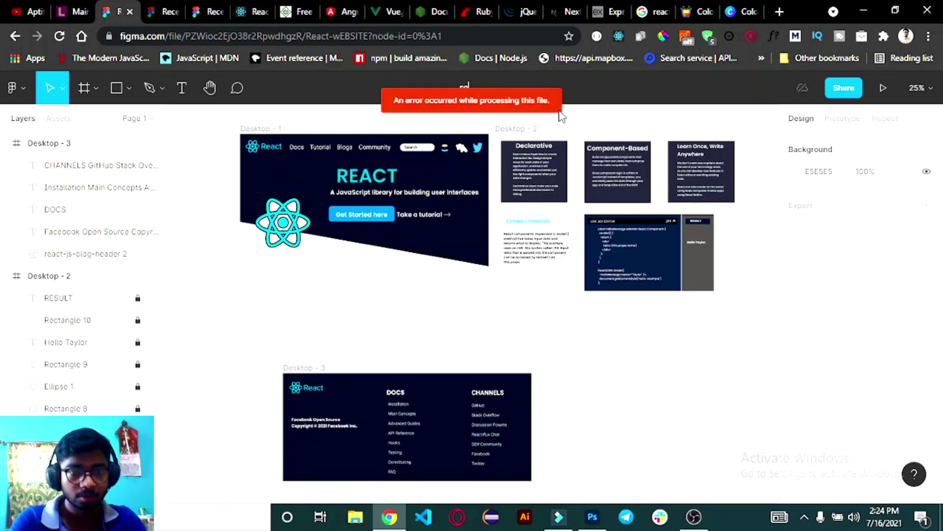
{"action": "type", "text": "t website"}
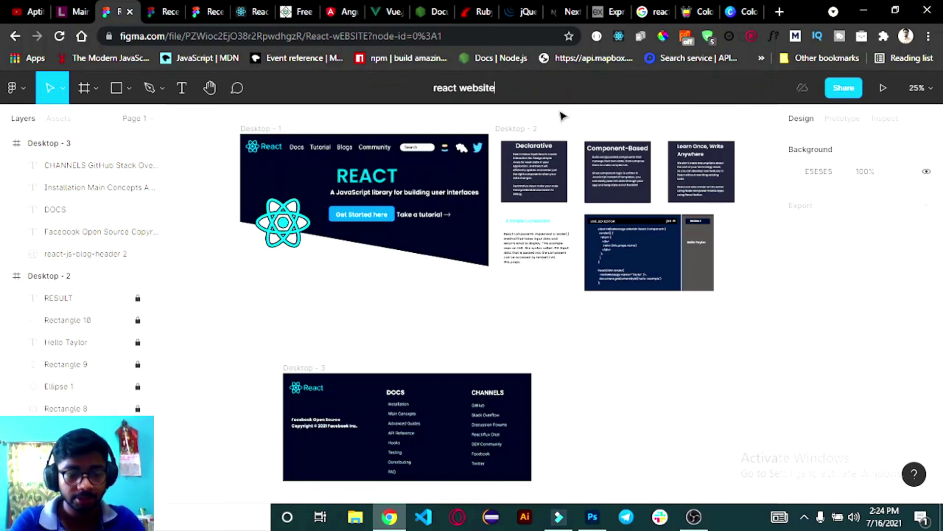
{"action": "key", "text": "Return"}
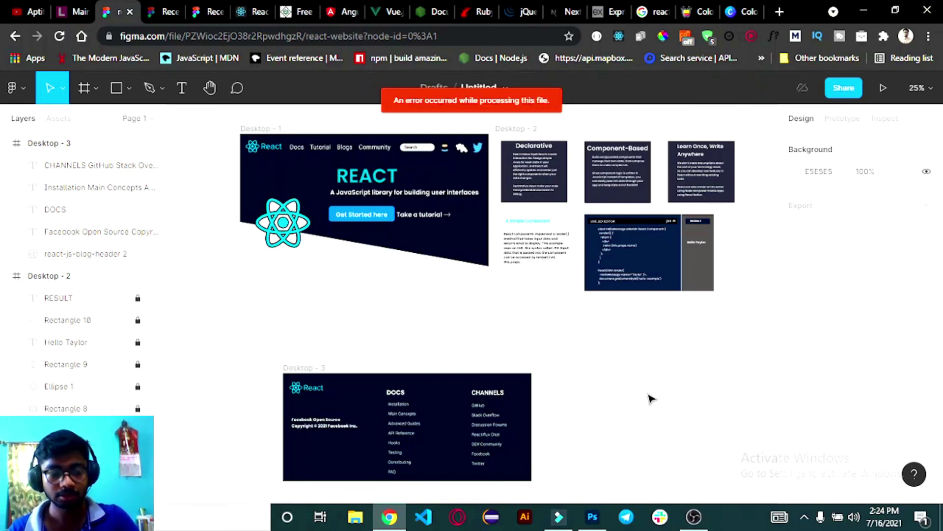
- Zoom around the mockup, then bring the OBS Studio window to the front
{"action": "scroll", "coordinate": [324, 329], "scroll_direction": "up", "scroll_amount": 3}
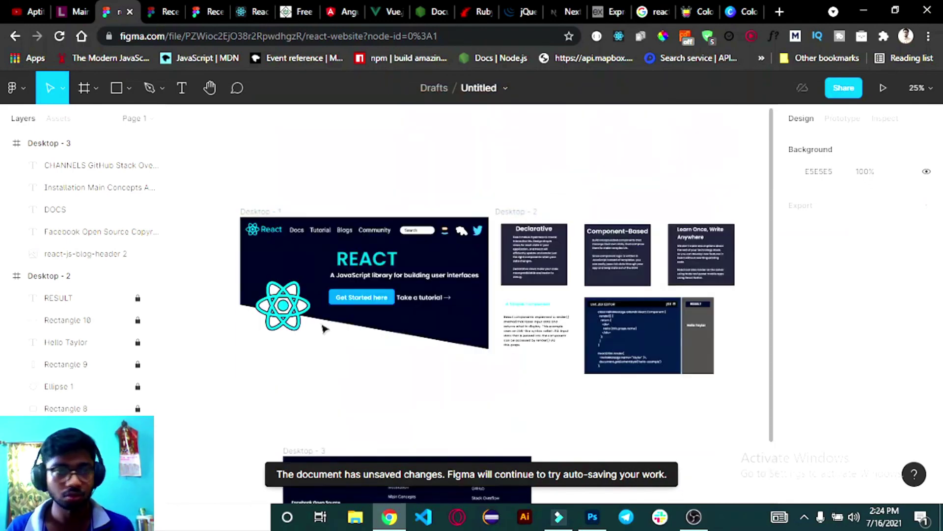
{"action": "scroll", "coordinate": [570, 295], "scroll_direction": "down", "scroll_amount": 5}
{"action": "scroll", "coordinate": [565, 358], "scroll_direction": "up", "scroll_amount": 2}
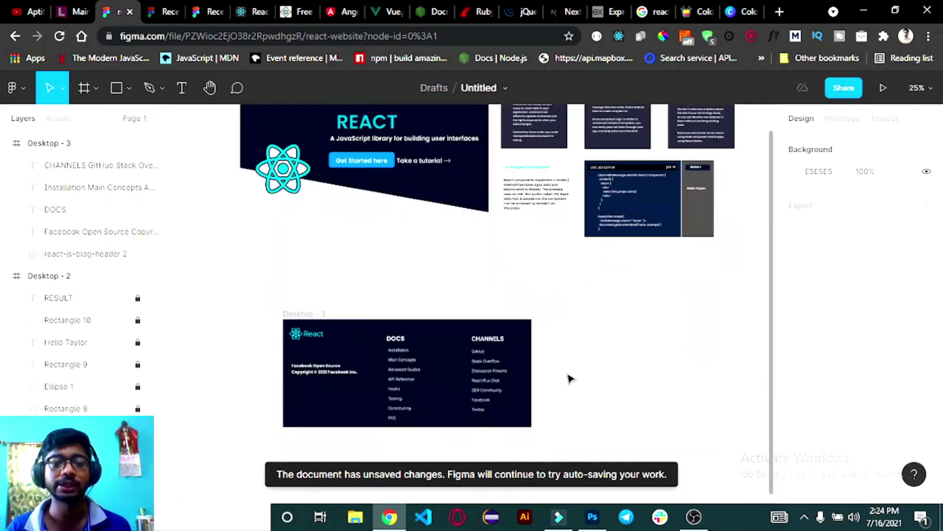
{"action": "scroll", "coordinate": [585, 399], "scroll_direction": "up", "scroll_amount": 3}
{"action": "scroll", "coordinate": [620, 430], "scroll_direction": "down", "scroll_amount": 2}
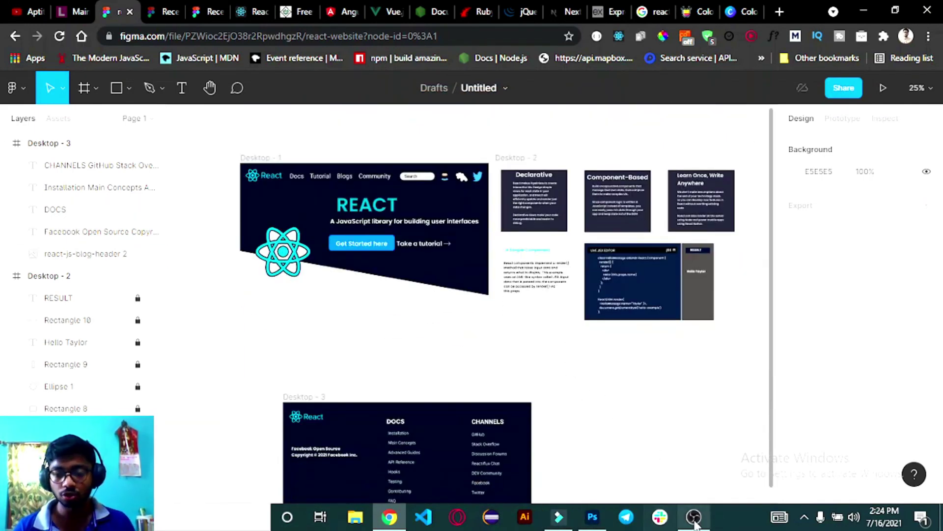
{"action": "left_click", "coordinate": [694, 516]}
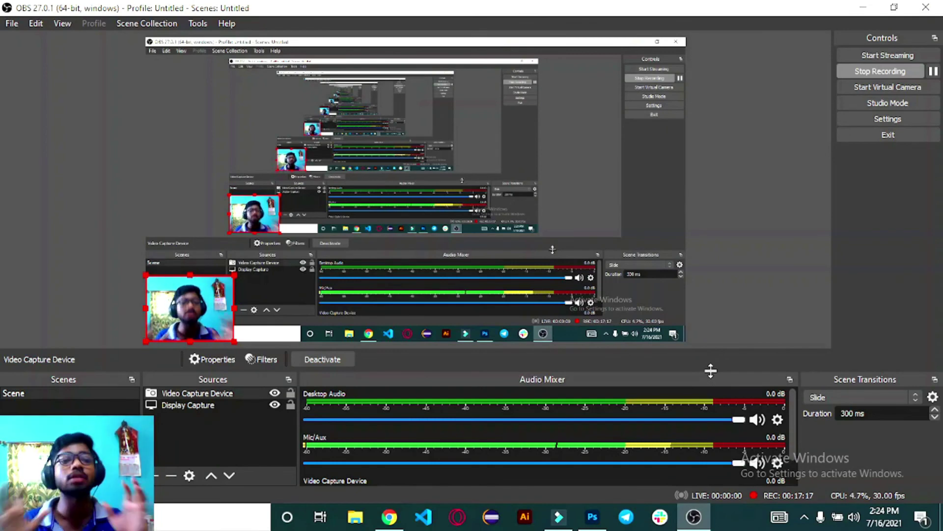